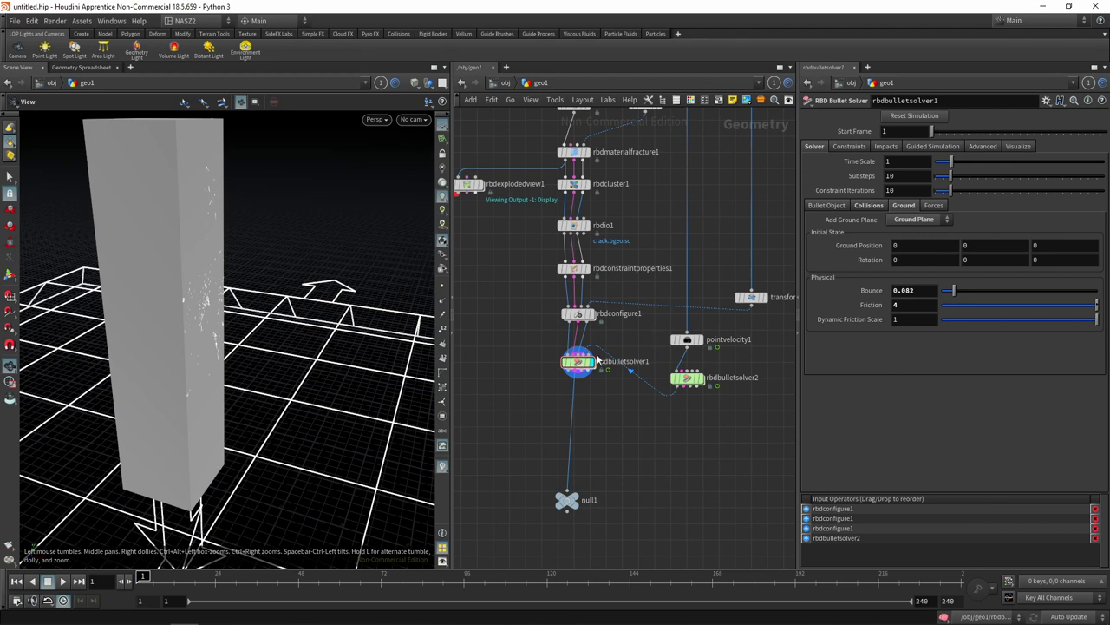
# - Nudge rbdbulletsolver1 slightly lower and left, then recentre the view on the RBD chain
pyautogui.moveTo(578, 364); pyautogui.dragTo(582, 388)
pyautogui.scroll(3, 530, 320)
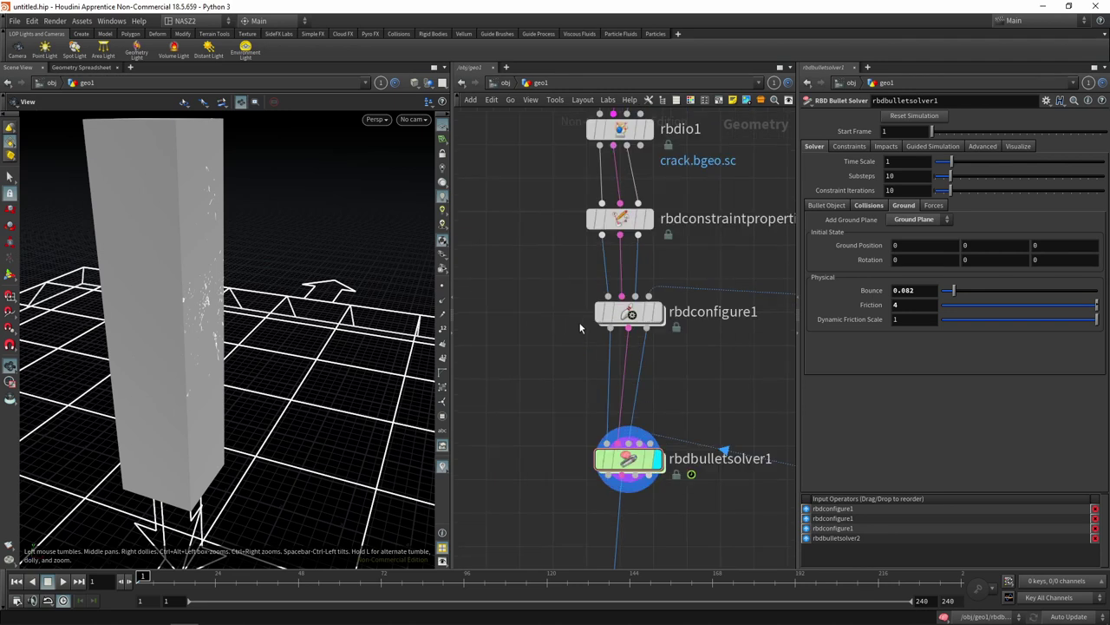
pyautogui.moveTo(636, 471); pyautogui.dragTo(627, 471)
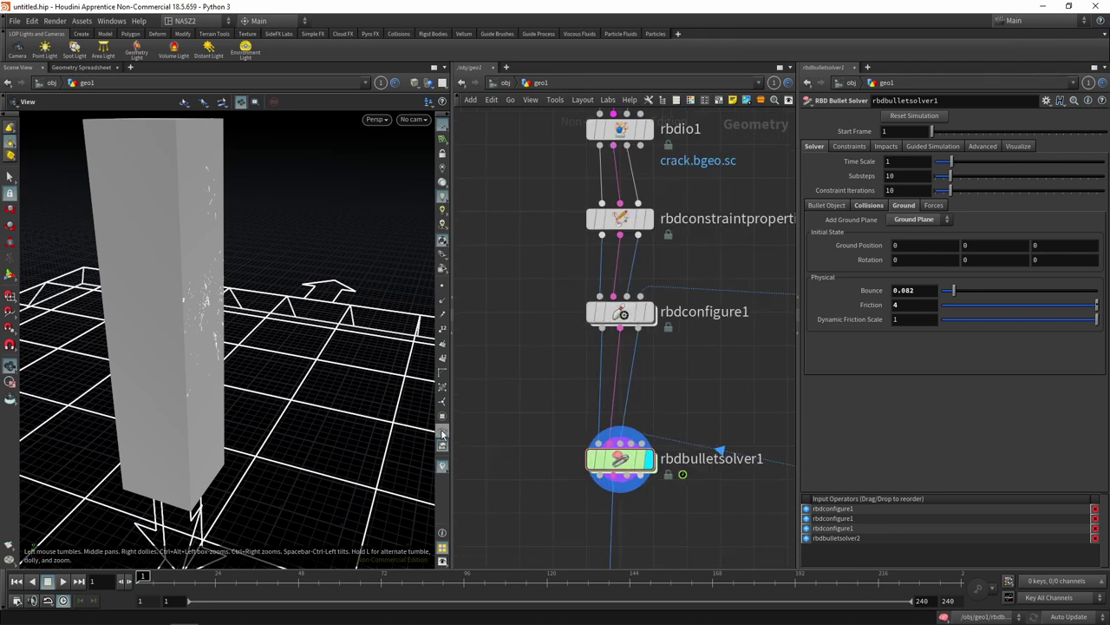
pyautogui.scroll(-3, 521, 379)
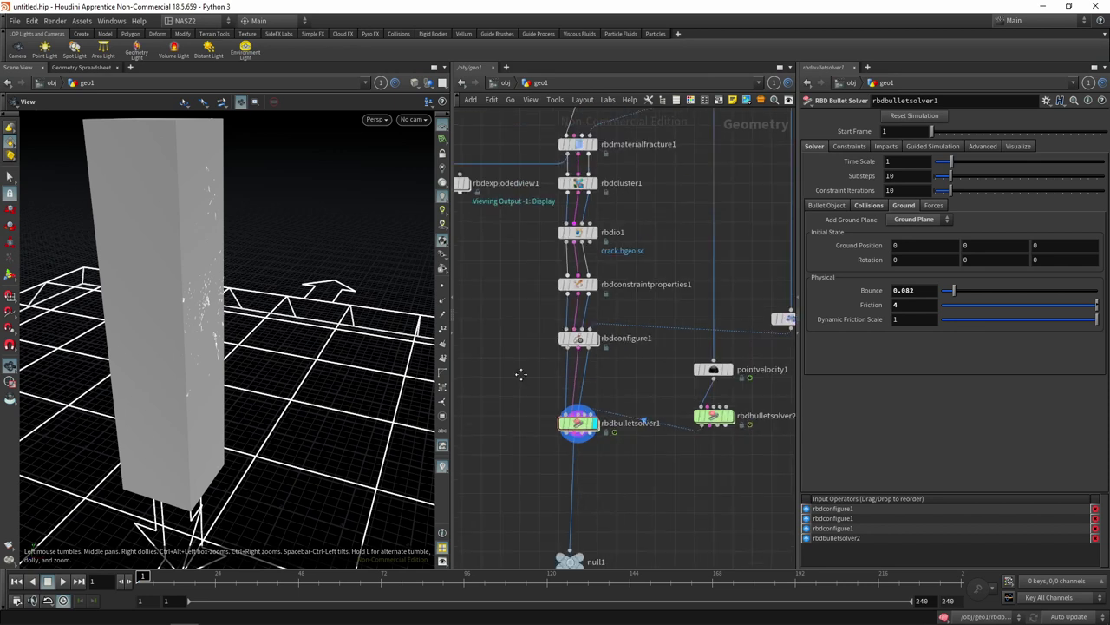
pyautogui.moveTo(520, 375); pyautogui.dragTo(509, 364, button='middle')
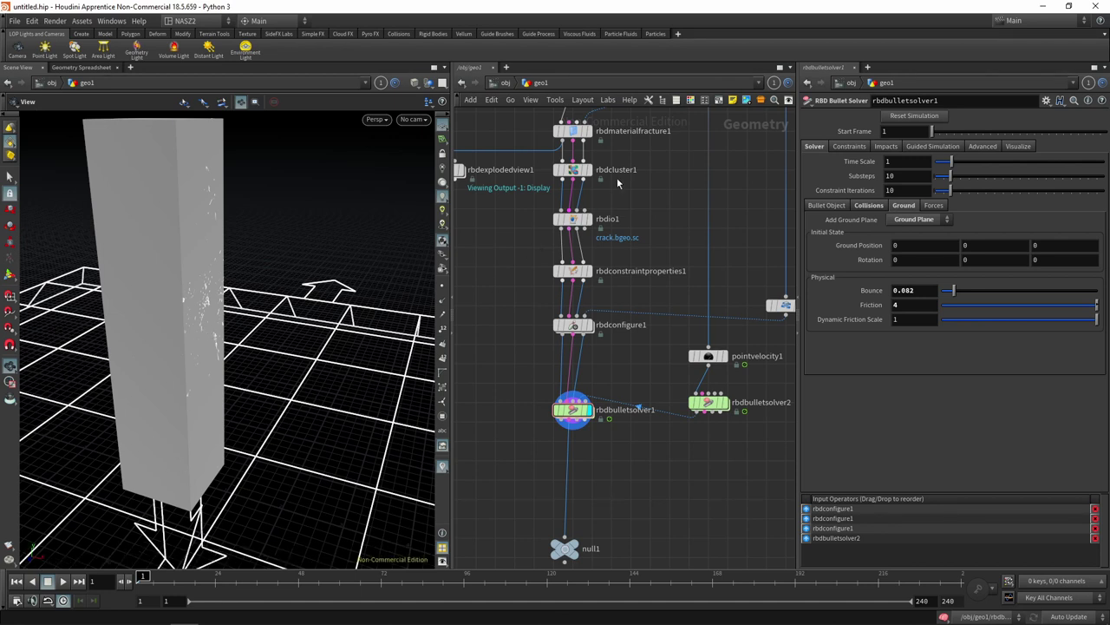
# - Review rbdmaterialfracture1's Chipping settings
pyautogui.moveTo(620, 184); pyautogui.dragTo(607, 333, button='middle')
pyautogui.click(560, 279)
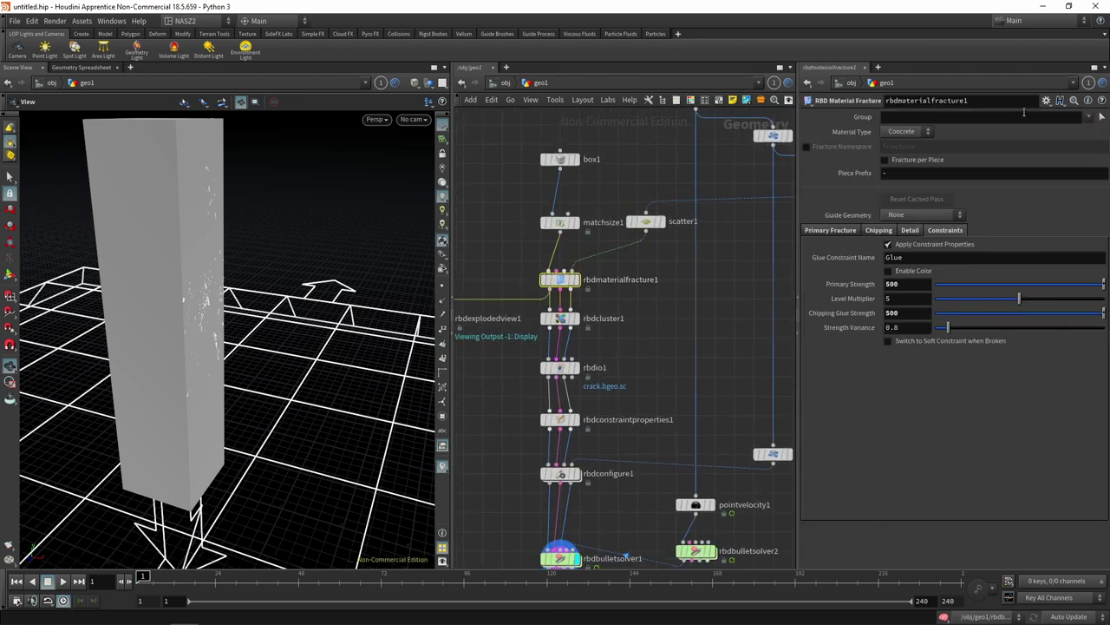
pyautogui.click(879, 230)
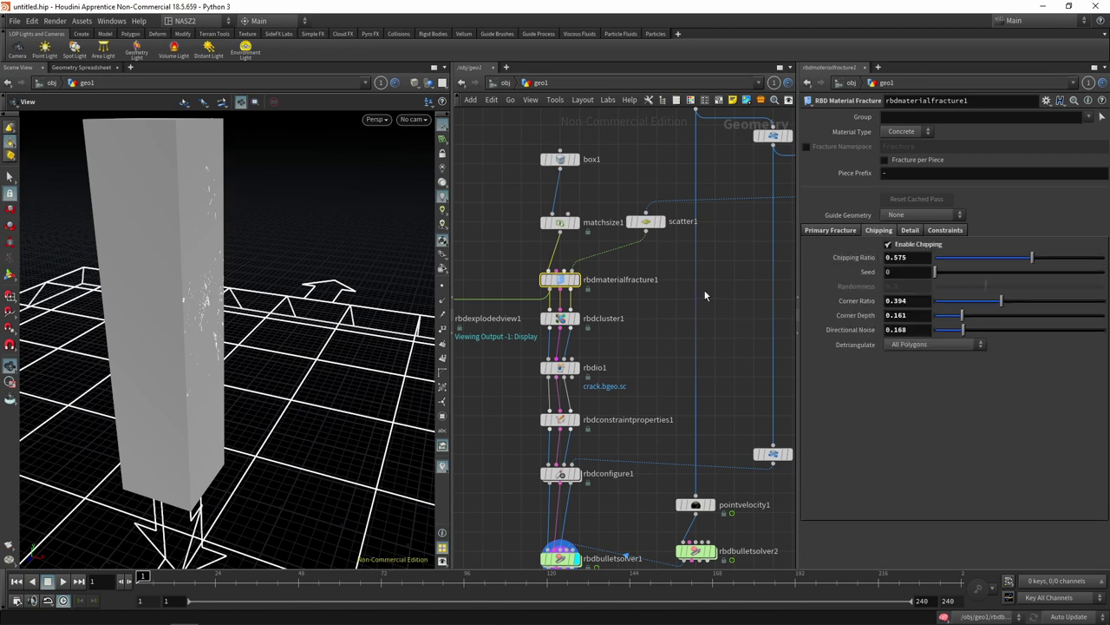
# - Check rbdbulletsolver1's settings, then select pointvelocity1 and rbdbulletsolver2 together
pyautogui.moveTo(656, 321); pyautogui.dragTo(647, 154, button='middle')
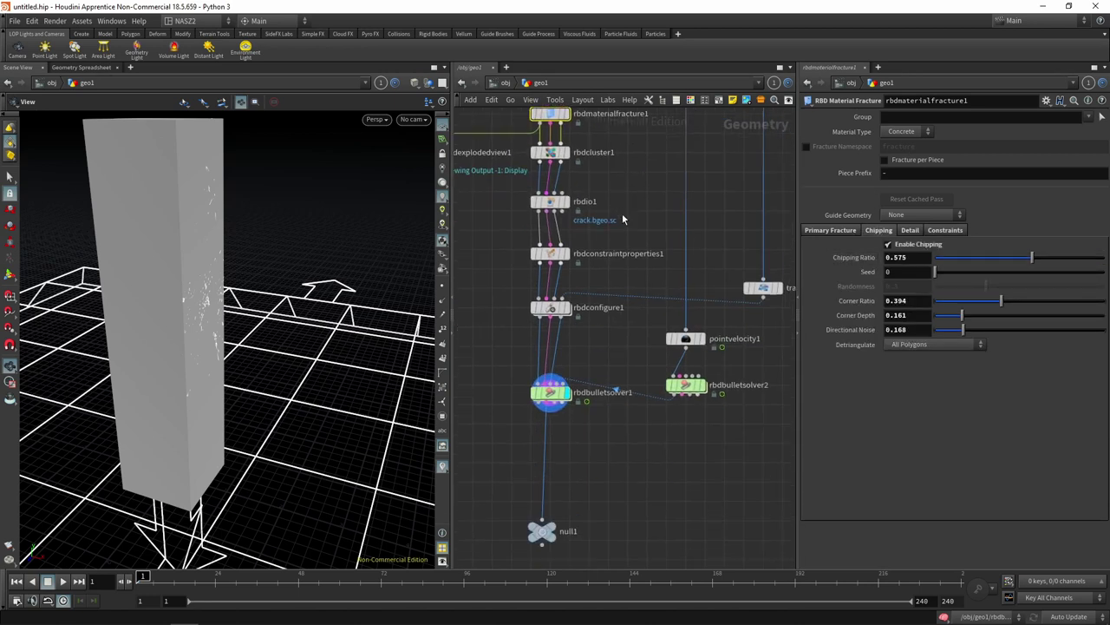
pyautogui.click(556, 398)
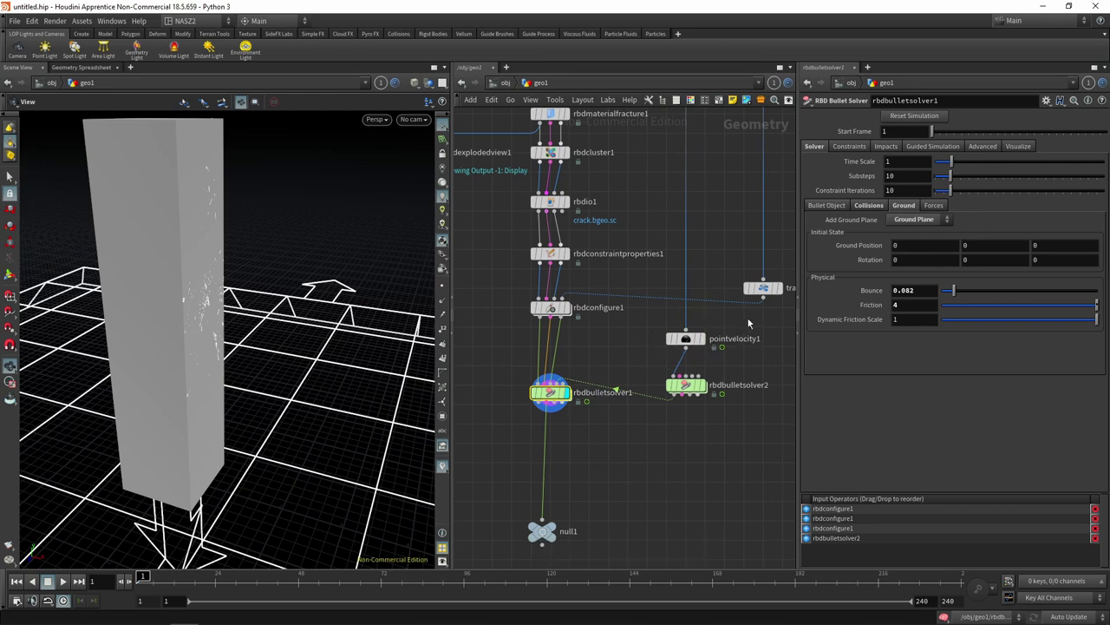
pyautogui.moveTo(749, 321)
pyautogui.mouseDown()
pyautogui.moveTo(661, 417)
pyautogui.moveTo(695, 368)
pyautogui.mouseUp()
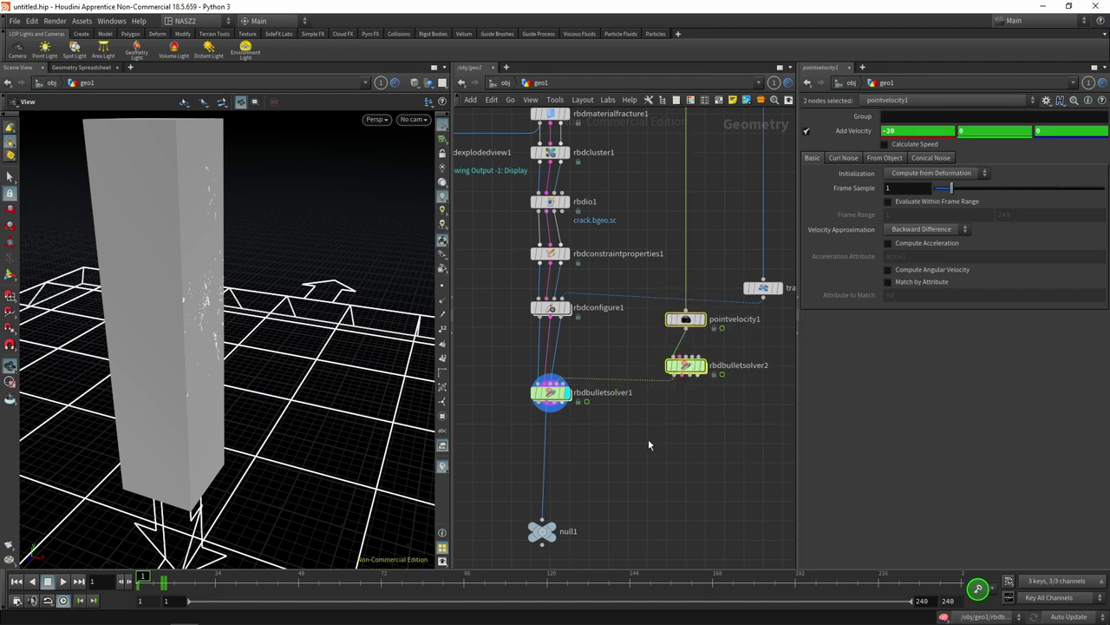
# - Frame the main bullet solver chain and show rbdbulletsolver1's settings
pyautogui.scroll(-2, 646, 434)
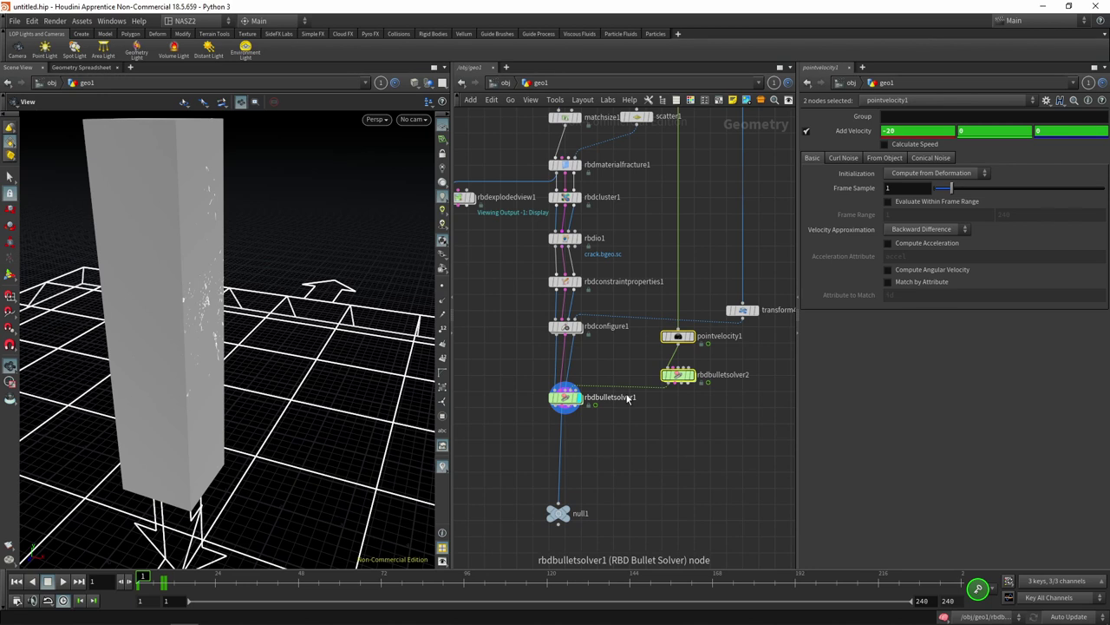
pyautogui.scroll(5, 641, 399)
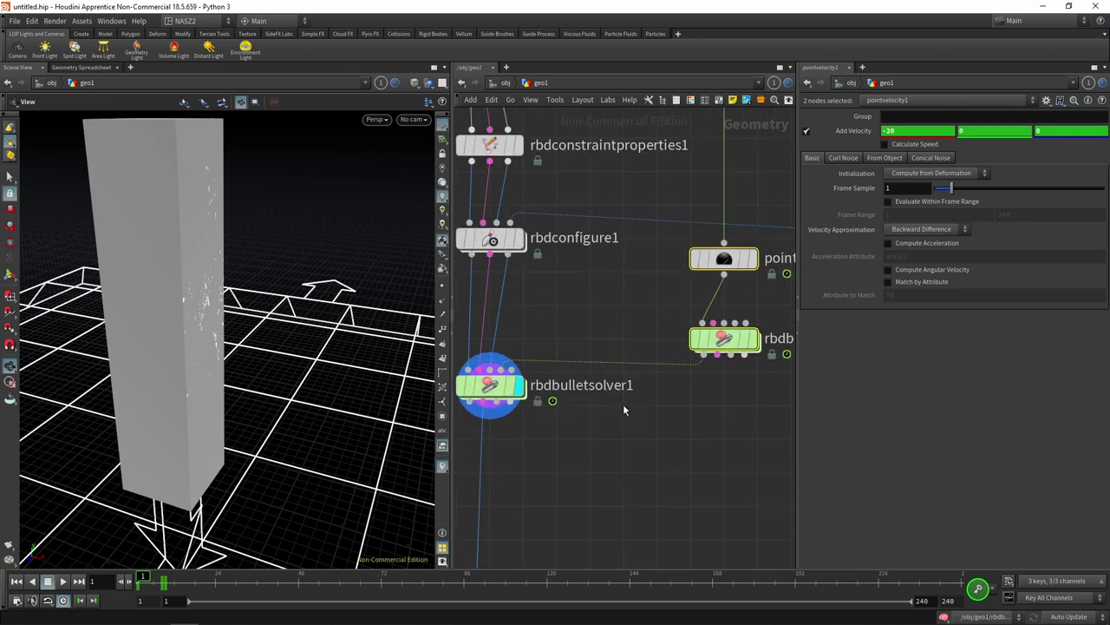
pyautogui.moveTo(619, 404)
pyautogui.mouseDown(button='middle')
pyautogui.moveTo(669, 482)
pyautogui.moveTo(654, 417)
pyautogui.moveTo(665, 332)
pyautogui.mouseUp(button='middle')
pyautogui.click(595, 392)
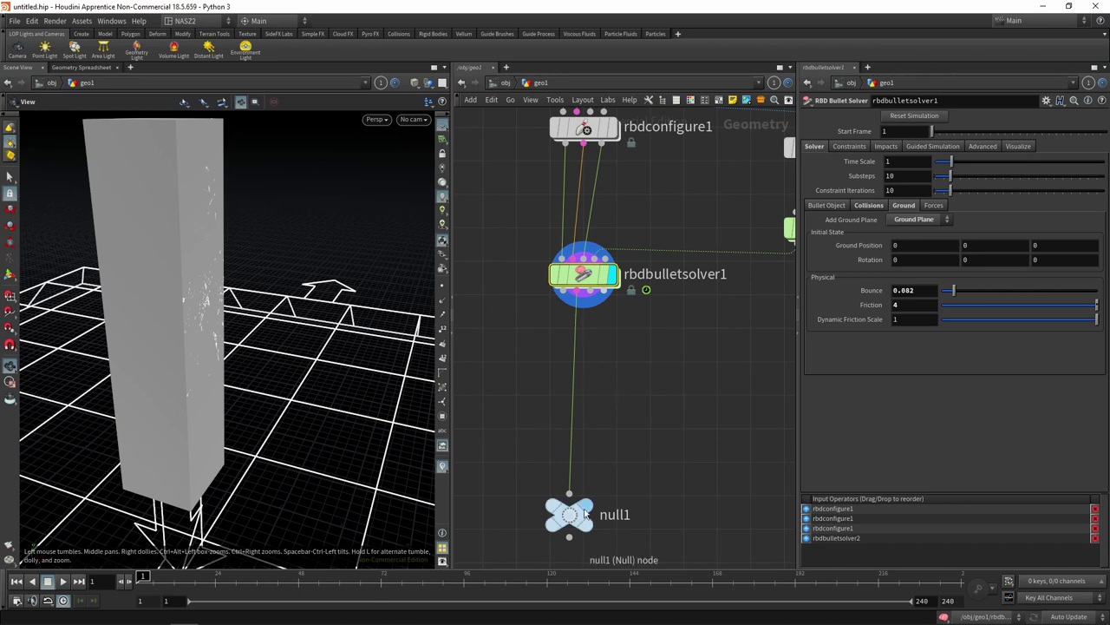
# - Move null1 next to the solver and wire it from rbdbulletsolver1's first output
pyautogui.moveTo(569, 514); pyautogui.dragTo(515, 395)
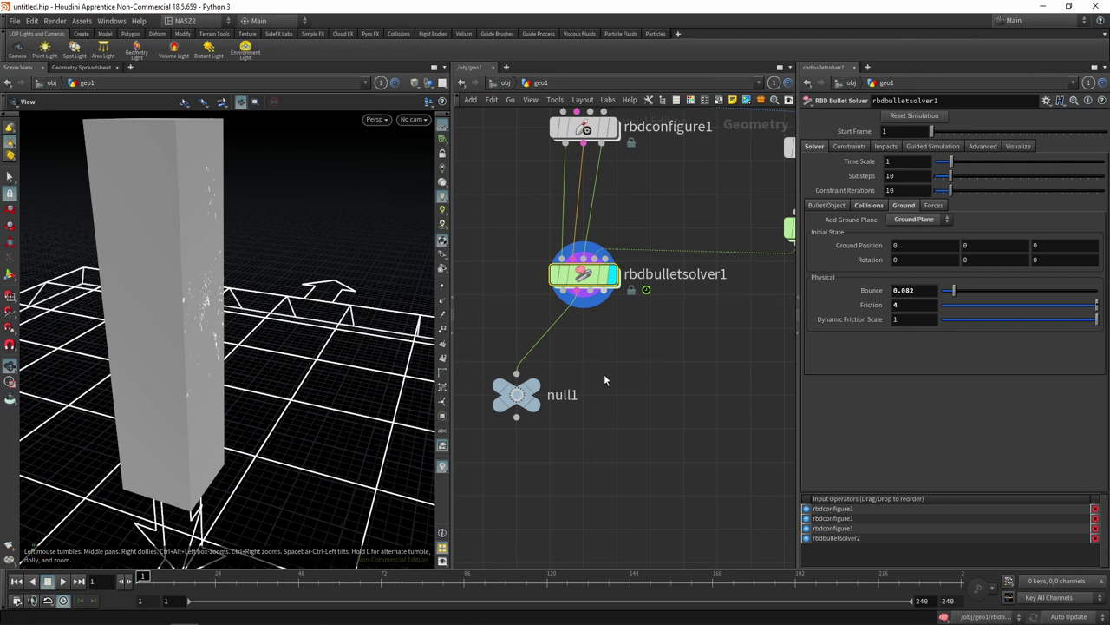
pyautogui.moveTo(615, 401)
pyautogui.mouseDown(button='middle')
pyautogui.moveTo(638, 339)
pyautogui.moveTo(571, 379)
pyautogui.mouseUp(button='middle')
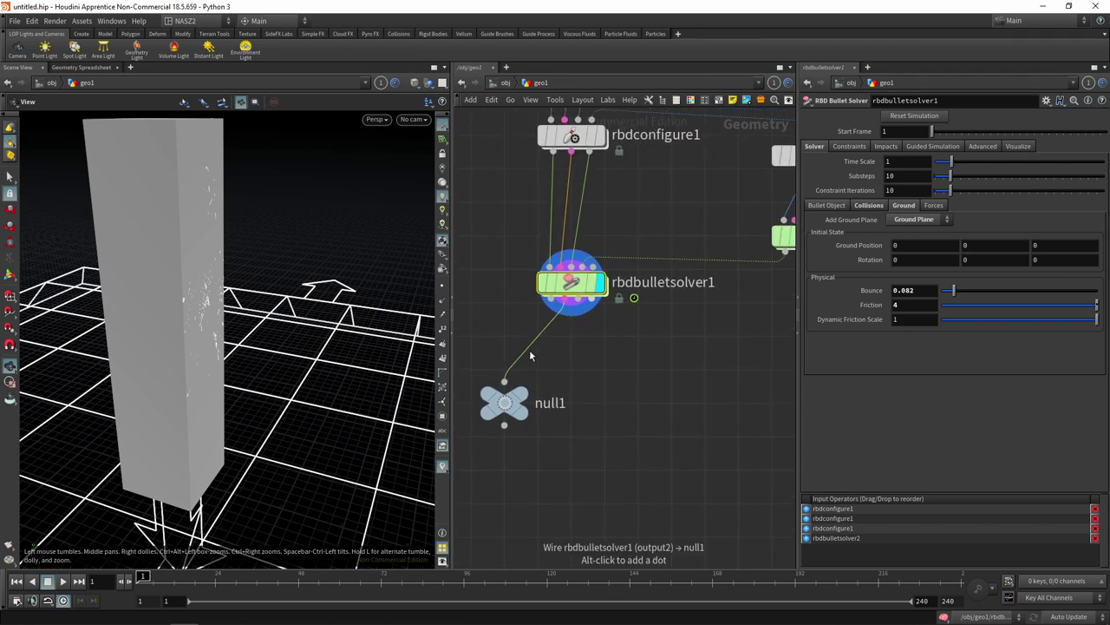
pyautogui.moveTo(504, 400); pyautogui.dragTo(573, 415)
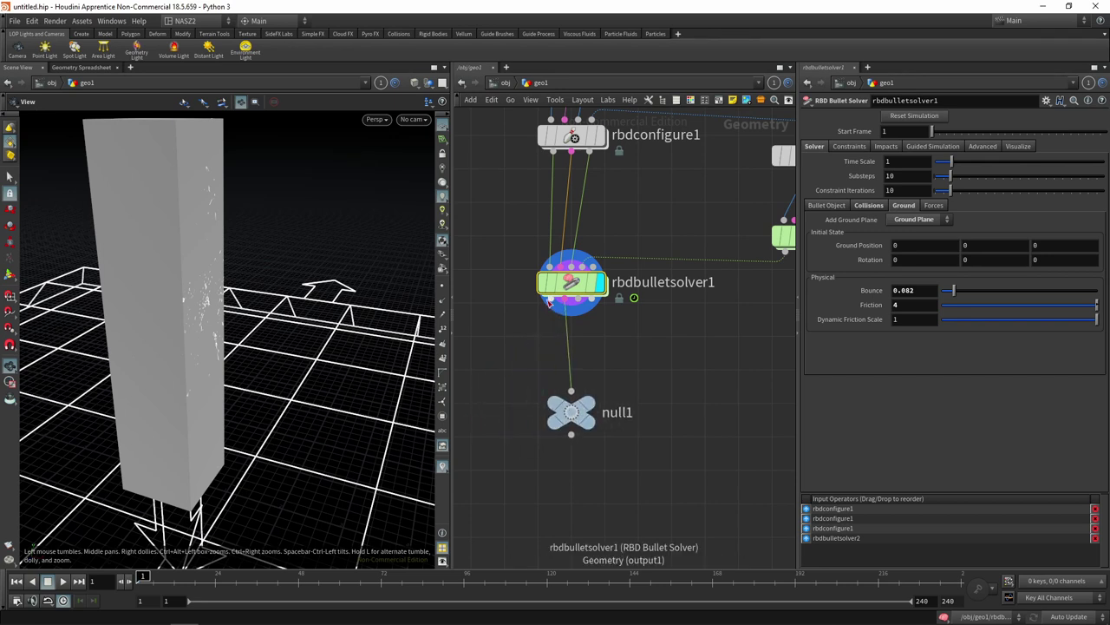
pyautogui.moveTo(552, 310); pyautogui.dragTo(571, 391)
# - Rename null1 to fracturesim
pyautogui.doubleClick(619, 411)
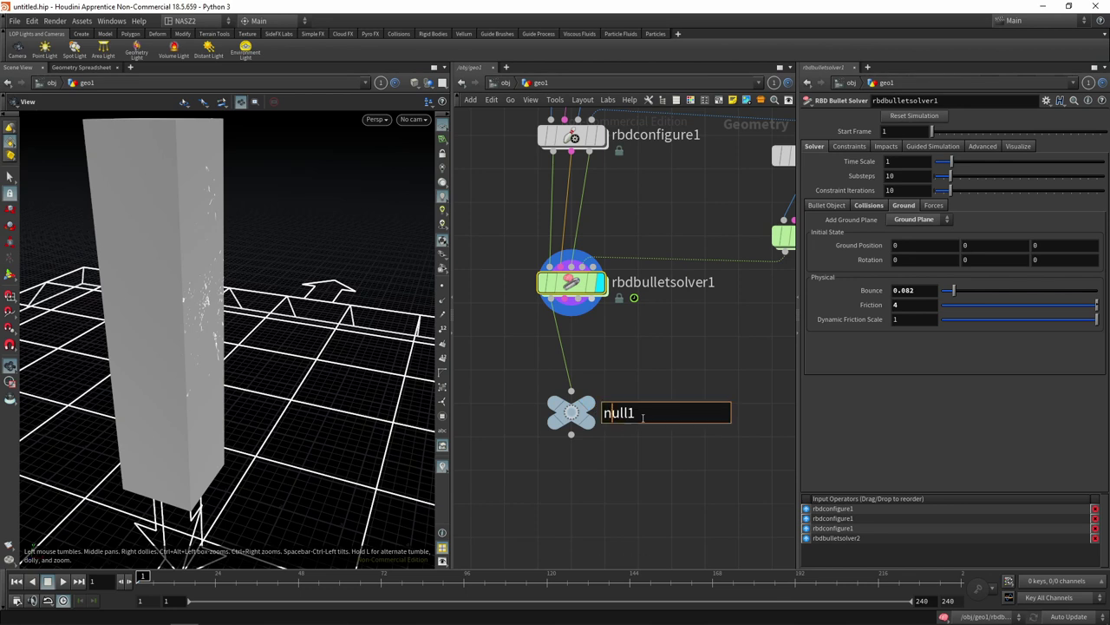
pyautogui.press('BackSpace')
pyautogui.write('frac')
pyautogui.write('tures')
pyautogui.write('im')
pyautogui.press('Return')
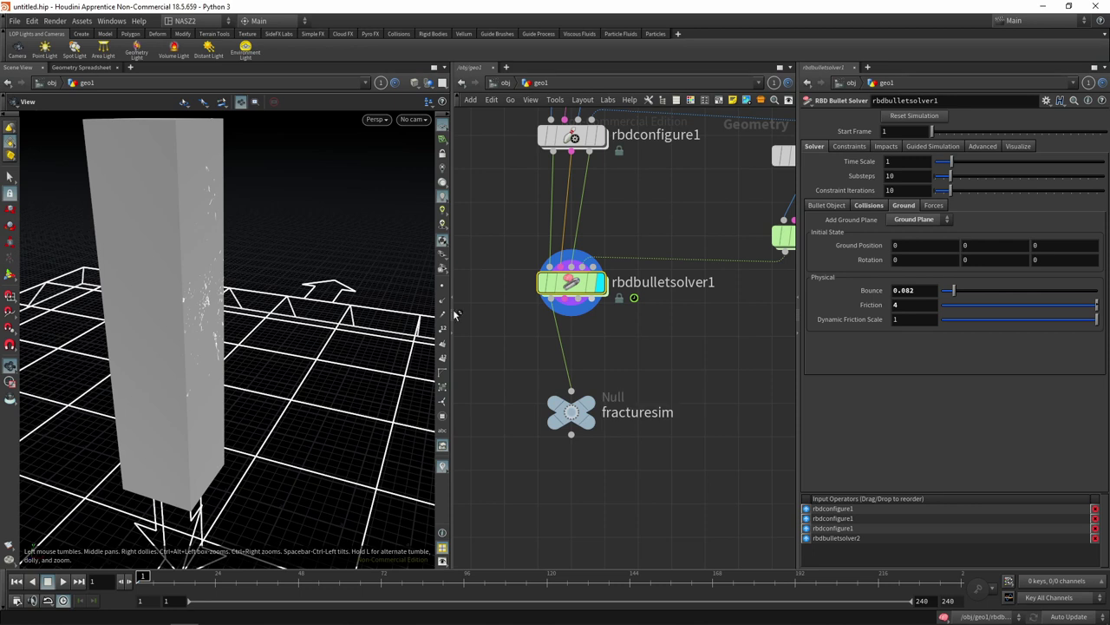
# - Position fracturesim directly below rbdbulletsolver1
pyautogui.moveTo(576, 417); pyautogui.dragTo(556, 429)
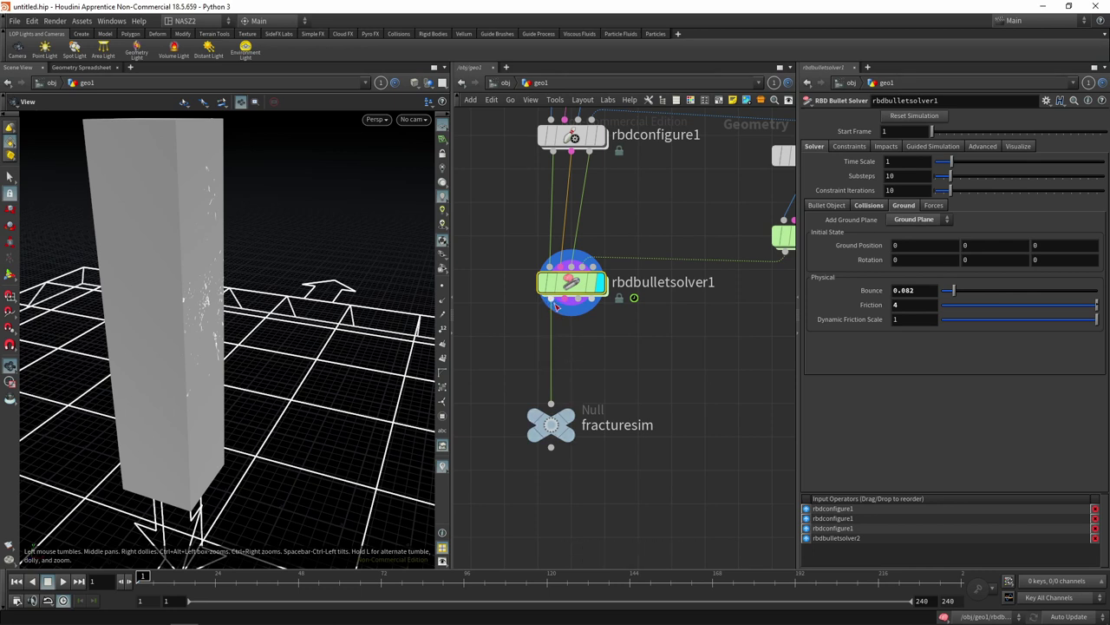
pyautogui.moveTo(556, 306); pyautogui.dragTo(651, 314, button='middle')
pyautogui.moveTo(639, 431)
pyautogui.mouseDown()
pyautogui.moveTo(514, 361)
pyautogui.moveTo(617, 420)
pyautogui.mouseUp()
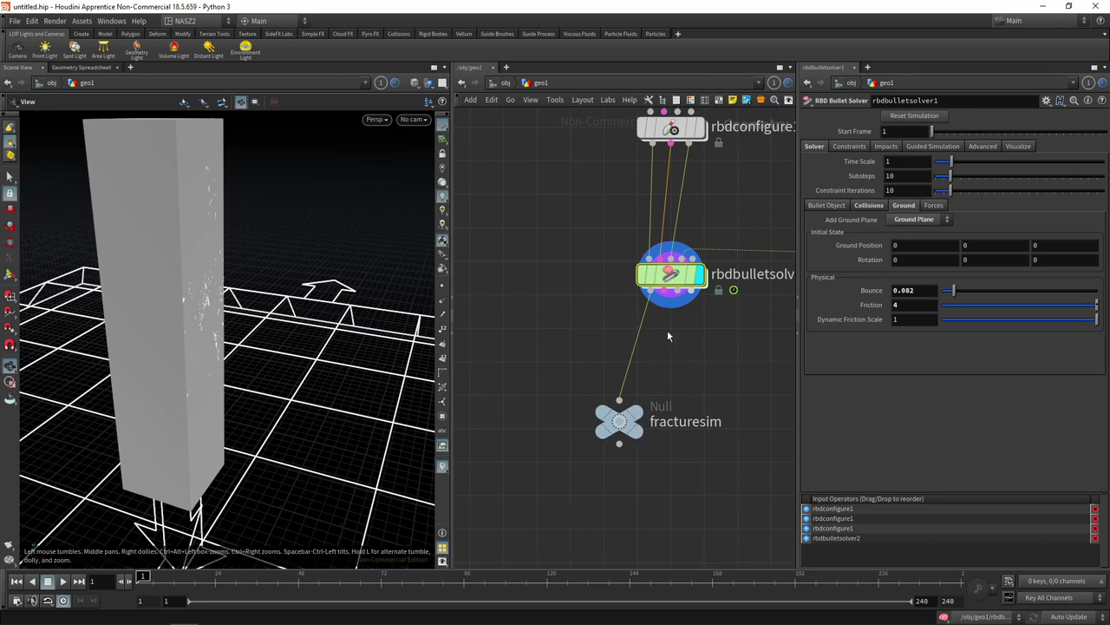
# - Insert a File Cache node on the wire above fracturesim and align the nodes beneath the solver
pyautogui.press('Tab')
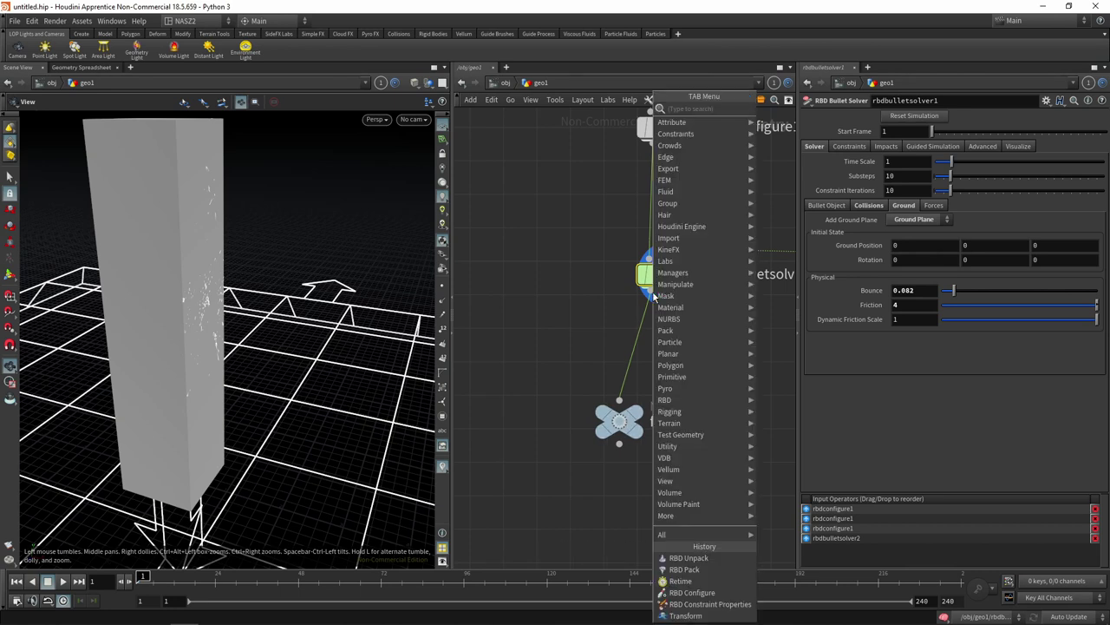
pyautogui.write('fil')
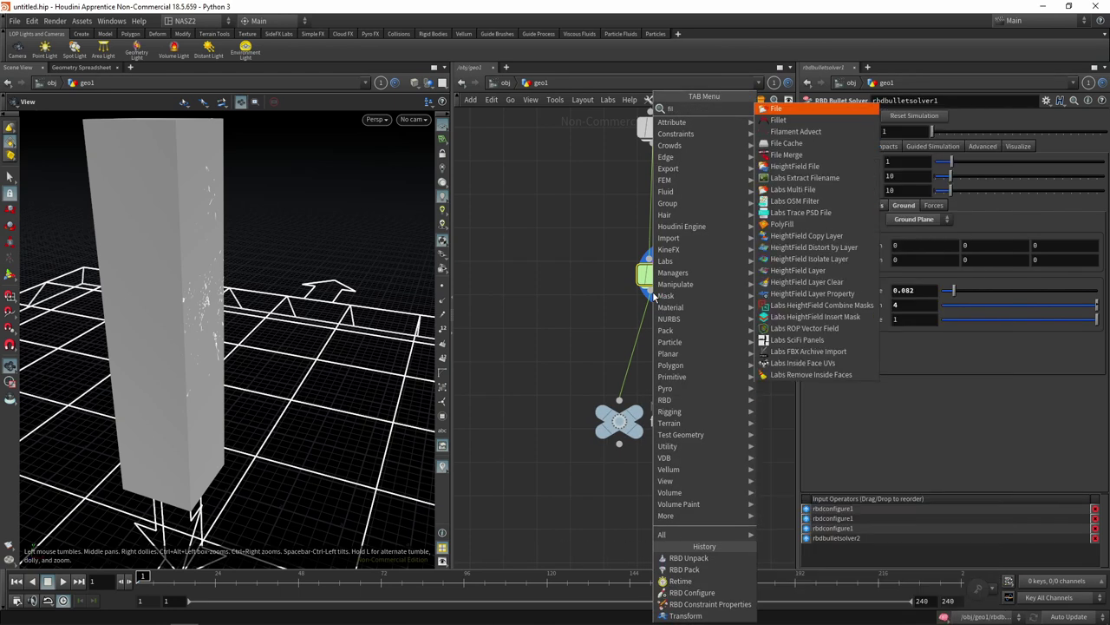
pyautogui.click(786, 143)
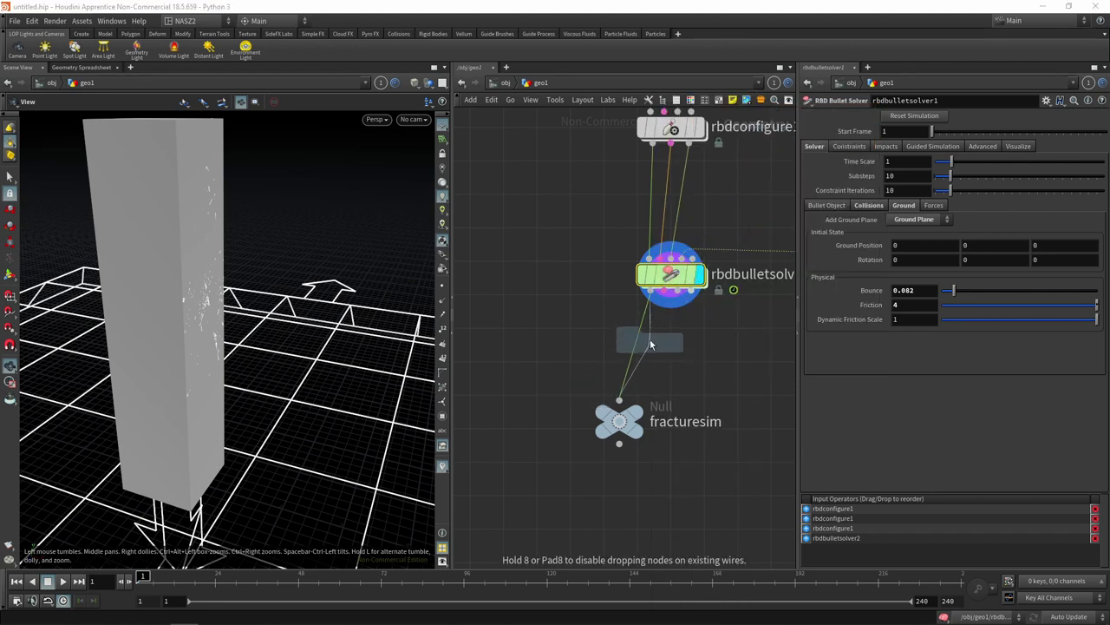
pyautogui.click(650, 343)
pyautogui.moveTo(650, 349); pyautogui.dragTo(559, 324)
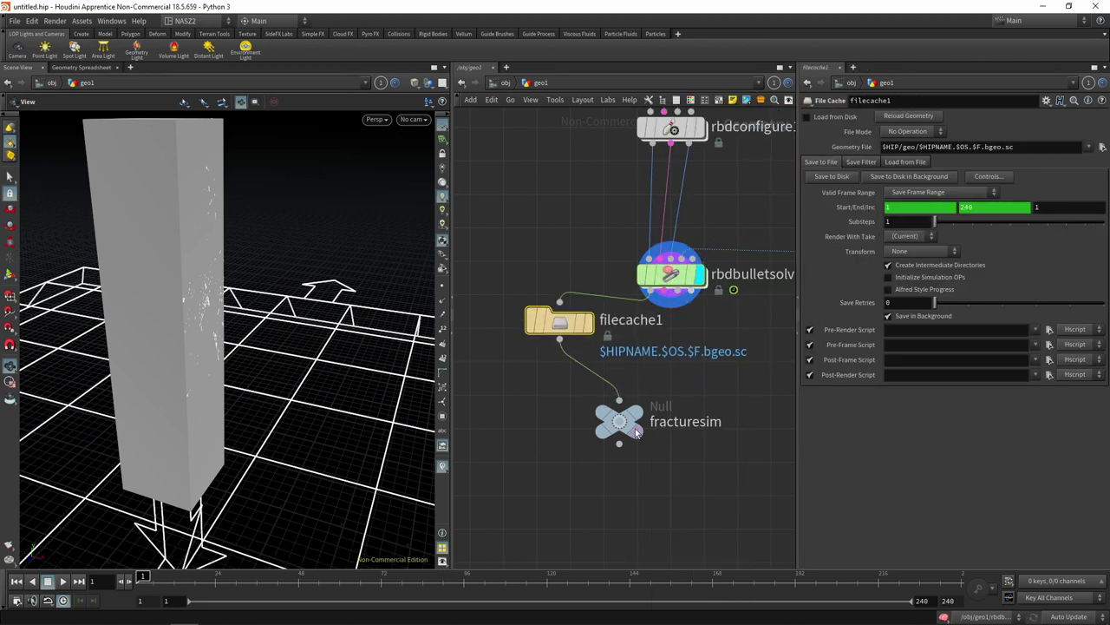
pyautogui.moveTo(624, 425); pyautogui.dragTo(560, 397)
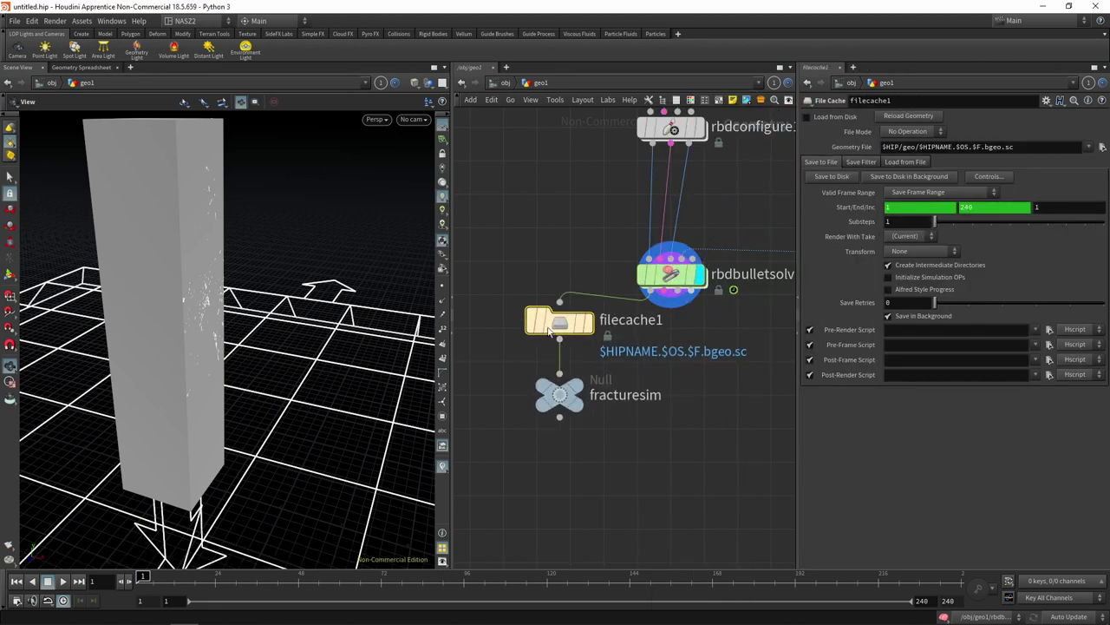
pyautogui.moveTo(590, 337); pyautogui.dragTo(590, 343)
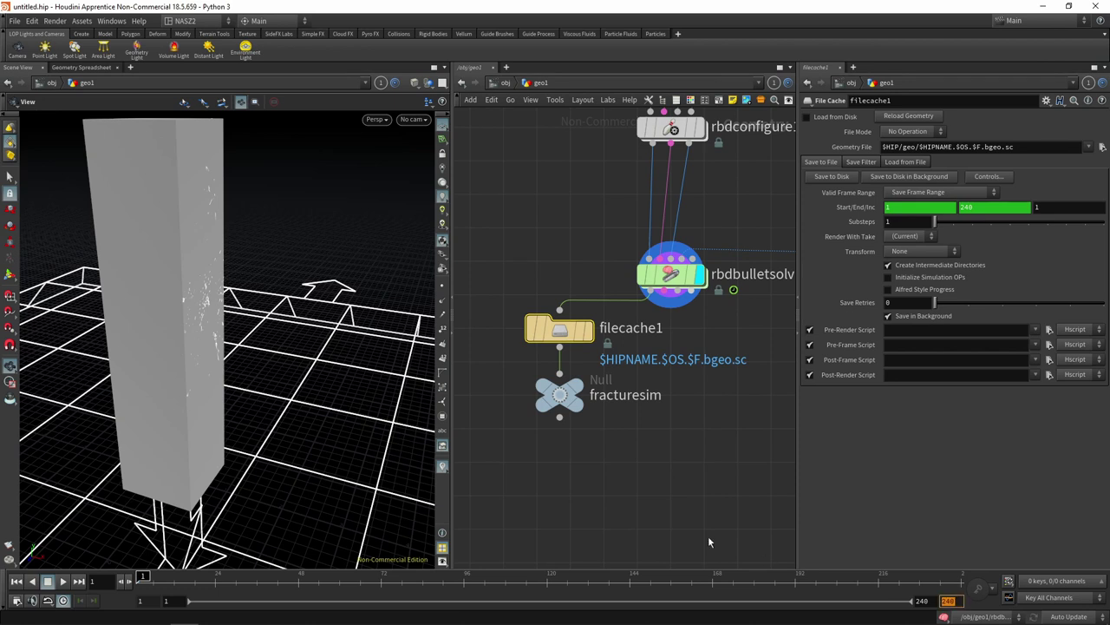
# - Set filecache1's end frame to 50 and select the frame part of the cache path
pyautogui.write('3')
pyautogui.press('BackSpace')
pyautogui.write('50')
pyautogui.press('Return')
pyautogui.moveTo(1032, 147); pyautogui.dragTo(971, 148)
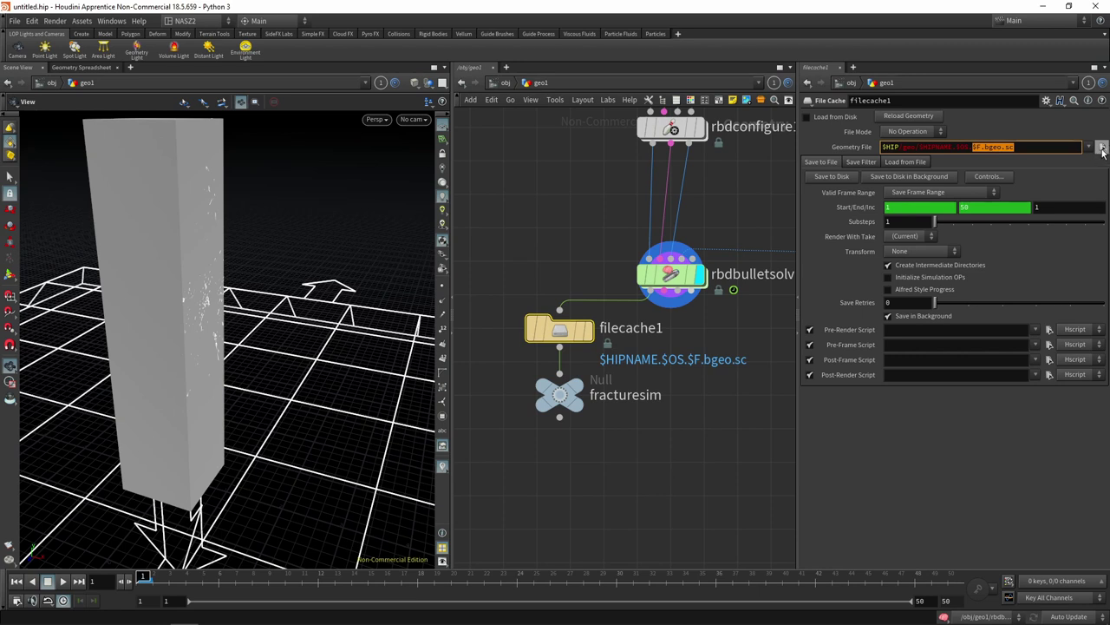
# - Set filecache1's geometry file to cracksim_$F4.bgeo.sc and make filecache1 the displayed node
pyautogui.click(1103, 148)
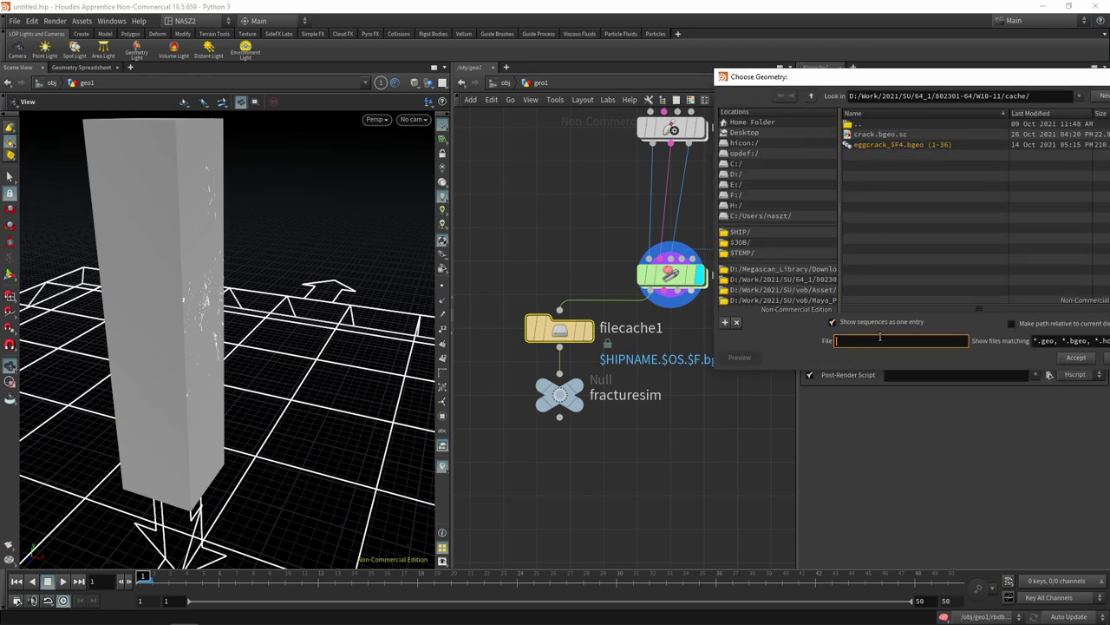
pyautogui.write('crack')
pyautogui.write('sim')
pyautogui.write('$F4.bgeo.sc')
pyautogui.click(1074, 357)
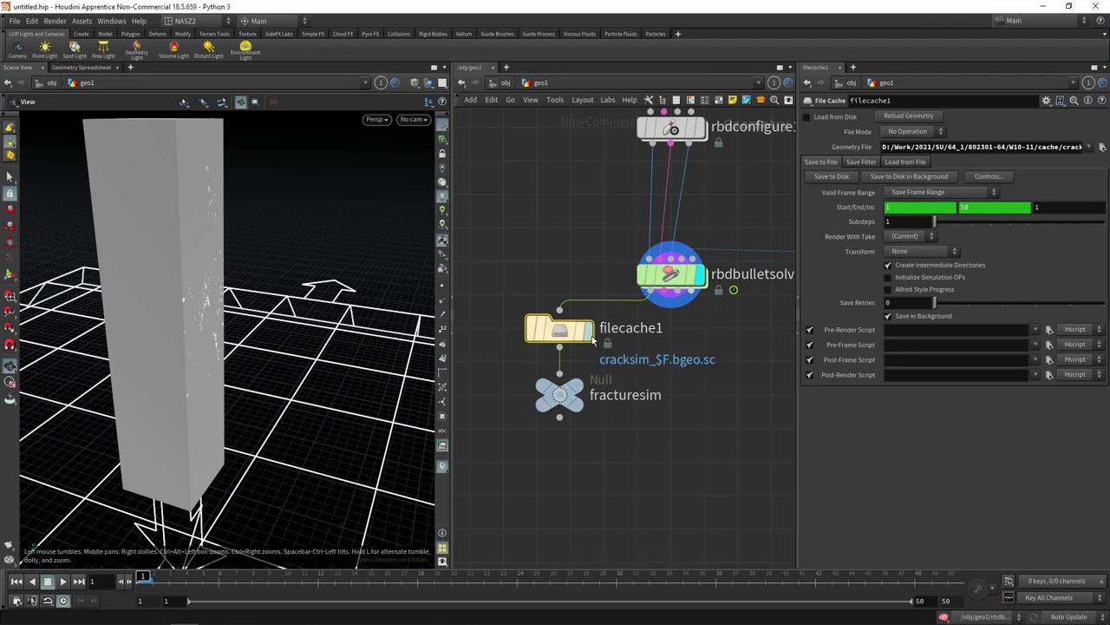
pyautogui.click(593, 335)
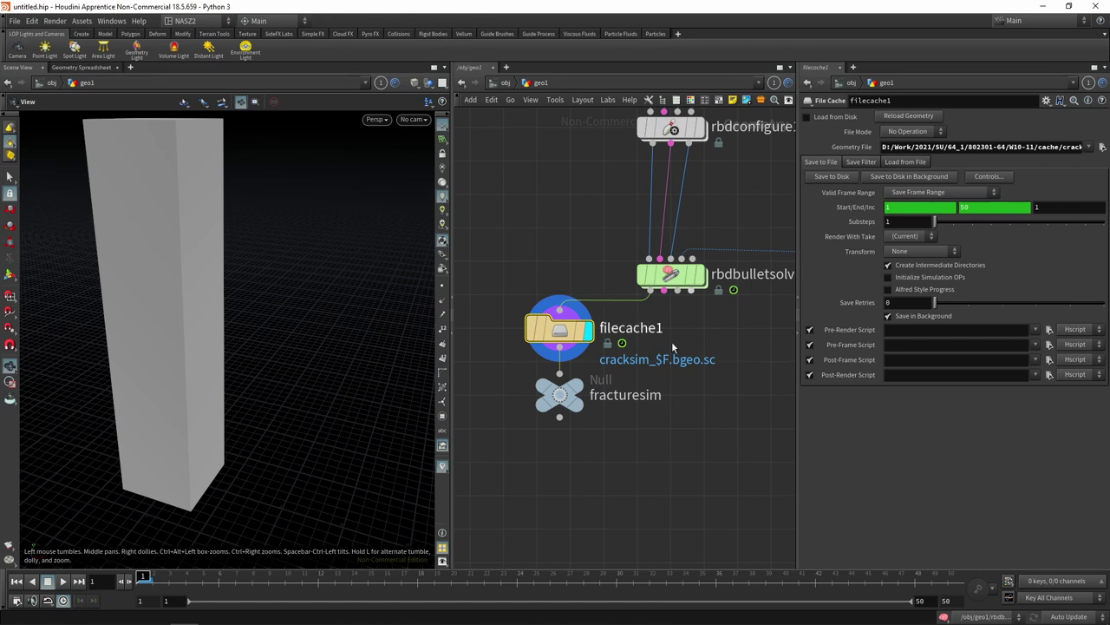
# - Cache the simulation to disk, preview the flying debris, rewind to frame 1, and display fracturesim
pyautogui.click(821, 178)
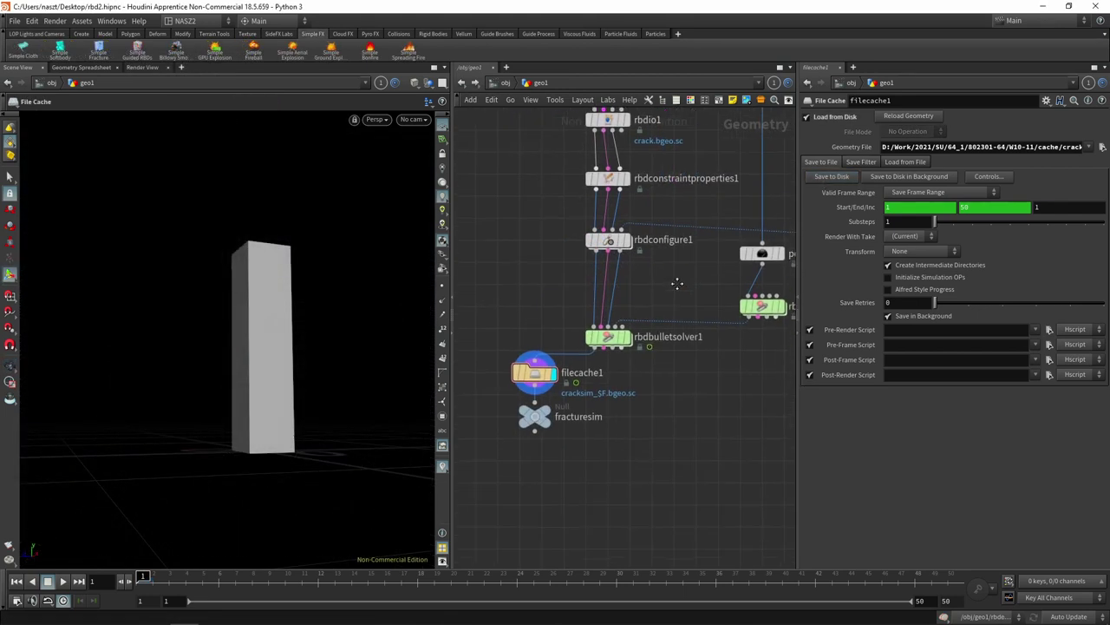
pyautogui.click(169, 575)
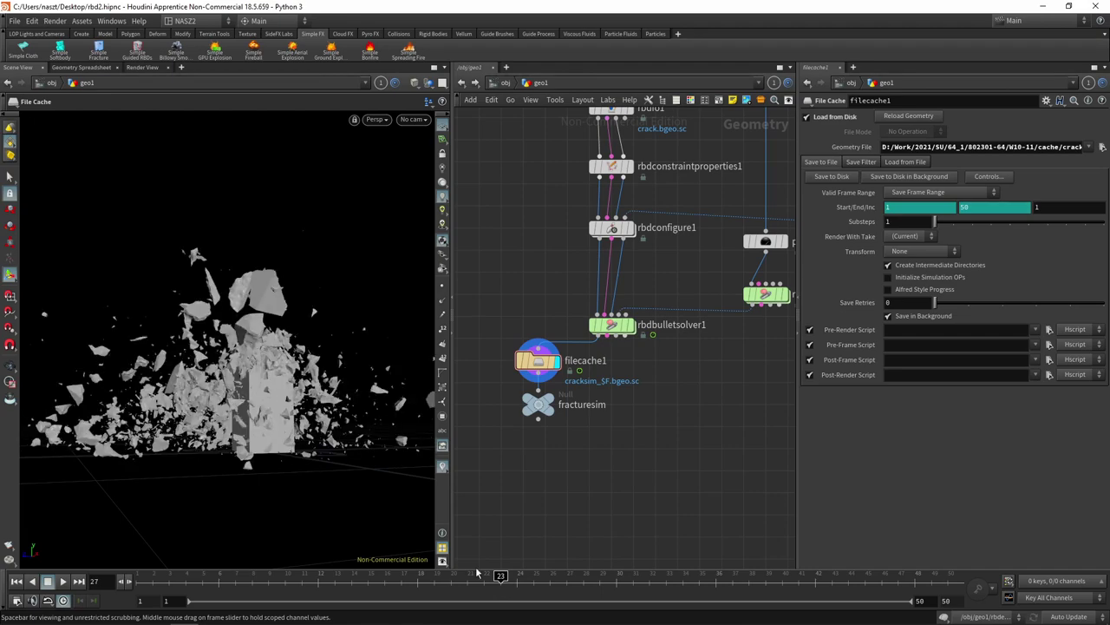
pyautogui.scroll(5, 258, 386)
pyautogui.moveTo(258, 385)
pyautogui.mouseDown()
pyautogui.moveTo(127, 396)
pyautogui.moveTo(285, 354)
pyautogui.moveTo(218, 385)
pyautogui.moveTo(375, 363)
pyautogui.mouseUp()
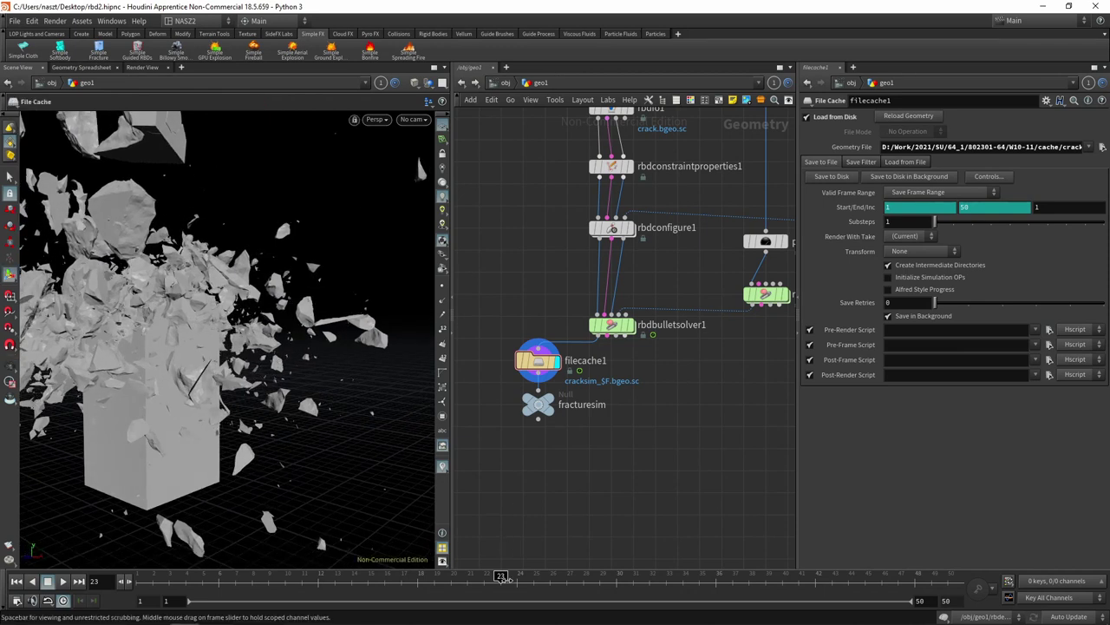
pyautogui.moveTo(249, 578); pyautogui.dragTo(143, 580)
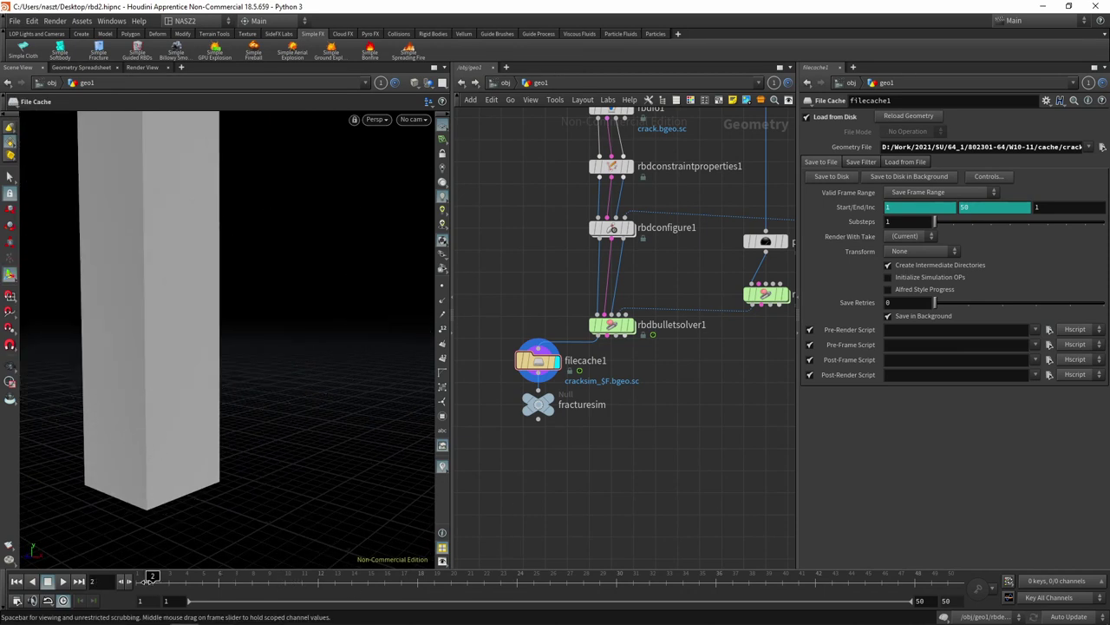
pyautogui.click(542, 404)
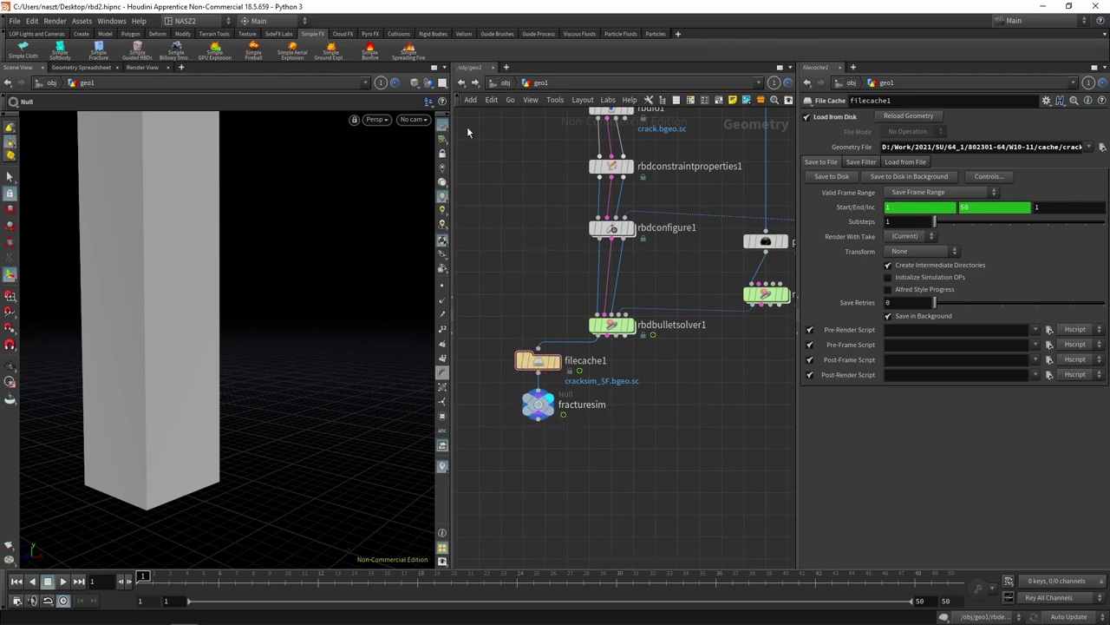
# - At the object level, rename geo1 to Fracturesim
pyautogui.click(505, 84)
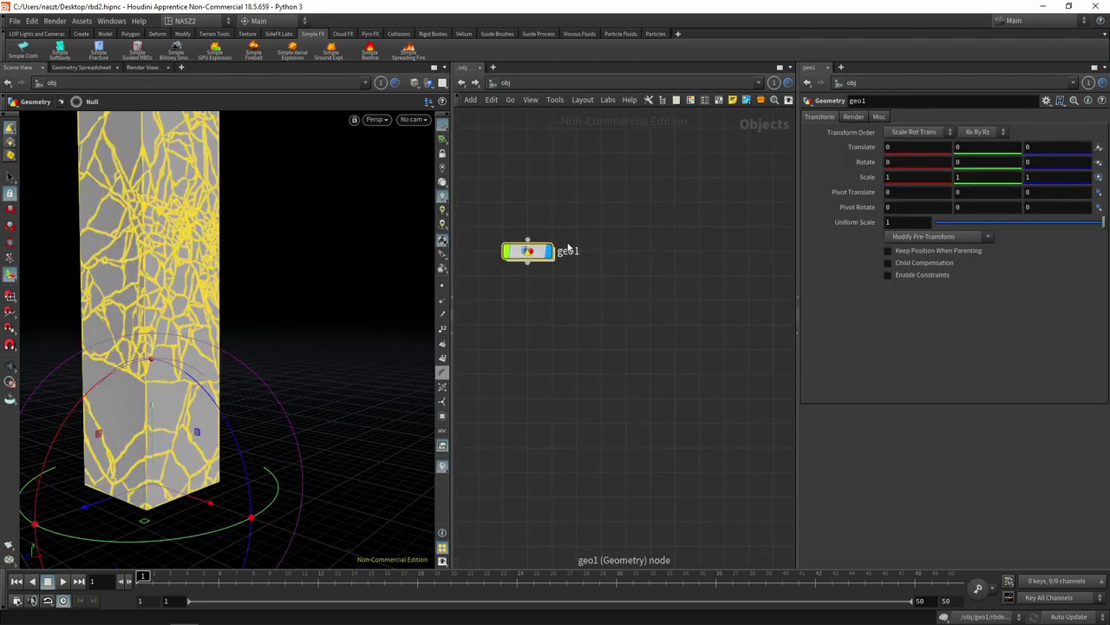
pyautogui.doubleClick(568, 251)
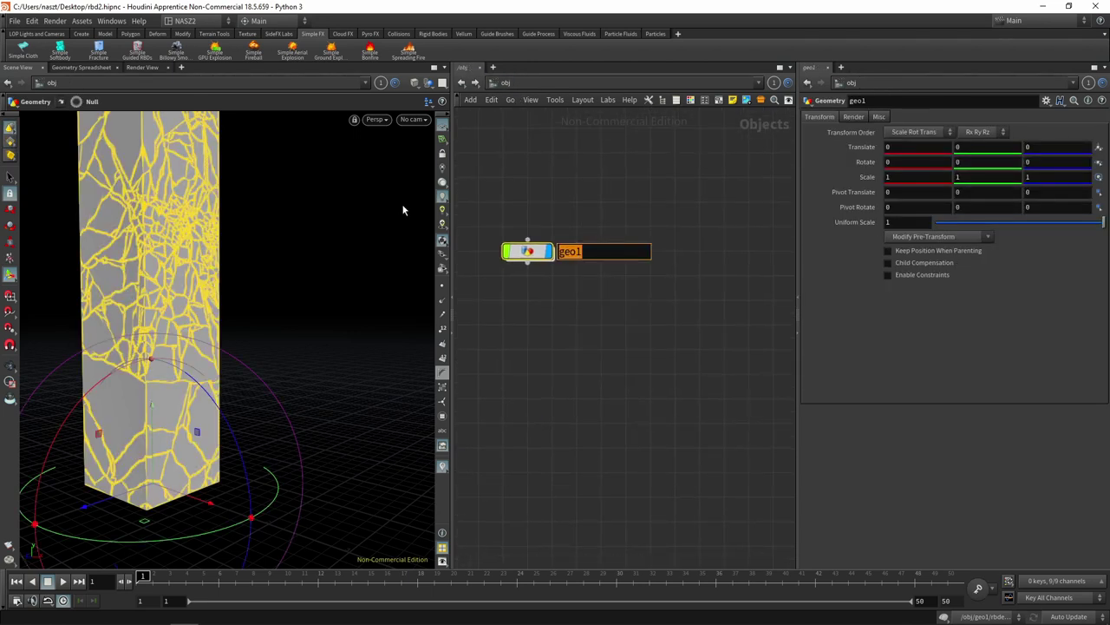
pyautogui.write('Fract')
pyautogui.write('uresim')
pyautogui.press('Return')
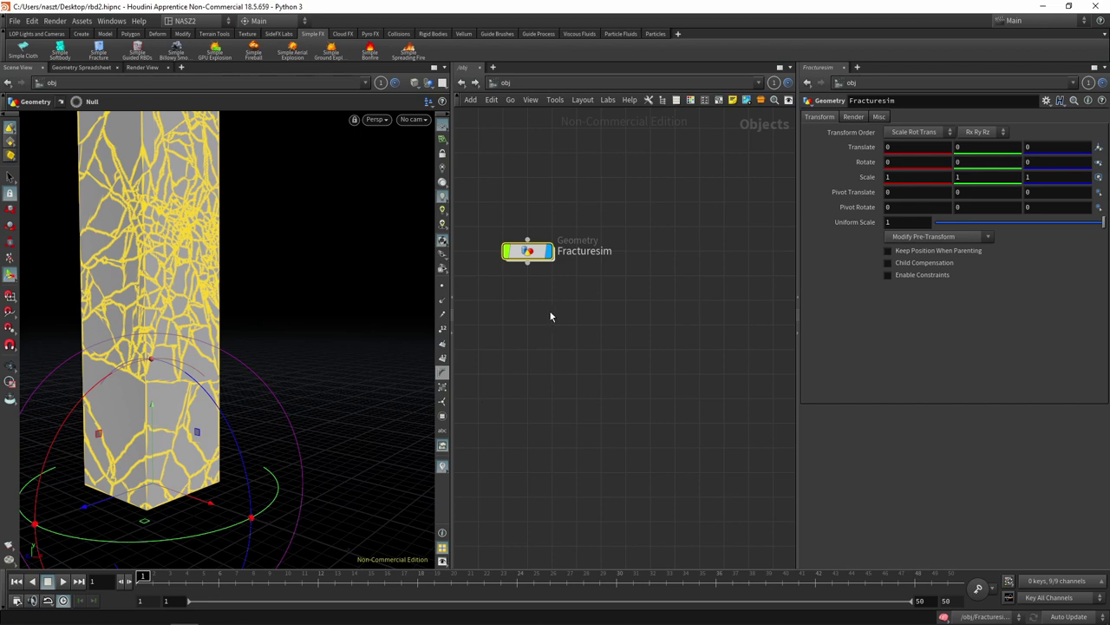
pyautogui.click(550, 310)
# - Add a Geometry object right of Fracturesim and name it FractureGEO
pyautogui.press('Tab')
pyautogui.write('geo')
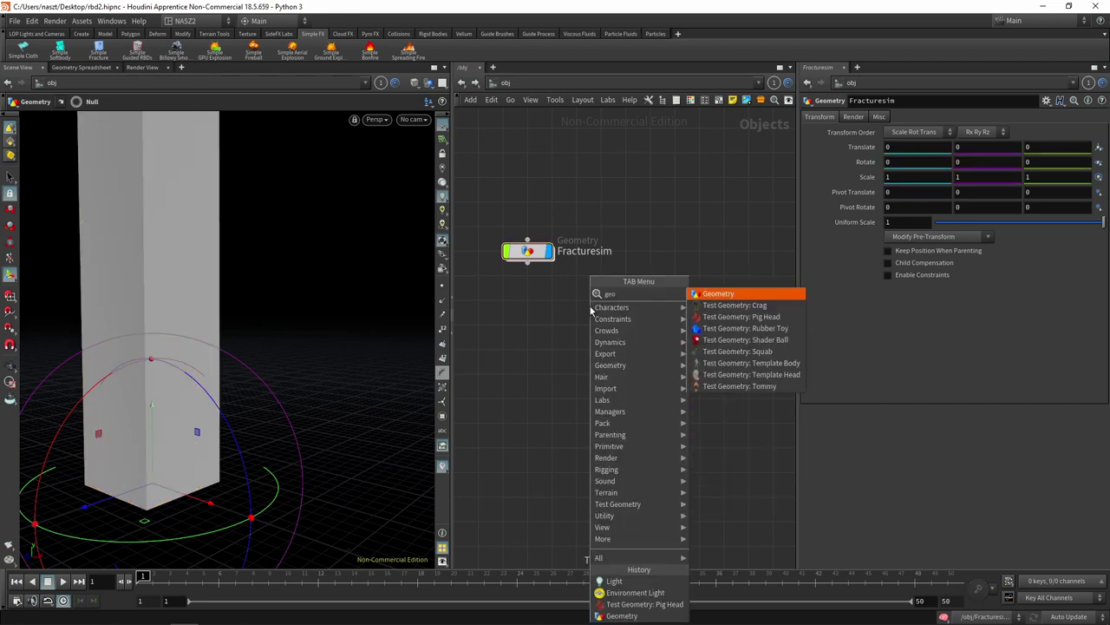
pyautogui.press('Return')
pyautogui.click(690, 253)
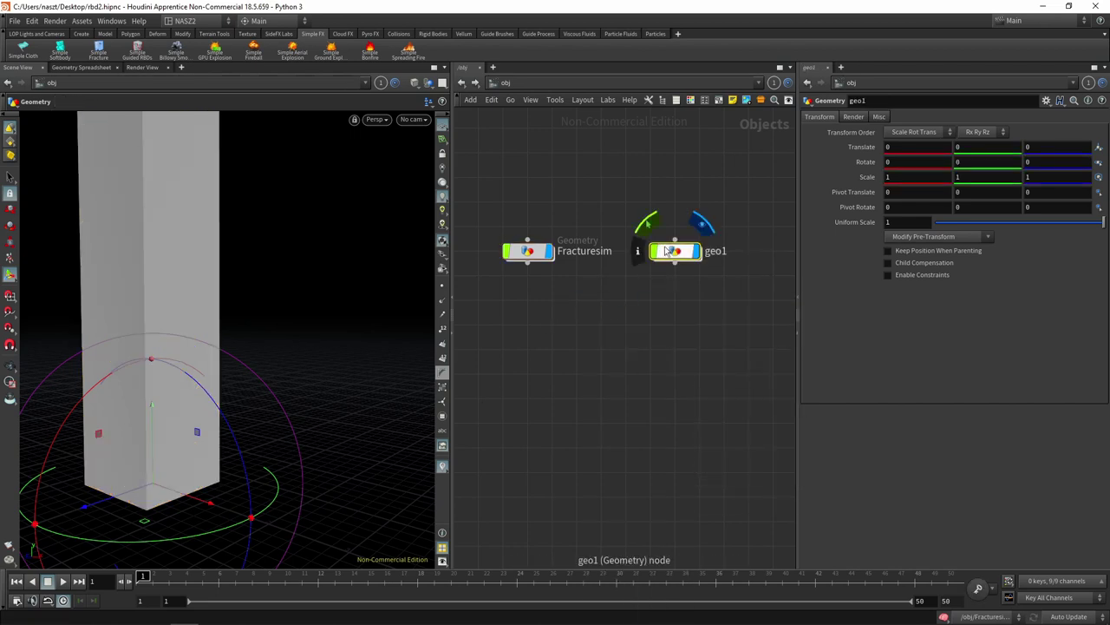
pyautogui.doubleClick(716, 250)
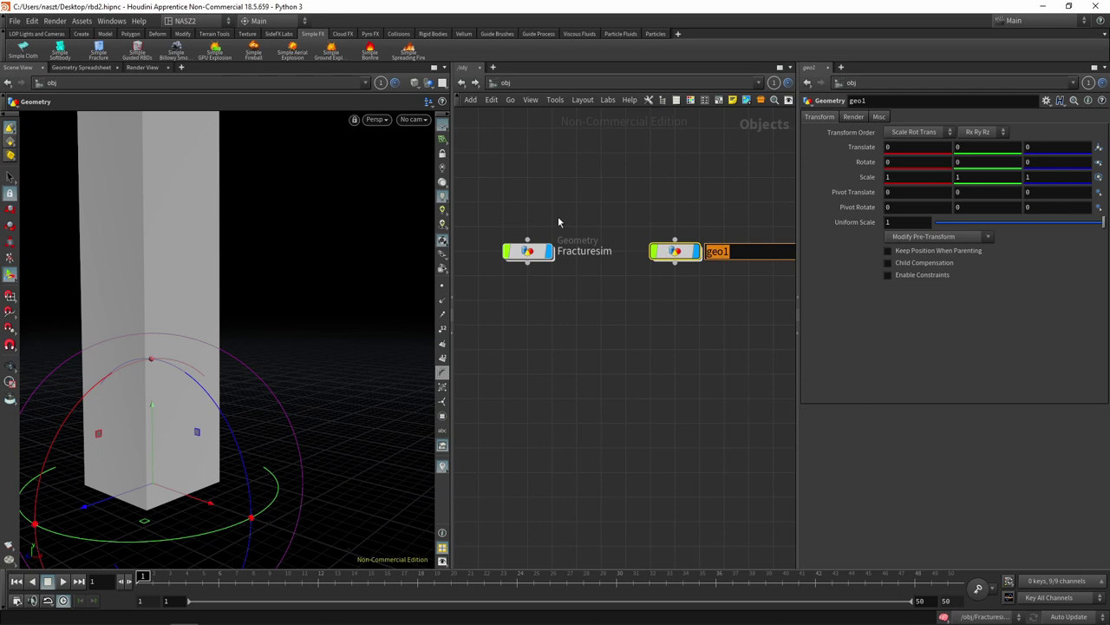
pyautogui.write('FractureG')
pyautogui.write('EO')
pyautogui.press('Return')
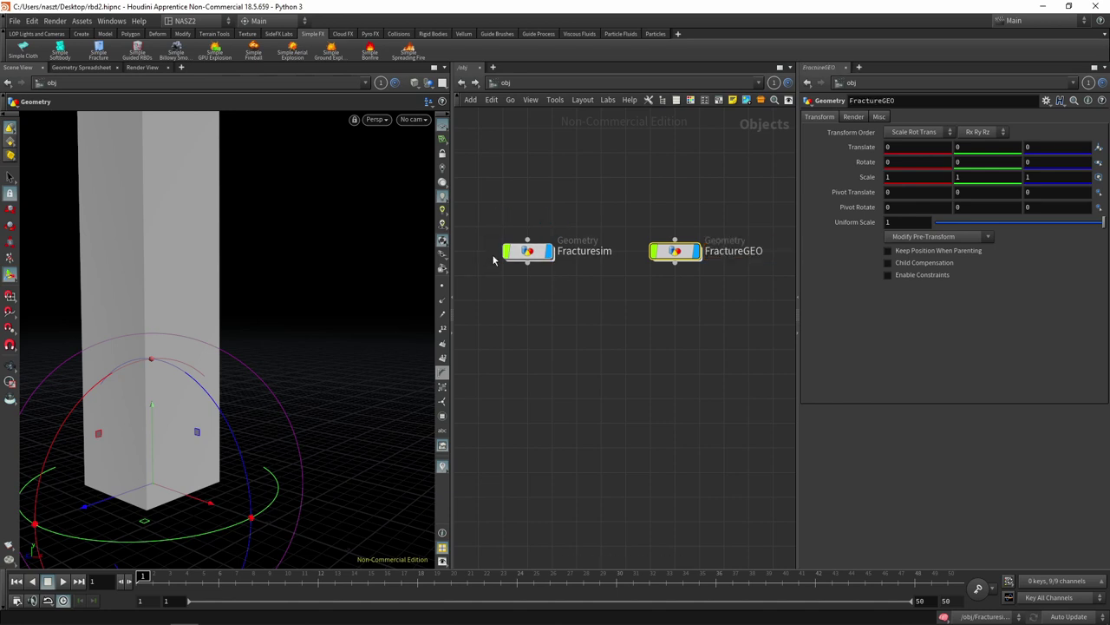
# - Inside FractureGEO, add an Object Merge node
pyautogui.moveTo(676, 251)
pyautogui.doubleClick(688, 254)
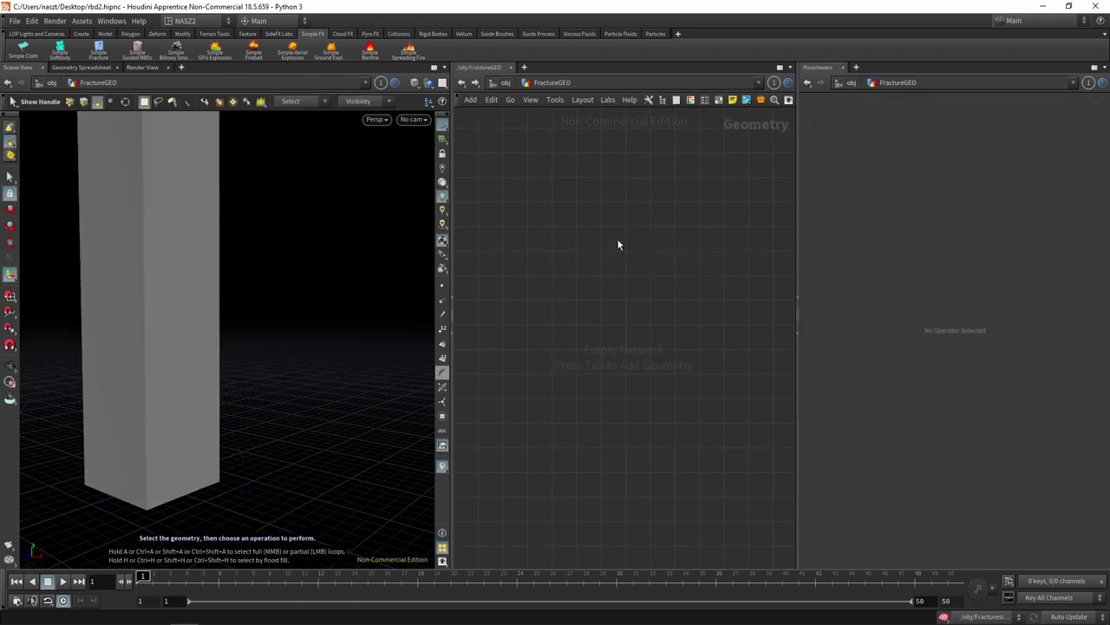
pyautogui.press('Tab')
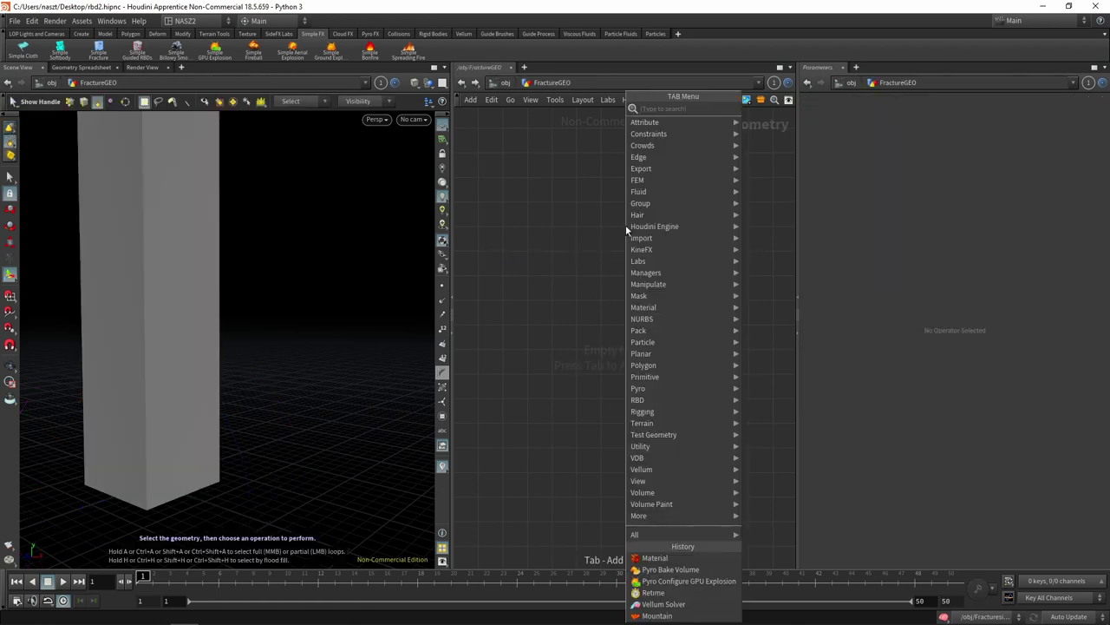
pyautogui.write('object')
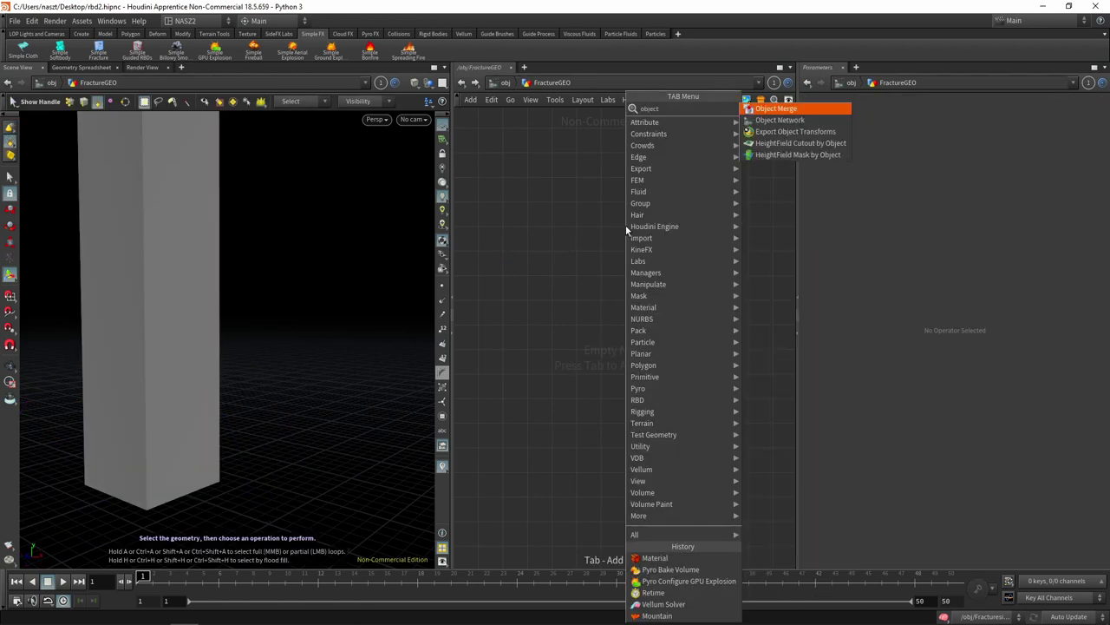
pyautogui.click(801, 109)
pyautogui.click(684, 257)
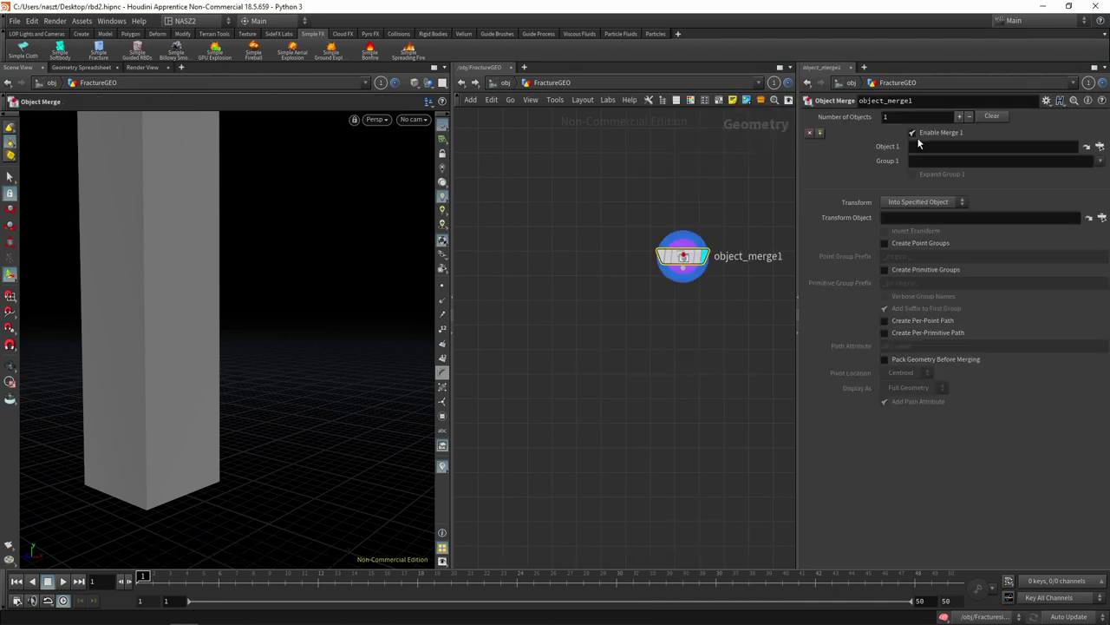
# - Set the Object Merge's Object 1 to /obj/Fracturesim/fracturesim
pyautogui.click(1098, 147)
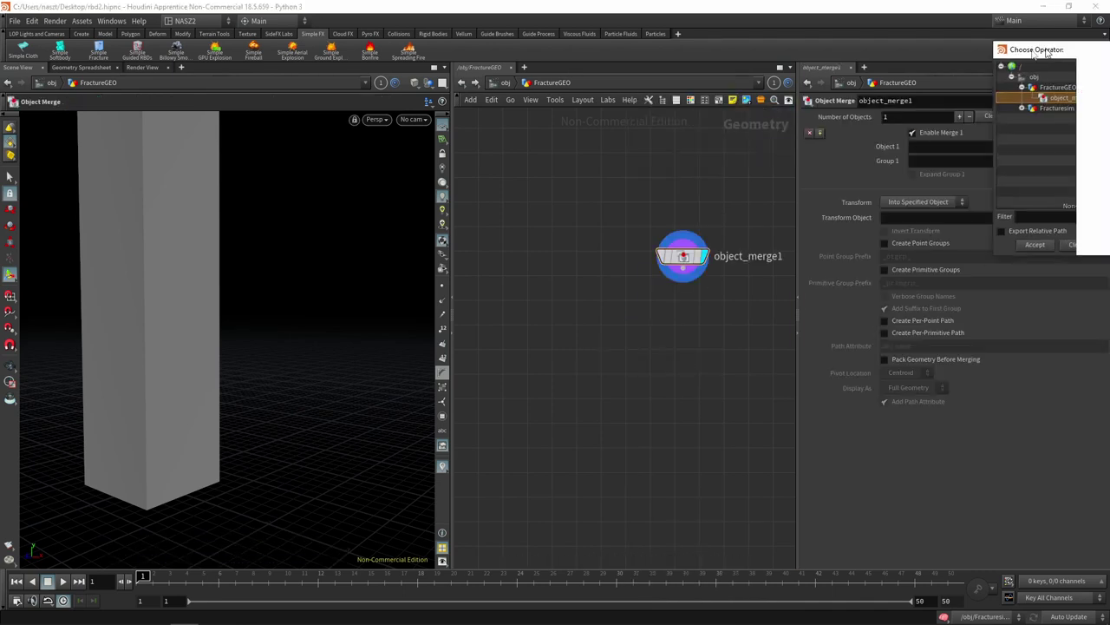
pyautogui.moveTo(1076, 43); pyautogui.dragTo(774, 74)
pyautogui.click(752, 133)
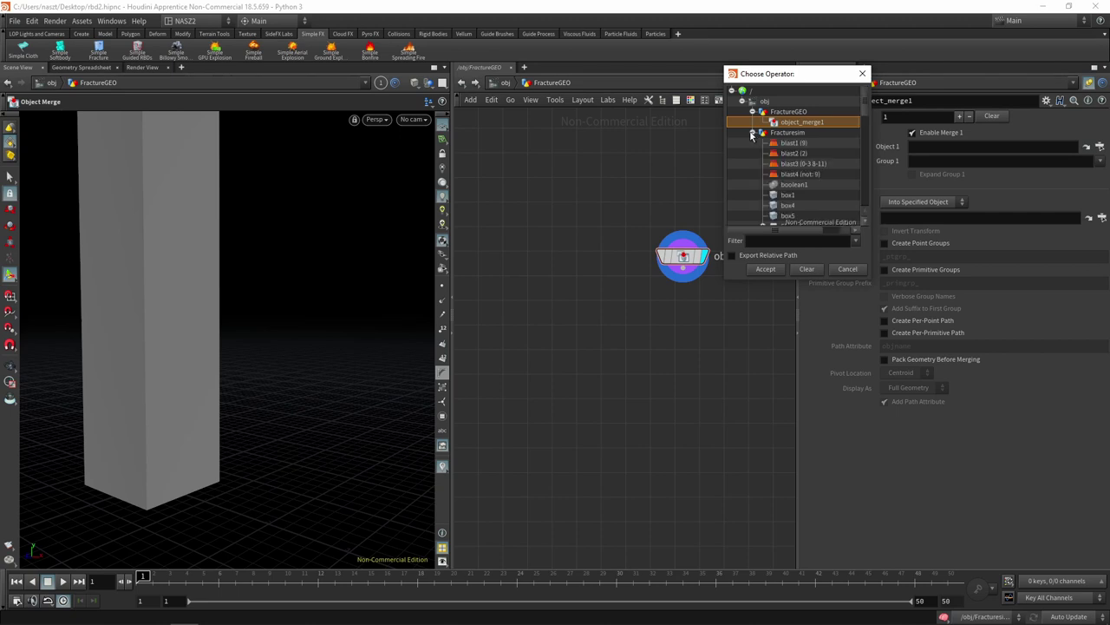
pyautogui.scroll(-3, 830, 187)
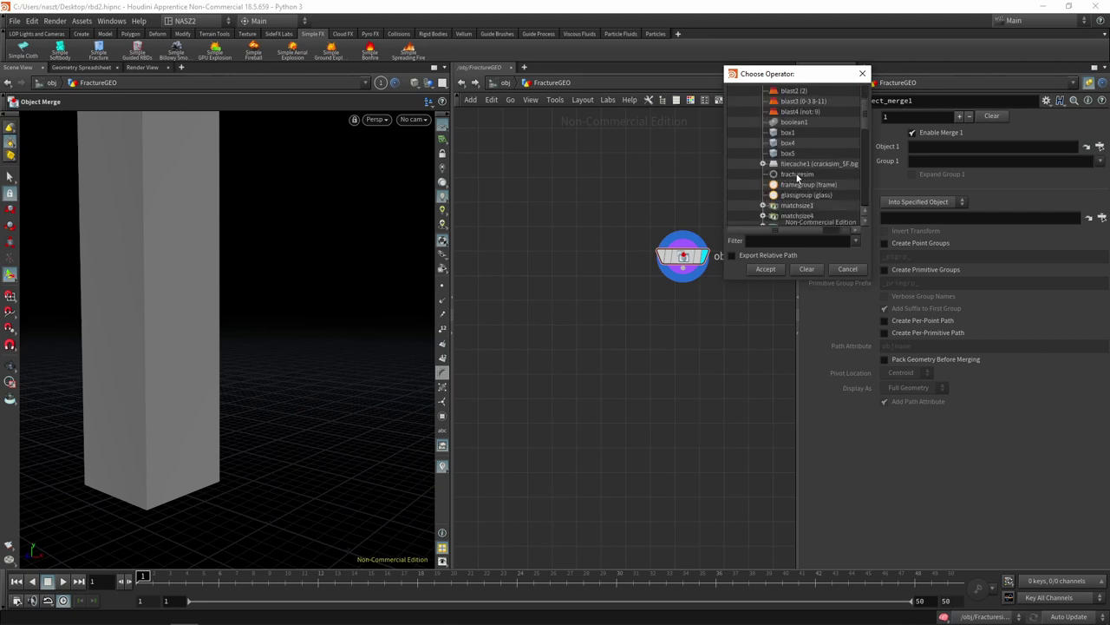
pyautogui.click(799, 178)
pyautogui.click(766, 270)
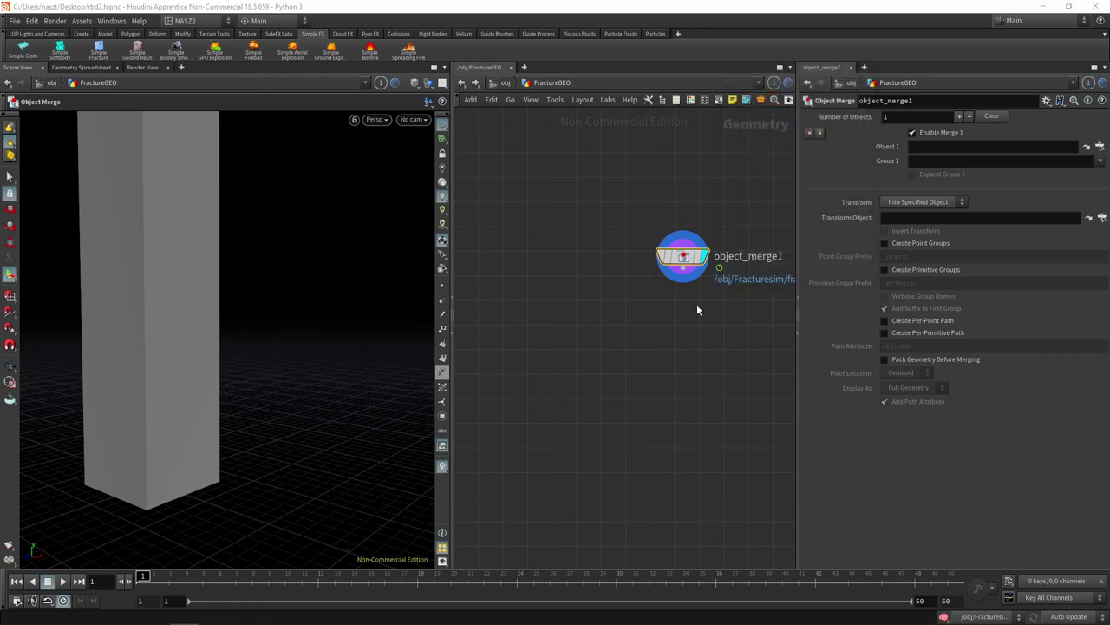
# - Scrub to about frame 17 to check the shattering, then return to frame 1
pyautogui.moveTo(192, 576); pyautogui.dragTo(402, 580)
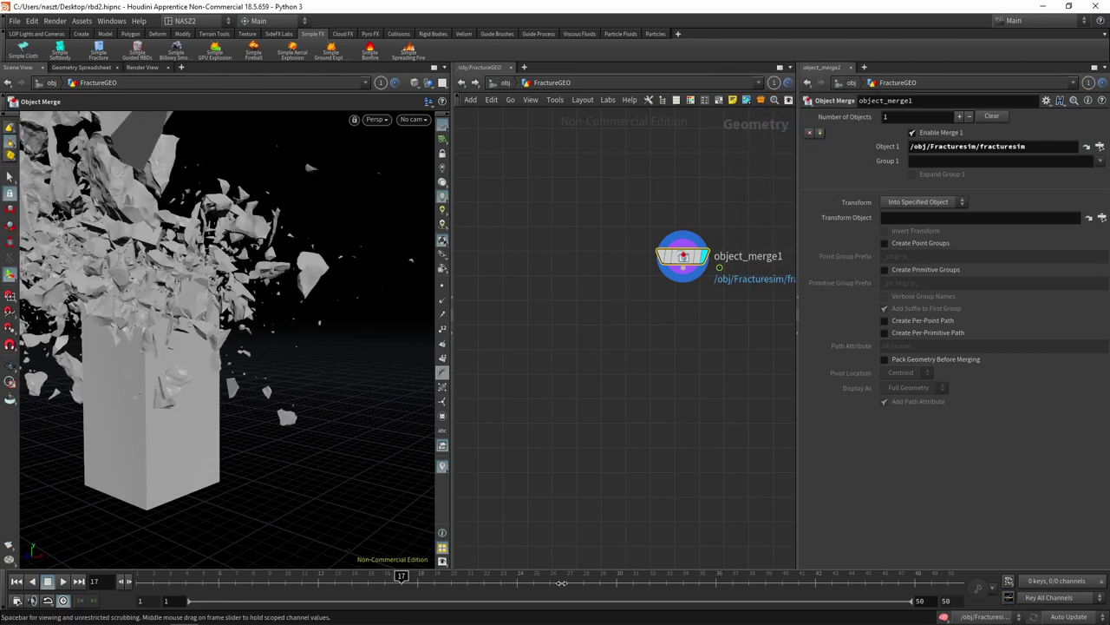
pyautogui.click(140, 579)
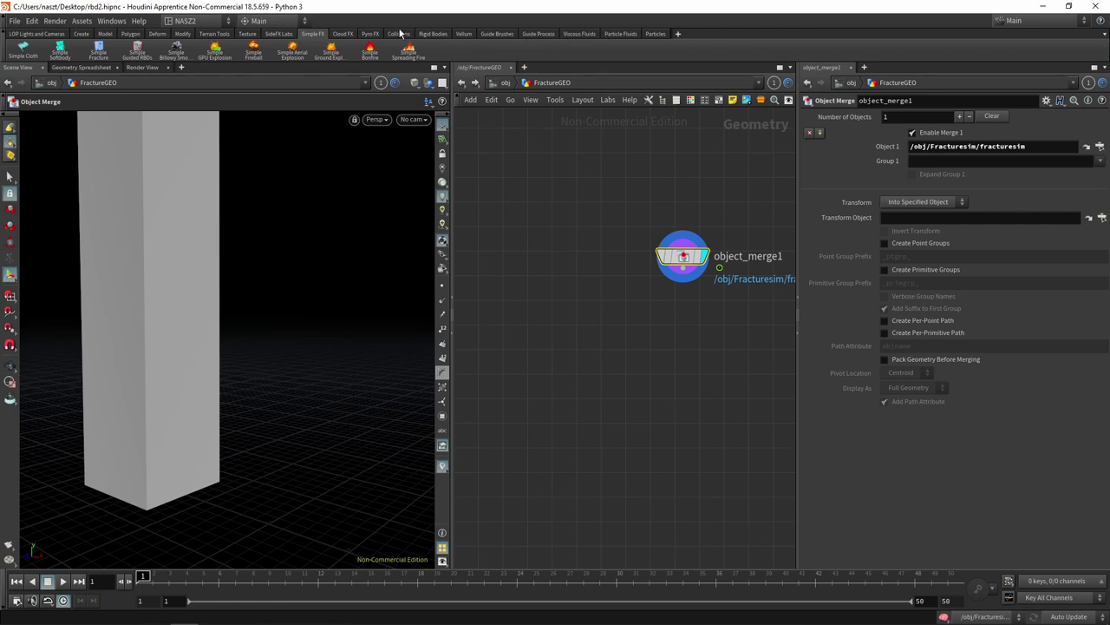
pyautogui.click(433, 34)
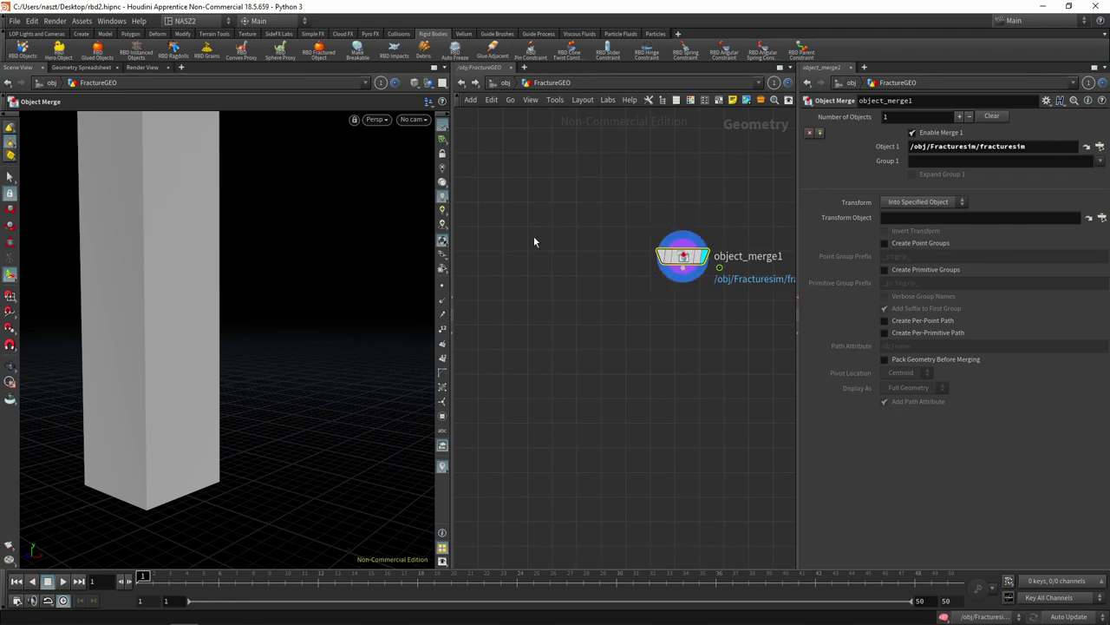
# - Play the simulation, then add a displayed Group node below object_merge1
pyautogui.press('Up')
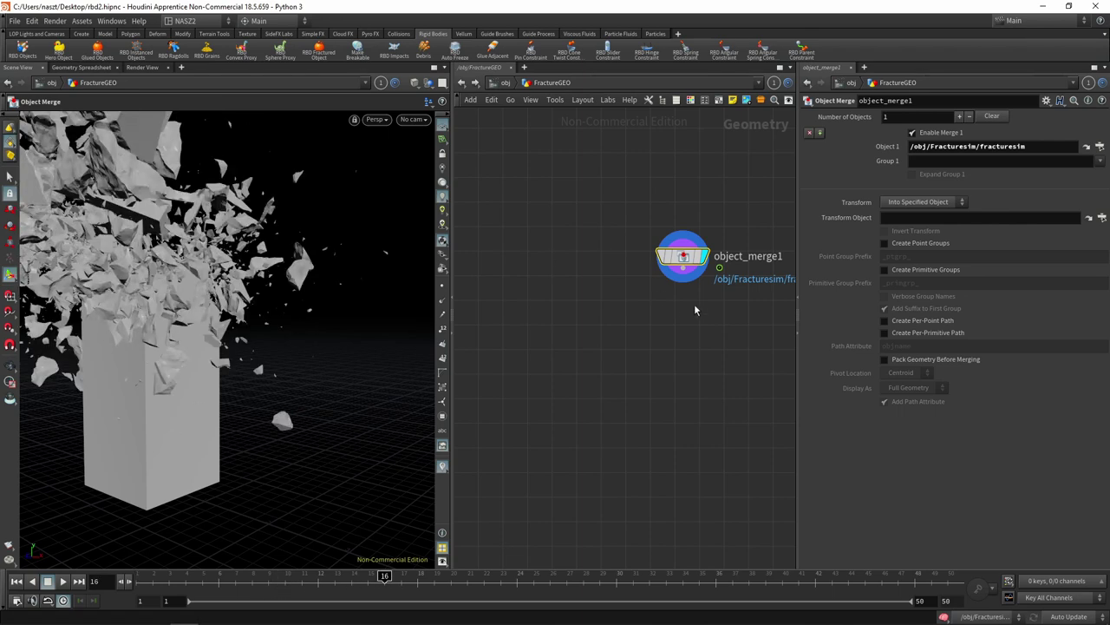
pyautogui.press('Tab')
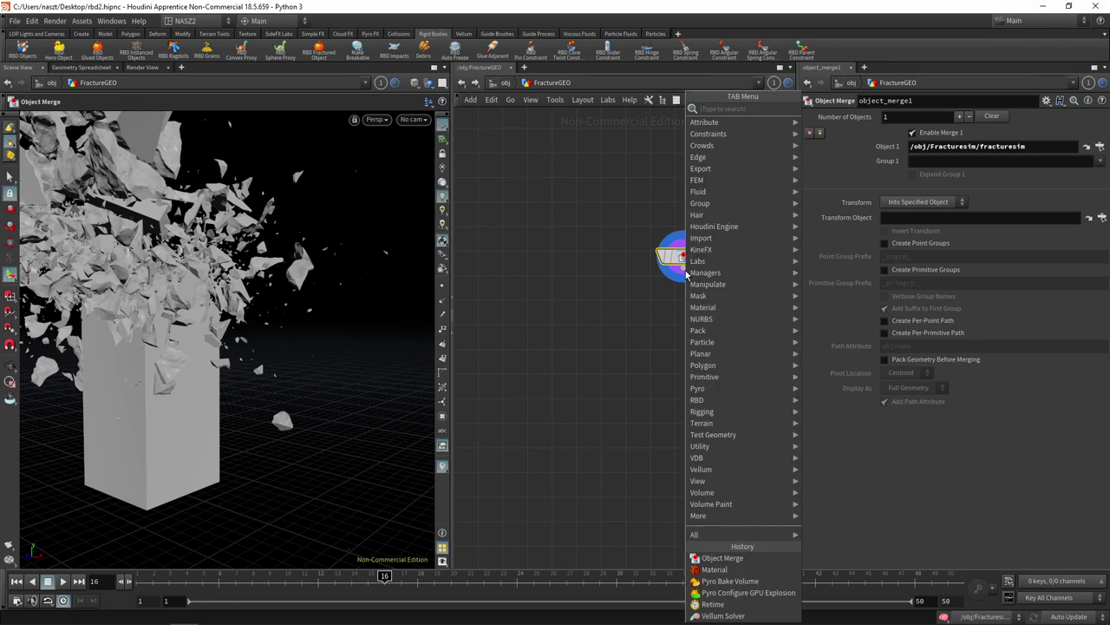
pyautogui.write('group')
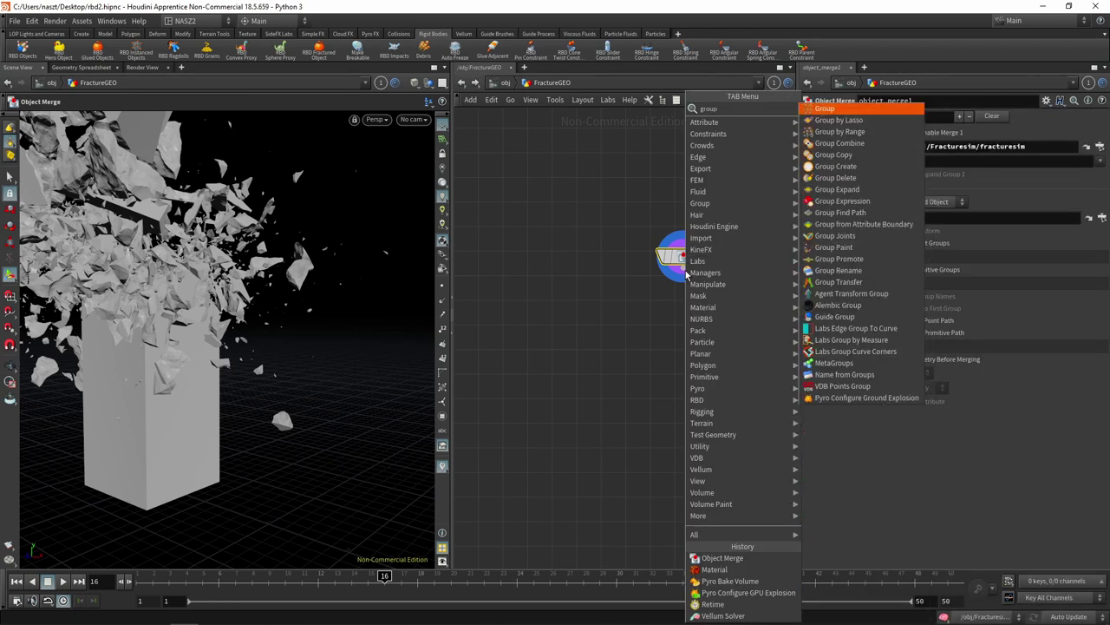
pyautogui.click(829, 108)
pyautogui.click(677, 325)
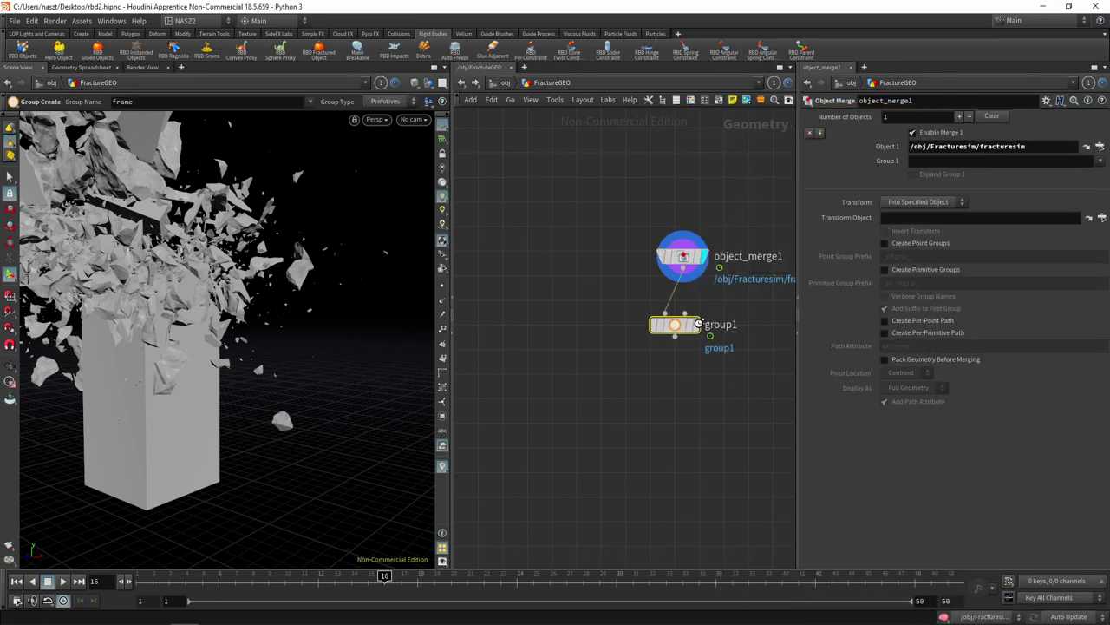
pyautogui.click(700, 325)
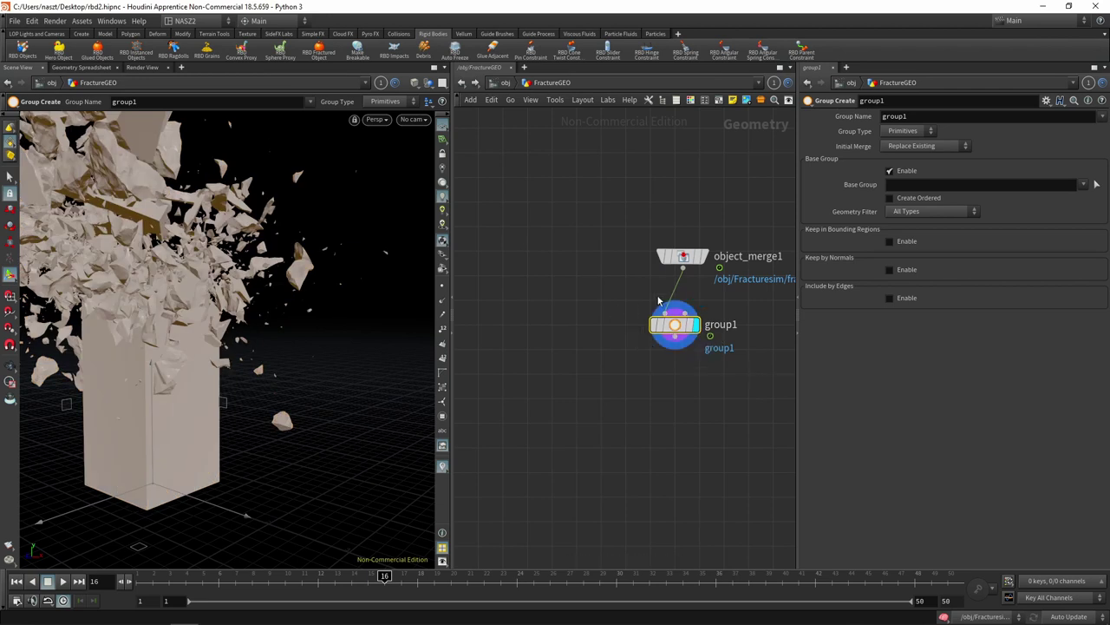
# - Name the group debrisemitter and nudge the node slightly right
pyautogui.doubleClick(921, 116)
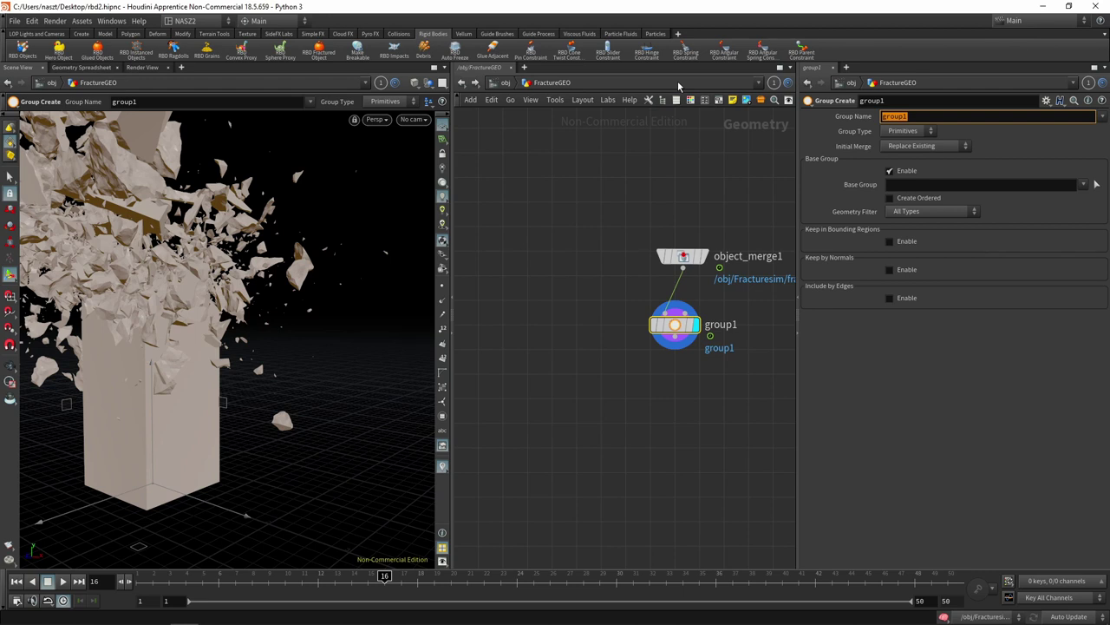
pyautogui.write('debrisemit')
pyautogui.write('ter')
pyautogui.press('Return')
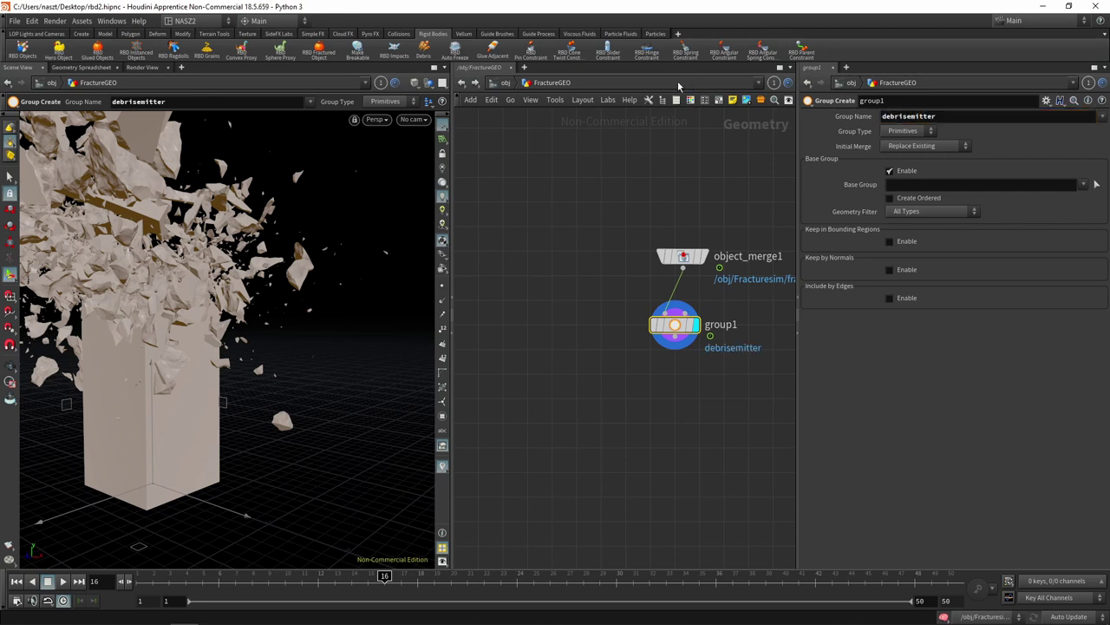
pyautogui.moveTo(671, 336); pyautogui.dragTo(688, 336)
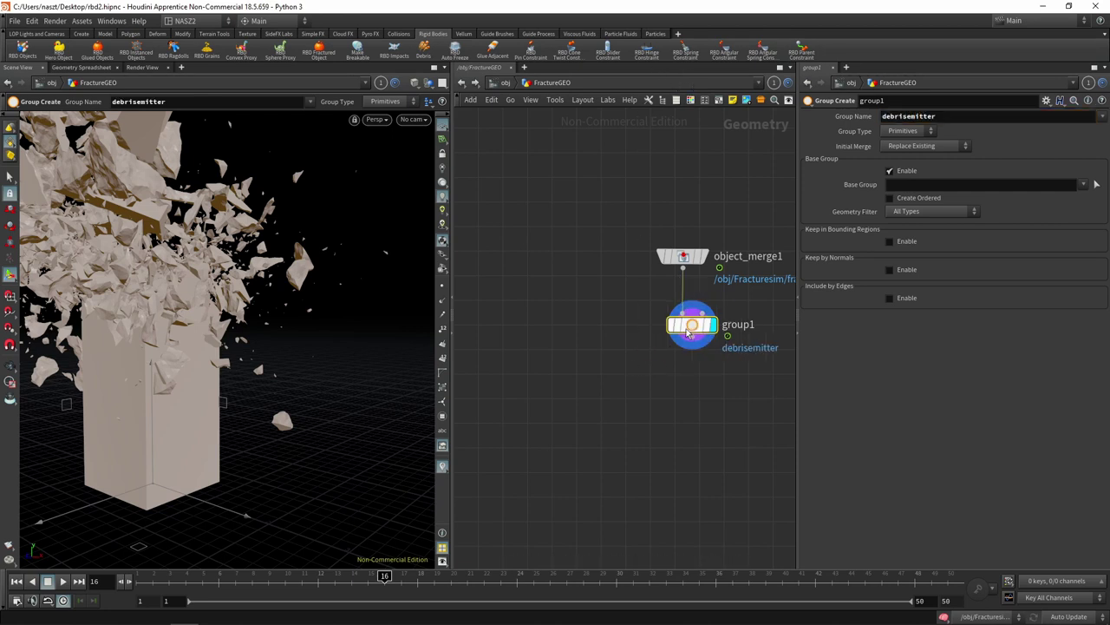
# - Set the group's base group pattern to *
pyautogui.click(891, 184)
pyautogui.write('*')
pyautogui.press('Return')
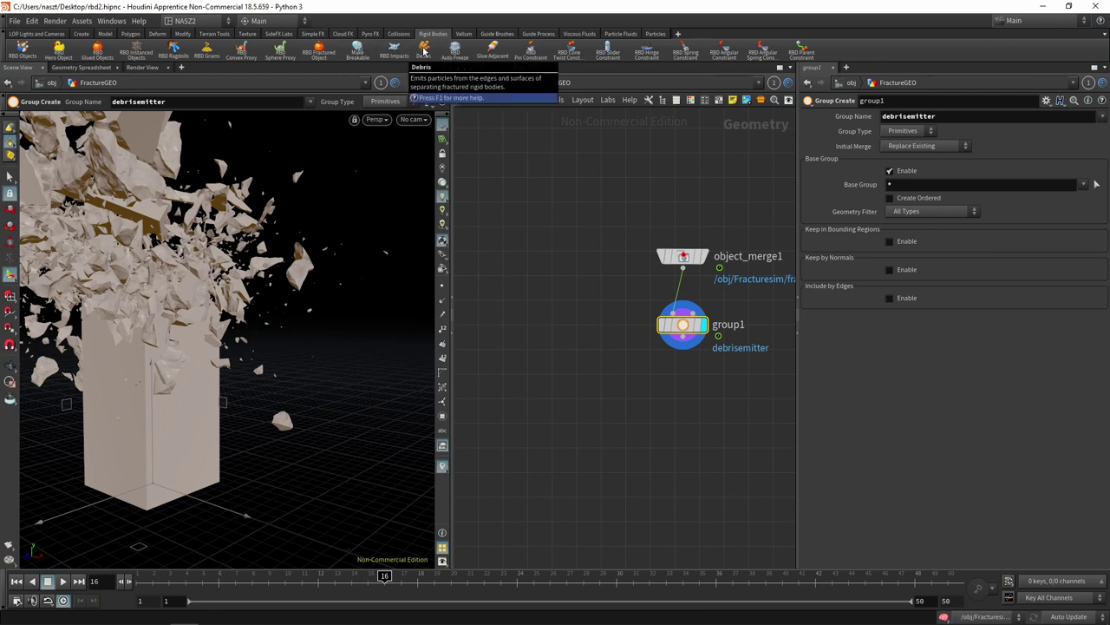
# - Run the Rigid Bodies Debris tool, then dive into the new debris_source network from /obj
pyautogui.click(423, 51)
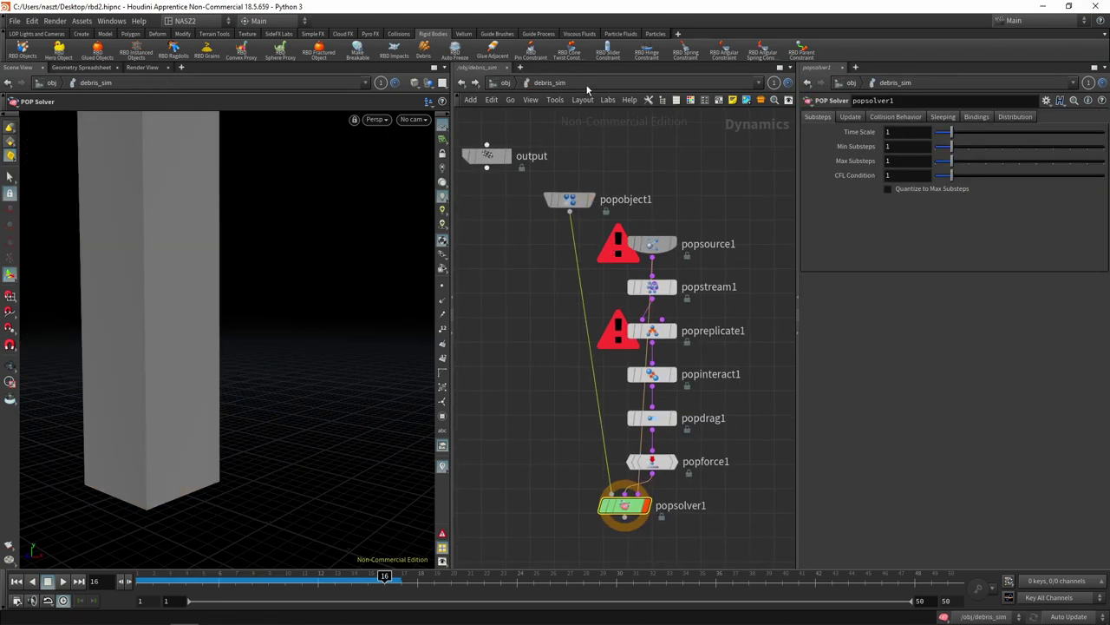
pyautogui.click(505, 83)
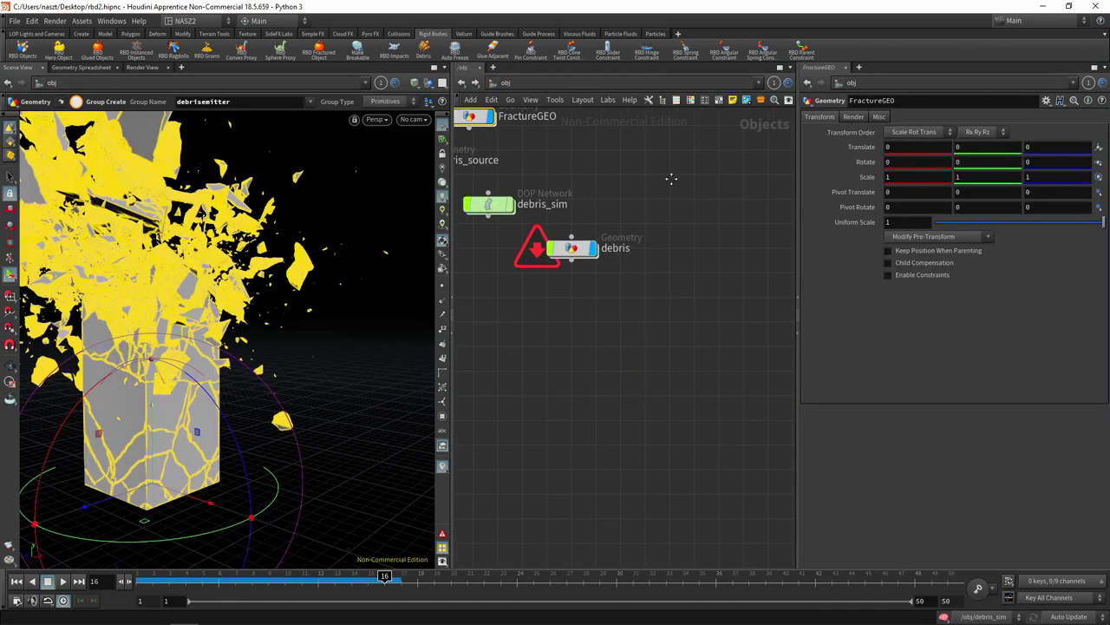
pyautogui.moveTo(670, 177)
pyautogui.mouseDown(button='middle')
pyautogui.moveTo(731, 174)
pyautogui.moveTo(798, 262)
pyautogui.mouseUp(button='middle')
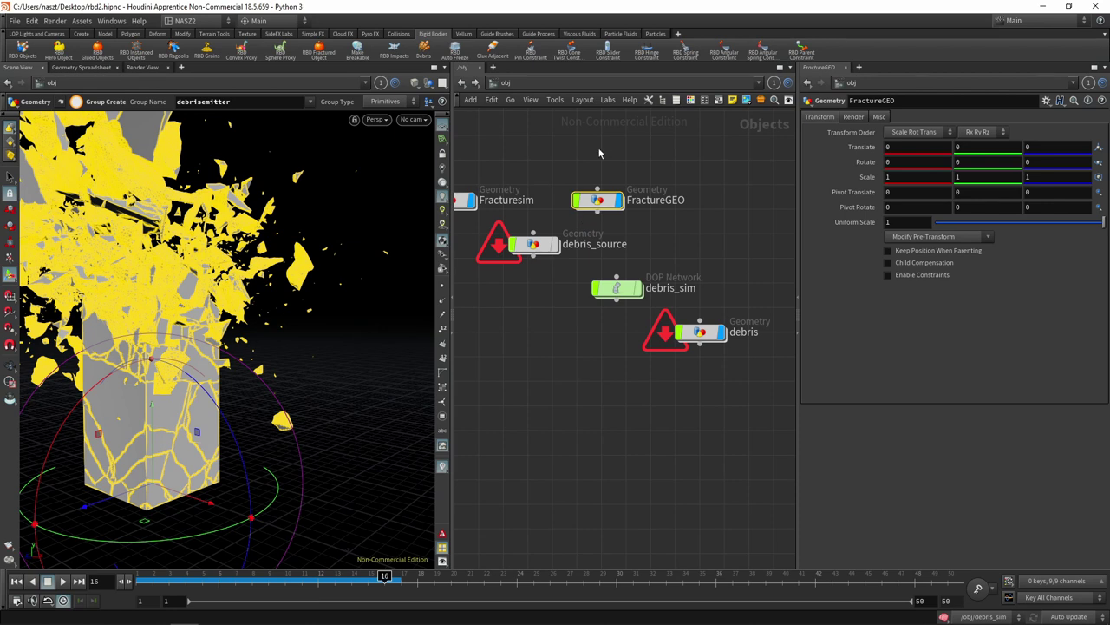
pyautogui.doubleClick(523, 244)
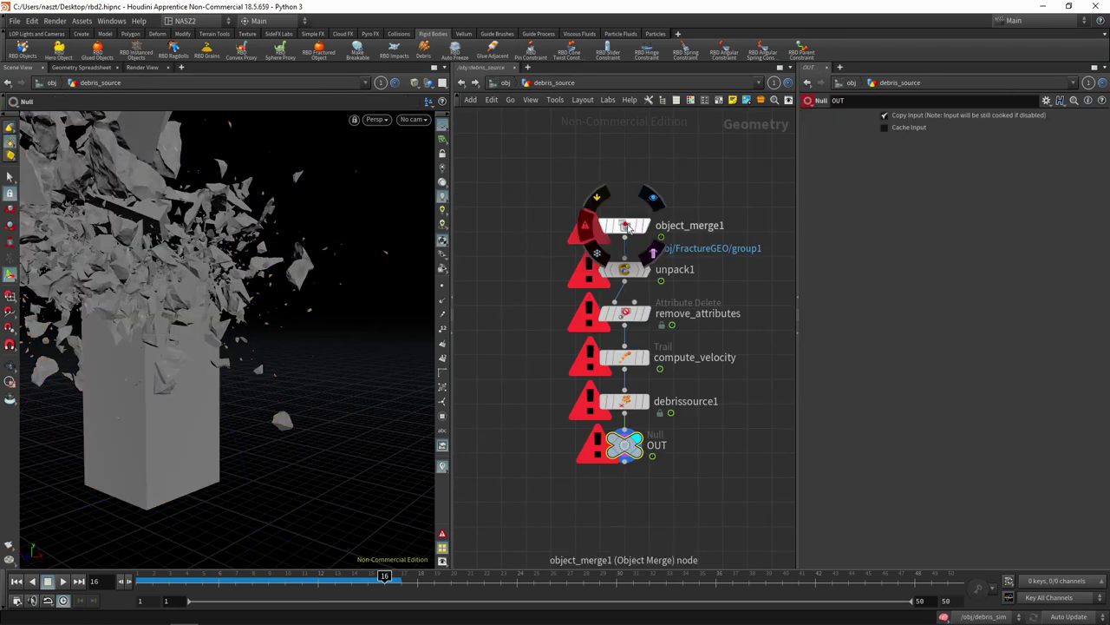
# - Step the display flag through unpack1, remove_attributes and compute_velocity, checking frames 8 and 3
pyautogui.click(629, 227)
pyautogui.click(647, 269)
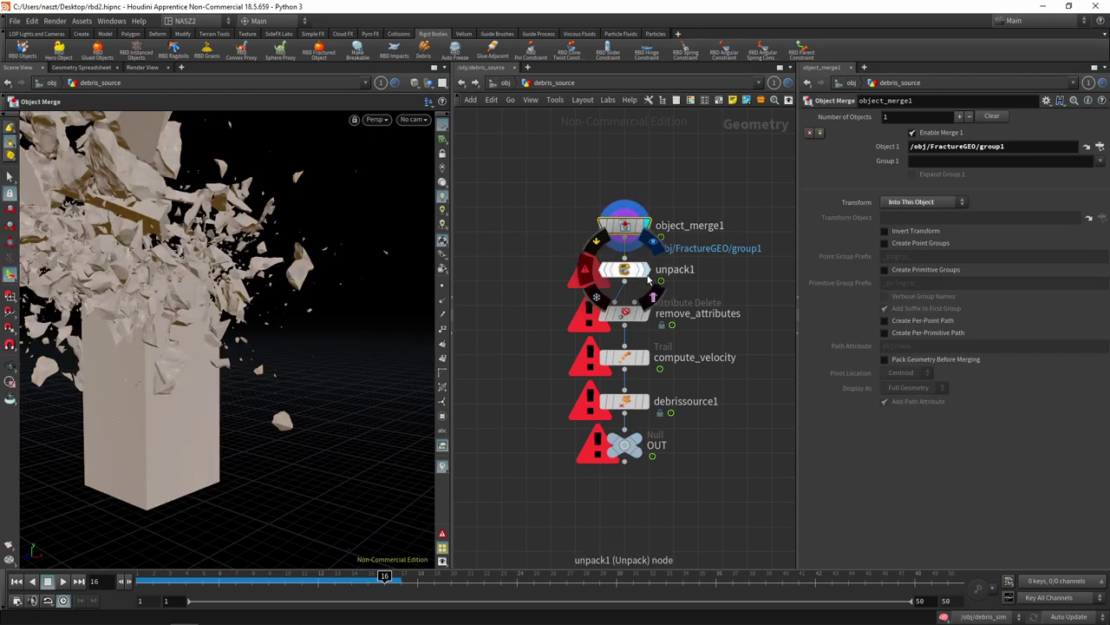
pyautogui.click(643, 312)
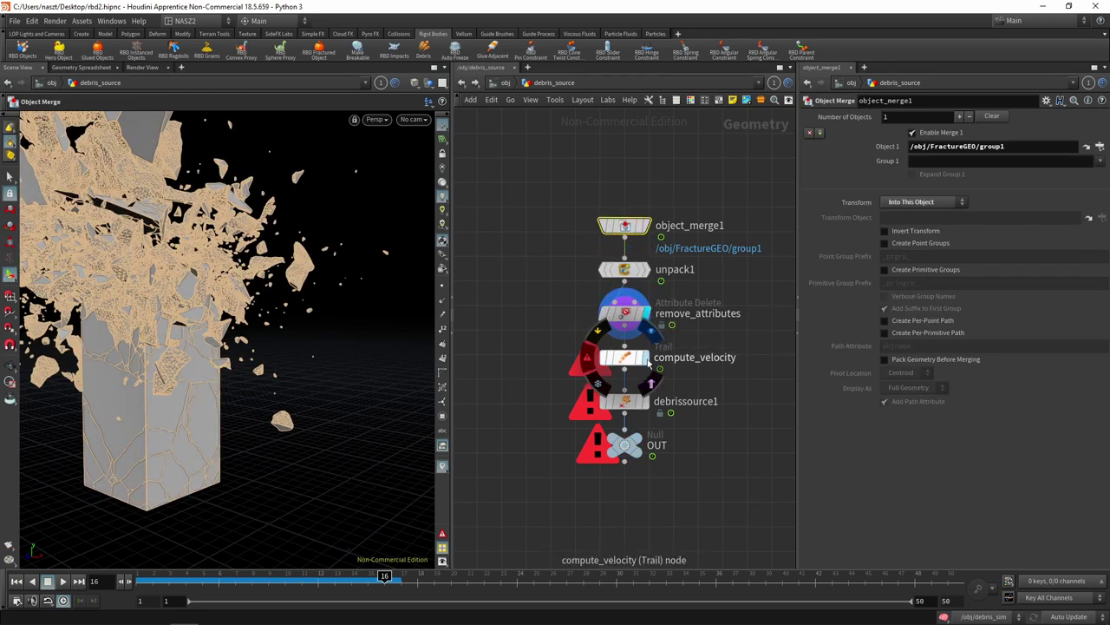
pyautogui.click(626, 358)
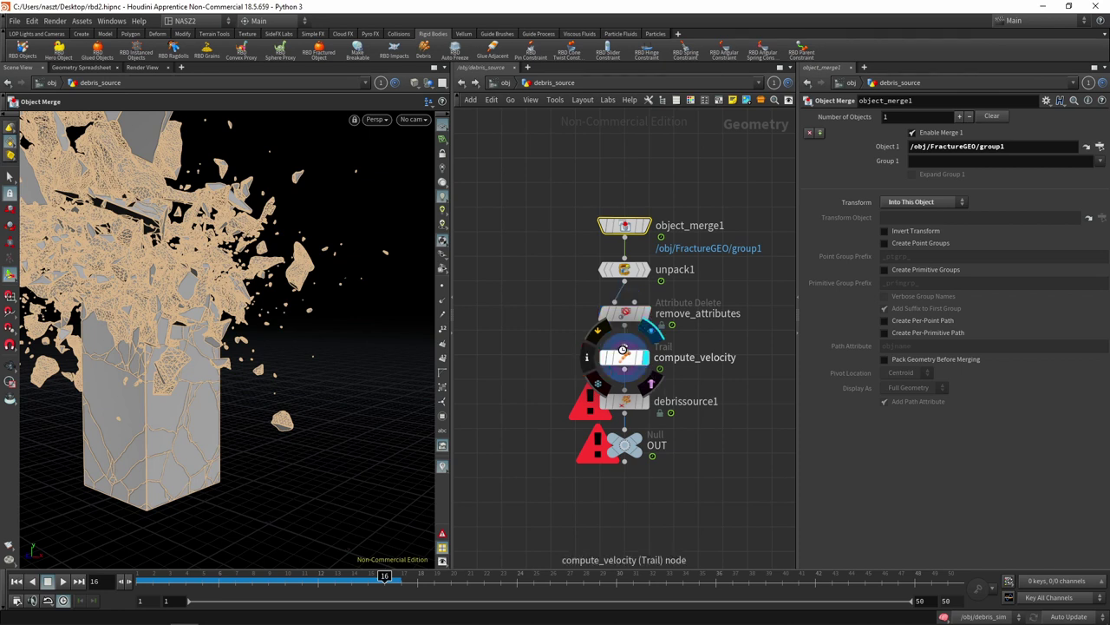
pyautogui.click(252, 576)
pyautogui.click(168, 578)
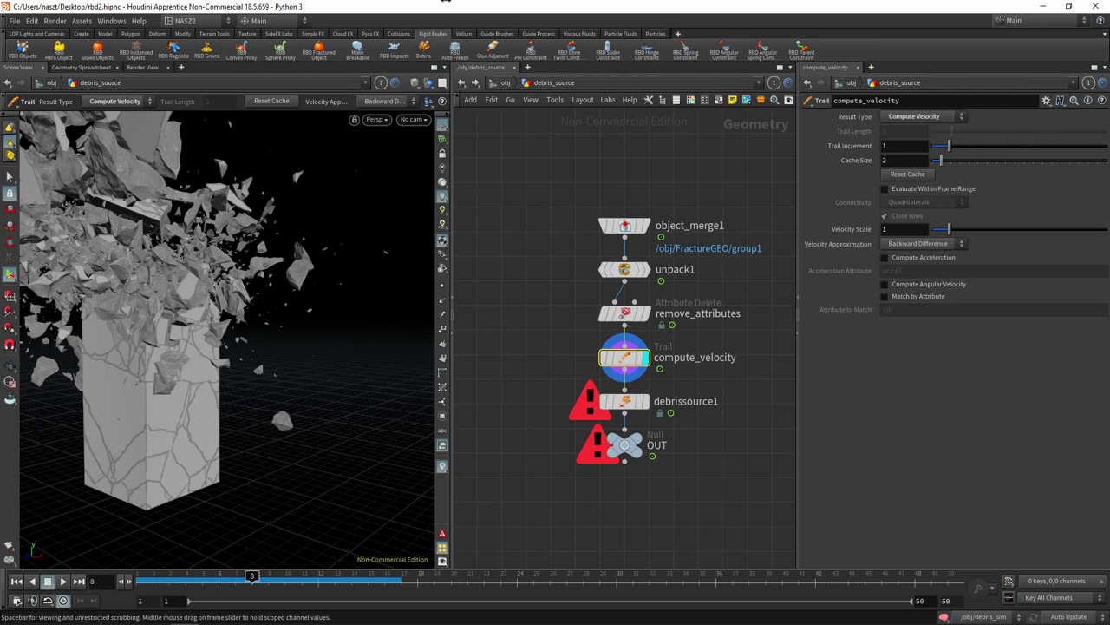
# - Hide other objects, display debrissource1's output and scrub to check emission, then return to /obj
pyautogui.click(428, 84)
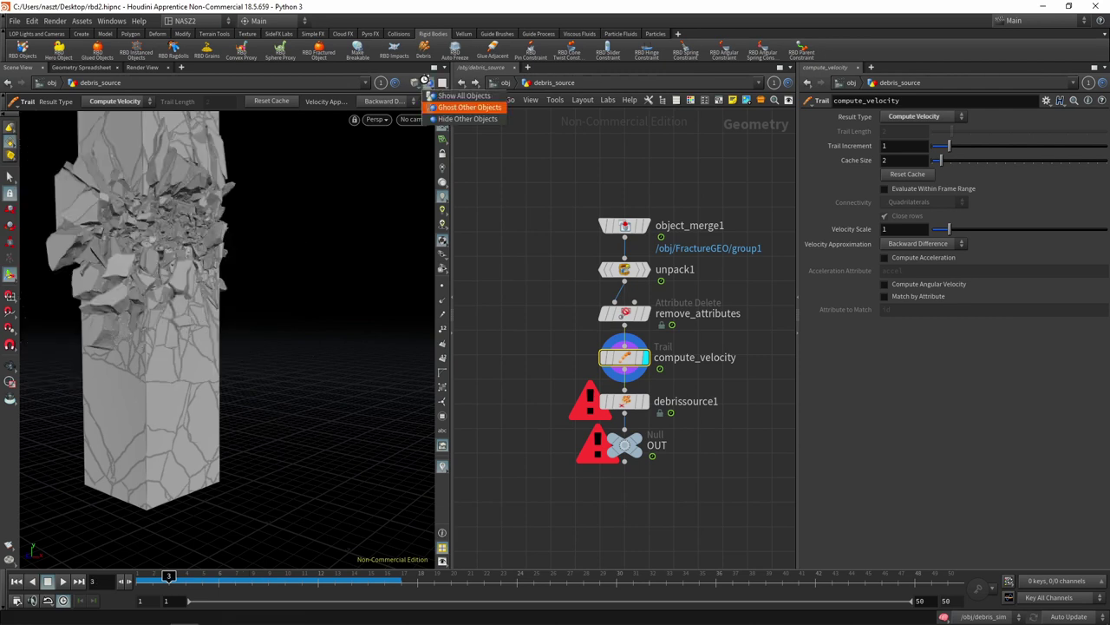
pyautogui.click(454, 120)
pyautogui.click(455, 120)
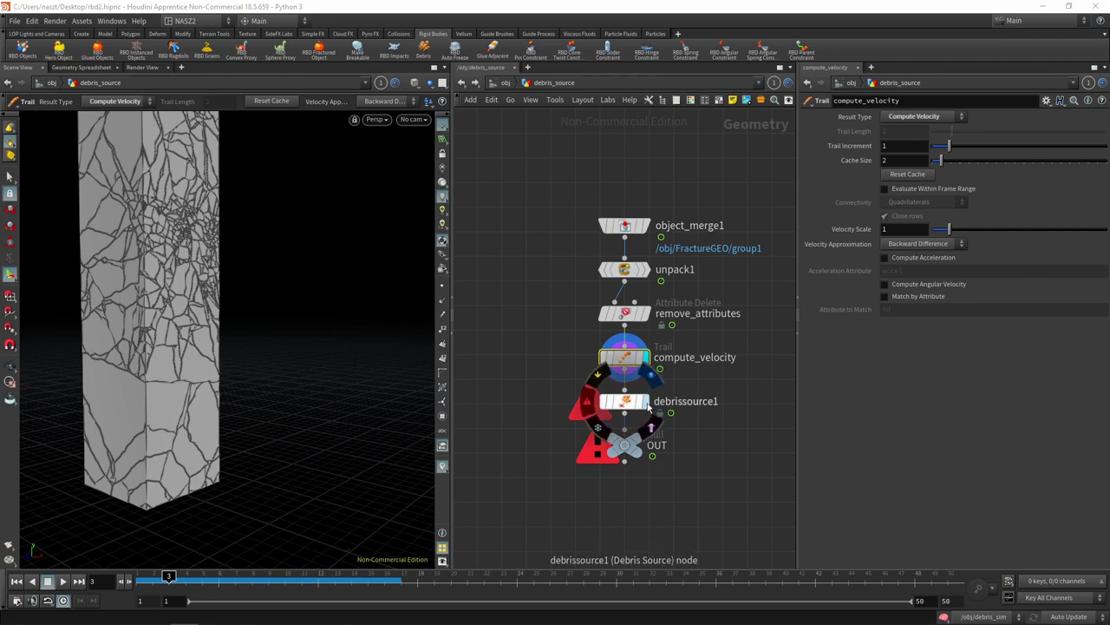
pyautogui.click(645, 401)
pyautogui.click(625, 409)
pyautogui.moveTo(168, 577)
pyautogui.mouseDown()
pyautogui.moveTo(400, 578)
pyautogui.moveTo(134, 589)
pyautogui.mouseUp()
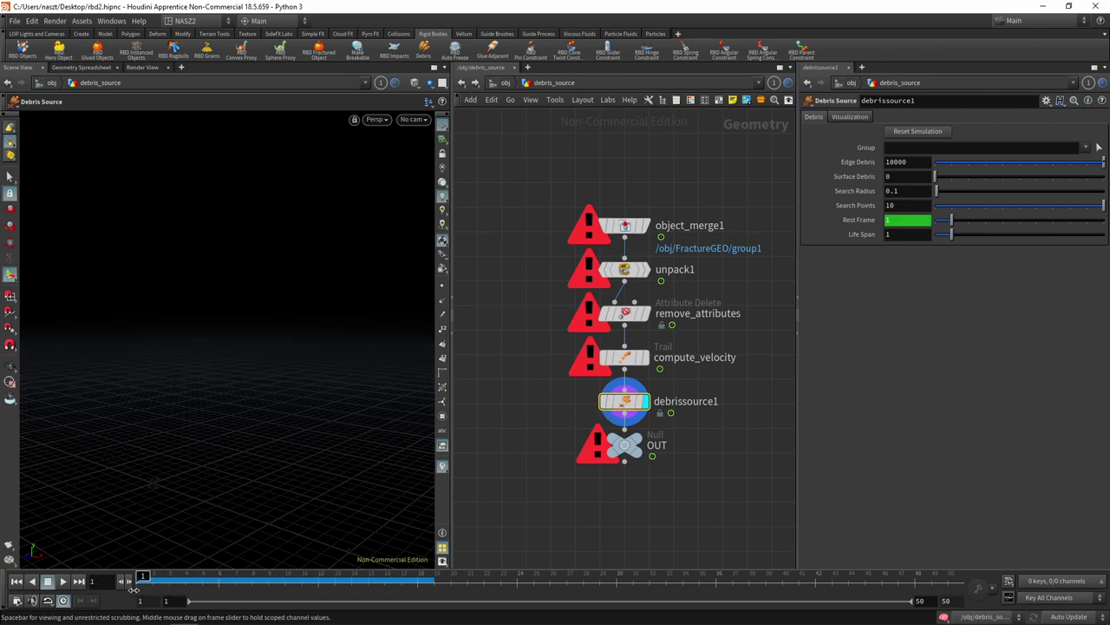
pyautogui.click(642, 225)
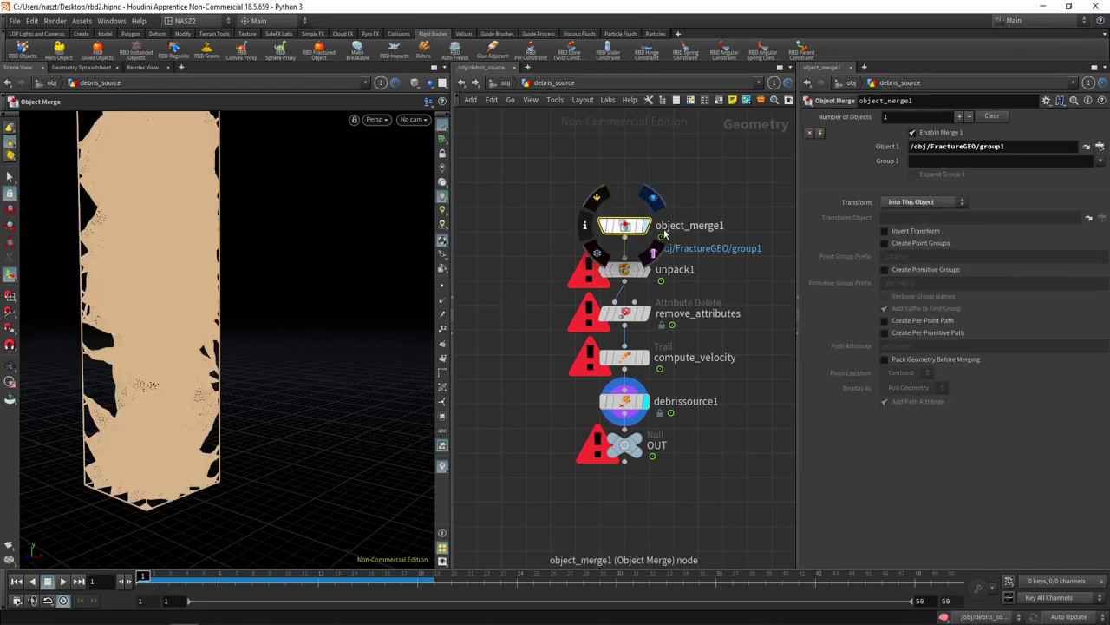
pyautogui.click(506, 83)
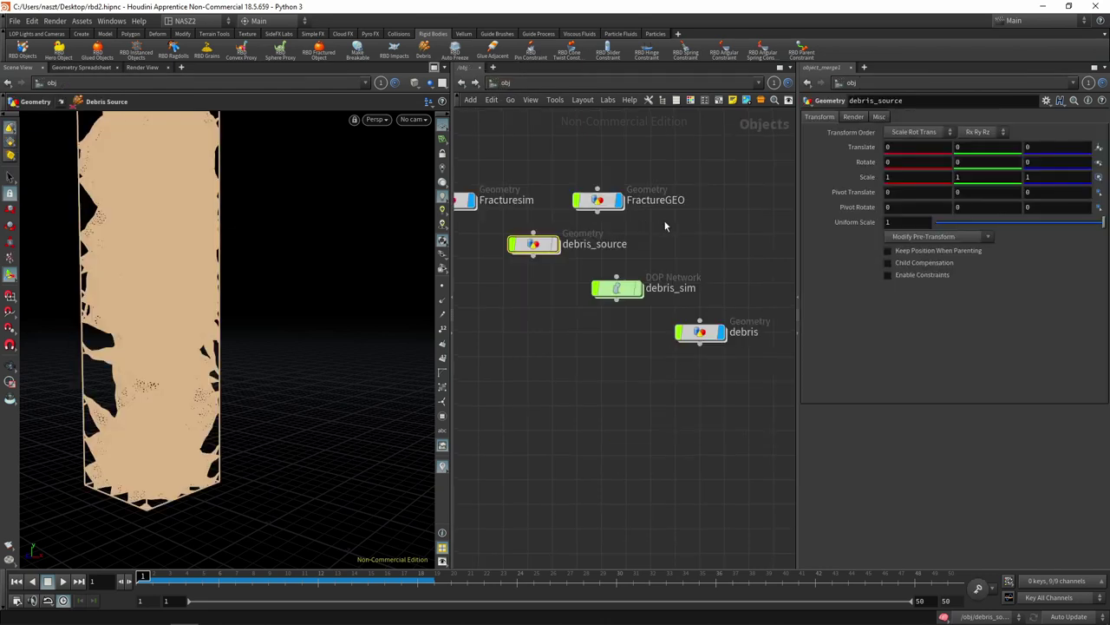
# - Check FractureGEO's object_merge1 source, look inside Fracturesim, then dive back into FractureGEO
pyautogui.doubleClick(607, 201)
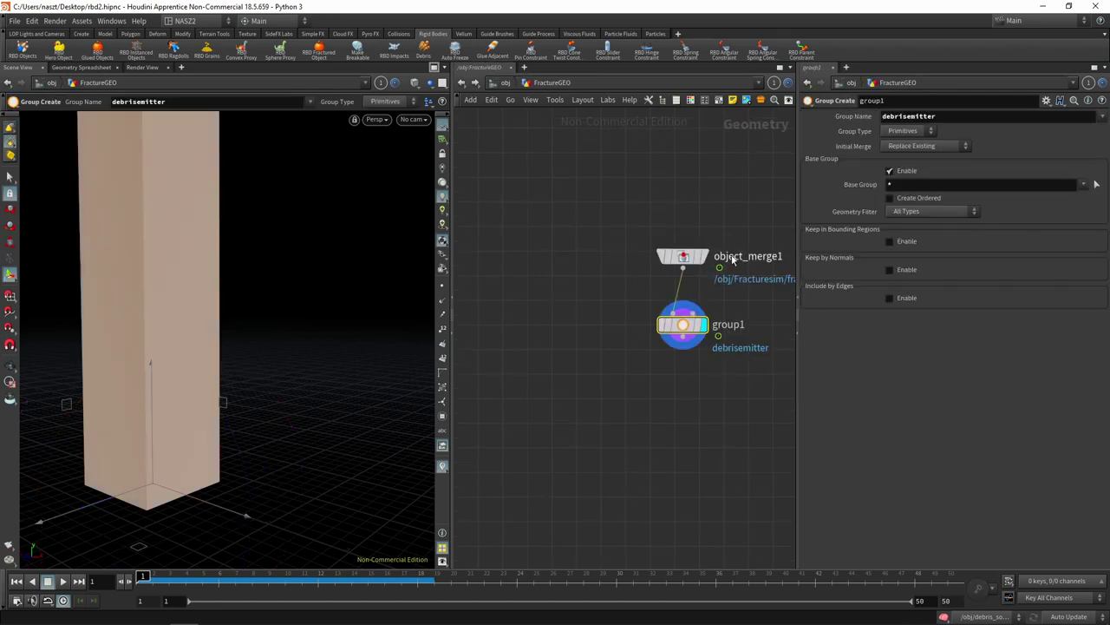
pyautogui.click(595, 223)
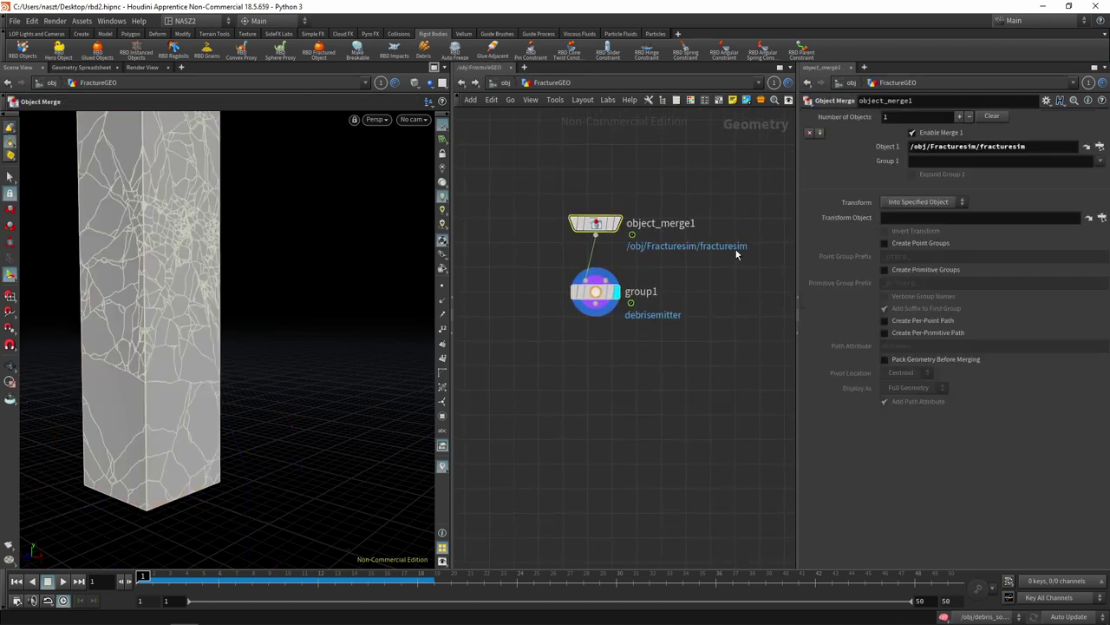
pyautogui.click(506, 82)
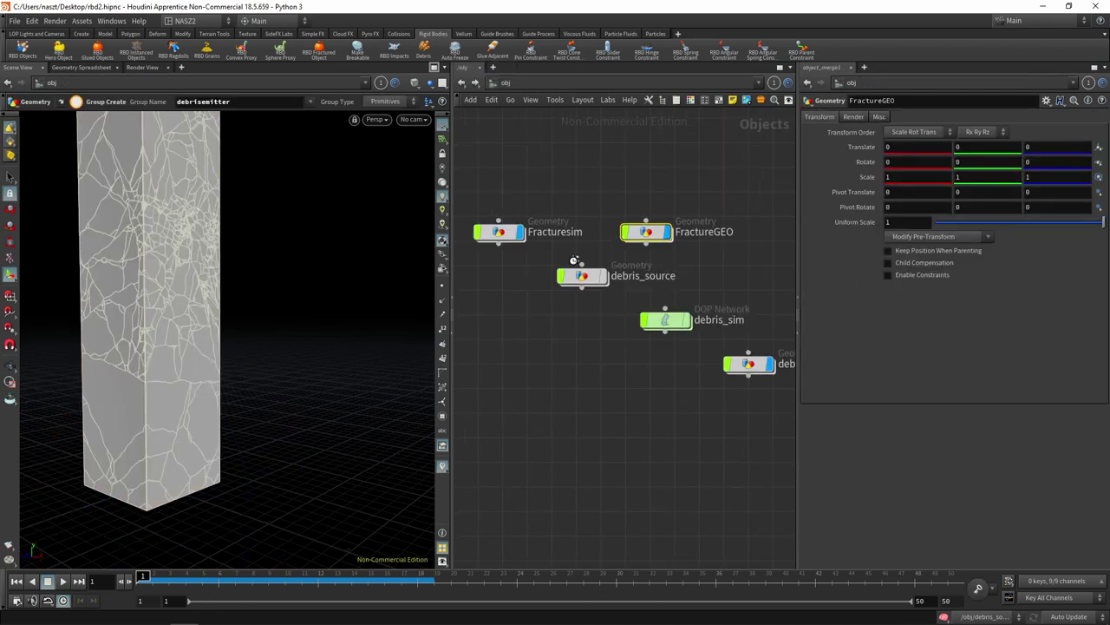
pyautogui.doubleClick(510, 234)
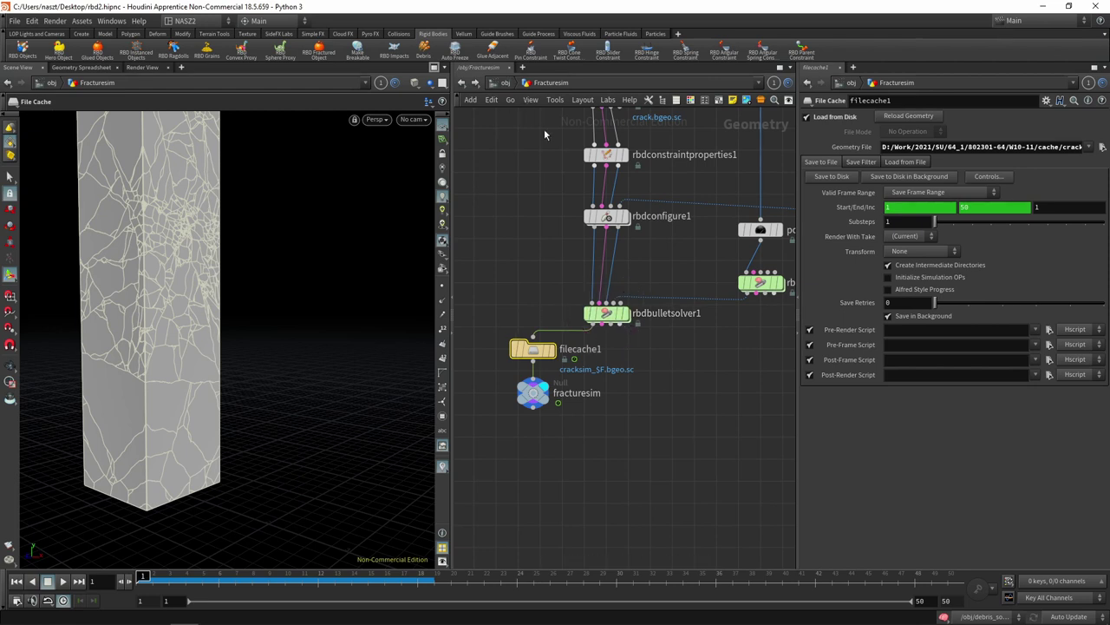
pyautogui.click(504, 84)
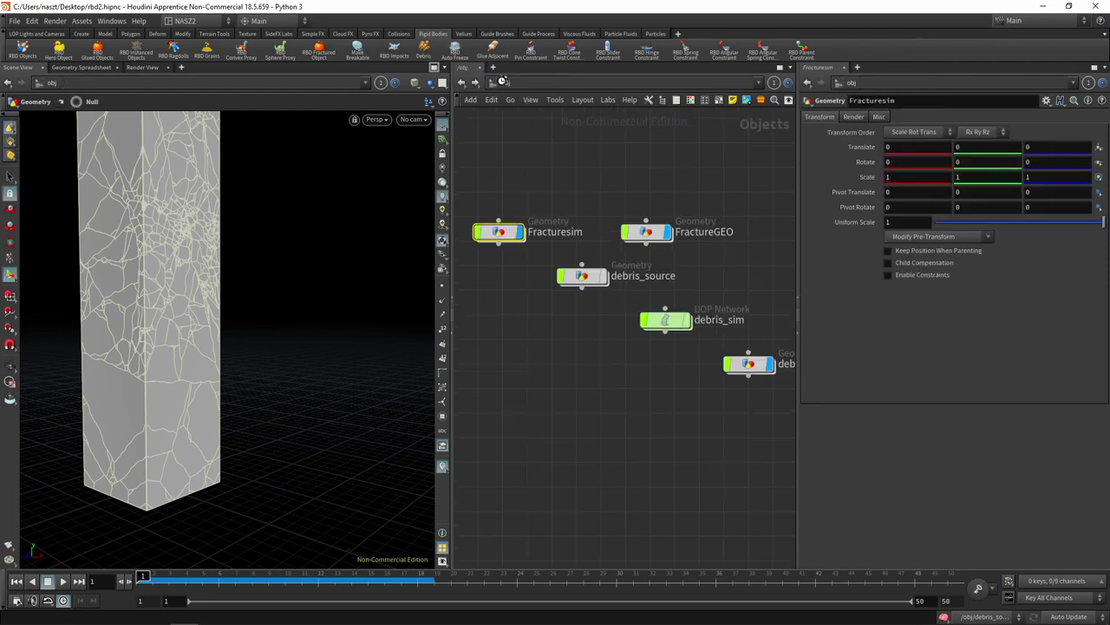
pyautogui.doubleClick(644, 231)
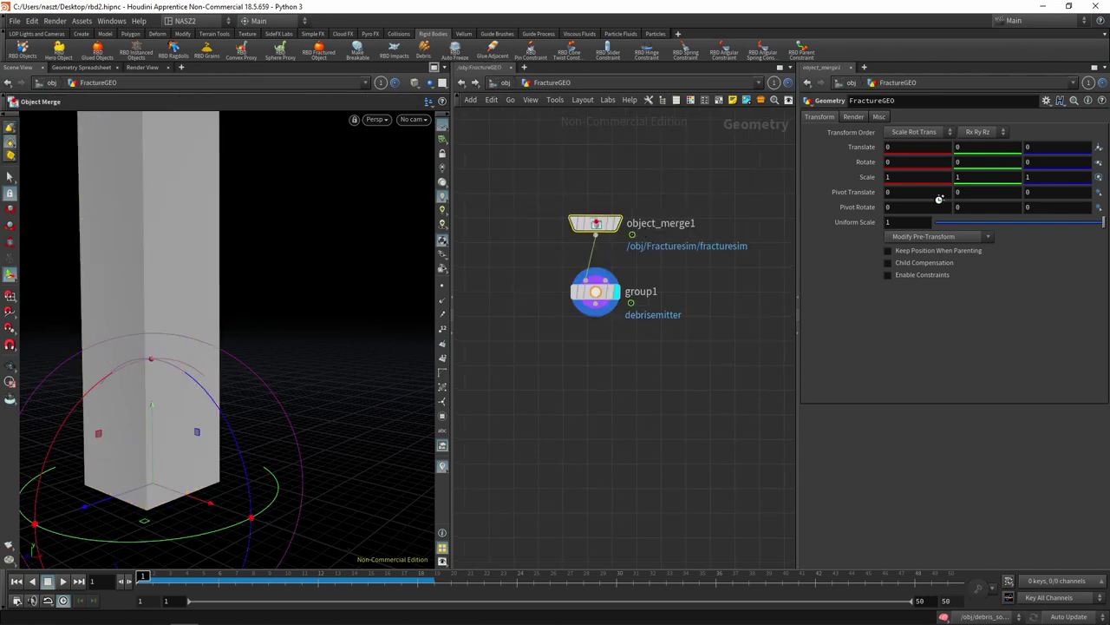
# - Open the node chooser for object_merge1's Object 1 path and filter the list for 'solve'
pyautogui.click(1100, 146)
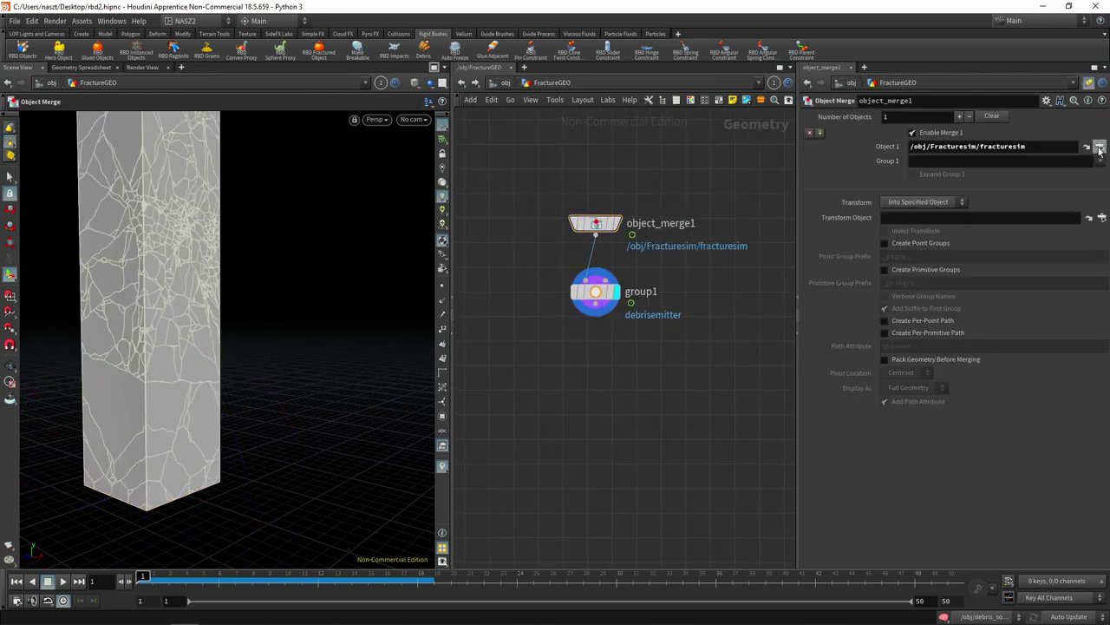
pyautogui.moveTo(1095, 50)
pyautogui.mouseDown()
pyautogui.moveTo(720, 55)
pyautogui.moveTo(725, 80)
pyautogui.mouseUp()
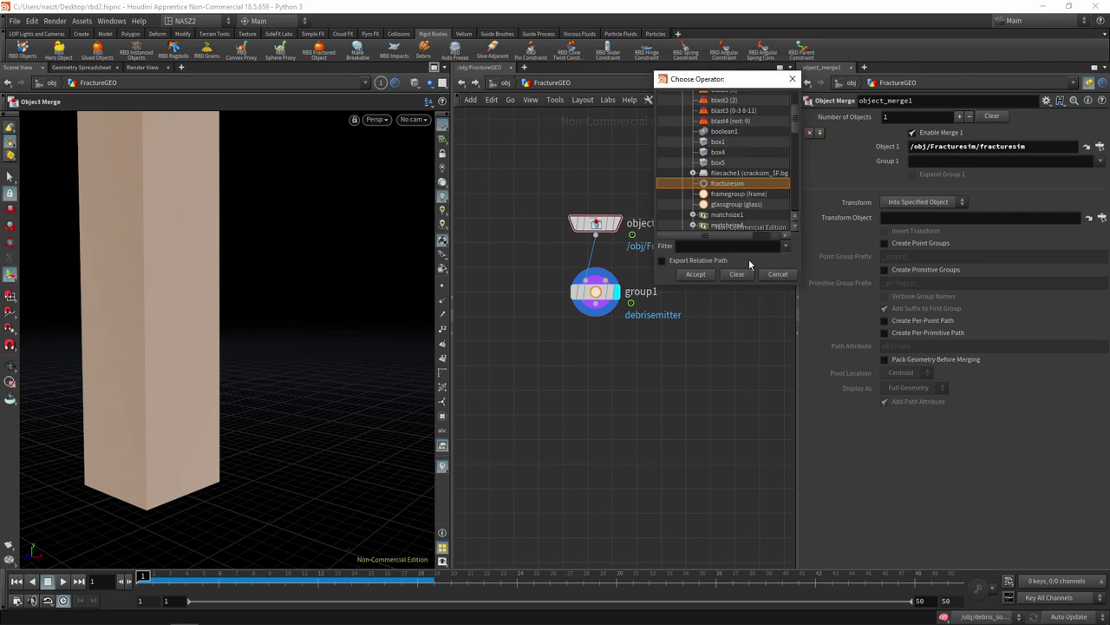
pyautogui.scroll(3, 755, 217)
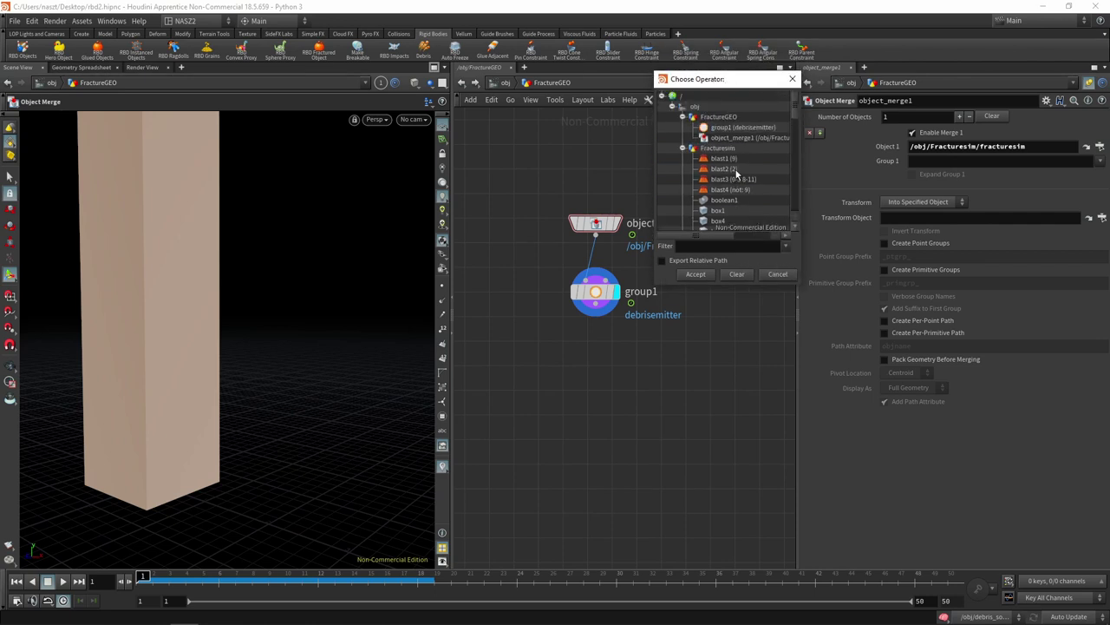
pyautogui.scroll(-3, 741, 152)
pyautogui.scroll(-3, 733, 169)
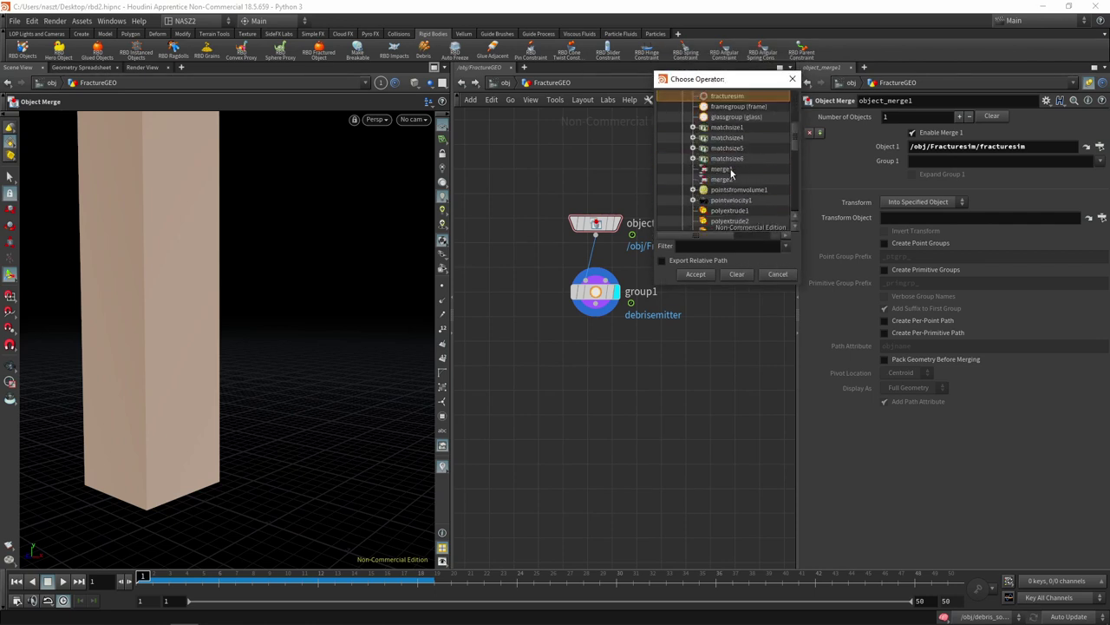
pyautogui.scroll(-4, 744, 199)
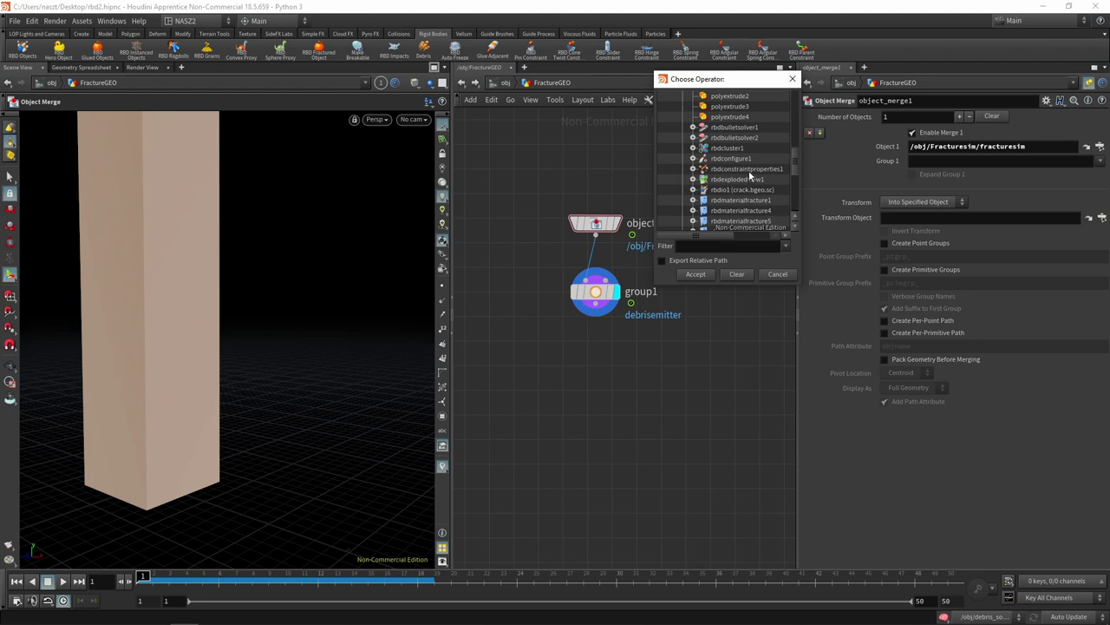
pyautogui.click(736, 245)
pyautogui.write('solve')
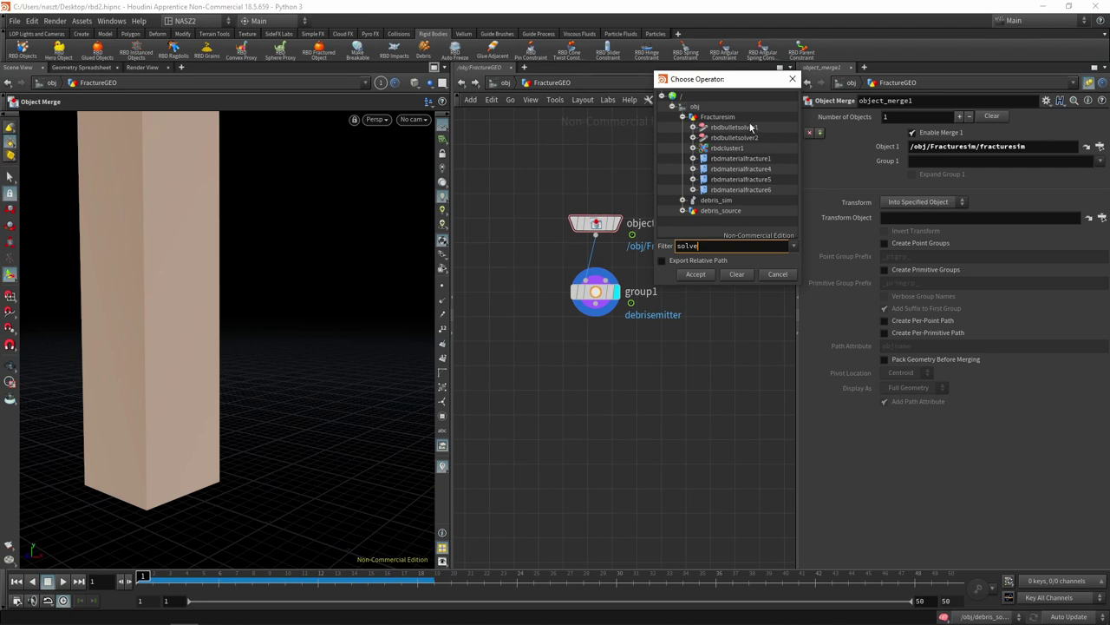
# - Browse Fracturesim's rbdbulletsolver1 as a candidate, cancel the chooser, and reopen FractureGEO
pyautogui.click(507, 84)
pyautogui.doubleClick(496, 231)
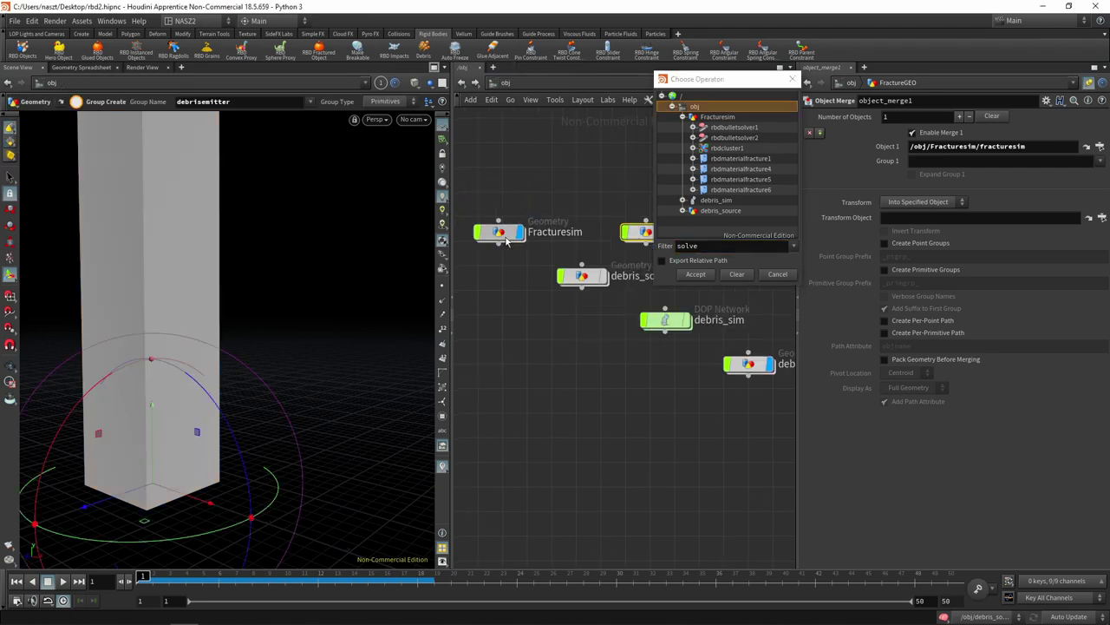
pyautogui.click(748, 128)
pyautogui.click(696, 274)
pyautogui.click(532, 349)
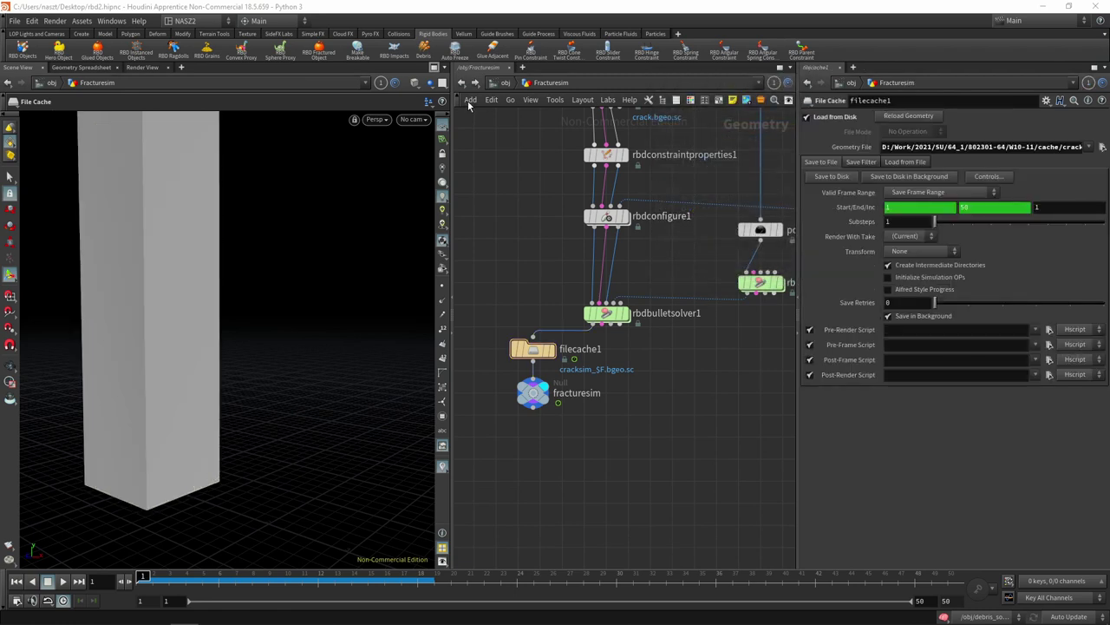
pyautogui.click(503, 83)
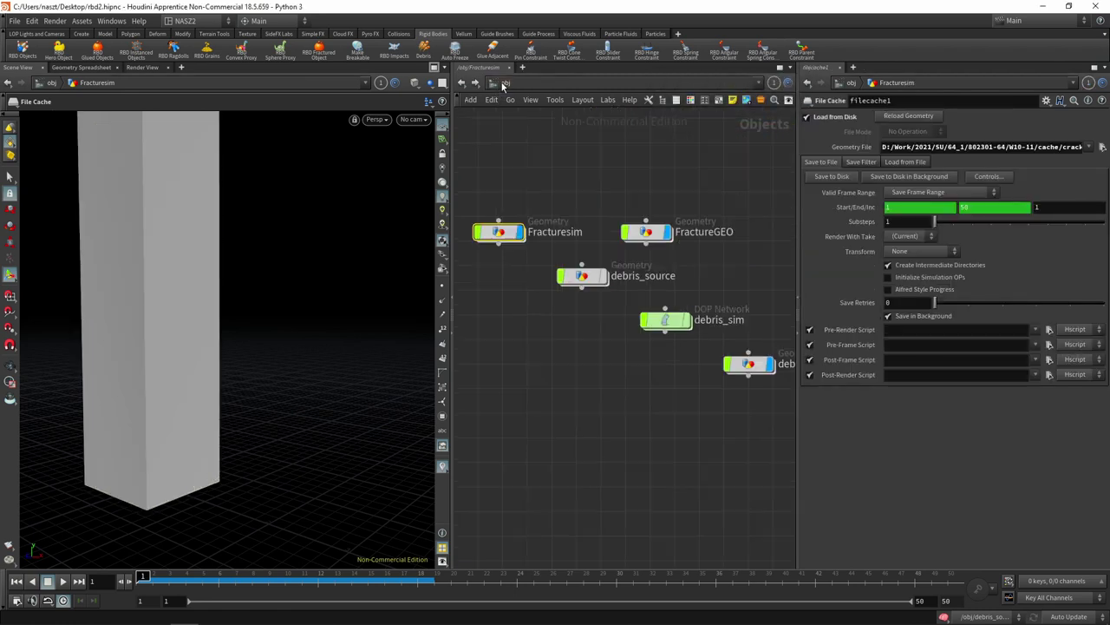
pyautogui.doubleClick(649, 234)
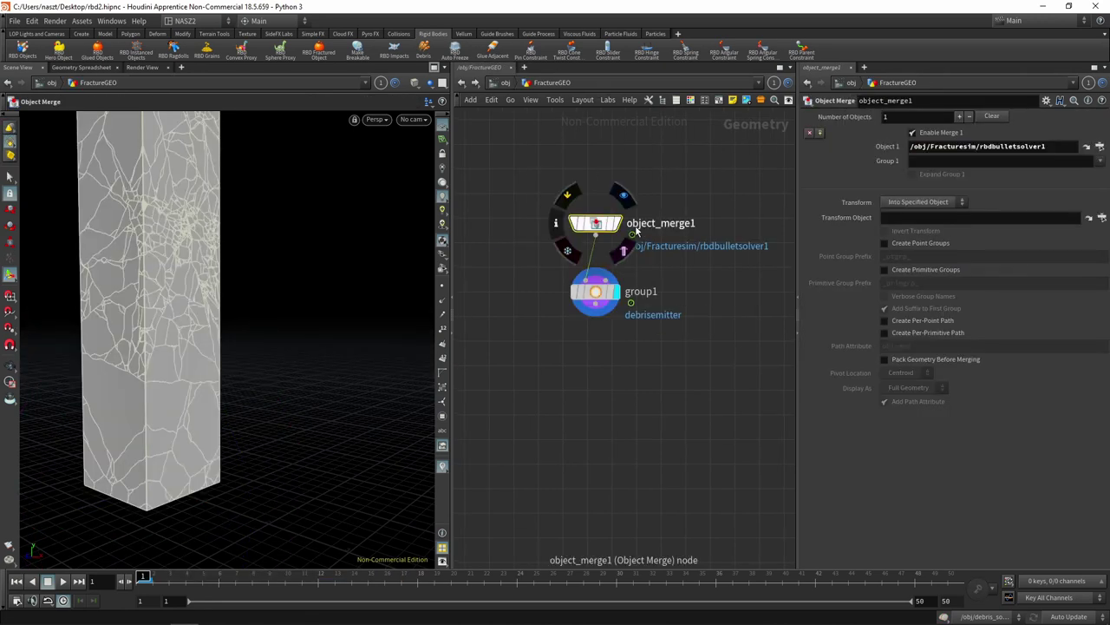
# - Review Fracturesim, then FractureGEO's object_merge1 and group1 nodes, and dive into debris_source
pyautogui.click(505, 82)
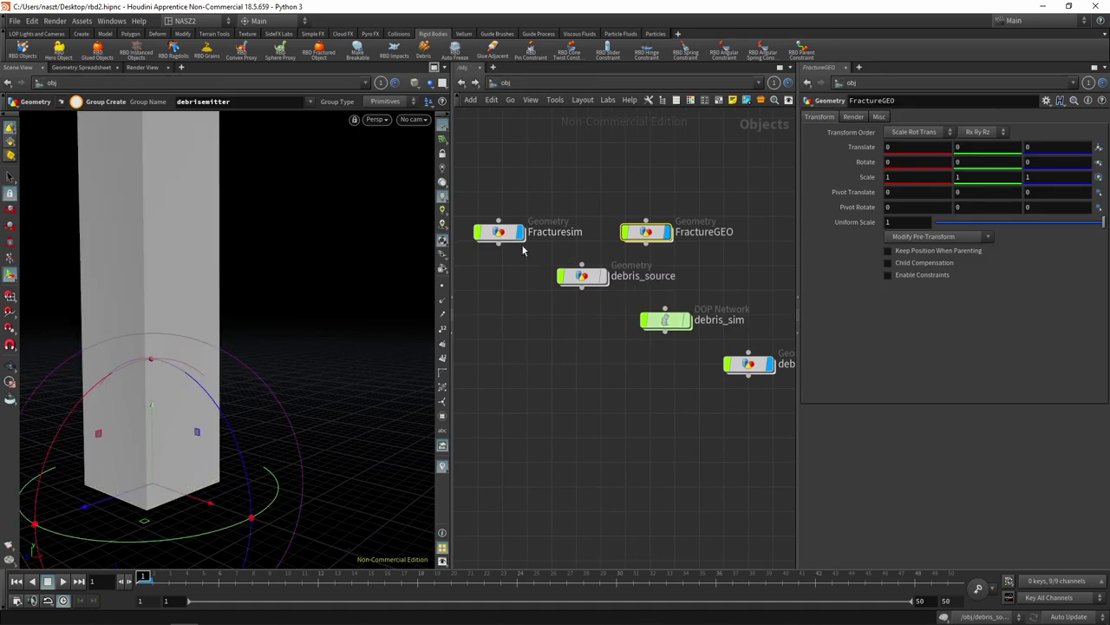
pyautogui.moveTo(659, 234)
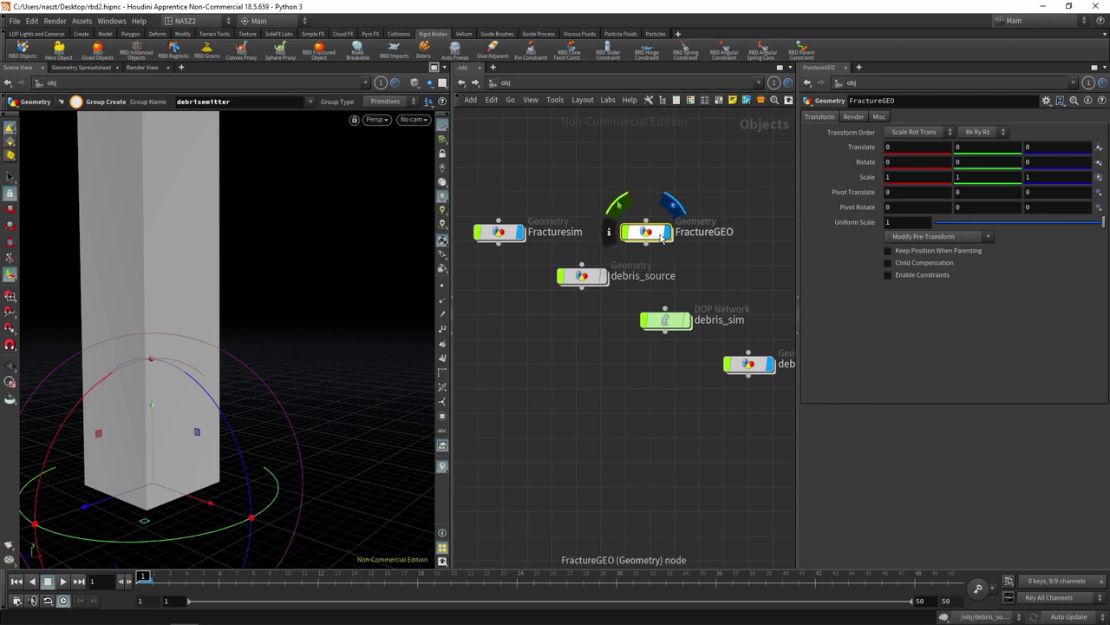
pyautogui.doubleClick(499, 231)
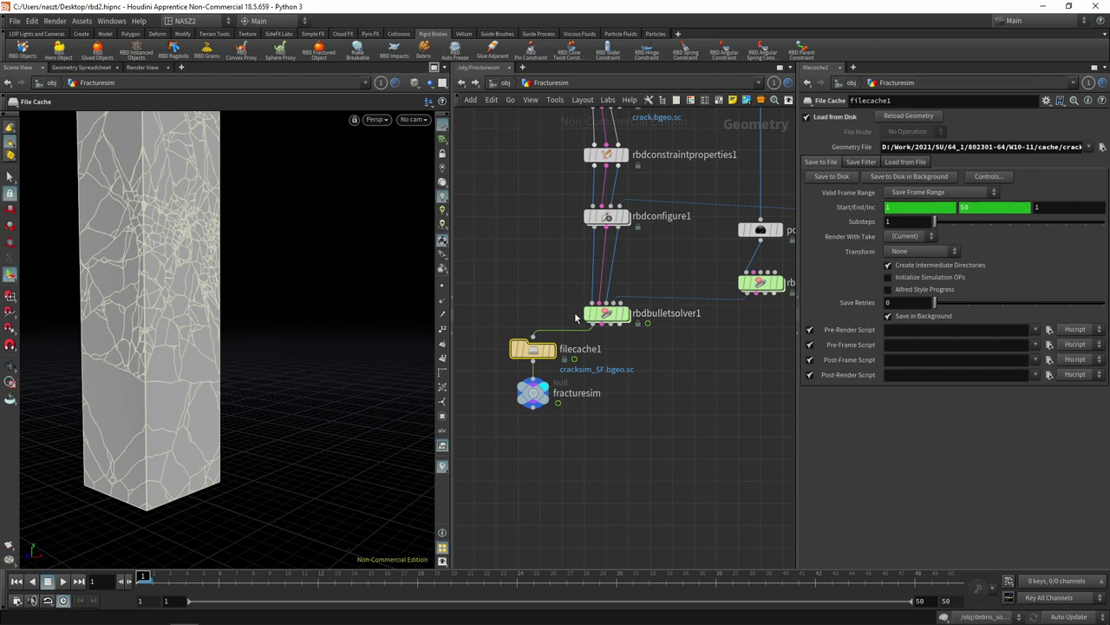
pyautogui.moveTo(606, 313)
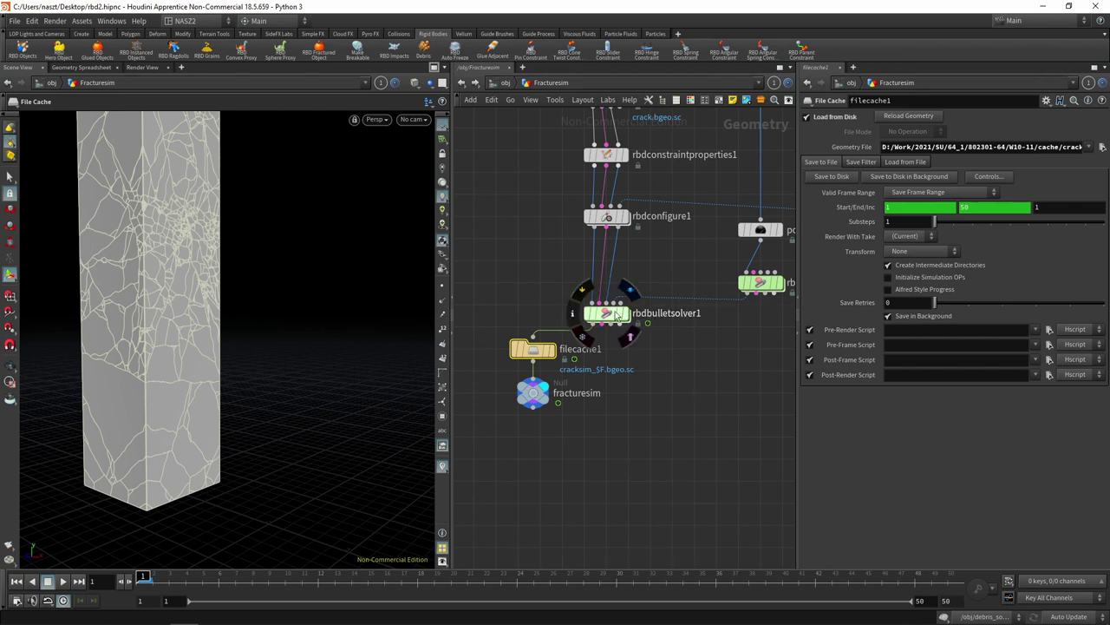
pyautogui.click(502, 82)
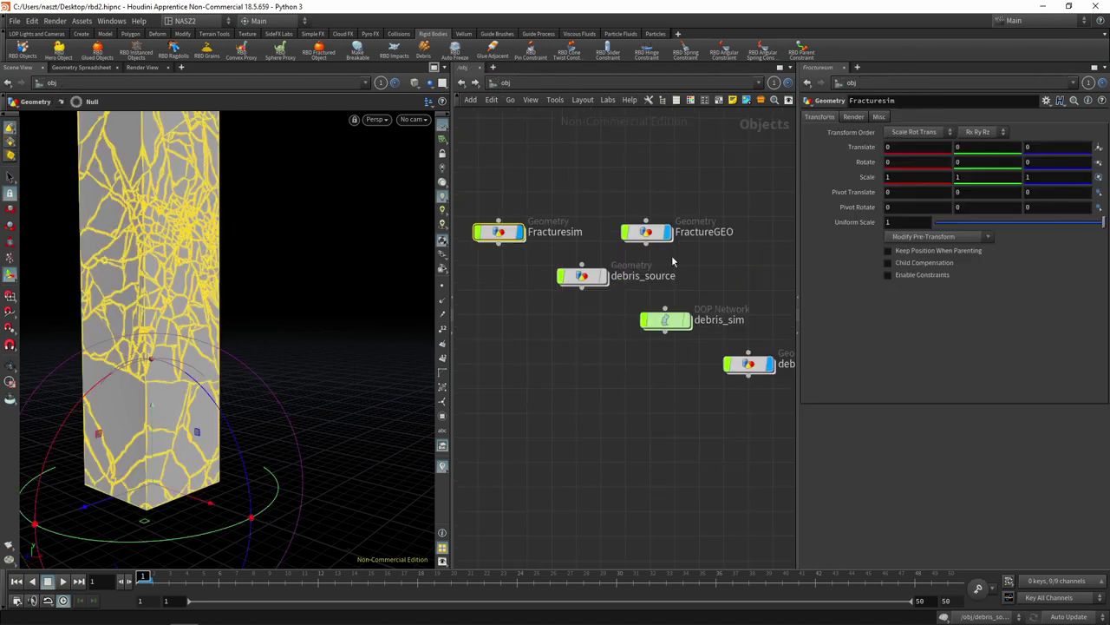
pyautogui.doubleClick(639, 231)
pyautogui.click(598, 223)
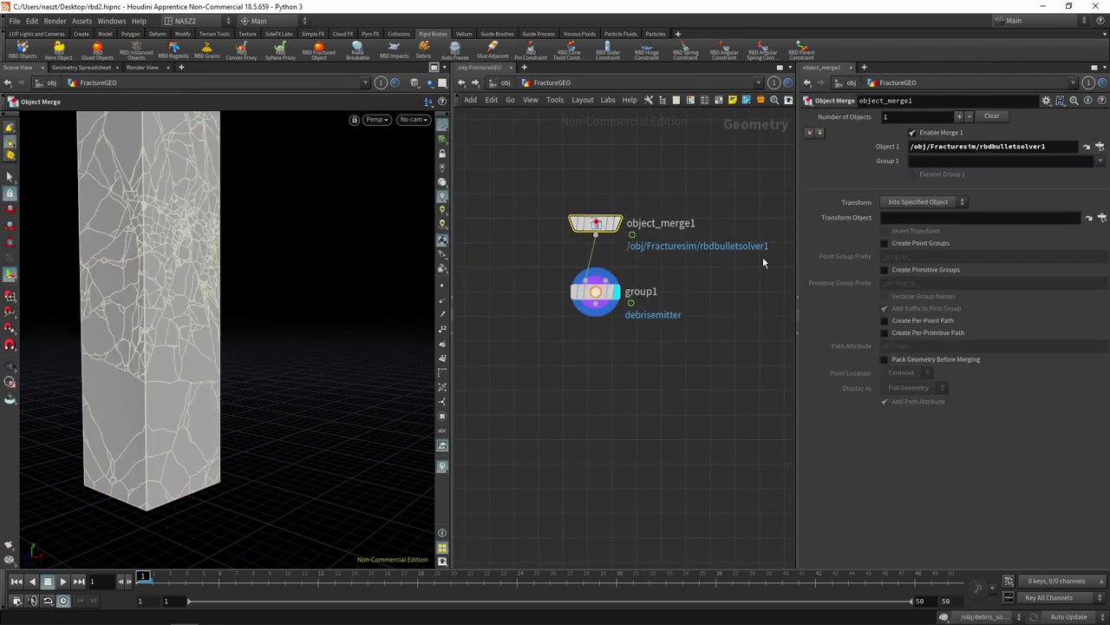
pyautogui.click(595, 291)
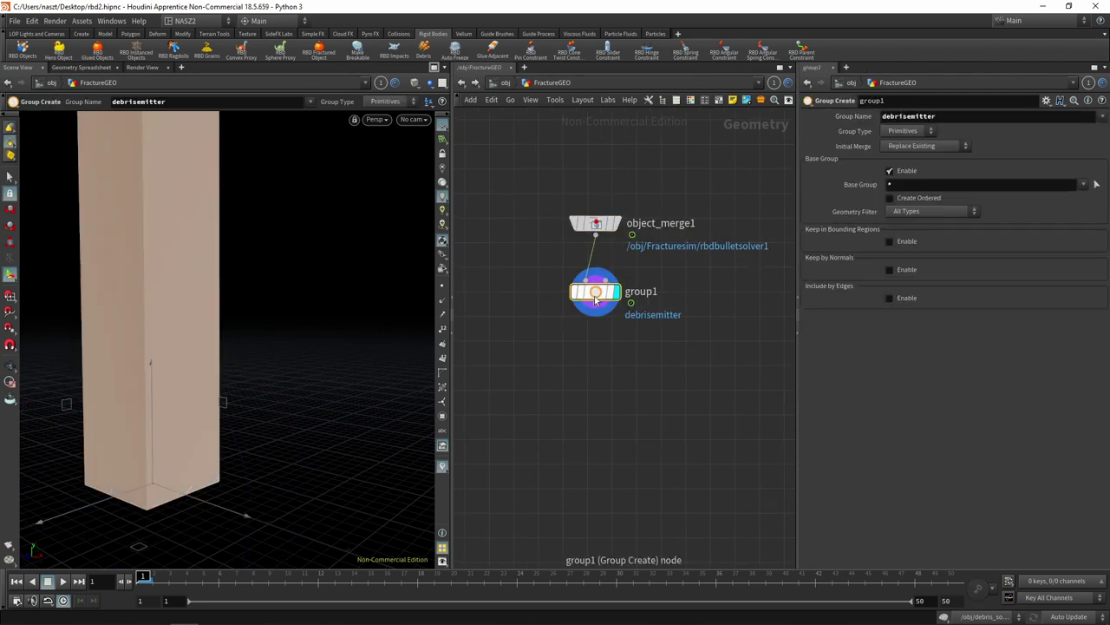
pyautogui.click(507, 82)
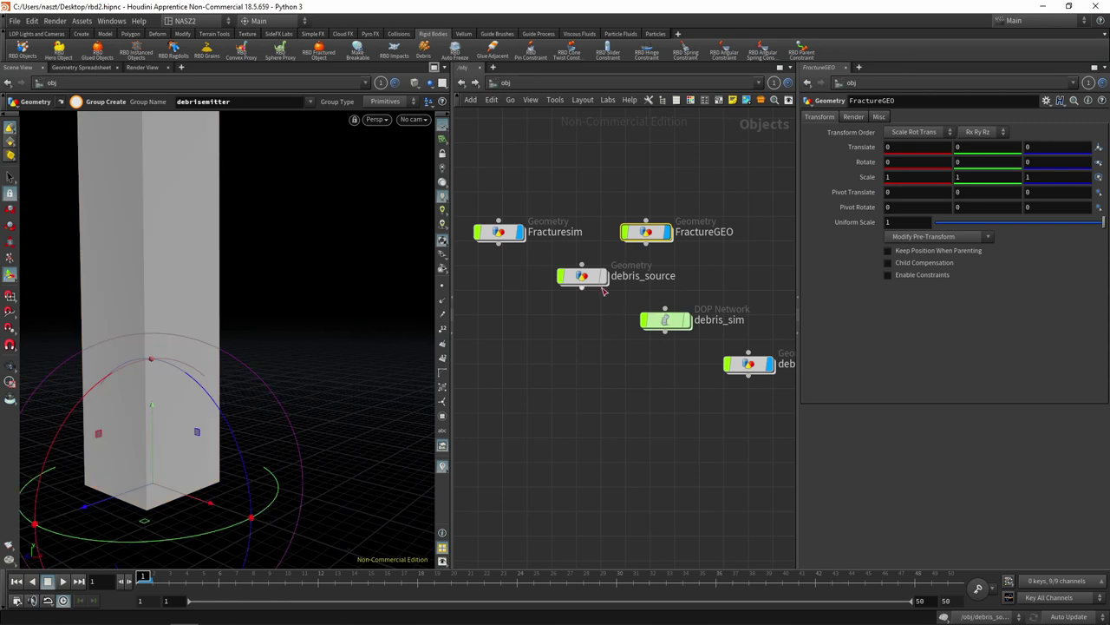
pyautogui.doubleClick(593, 279)
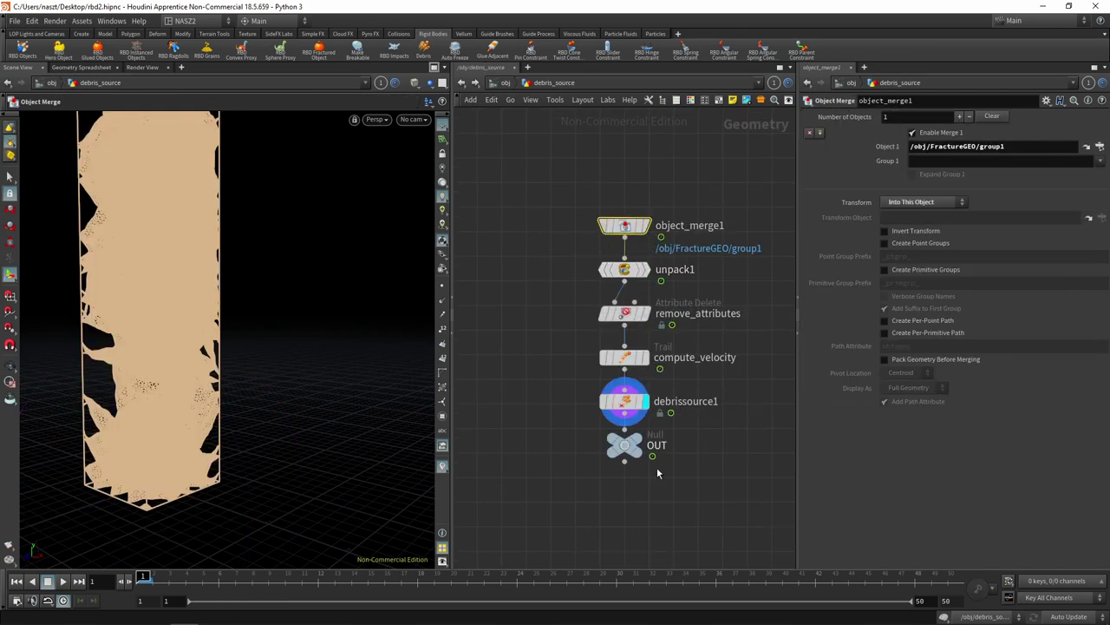
# - Cook to frame 7 and show debrissource1's parameters: Edge Debris 10000, Search Radius 0.1, Life Span 1
pyautogui.click(171, 576)
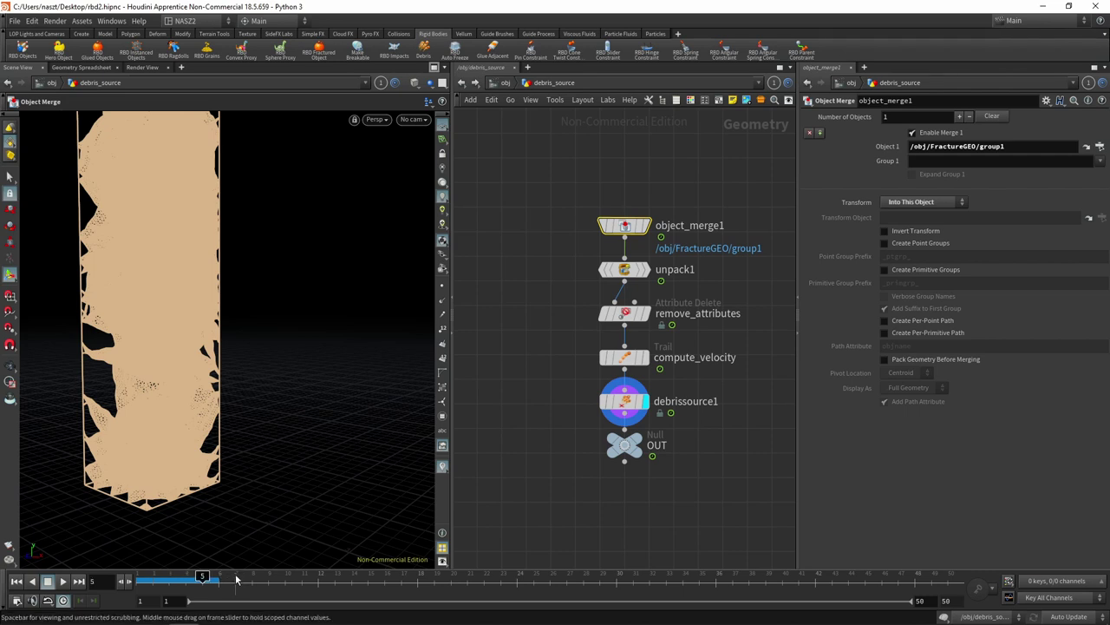
pyautogui.moveTo(182, 580)
pyautogui.mouseDown()
pyautogui.moveTo(151, 580)
pyautogui.moveTo(208, 579)
pyautogui.mouseUp()
pyautogui.click(63, 583)
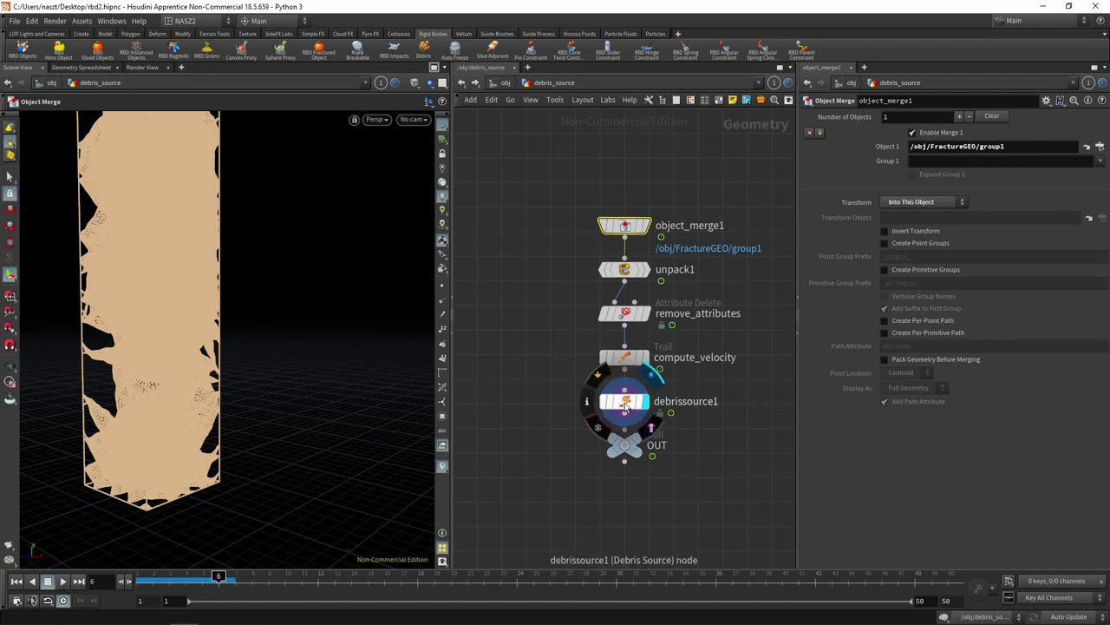
pyautogui.middleClick(625, 405)
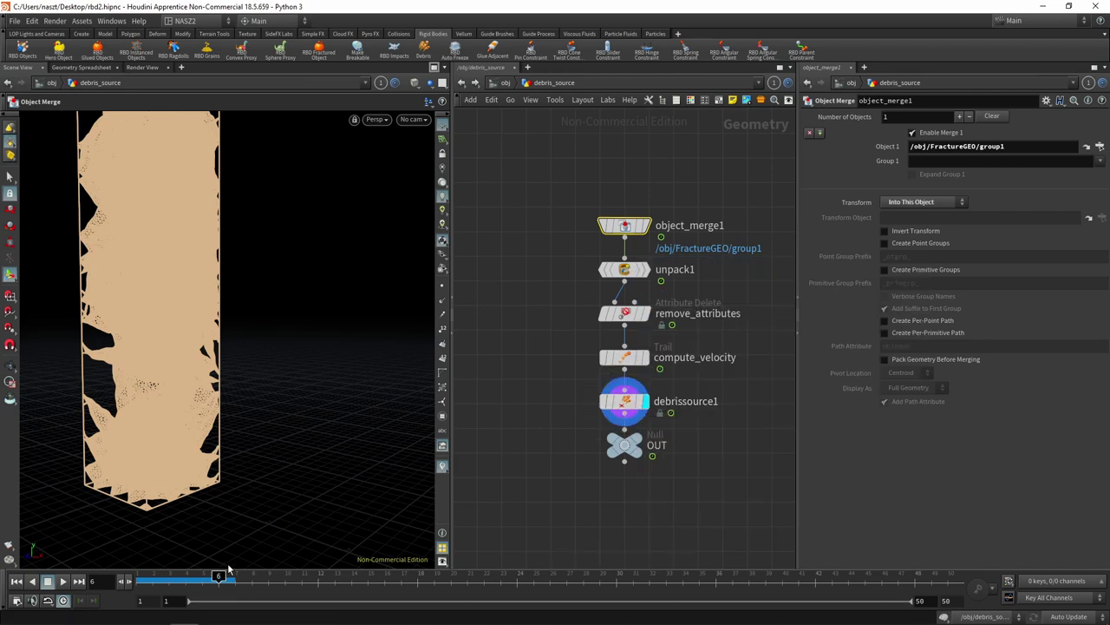
pyautogui.click(232, 577)
pyautogui.click(608, 403)
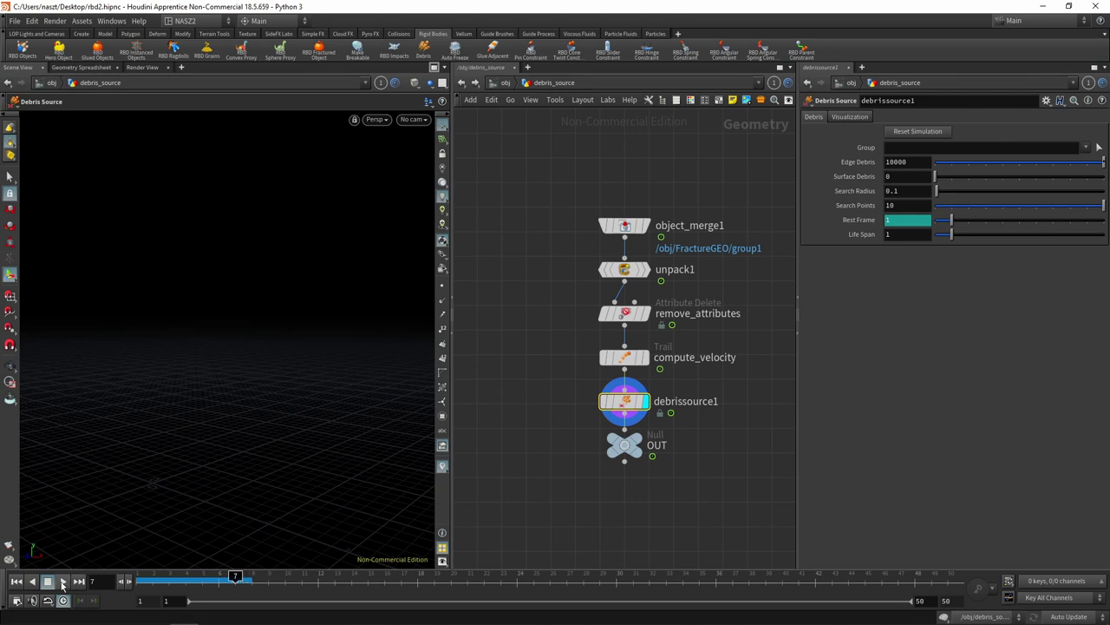
# - Play to frame 8, centre the debris points, and ghost the other objects
pyautogui.click(65, 581)
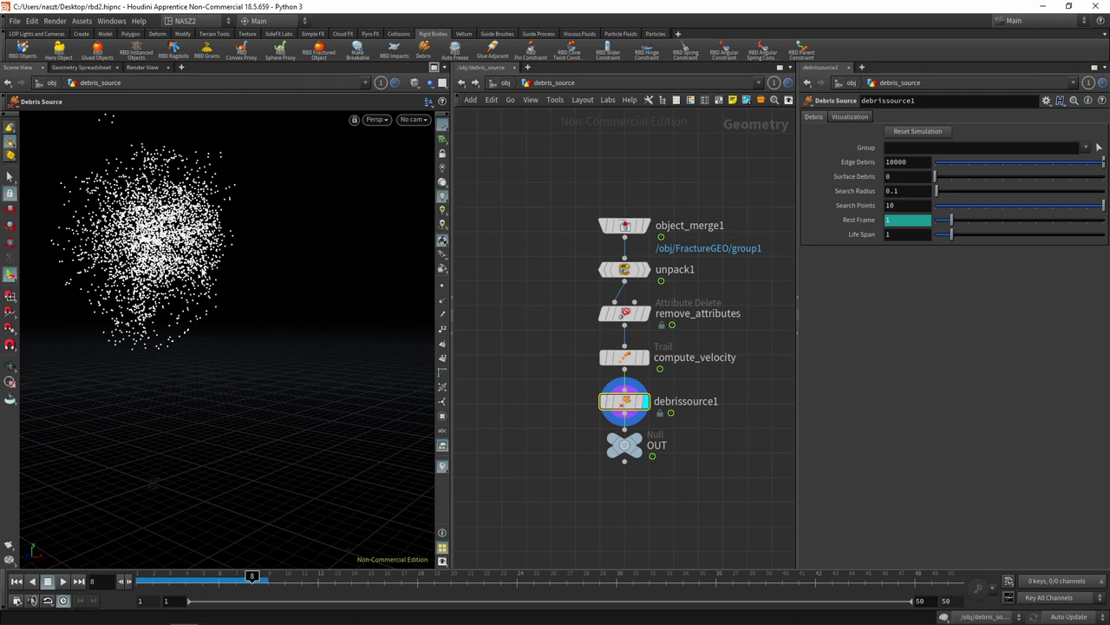
pyautogui.press('Escape')
pyautogui.moveTo(266, 255)
pyautogui.mouseDown()
pyautogui.moveTo(342, 316)
pyautogui.moveTo(390, 59)
pyautogui.mouseUp()
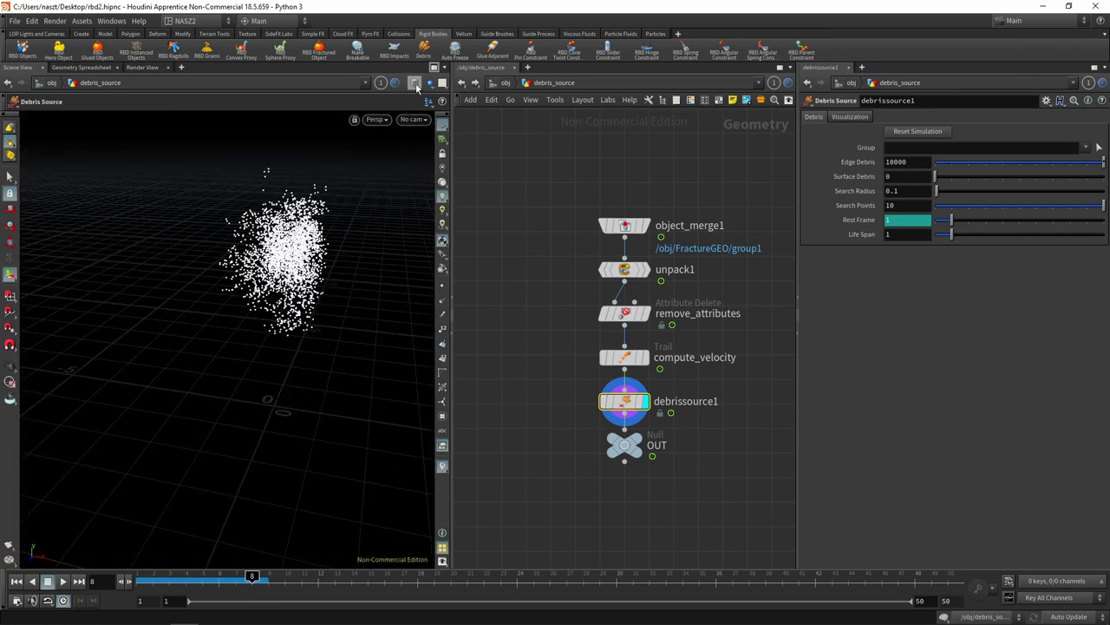
pyautogui.click(429, 83)
pyautogui.click(464, 108)
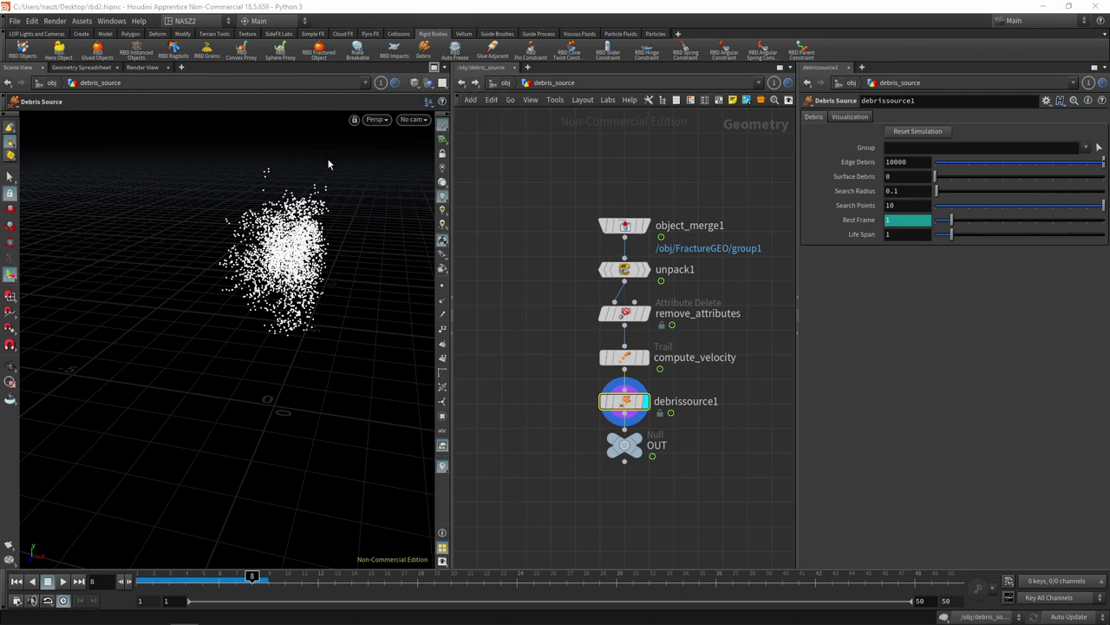
# - Zoom and orbit around the debris points and the ghosted fractured column
pyautogui.press('Escape')
pyautogui.moveTo(359, 216); pyautogui.dragTo(351, 273)
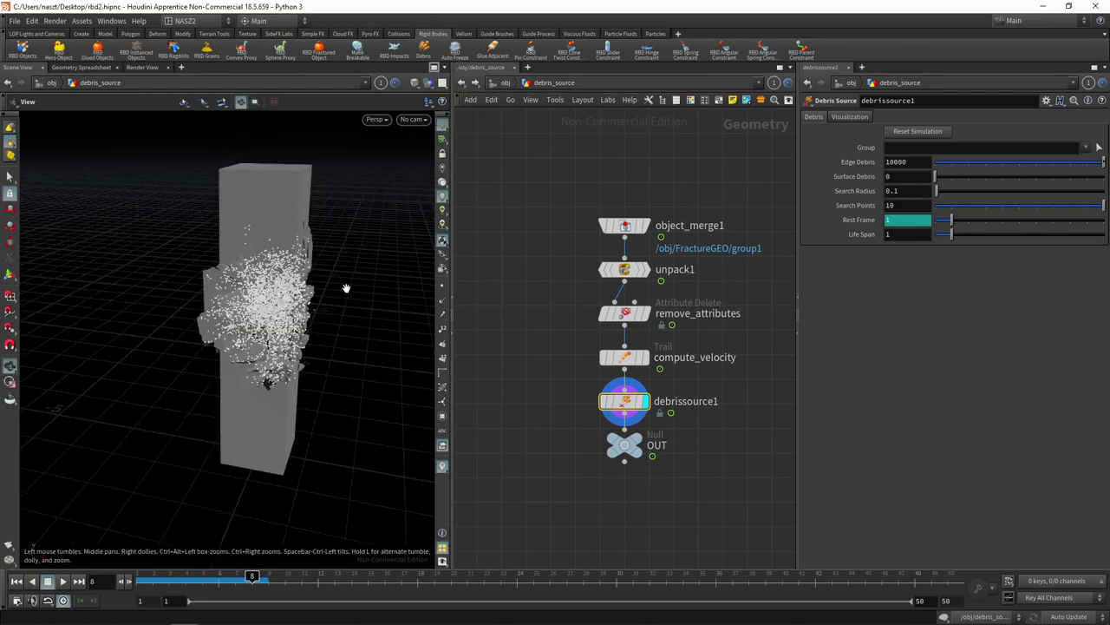
pyautogui.scroll(2, 340, 273)
pyautogui.scroll(3, 325, 276)
pyautogui.scroll(2, 323, 260)
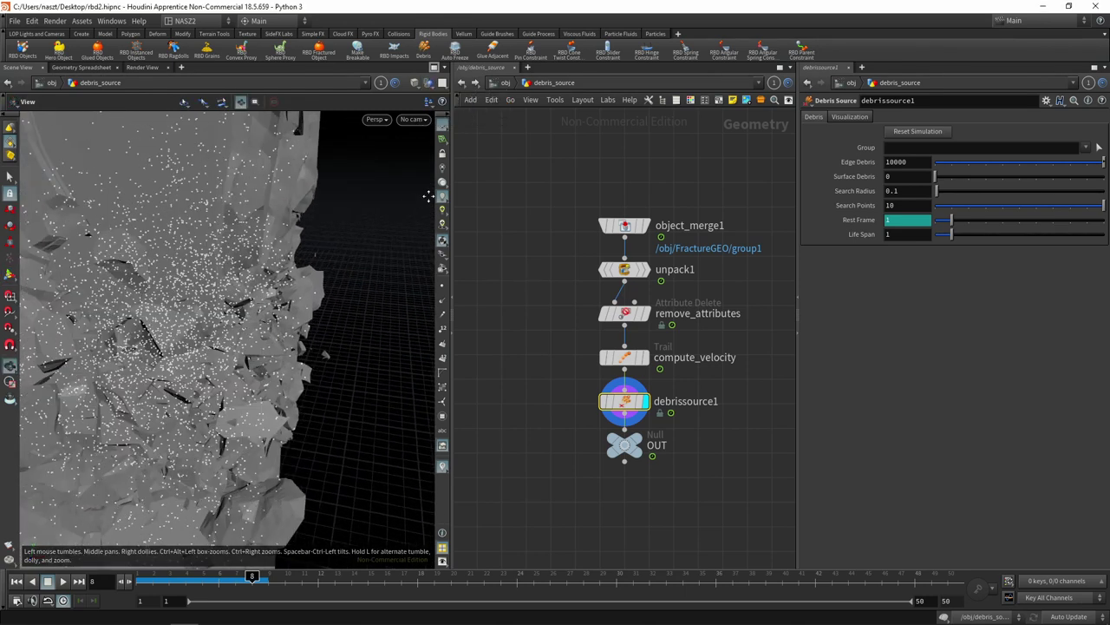
pyautogui.scroll(2, 337, 224)
pyautogui.scroll(-2, 338, 223)
pyautogui.scroll(-1, 274, 220)
pyautogui.scroll(-3, 205, 268)
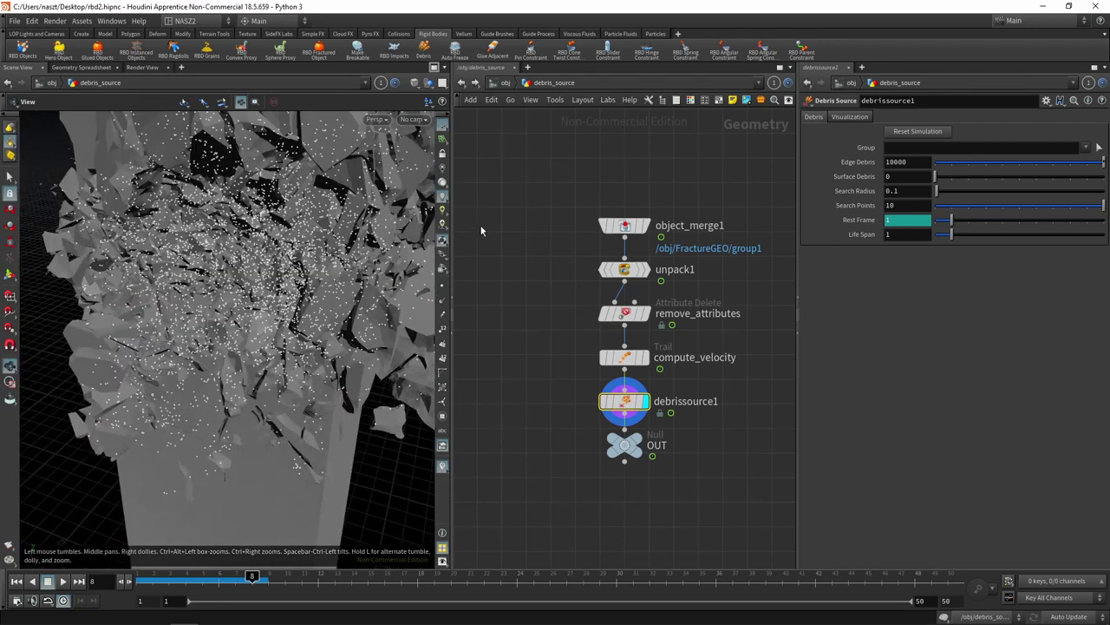
pyautogui.scroll(-2, 251, 308)
pyautogui.moveTo(251, 308)
pyautogui.mouseDown()
pyautogui.moveTo(389, 269)
pyautogui.moveTo(332, 285)
pyautogui.mouseUp()
pyautogui.press('Return')
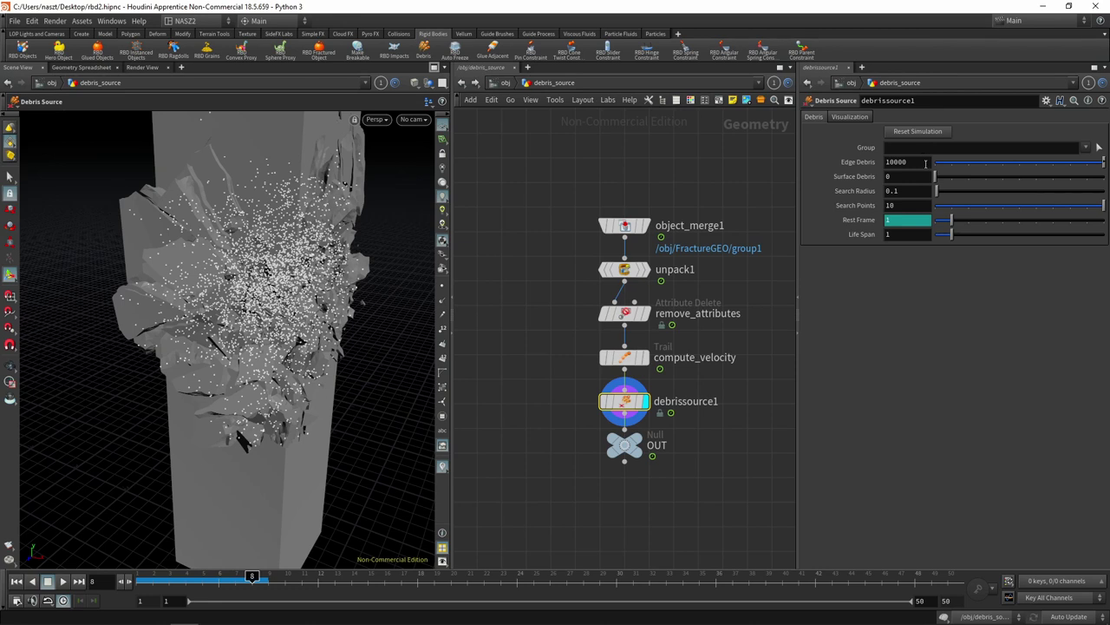
# - Display object_merge1's fractured column, orbit around it, and go up to /obj
pyautogui.doubleClick(926, 163)
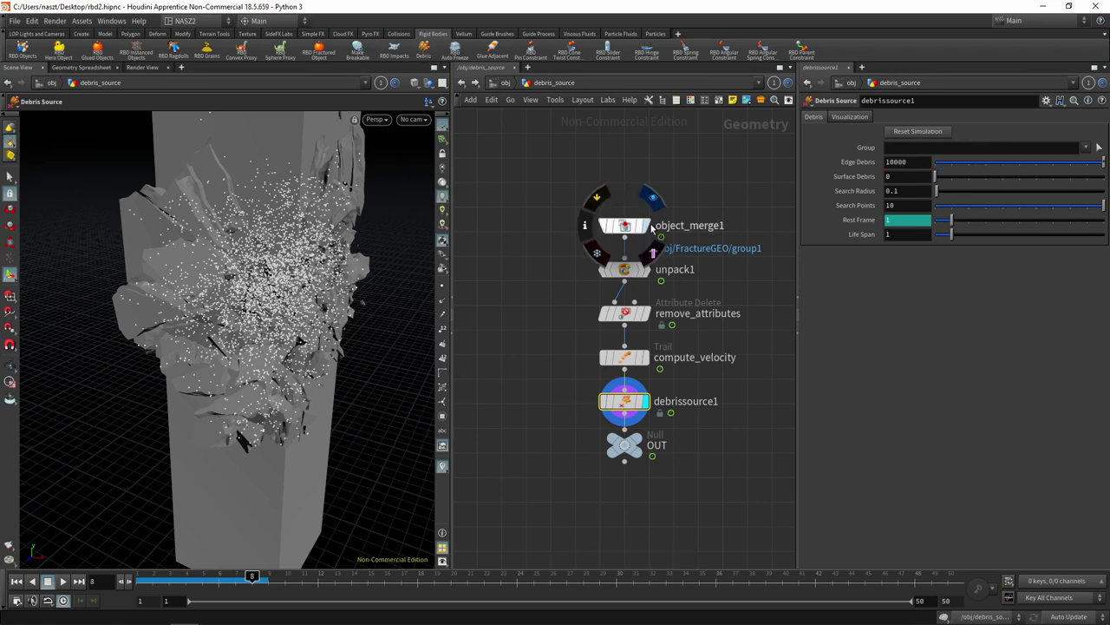
pyautogui.click(646, 226)
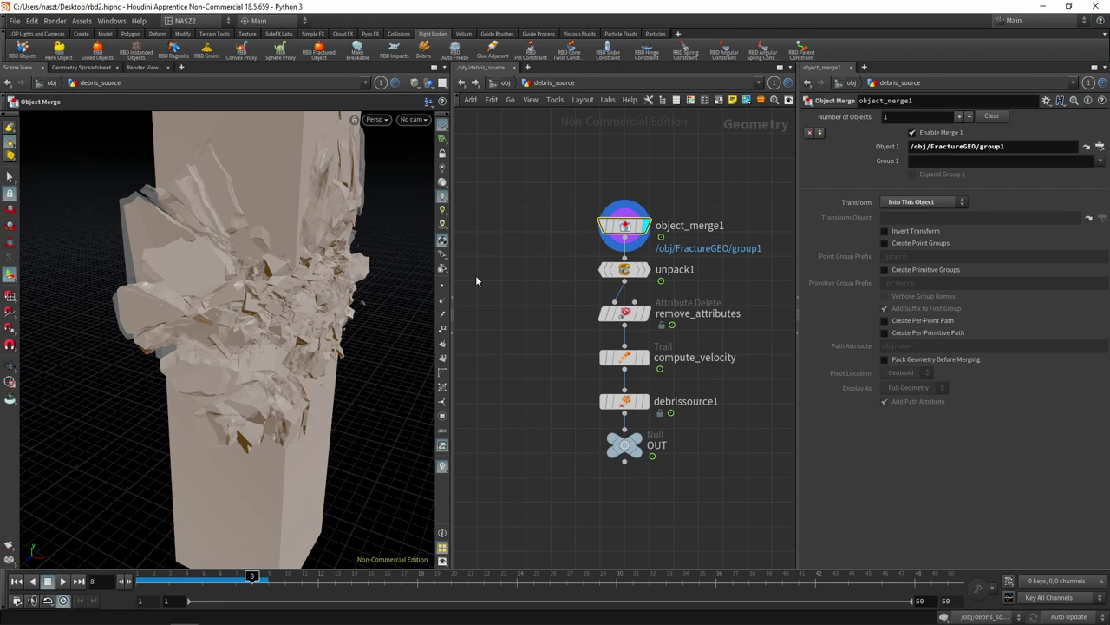
pyautogui.moveTo(625, 270)
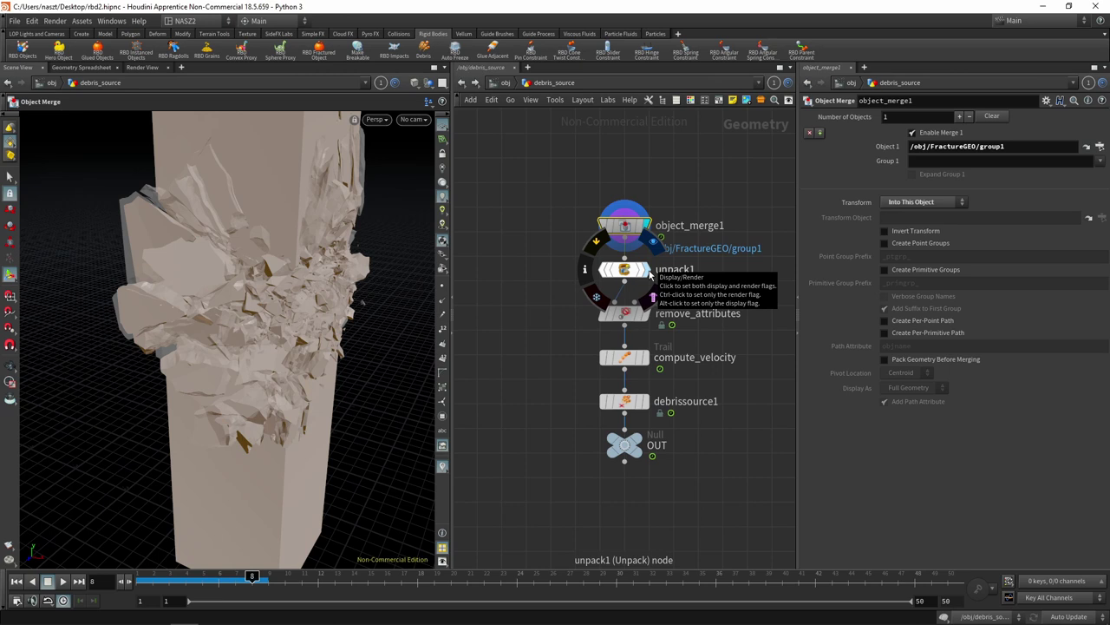
pyautogui.press('Escape')
pyautogui.moveTo(284, 248)
pyautogui.mouseDown()
pyautogui.moveTo(337, 199)
pyautogui.moveTo(387, 188)
pyautogui.moveTo(358, 225)
pyautogui.moveTo(365, 216)
pyautogui.mouseUp()
pyautogui.press('Return')
pyautogui.press('u')
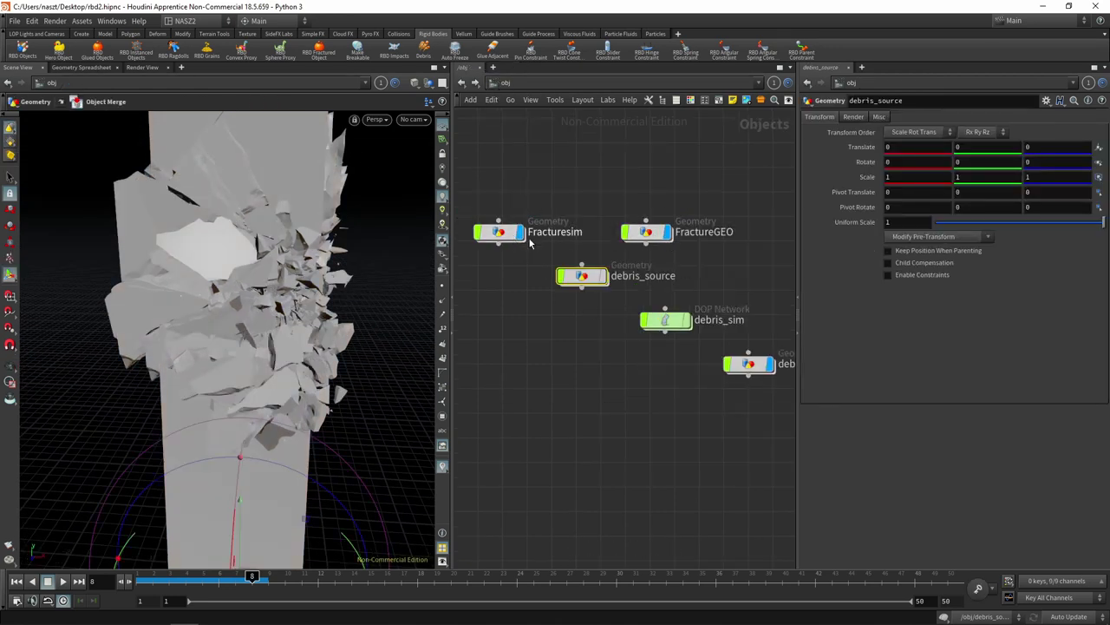
# - Hide FractureGEO, display Fracturesim's rbdbulletsolver1 output, and reopen debris_source
pyautogui.click(667, 235)
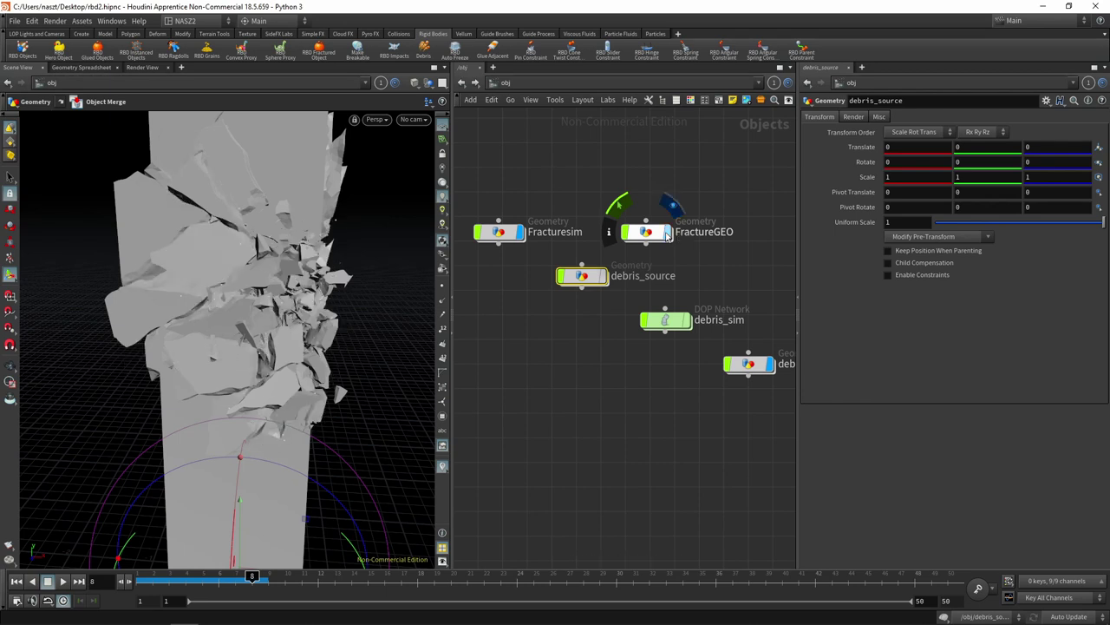
pyautogui.doubleClick(592, 276)
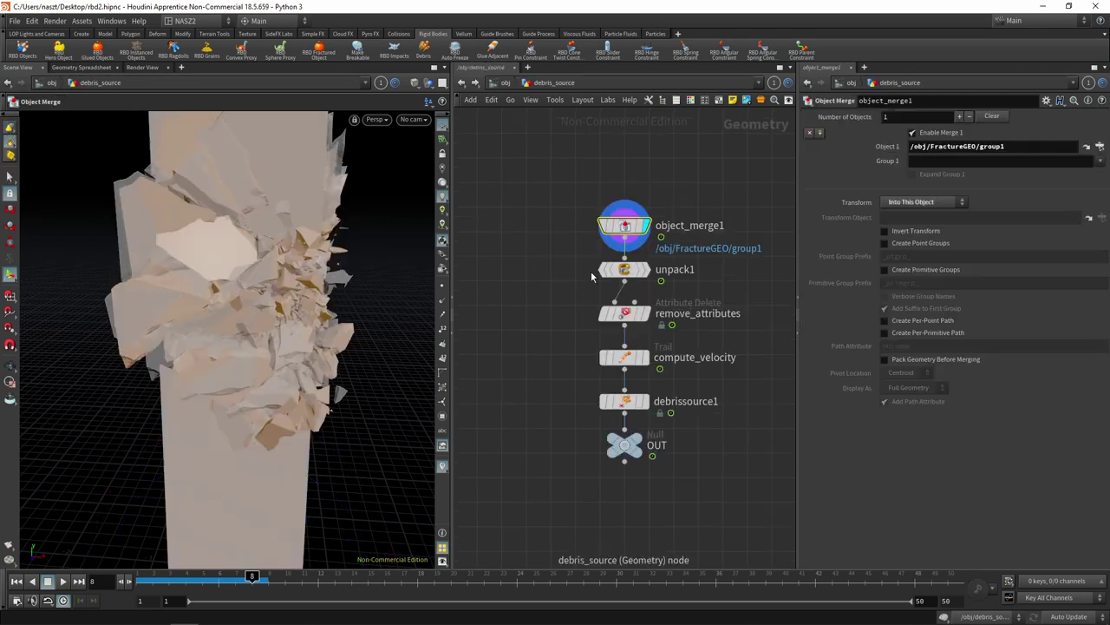
pyautogui.click(504, 84)
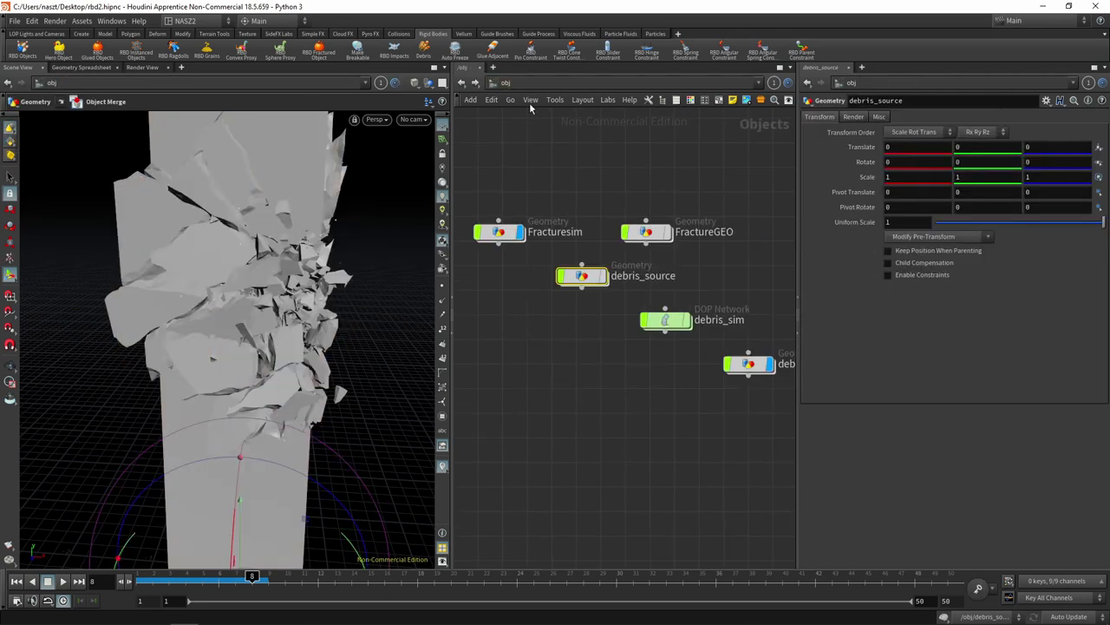
pyautogui.doubleClick(503, 234)
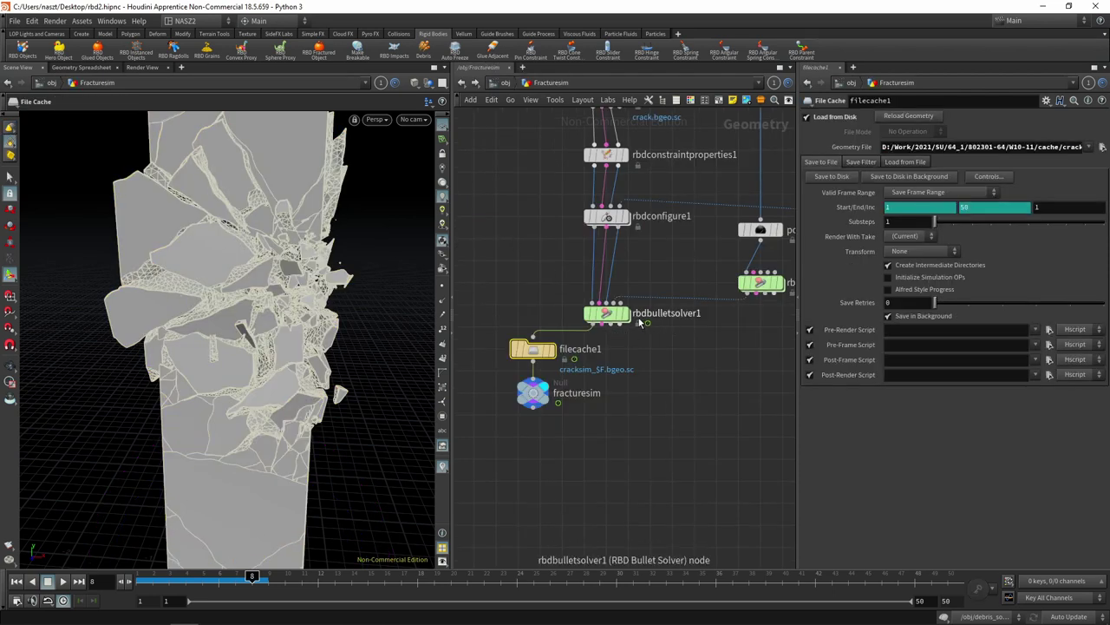
pyautogui.moveTo(607, 313)
pyautogui.click(628, 292)
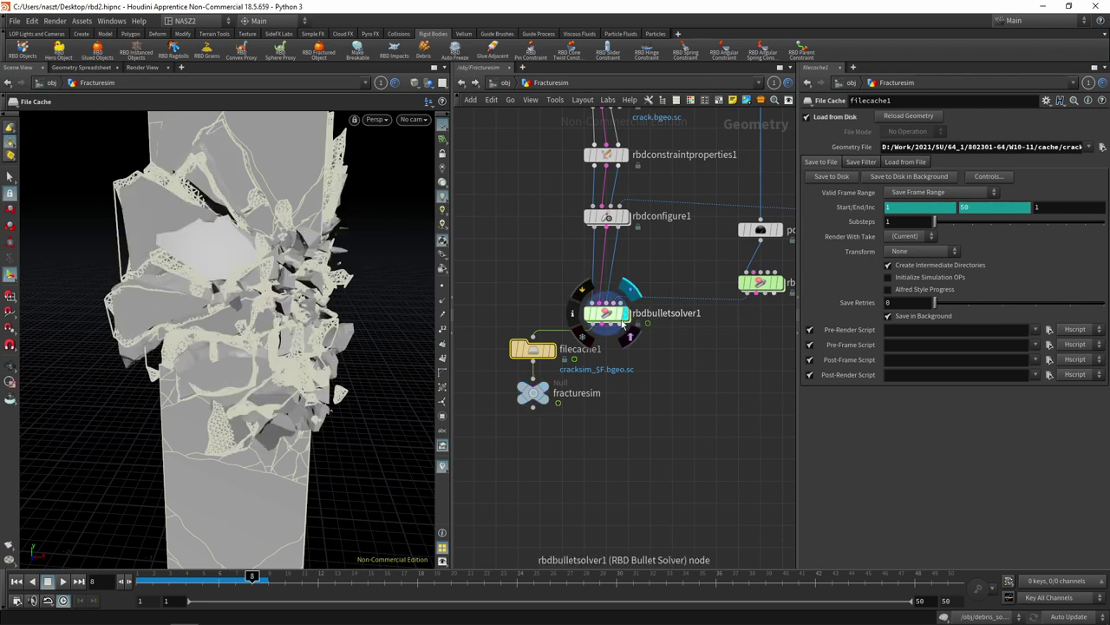
pyautogui.click(605, 314)
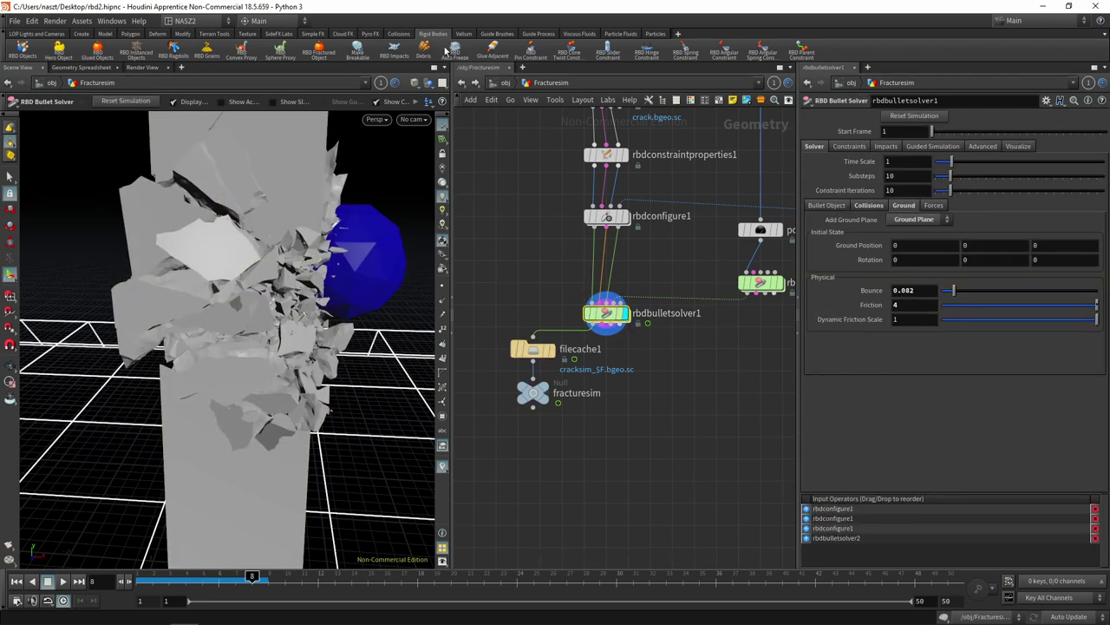
pyautogui.click(506, 83)
pyautogui.doubleClick(579, 276)
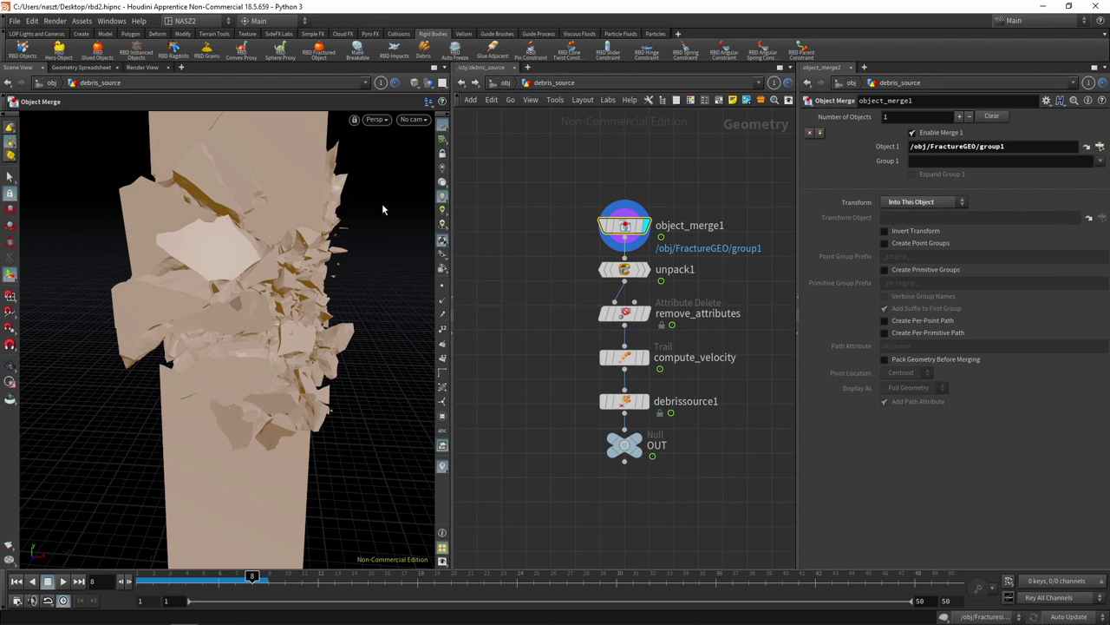
# - Display unpack1, read geometry info for object_merge1, unpack1 and remove_attributes, then select remove_attributes
pyautogui.click(649, 274)
pyautogui.middleClick(625, 226)
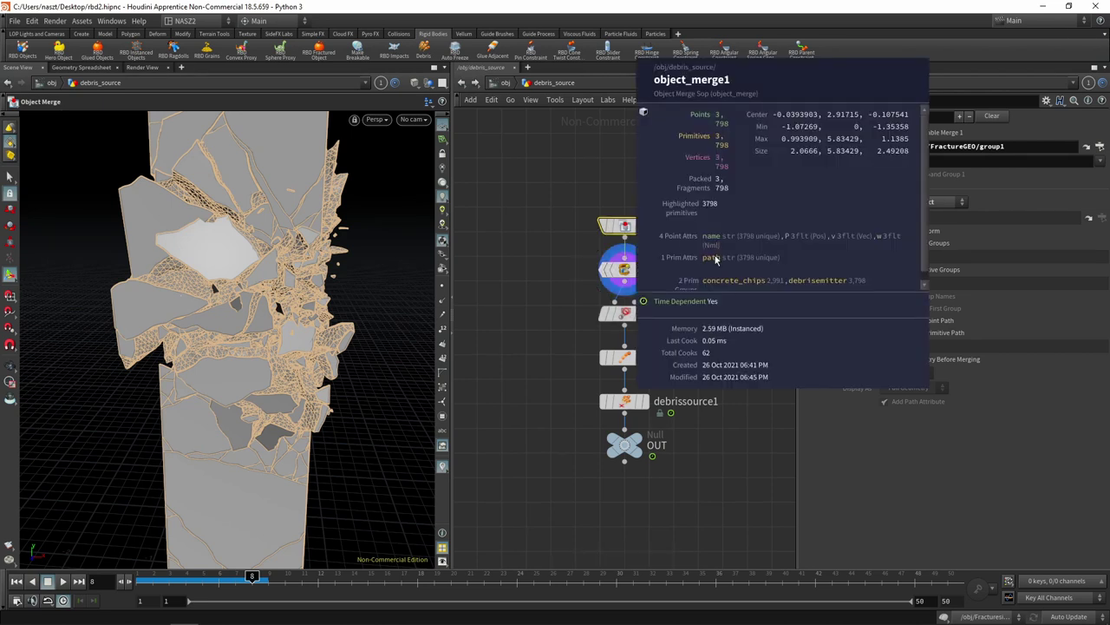
pyautogui.middleClick(626, 272)
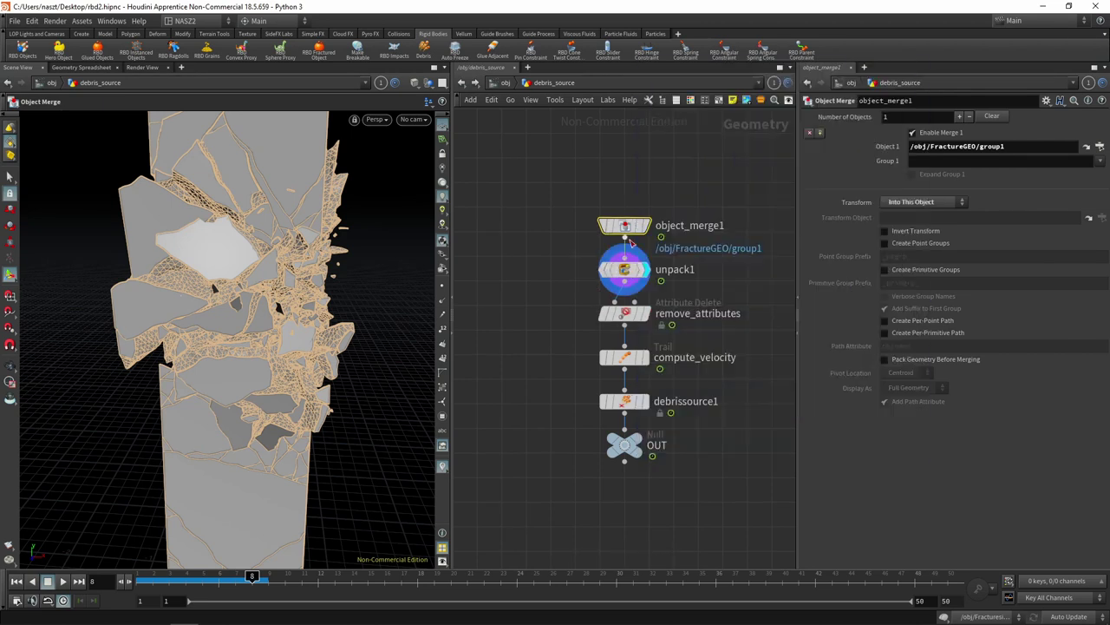
pyautogui.middleClick(625, 227)
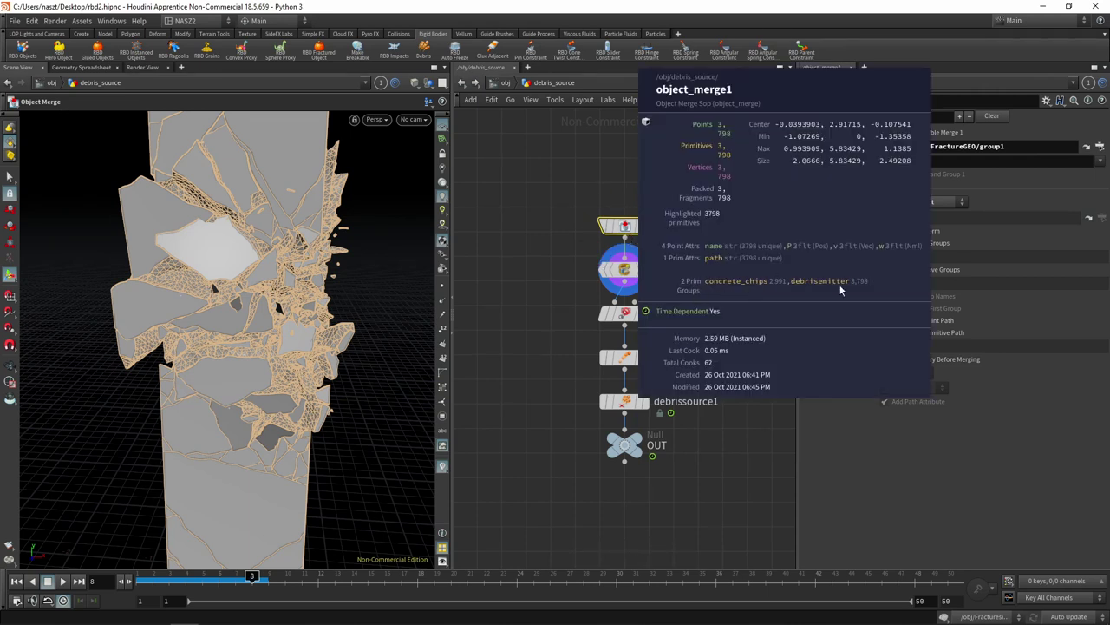
pyautogui.middleClick(623, 272)
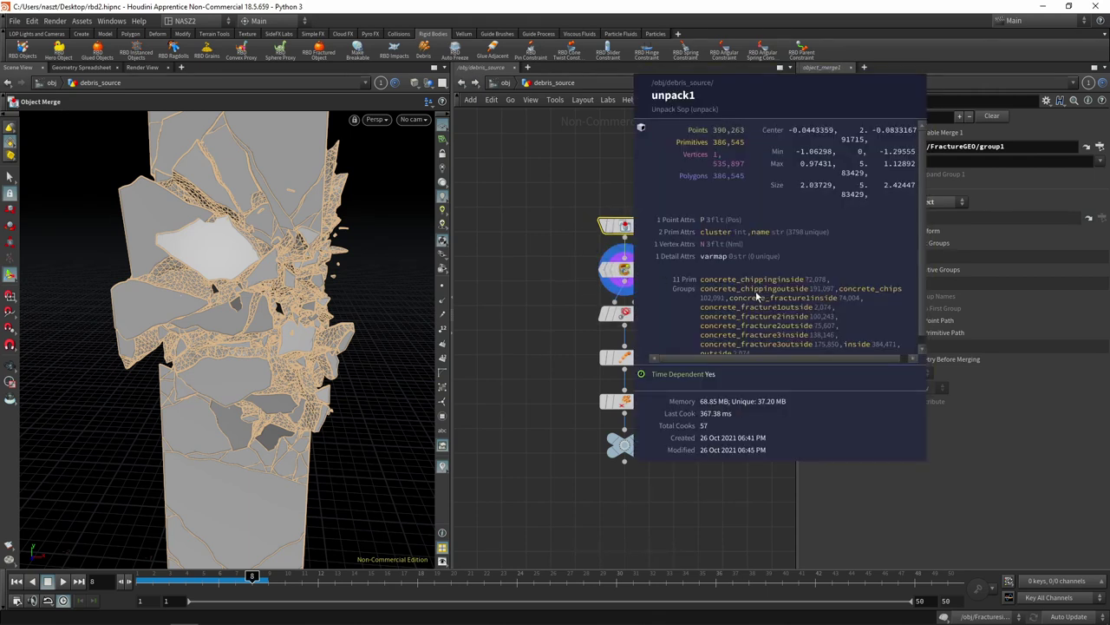
pyautogui.moveTo(625, 313)
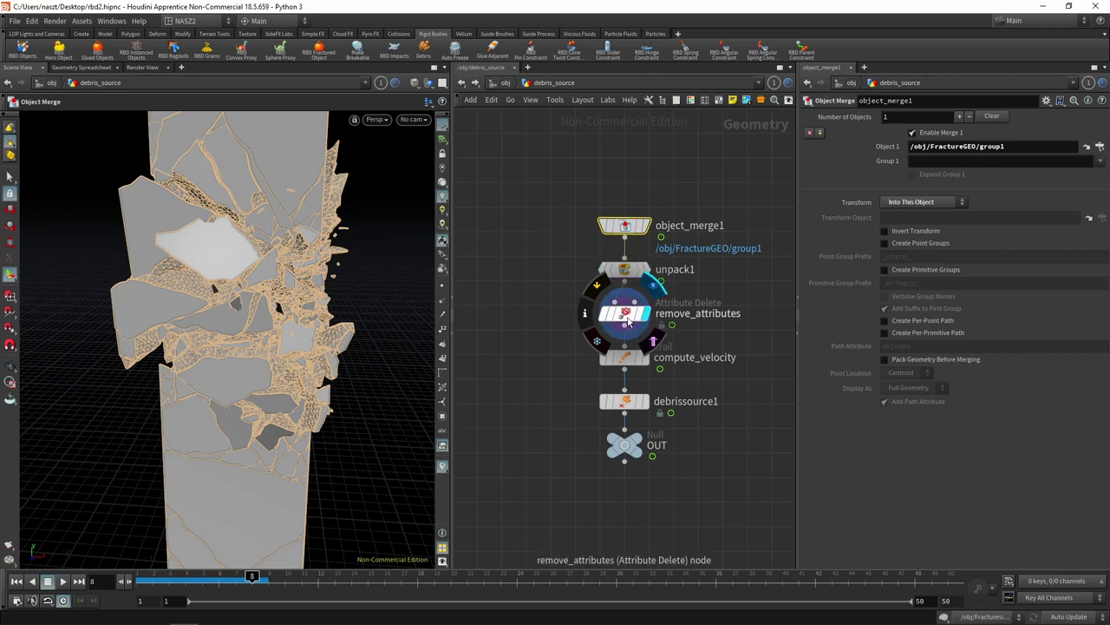
pyautogui.middleClick(630, 320)
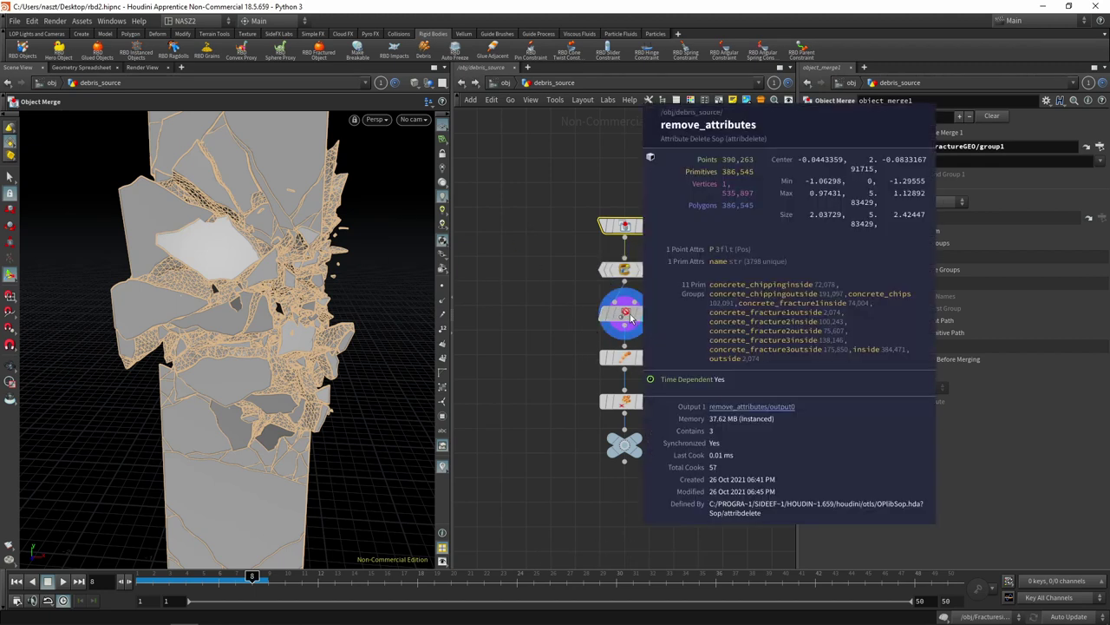
pyautogui.middleClick(628, 319)
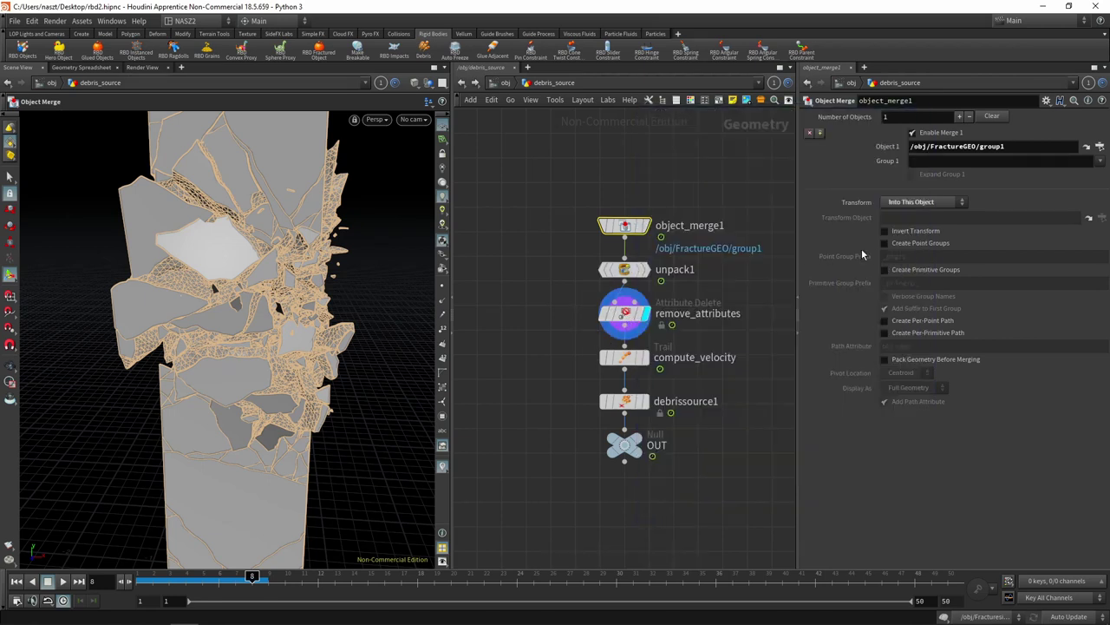
pyautogui.click(623, 318)
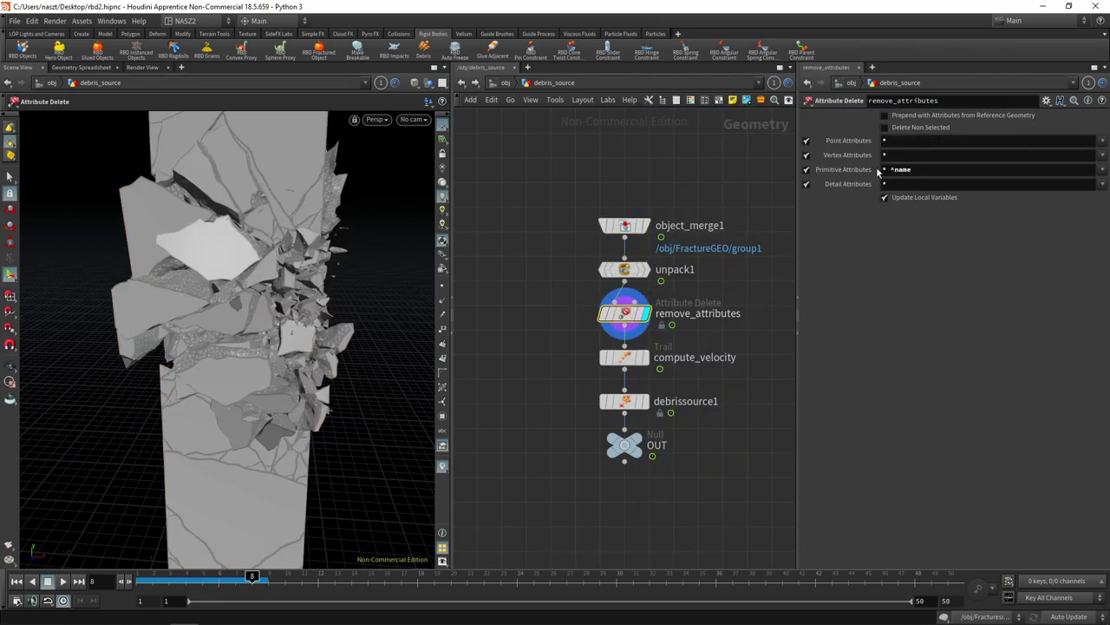
# - Select compute_velocity and show velocity trails over the fractured pieces, zooming in to inspect
pyautogui.middleClick(625, 314)
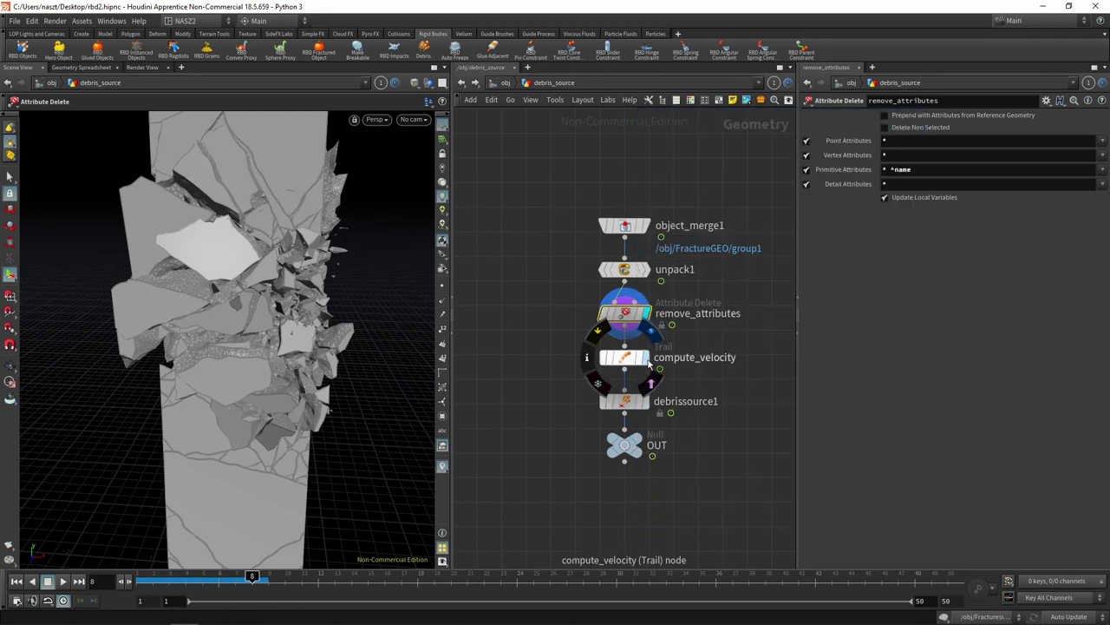
pyautogui.middleClick(621, 359)
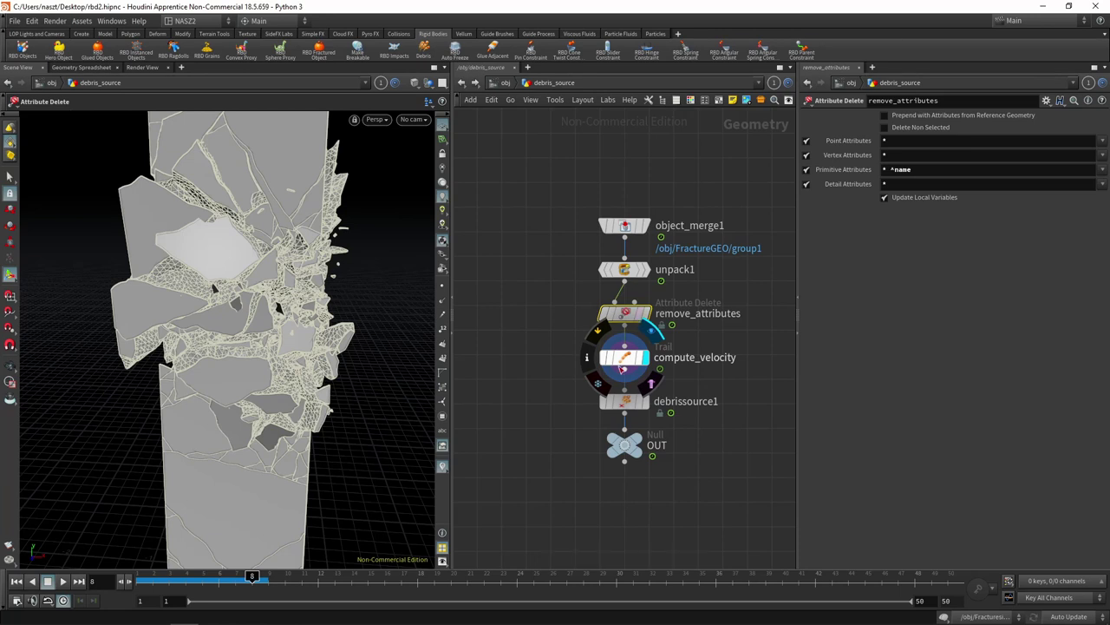
pyautogui.click(626, 359)
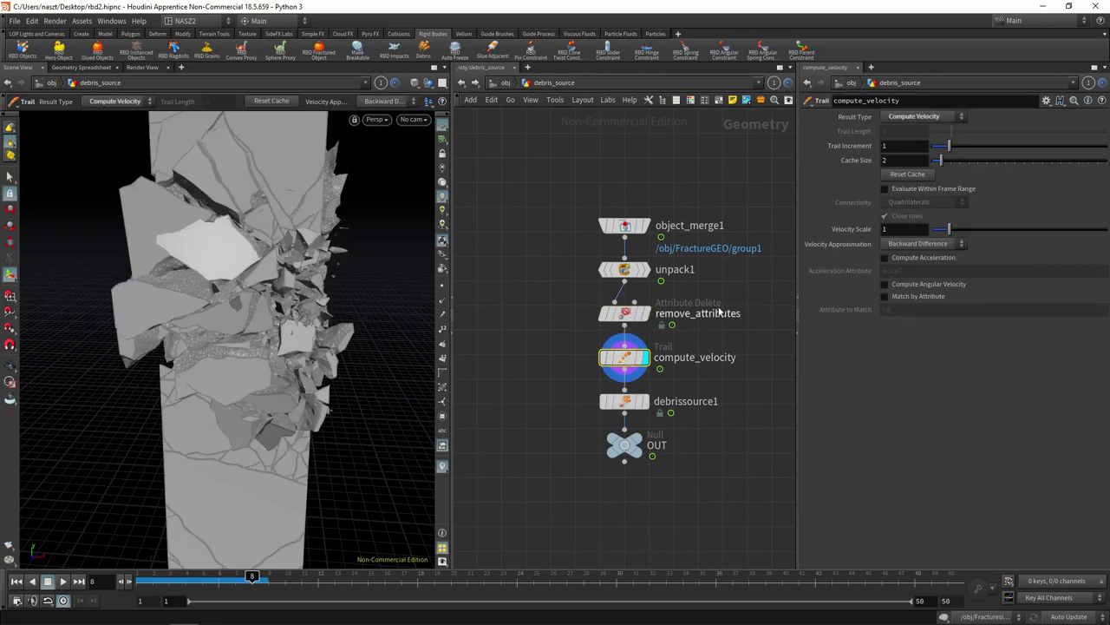
pyautogui.click(443, 300)
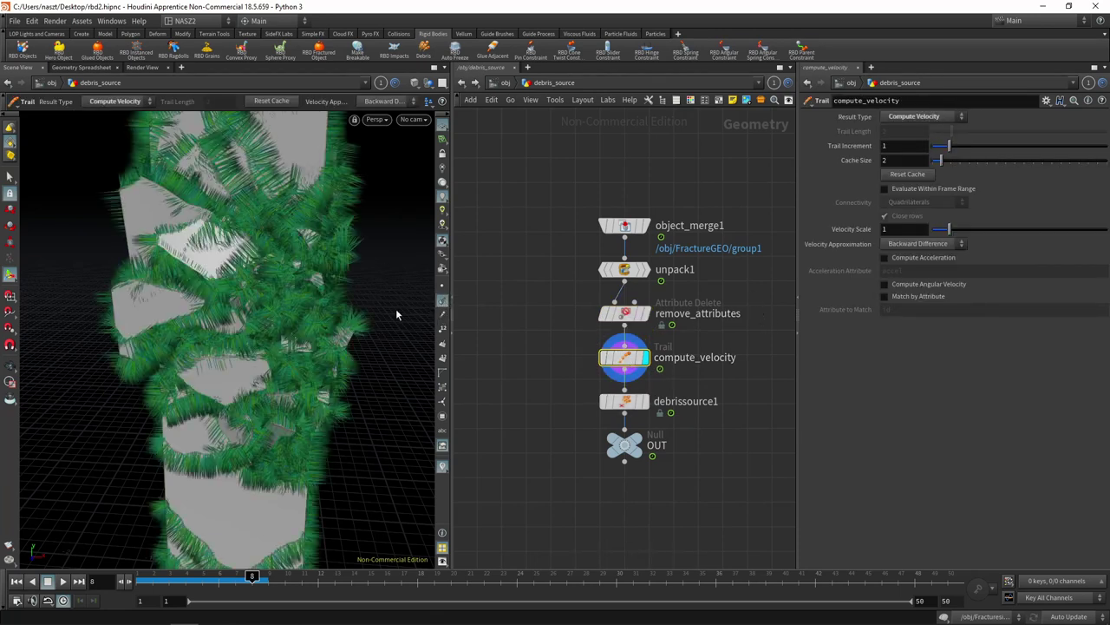
pyautogui.click(443, 302)
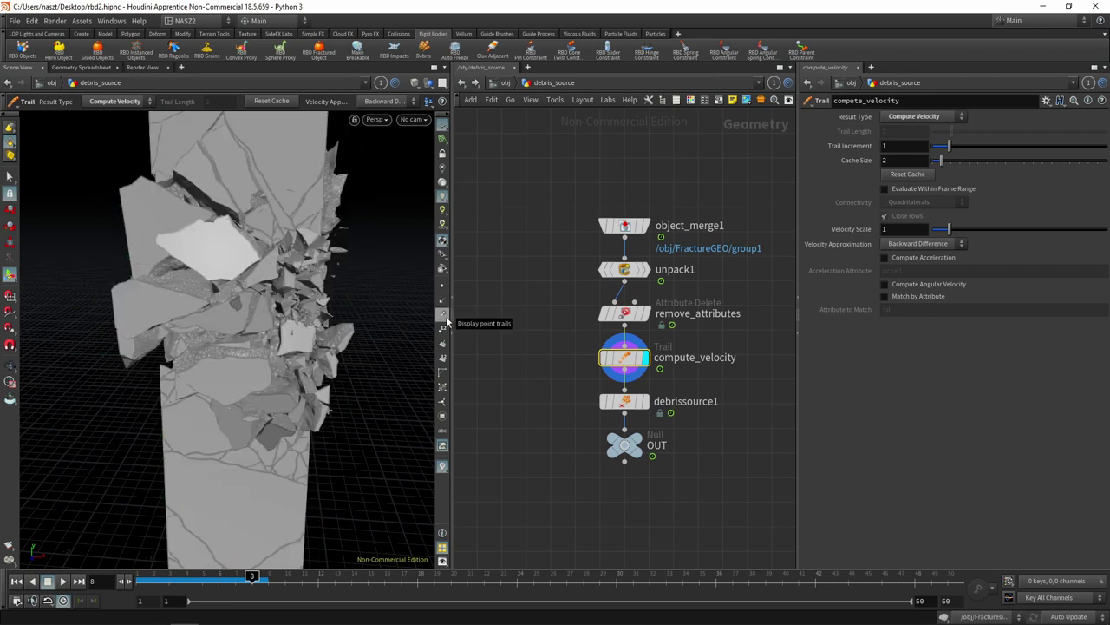
pyautogui.click(444, 316)
pyautogui.press('Escape')
pyautogui.scroll(3, 261, 296)
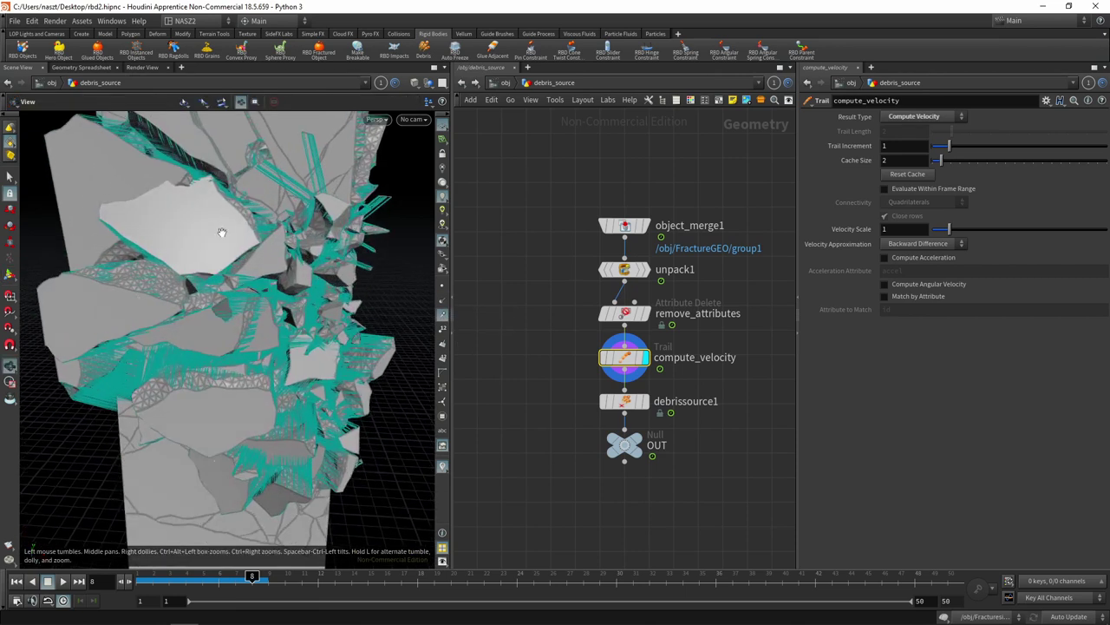
pyautogui.moveTo(268, 255)
pyautogui.mouseDown()
pyautogui.moveTo(276, 216)
pyautogui.moveTo(251, 251)
pyautogui.moveTo(273, 202)
pyautogui.mouseUp()
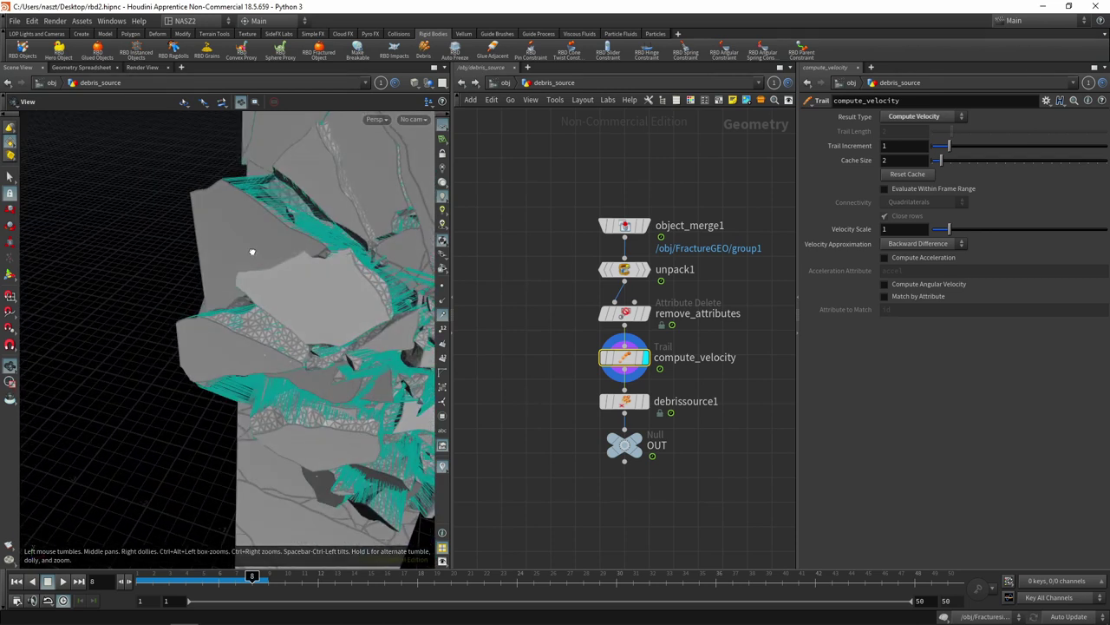
pyautogui.press('Return')
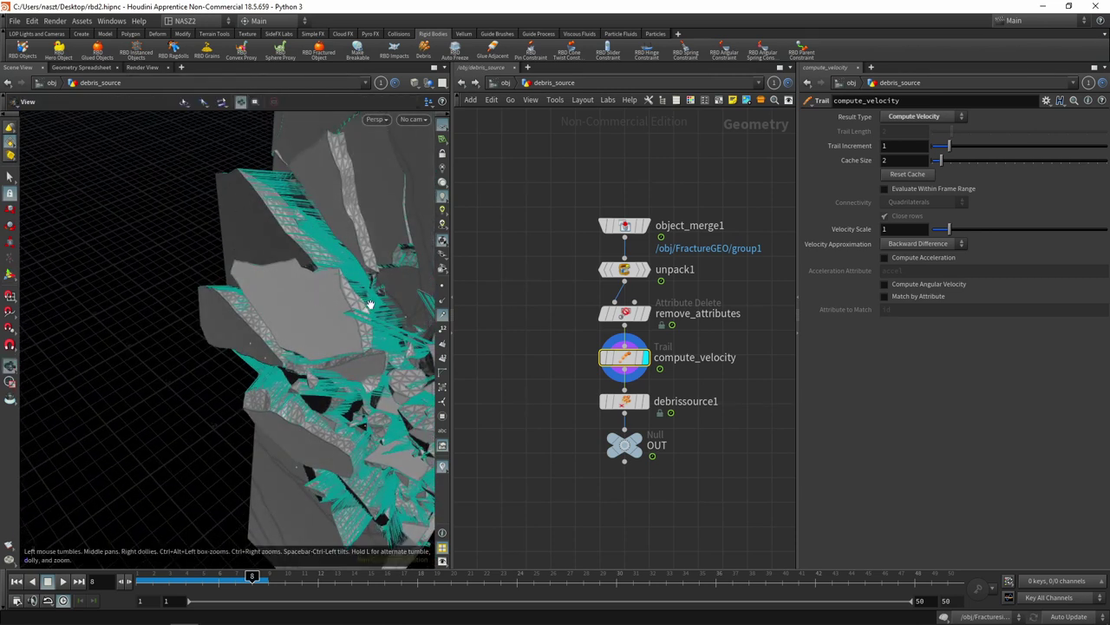
pyautogui.moveTo(362, 295); pyautogui.dragTo(317, 234)
# - Display and select debrissource1, tumbling closer to the debris points
pyautogui.click(647, 402)
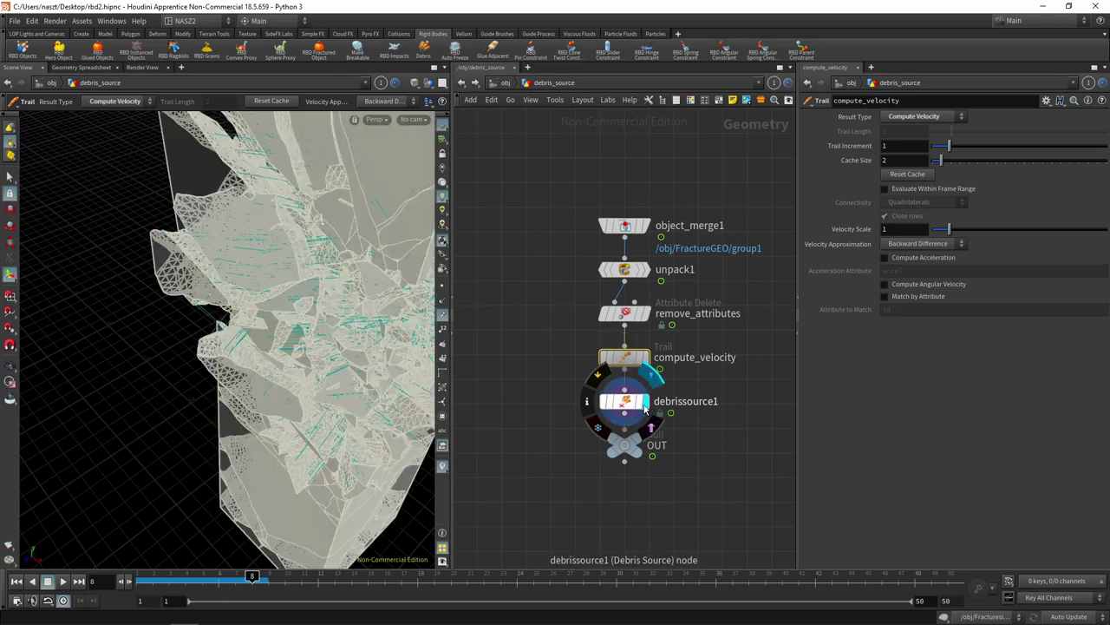
pyautogui.click(624, 400)
pyautogui.press('Return')
pyautogui.moveTo(217, 347); pyautogui.dragTo(364, 286)
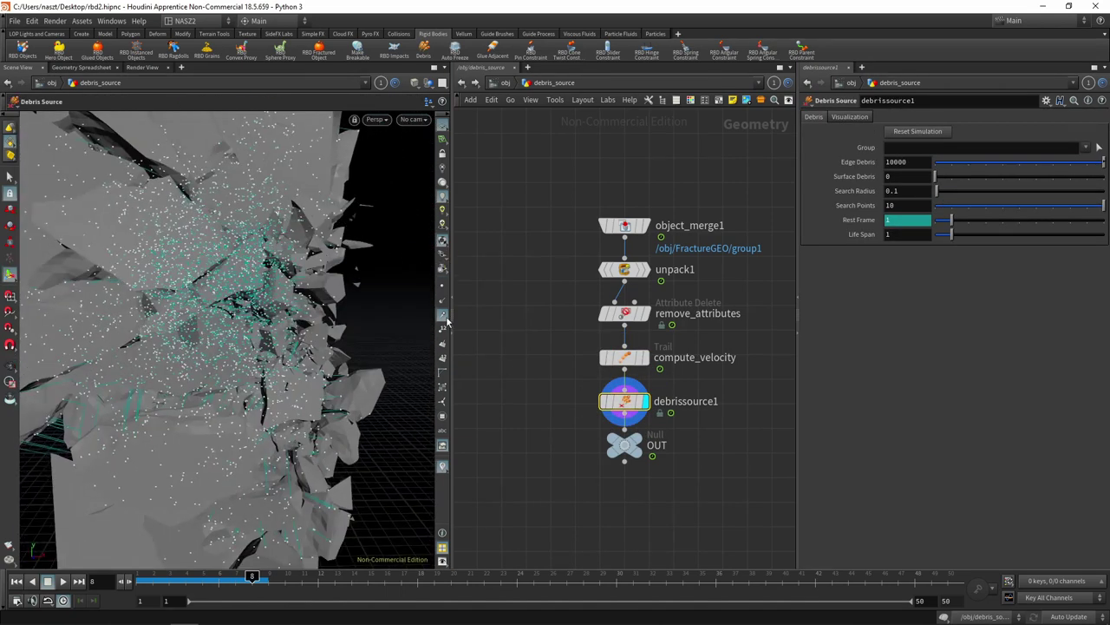
# - Try Edge Debris at 500 to view sparser debris, then restore it to 10000
pyautogui.press('Escape')
pyautogui.moveTo(314, 321); pyautogui.dragTo(339, 295)
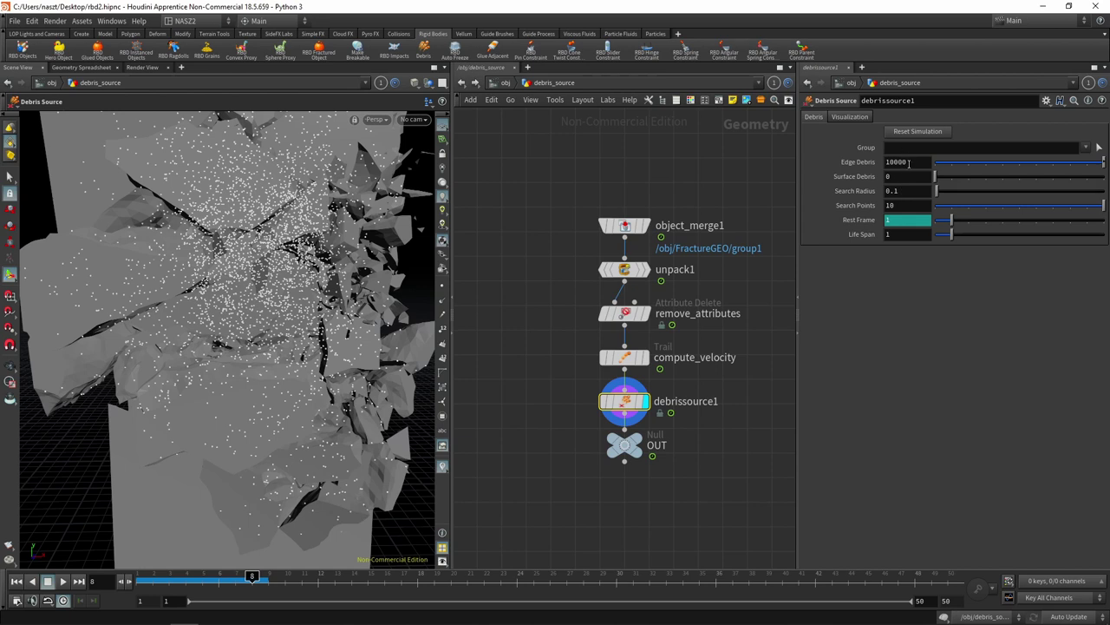
pyautogui.doubleClick(915, 163)
pyautogui.write('5')
pyautogui.press('Return')
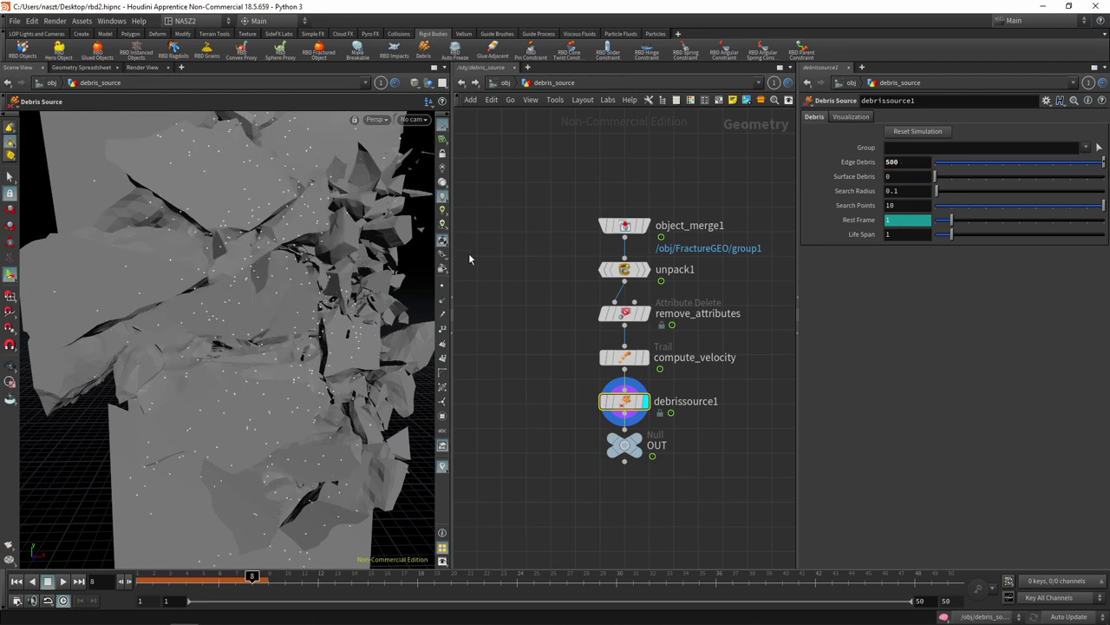
pyautogui.press('Escape')
pyautogui.moveTo(370, 199); pyautogui.dragTo(314, 224)
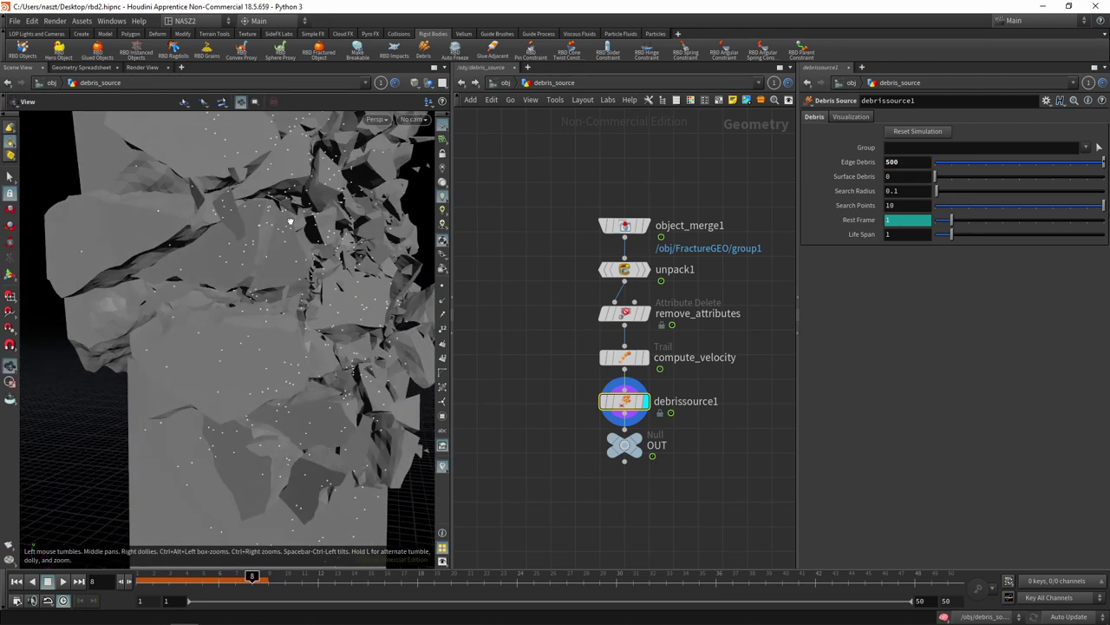
pyautogui.press('Return')
pyautogui.click(899, 163)
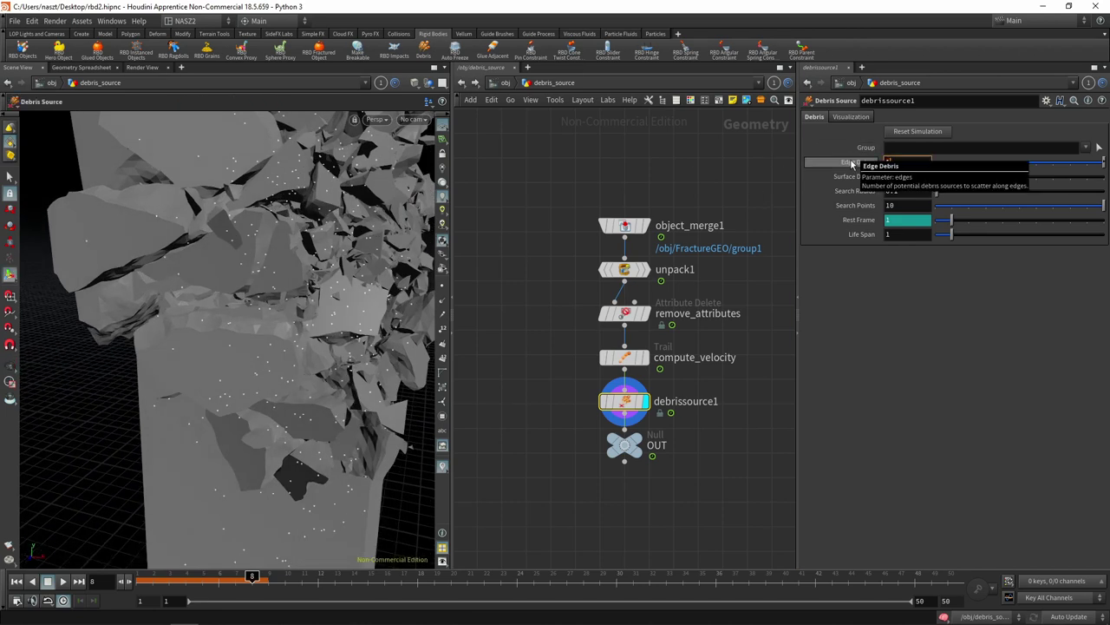
pyautogui.write('10000')
pyautogui.press('Return')
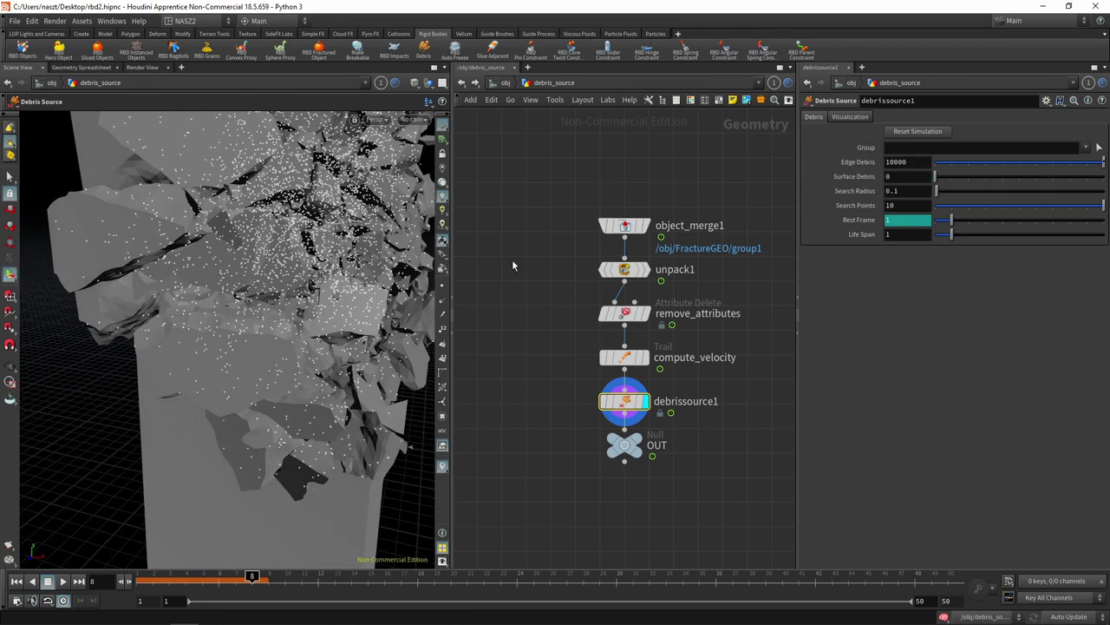
# - Set Search Points to 4, play the simulation to frame 10, and select object_merge1
pyautogui.click(969, 206)
pyautogui.moveTo(967, 208)
pyautogui.mouseDown()
pyautogui.moveTo(945, 208)
pyautogui.moveTo(1094, 208)
pyautogui.moveTo(935, 202)
pyautogui.moveTo(1101, 204)
pyautogui.mouseUp()
pyautogui.click(19, 582)
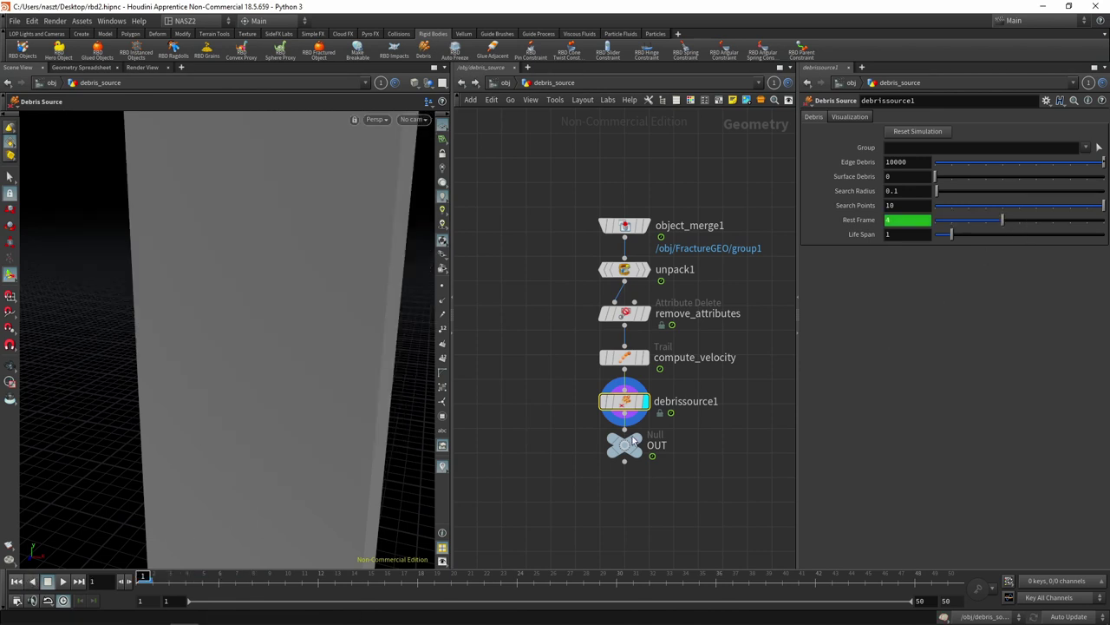
pyautogui.click(1001, 206)
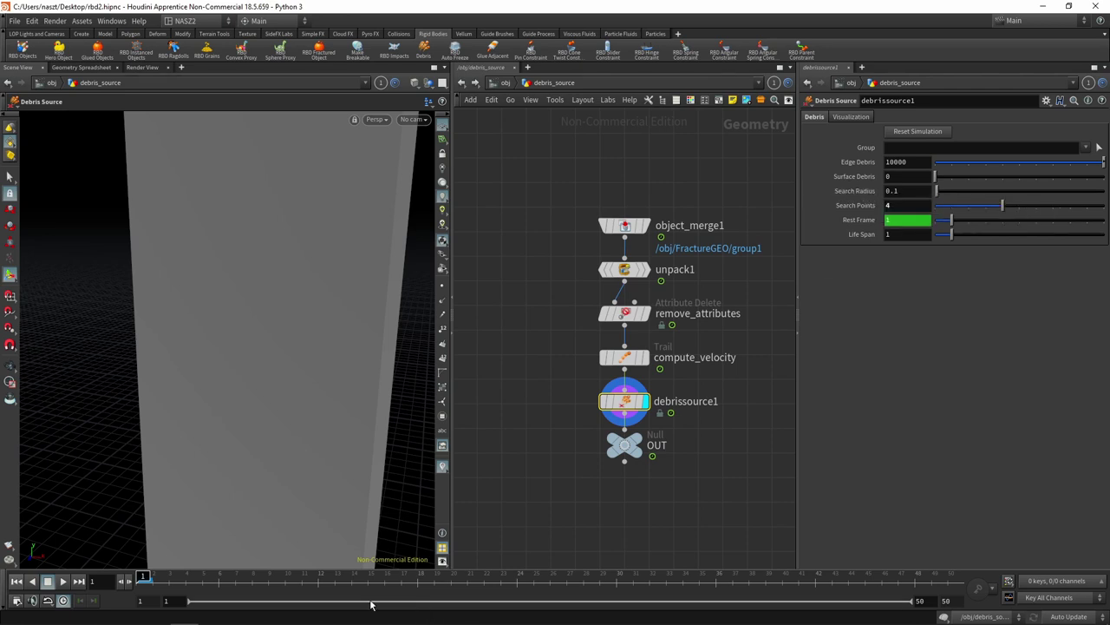
pyautogui.click(63, 581)
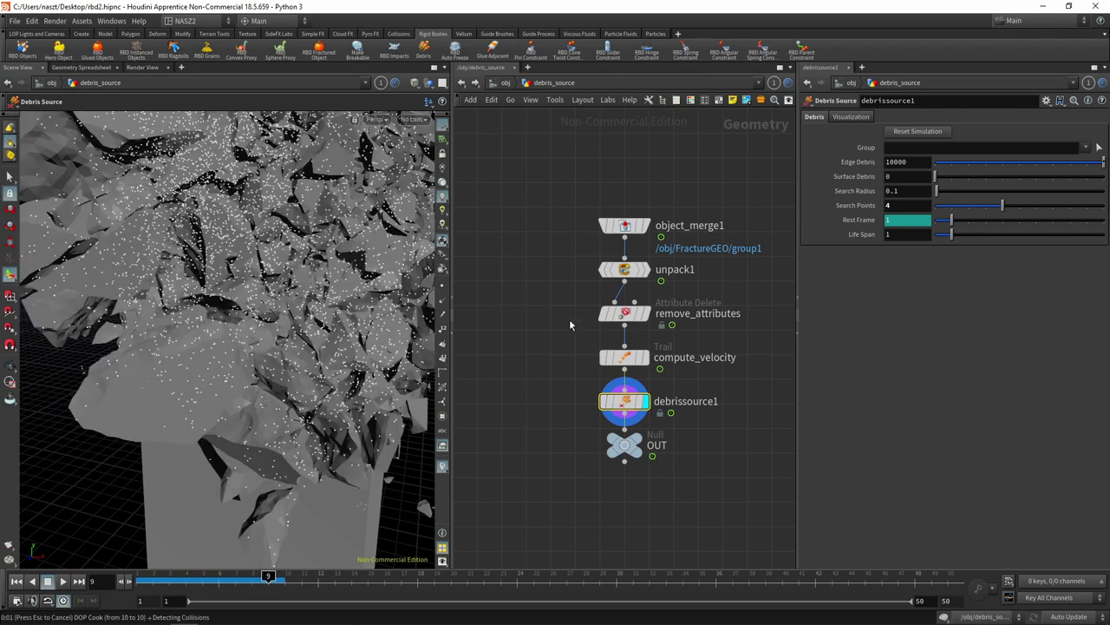
pyautogui.moveTo(233, 222)
pyautogui.mouseDown()
pyautogui.moveTo(292, 272)
pyautogui.moveTo(159, 314)
pyautogui.moveTo(198, 330)
pyautogui.mouseUp()
pyautogui.click(620, 230)
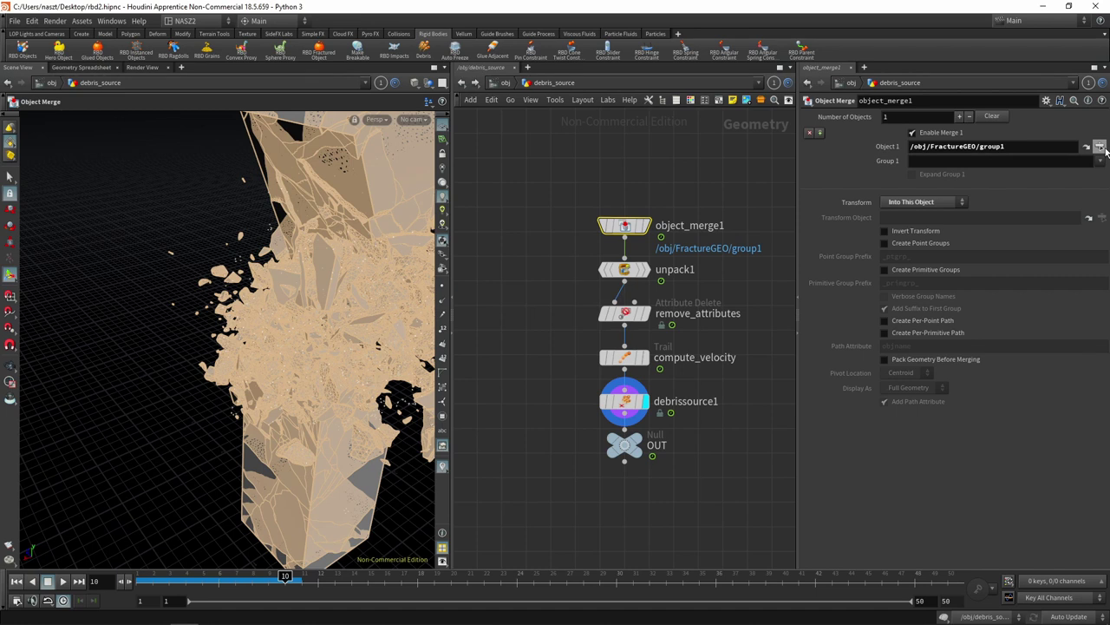
pyautogui.click(502, 83)
pyautogui.doubleClick(497, 233)
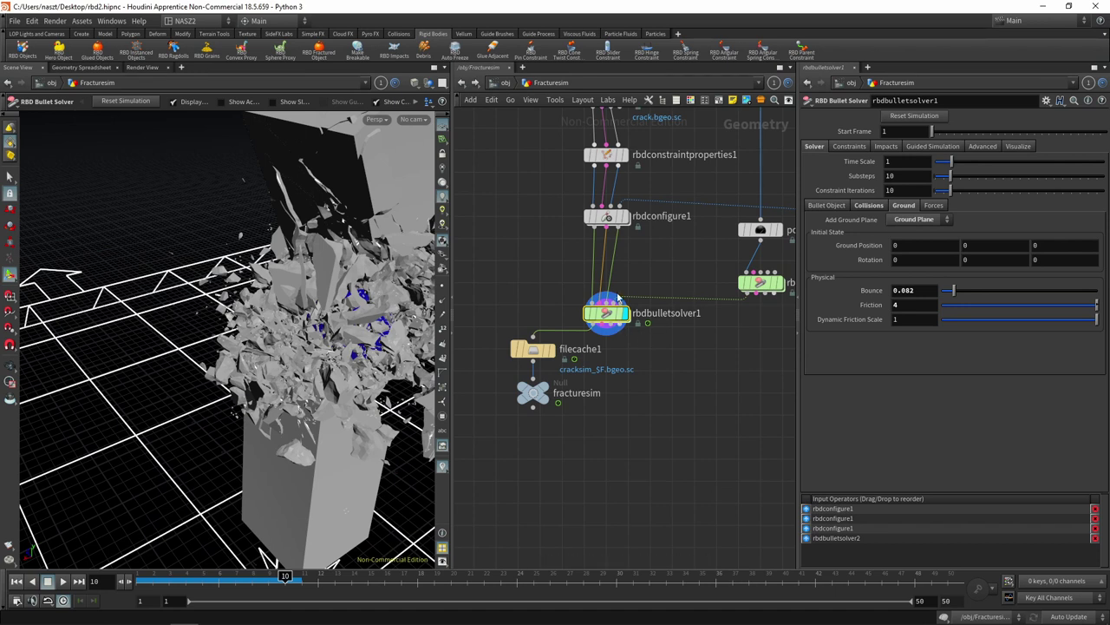
pyautogui.moveTo(532, 349)
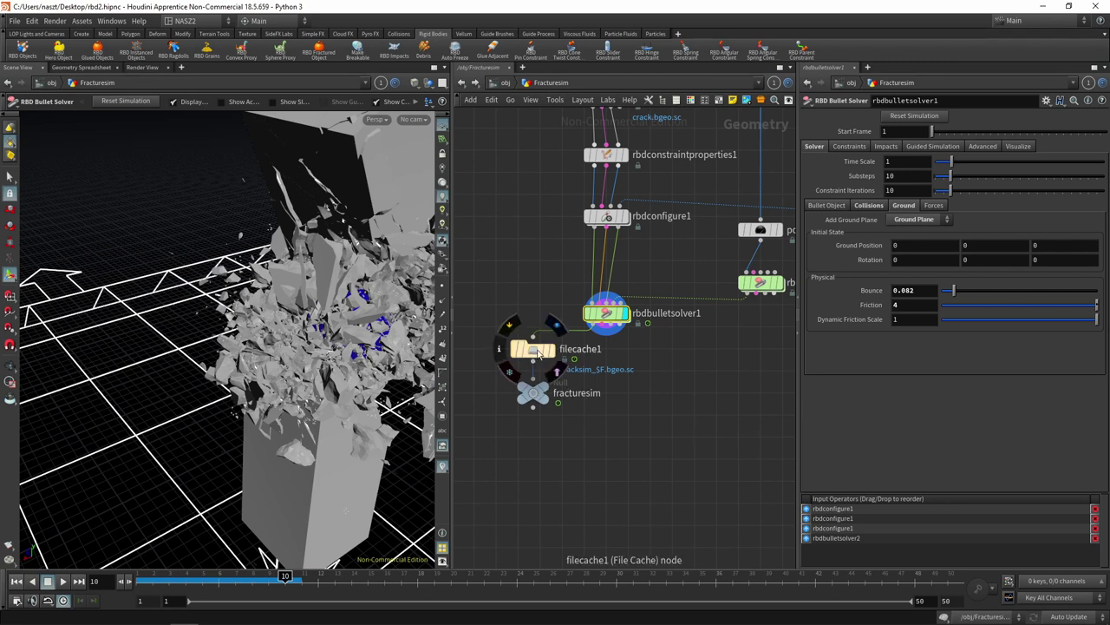
pyautogui.moveTo(647, 342); pyautogui.dragTo(469, 446)
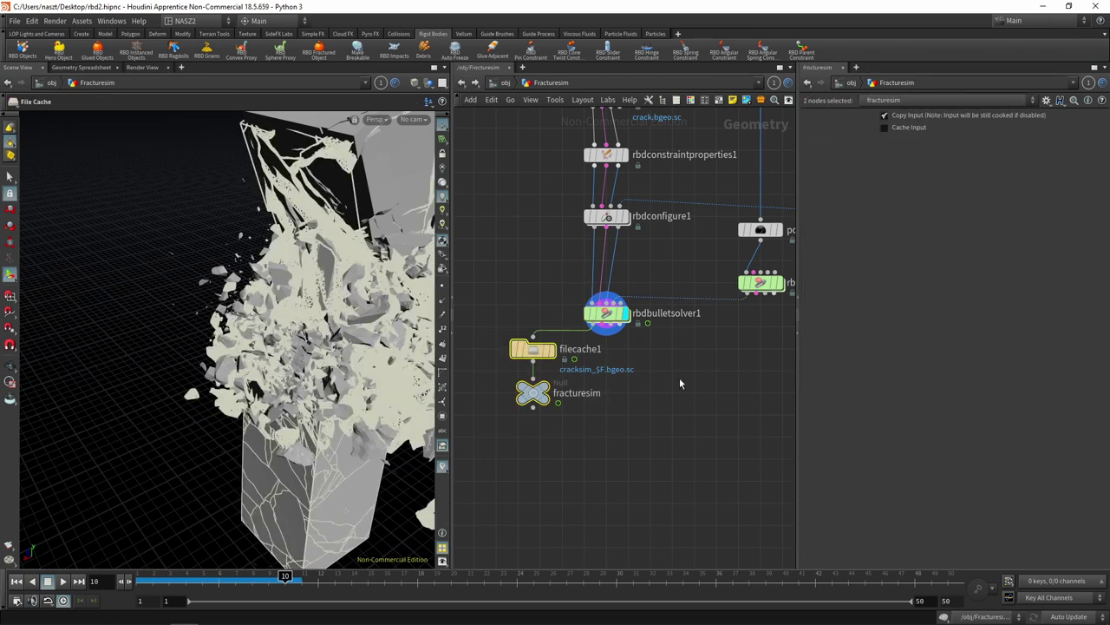
pyautogui.click(504, 84)
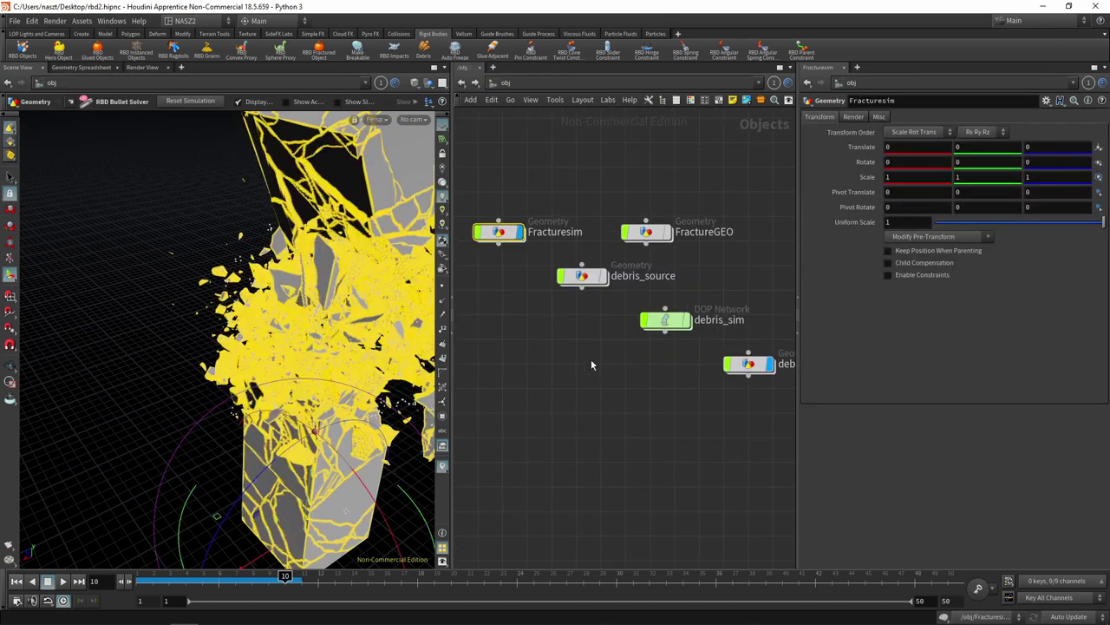
pyautogui.doubleClick(607, 275)
pyautogui.click(620, 395)
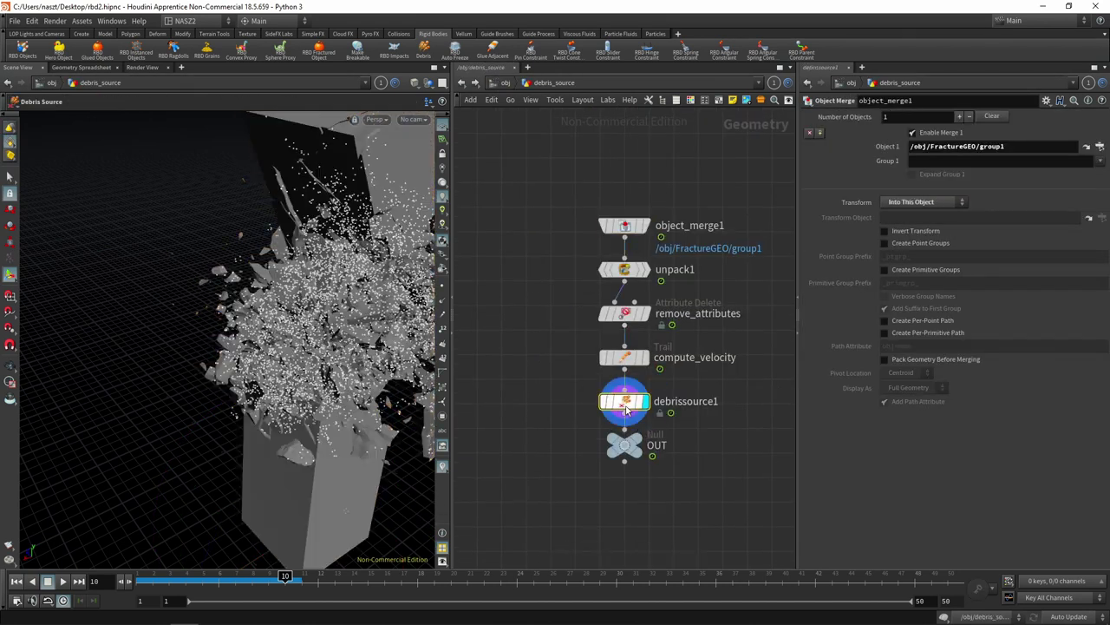
pyautogui.moveTo(709, 455); pyautogui.dragTo(660, 366, button='middle')
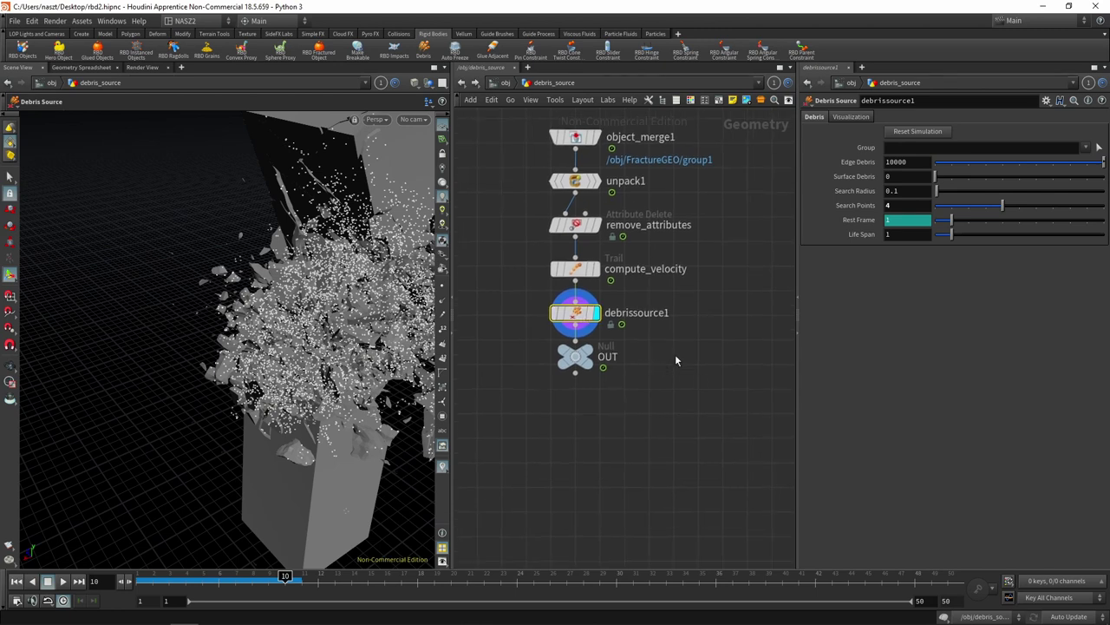
pyautogui.middleClick(578, 319)
# - Add a ROP Geometry Output node after debrissource1, beside OUT
pyautogui.press('Tab')
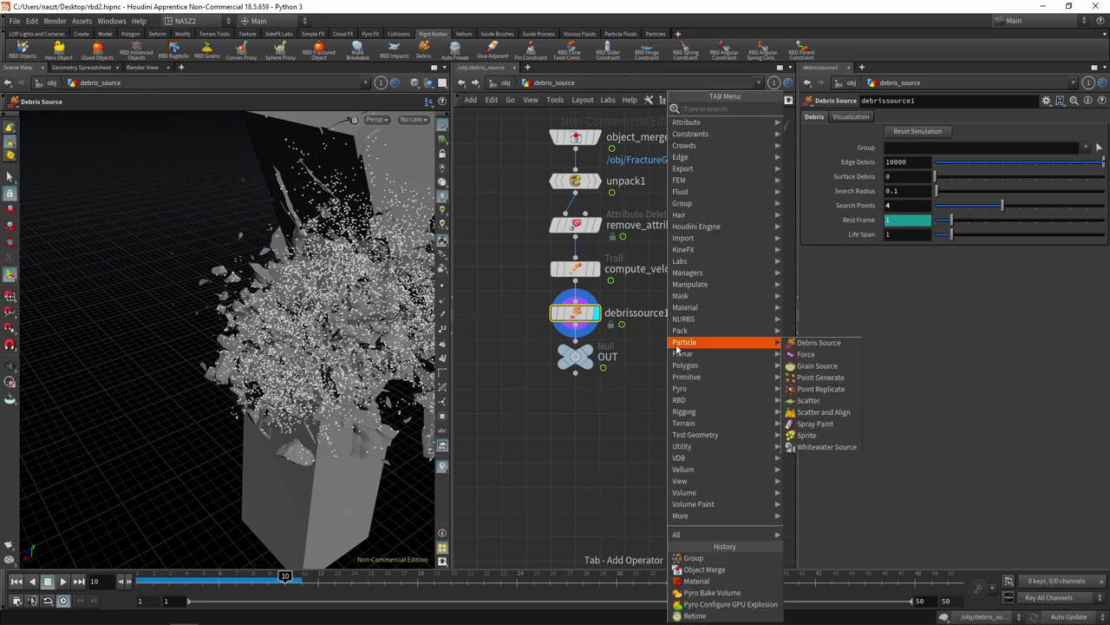
pyautogui.write('rop')
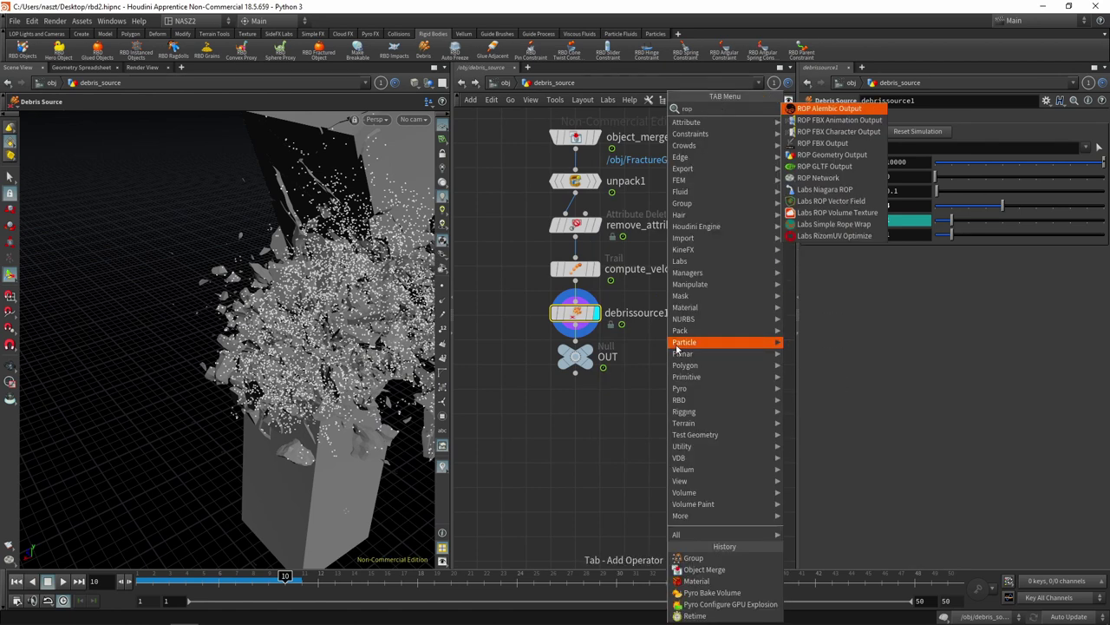
pyautogui.click(691, 364)
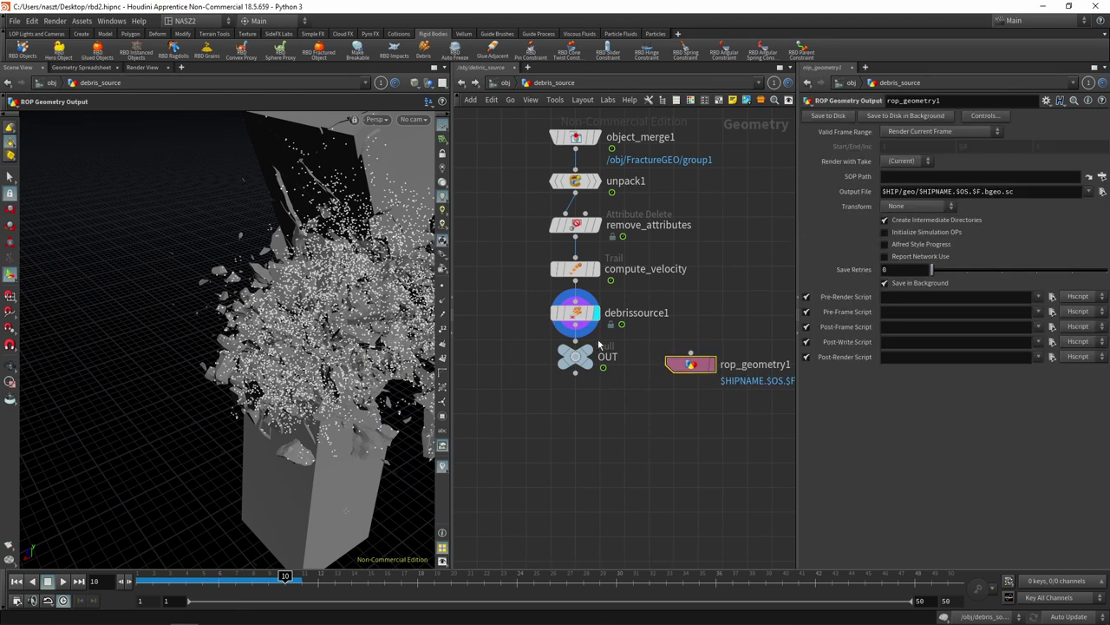
pyautogui.moveTo(575, 334); pyautogui.dragTo(690, 352)
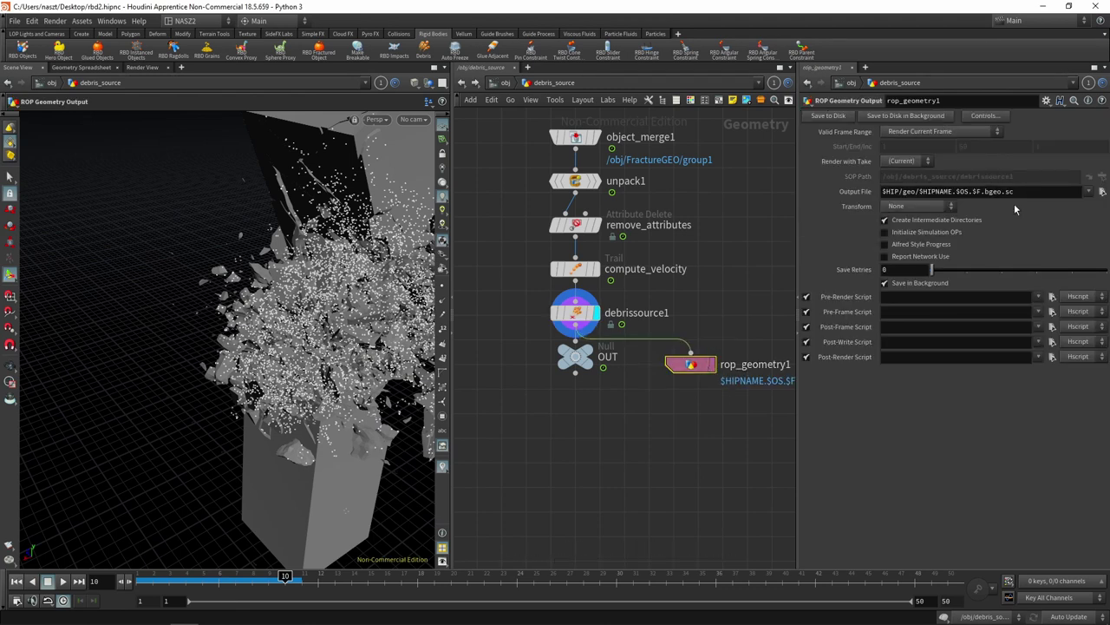
# - Set its output file to $HIP/geo/debrissource_$F.bgeo.sc
pyautogui.doubleClick(983, 191)
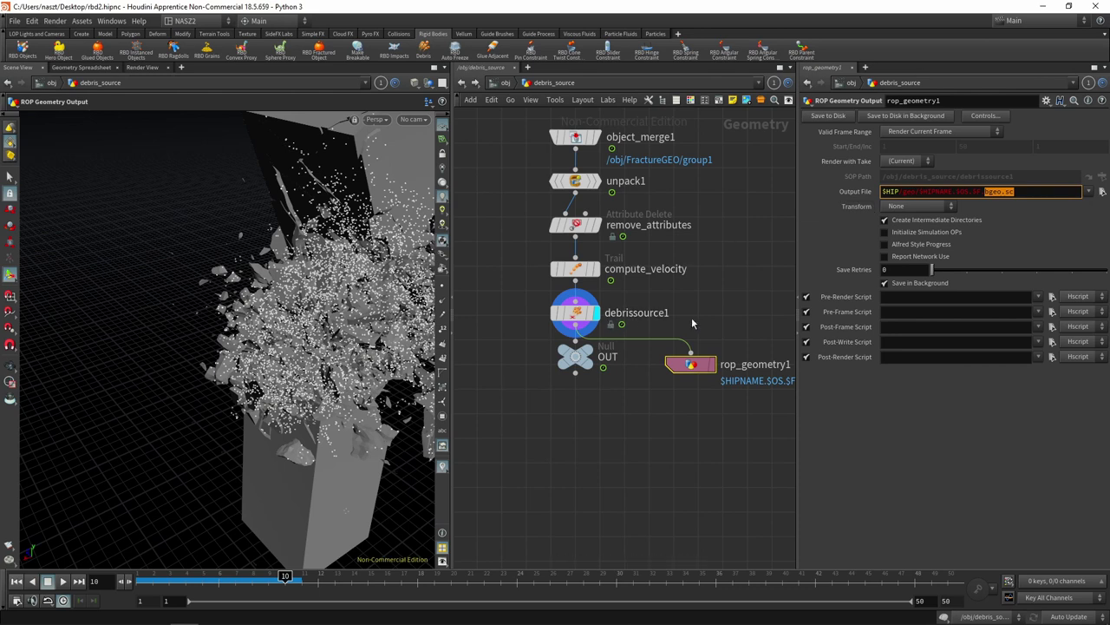
pyautogui.click(1101, 191)
pyautogui.write('debrissource')
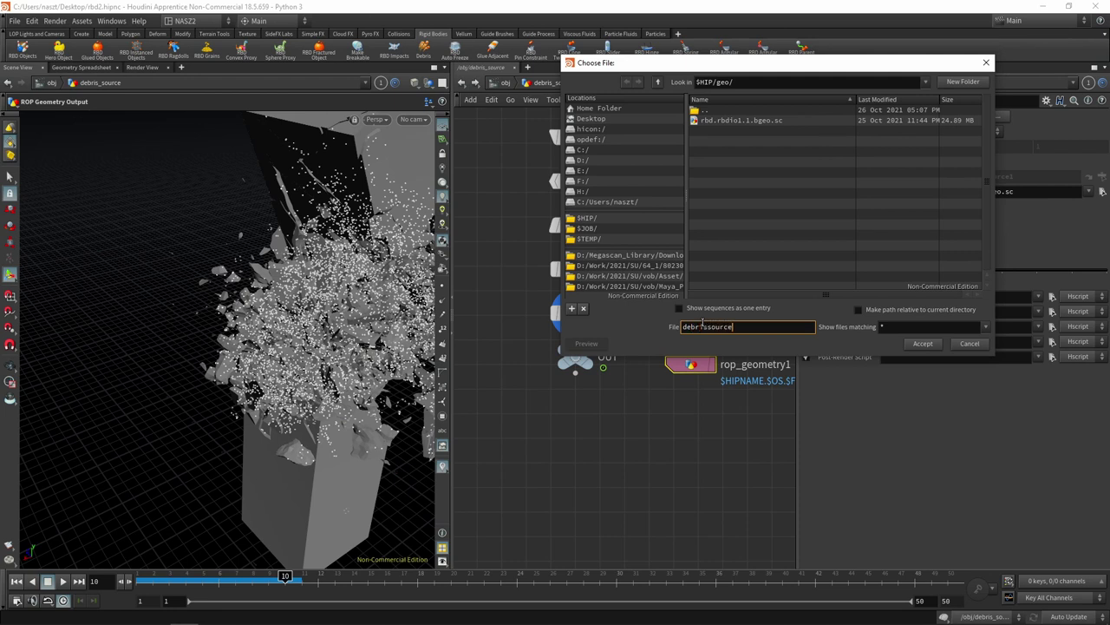
pyautogui.write('bgeo.sc')
pyautogui.write('.')
pyautogui.write('_')
pyautogui.write('$F')
pyautogui.click(923, 345)
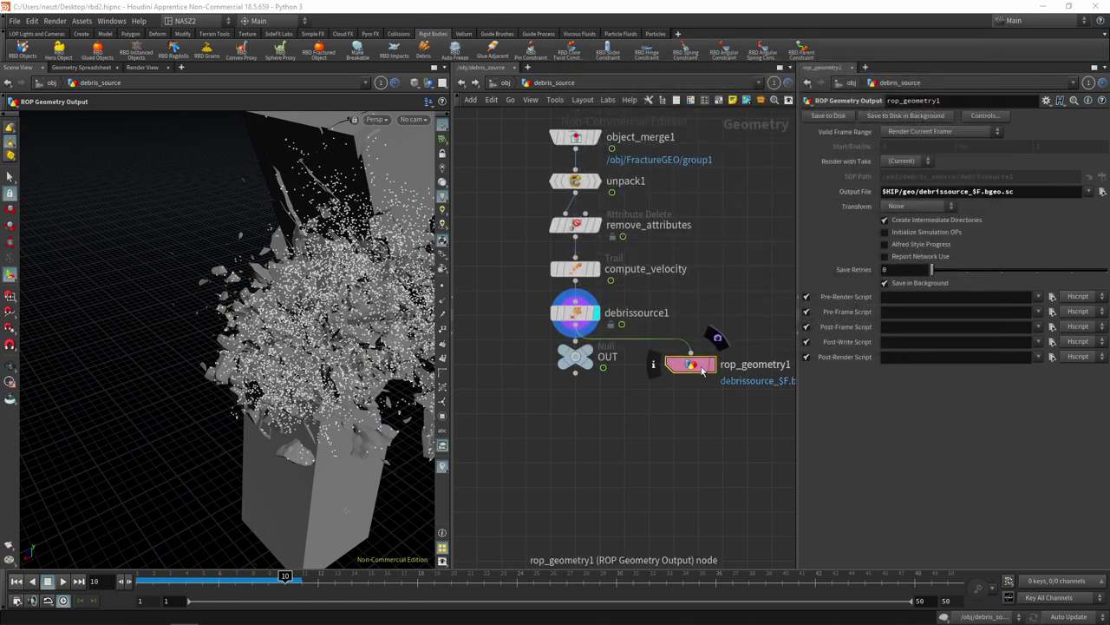
# - Set Valid Frame Range to Render Frame Range and return to frame 1
pyautogui.click(951, 131)
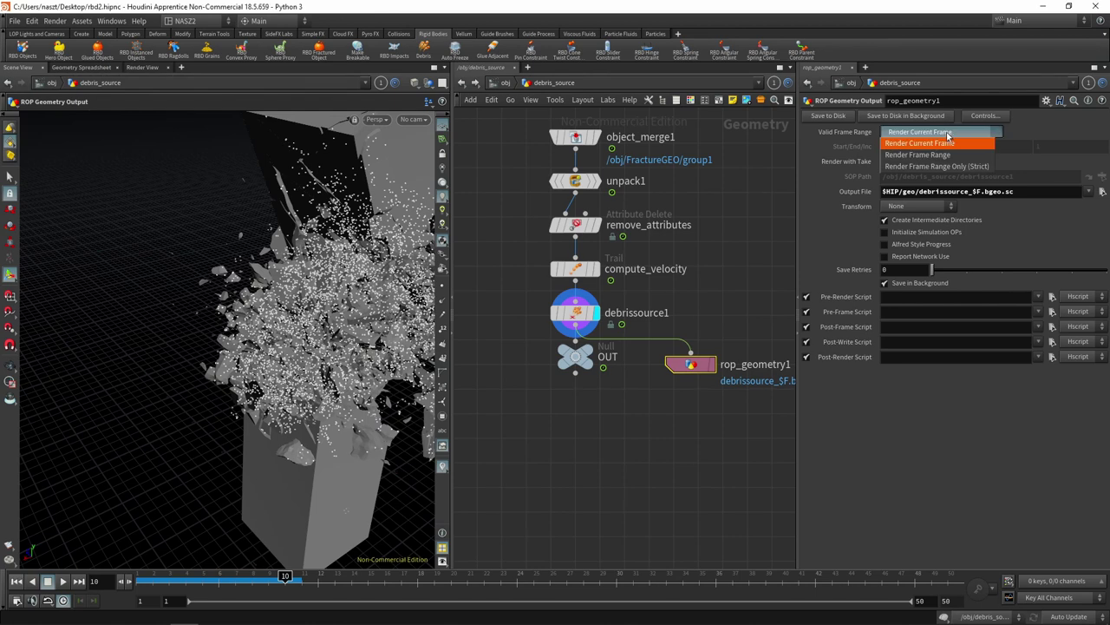
pyautogui.click(923, 148)
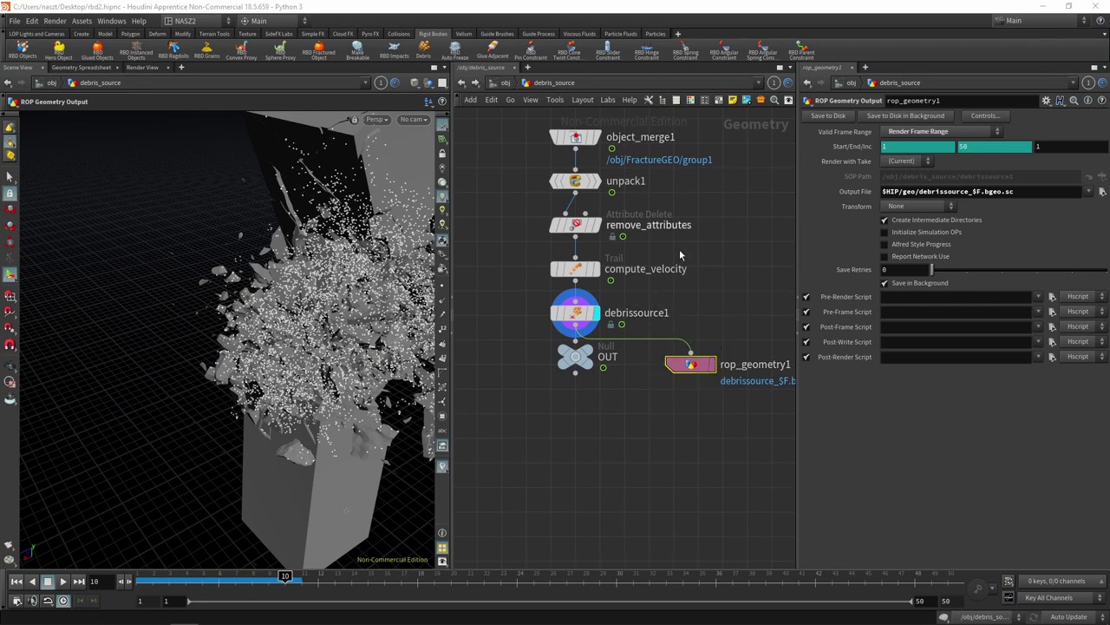
pyautogui.click(146, 574)
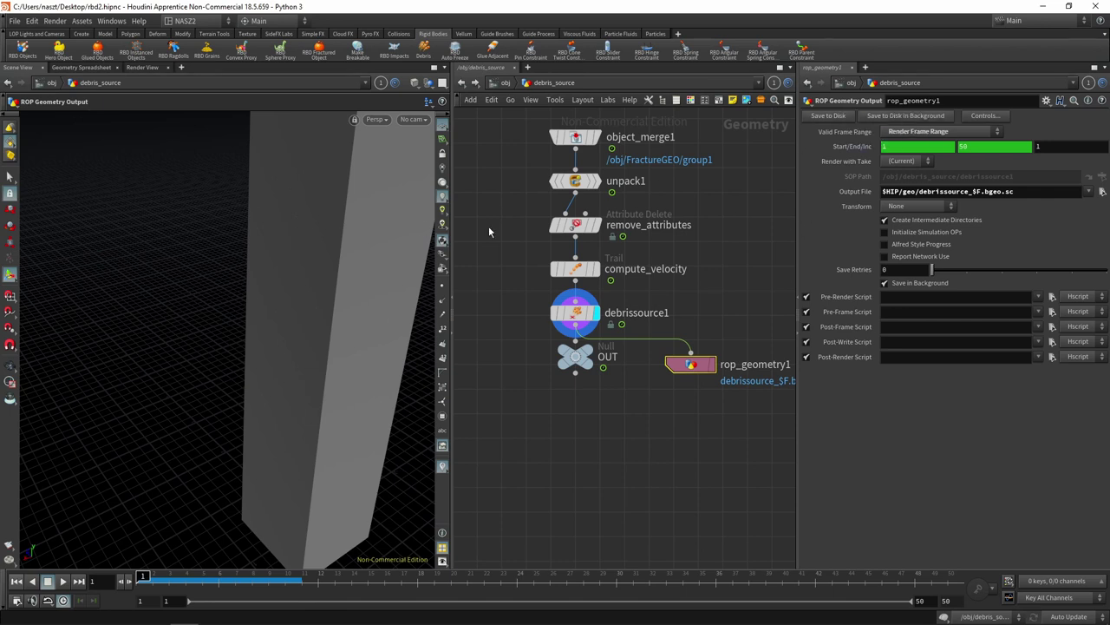
# - Save rbd2.hipnc and launch the background render of frames 1–50
pyautogui.click(893, 118)
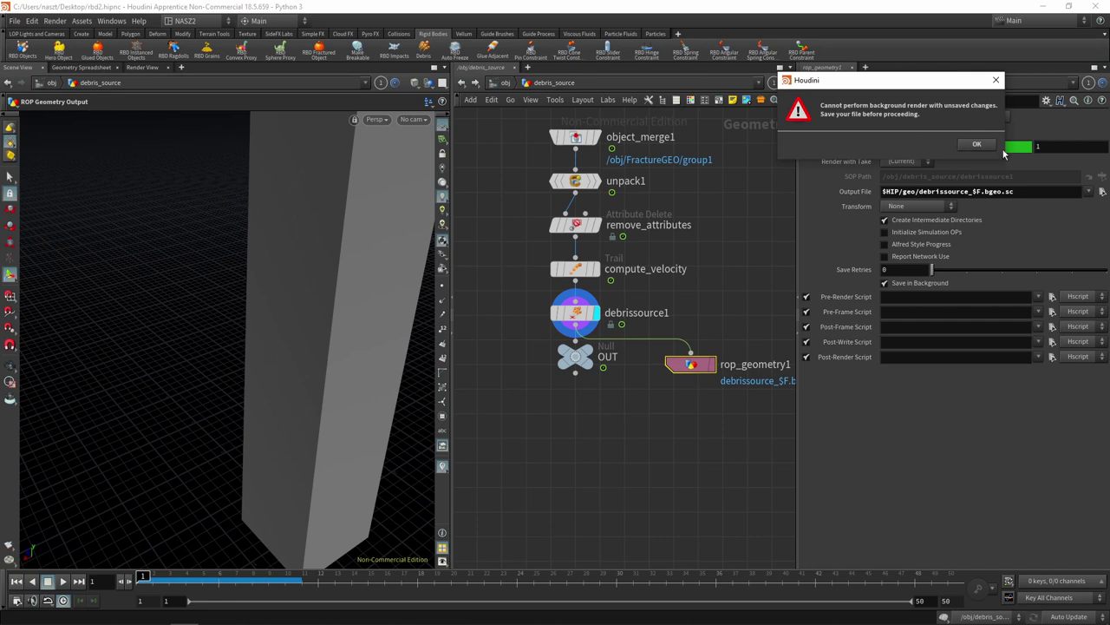
pyautogui.click(977, 145)
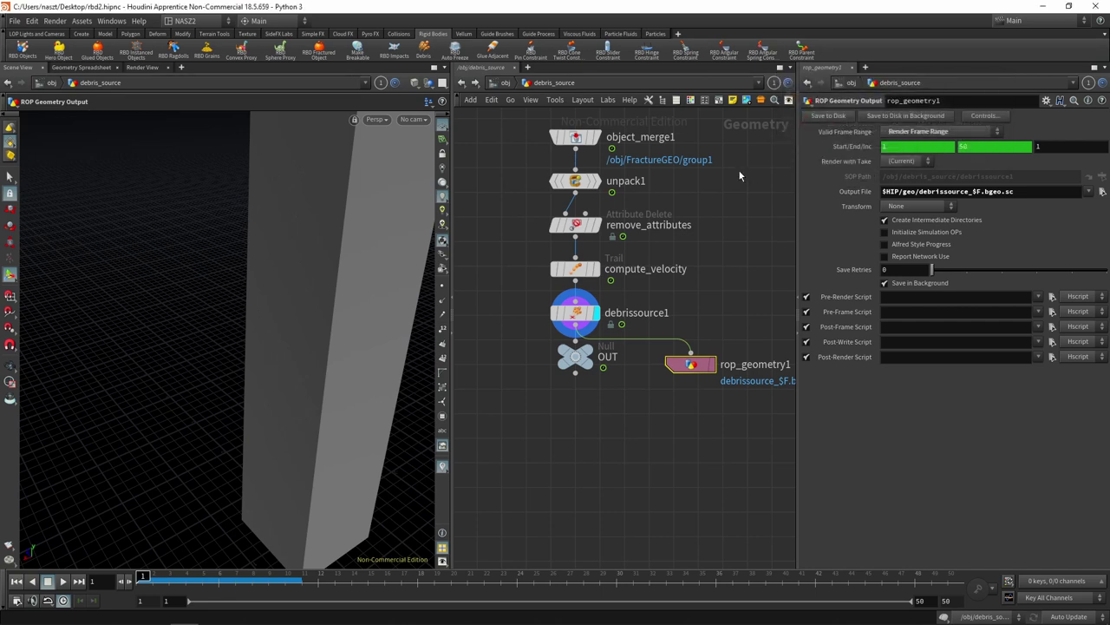
pyautogui.hotkey('ctrl', 's')
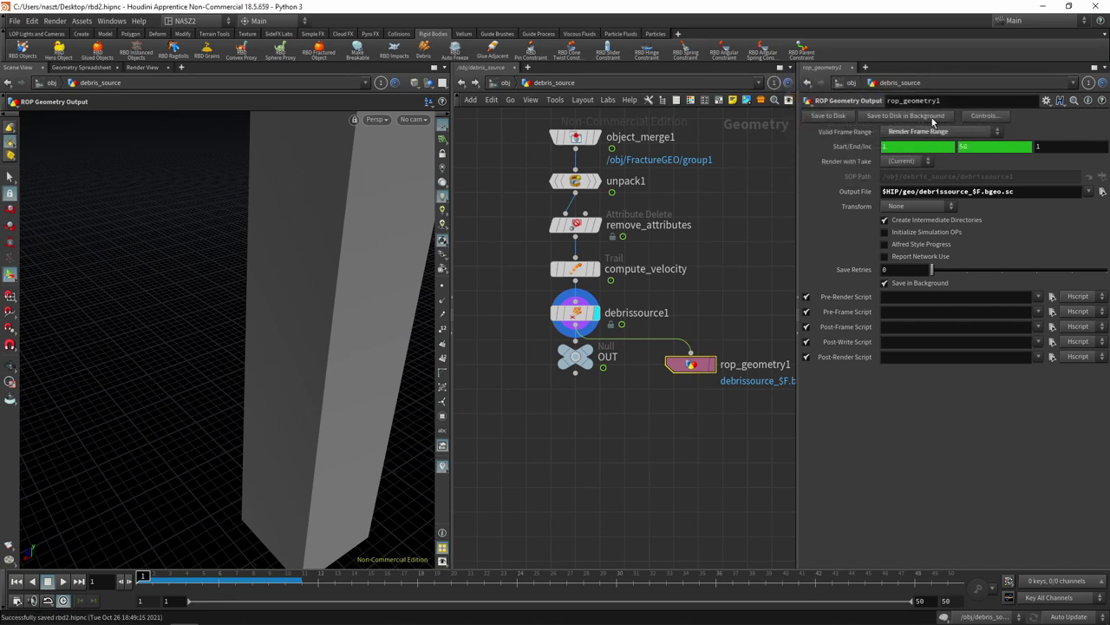
pyautogui.click(933, 120)
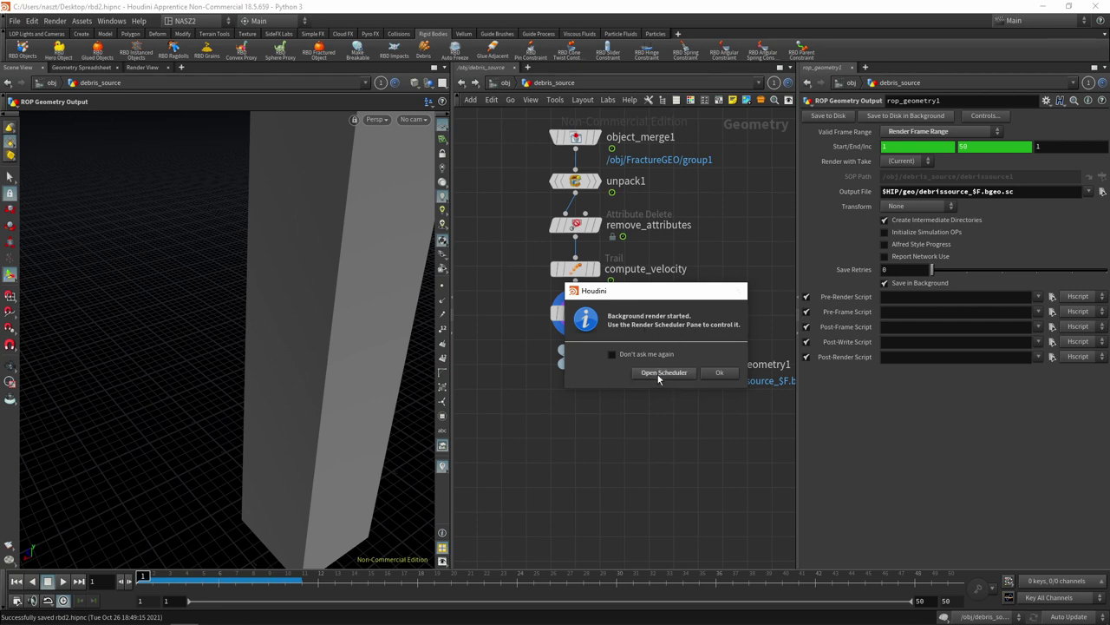
# - Open the Render Manager, clear the finished mantra_ipr job, and reposition the window during rendering
pyautogui.click(656, 374)
pyautogui.moveTo(643, 303); pyautogui.dragTo(524, 207)
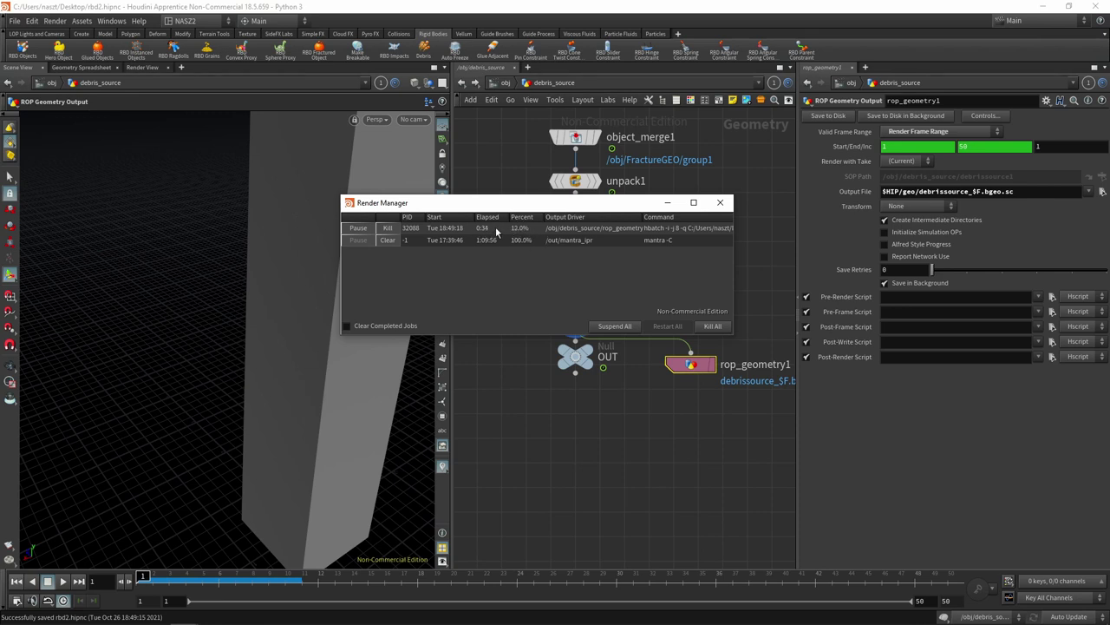
pyautogui.click(393, 243)
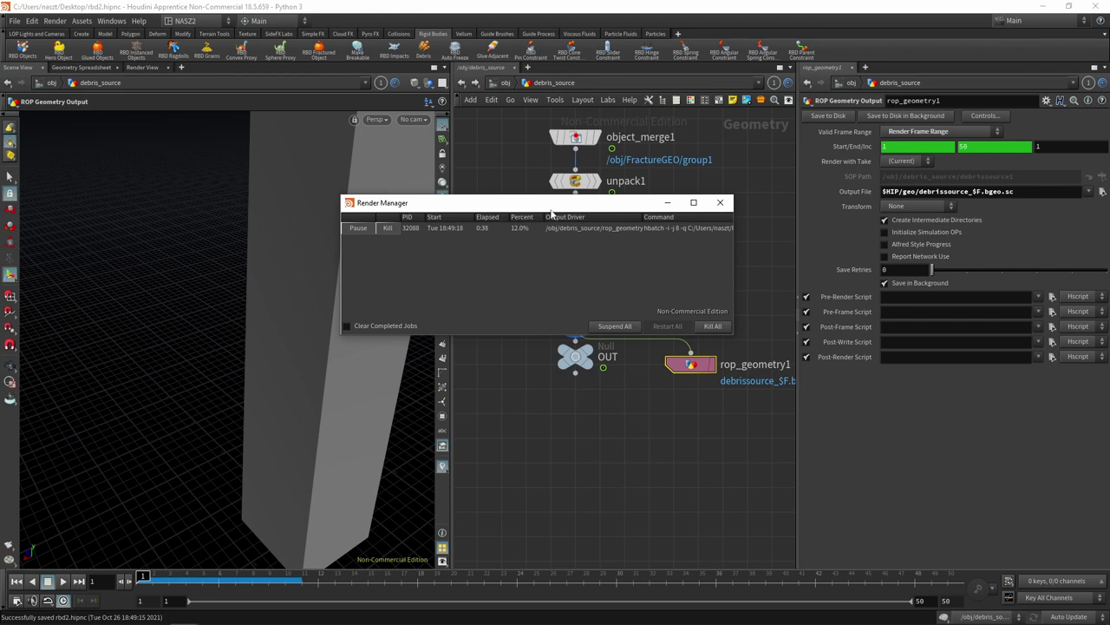
pyautogui.moveTo(551, 213); pyautogui.dragTo(376, 149)
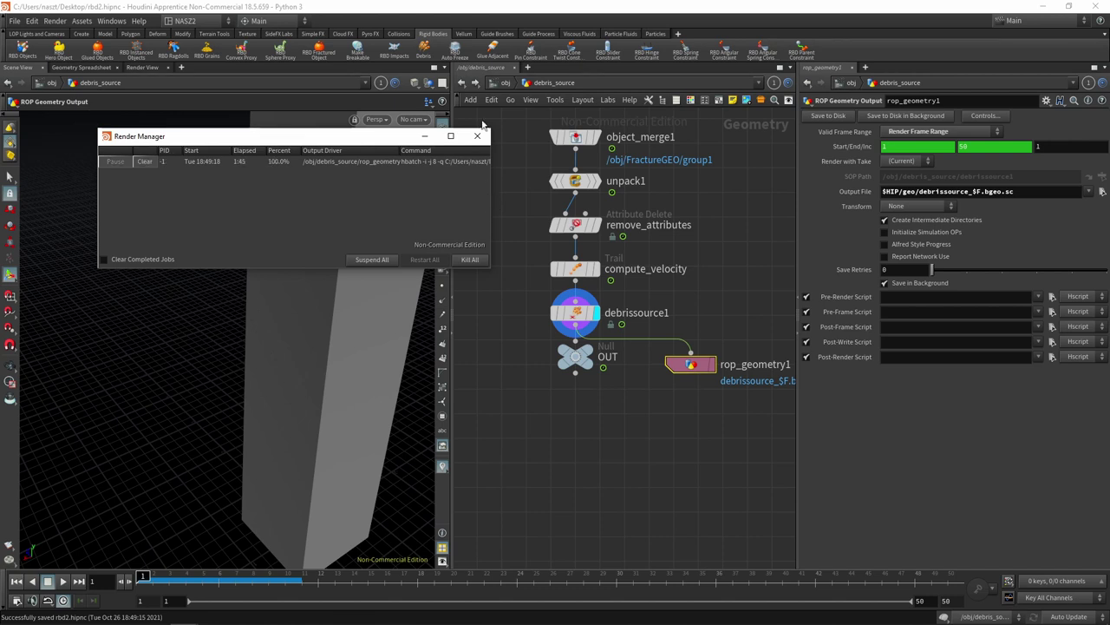
pyautogui.moveTo(376, 140); pyautogui.dragTo(397, 232)
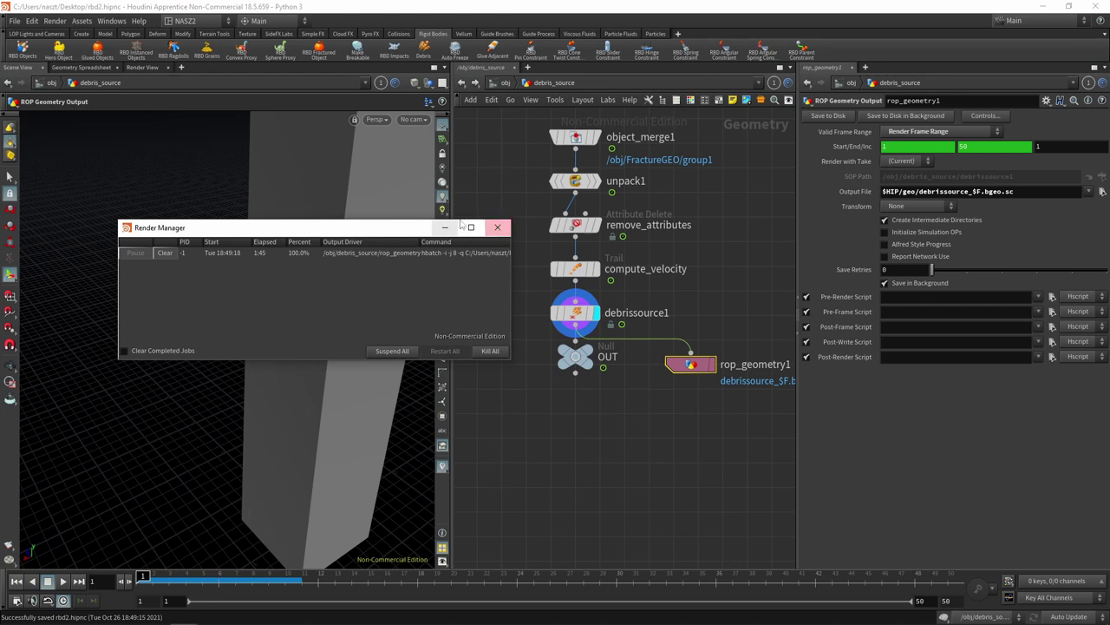
# - Close the Render Manager and add a File Cache node below OUT
pyautogui.click(498, 228)
pyautogui.press('Tab')
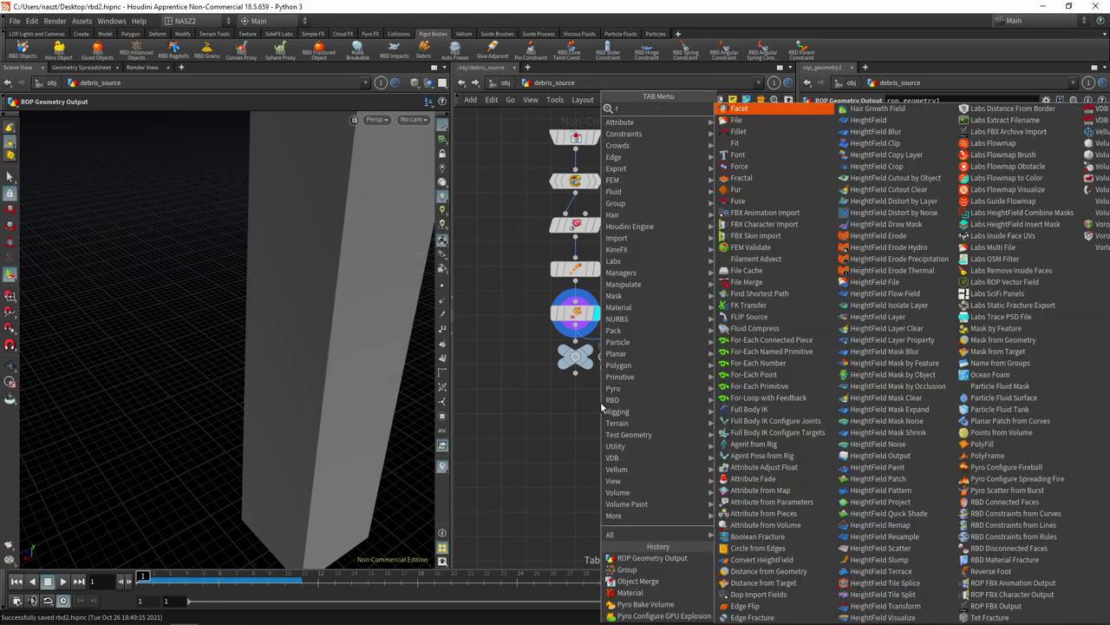
pyautogui.write('file')
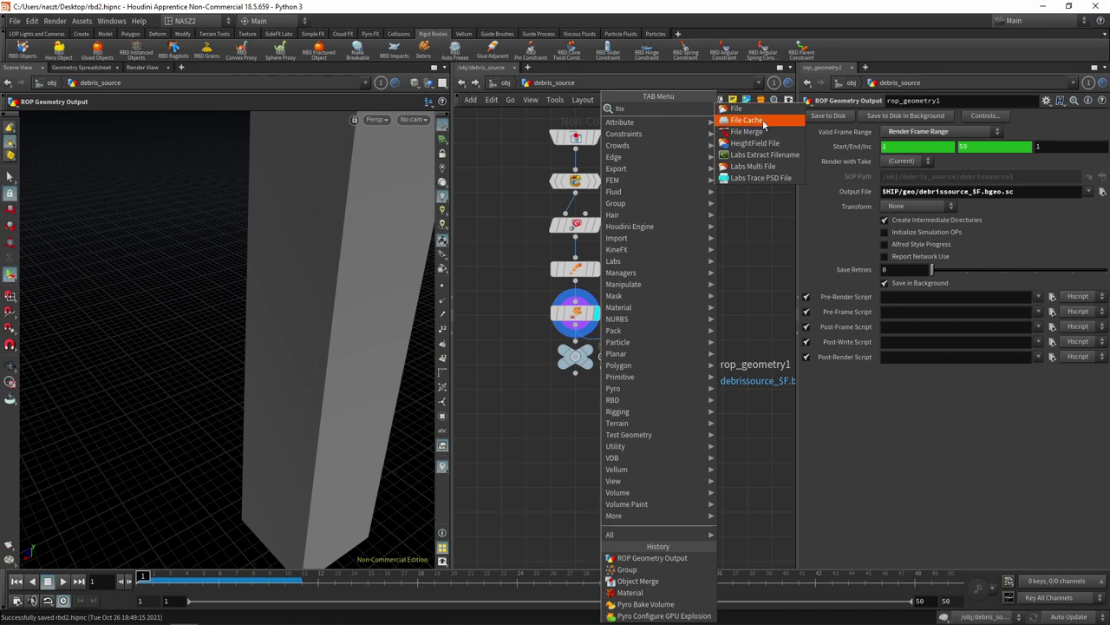
pyautogui.click(755, 120)
pyautogui.click(623, 412)
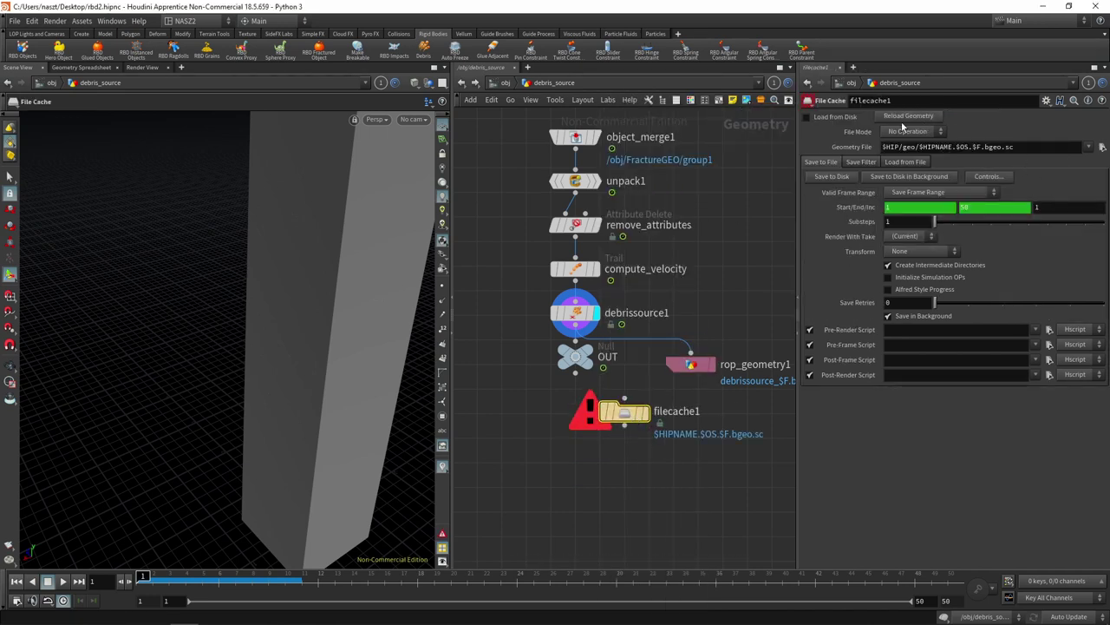
# - Enable Load from Disk with debrissource_$F.bgeo.sc and play the cached animation
pyautogui.click(820, 117)
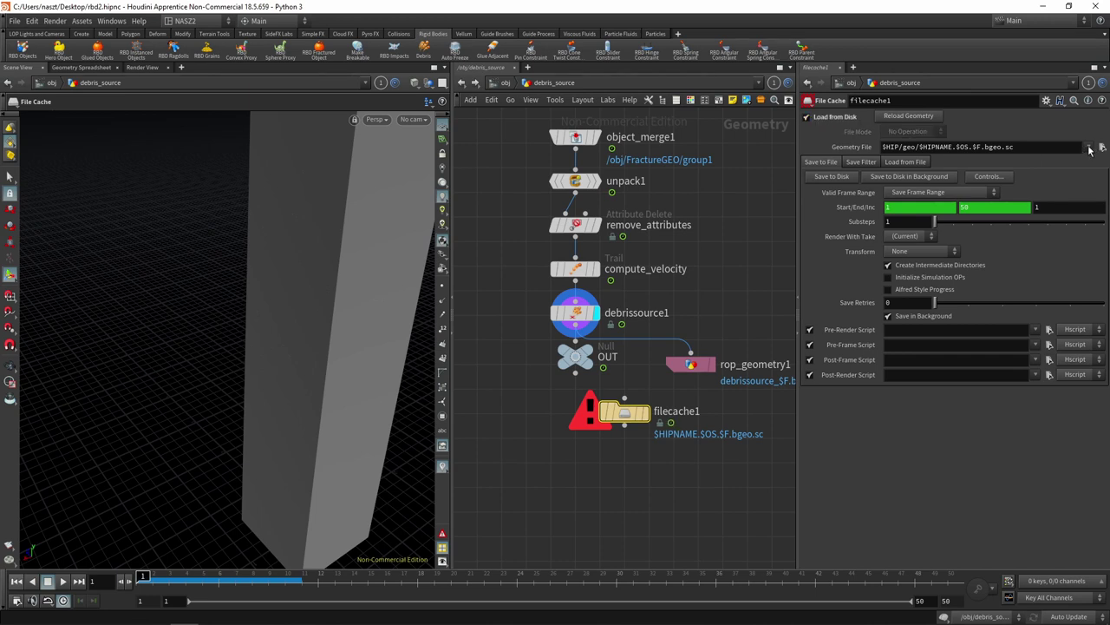
pyautogui.click(1094, 150)
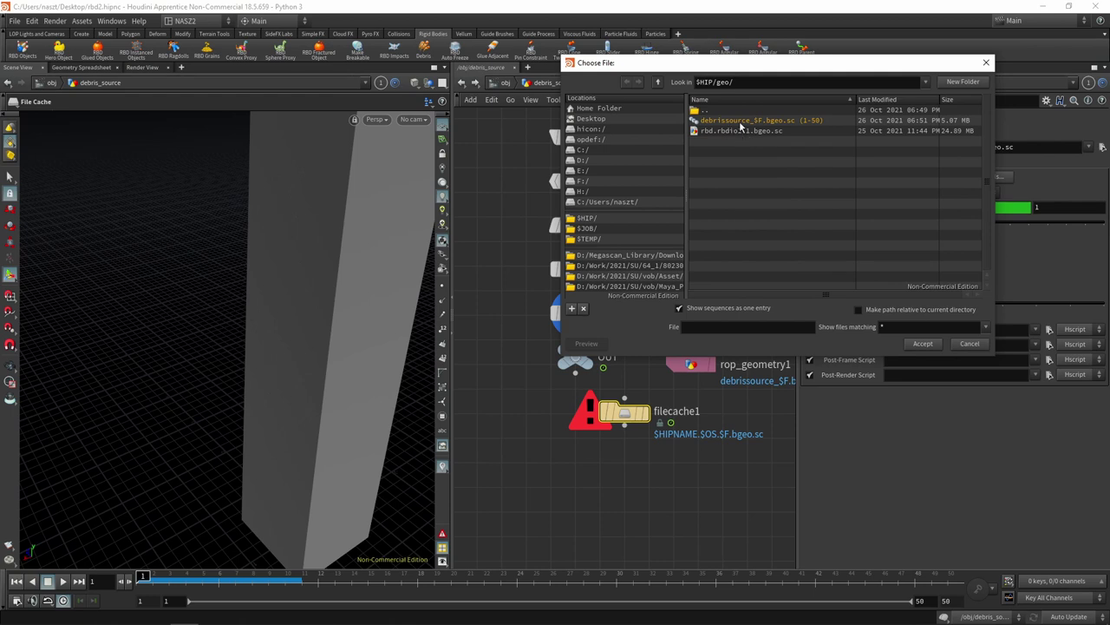
pyautogui.click(739, 123)
pyautogui.click(923, 343)
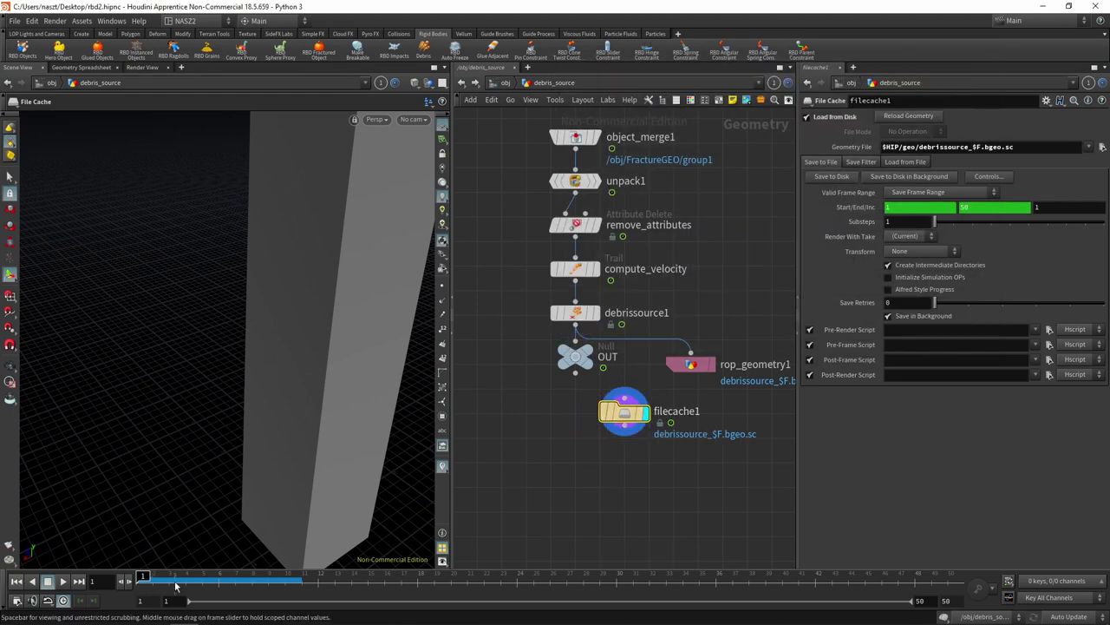
pyautogui.click(64, 581)
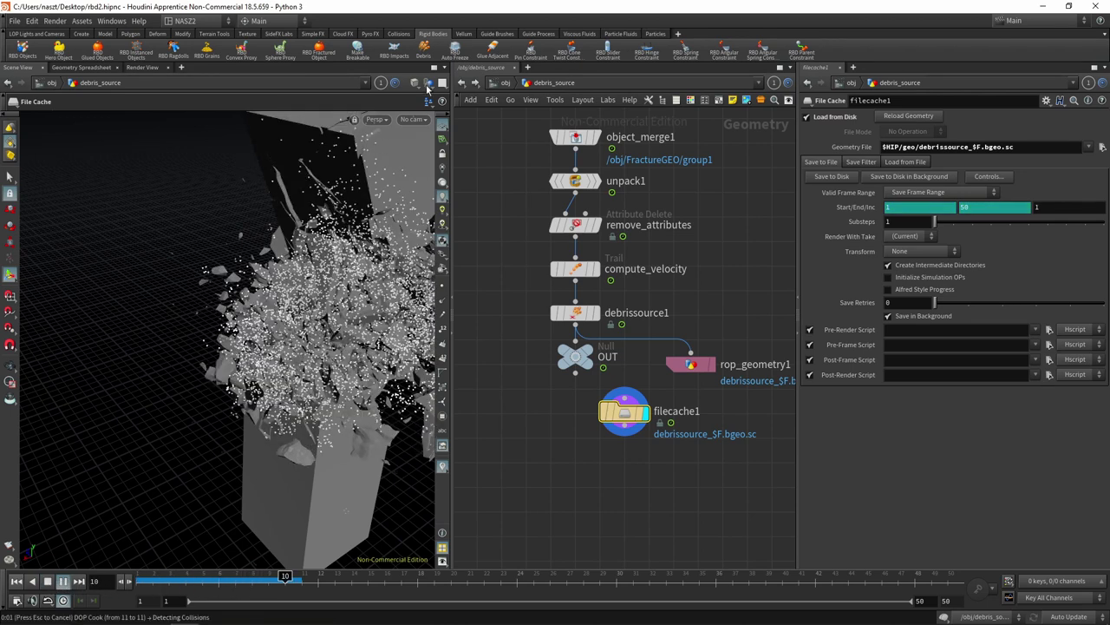
# - Set the viewport to Hide Other Objects, then play and scrub the cached debris
pyautogui.click(429, 84)
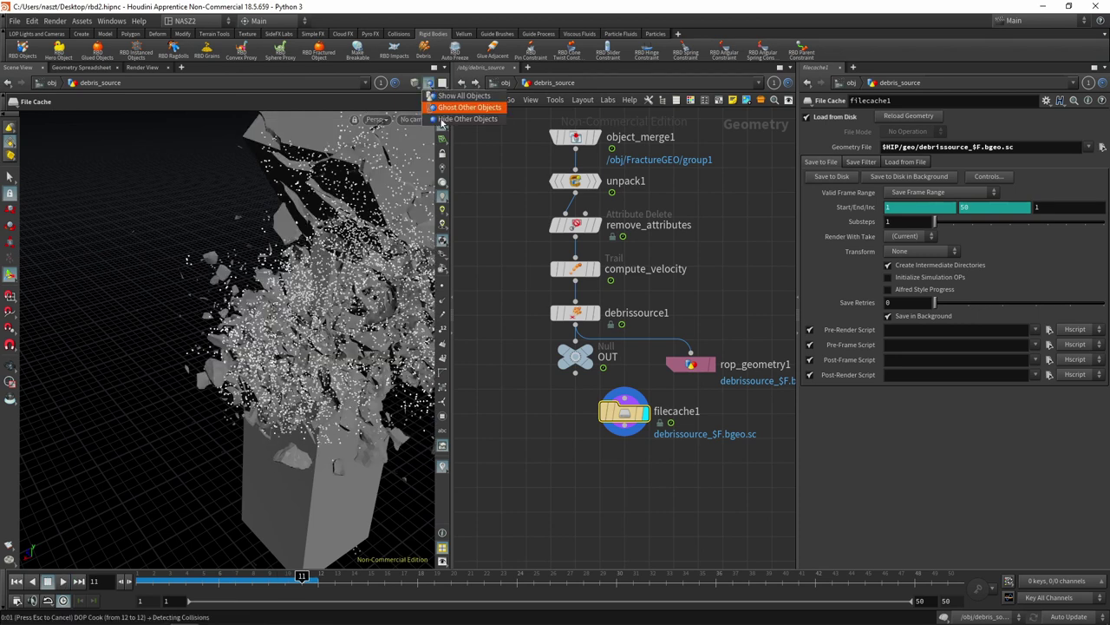
pyautogui.click(447, 120)
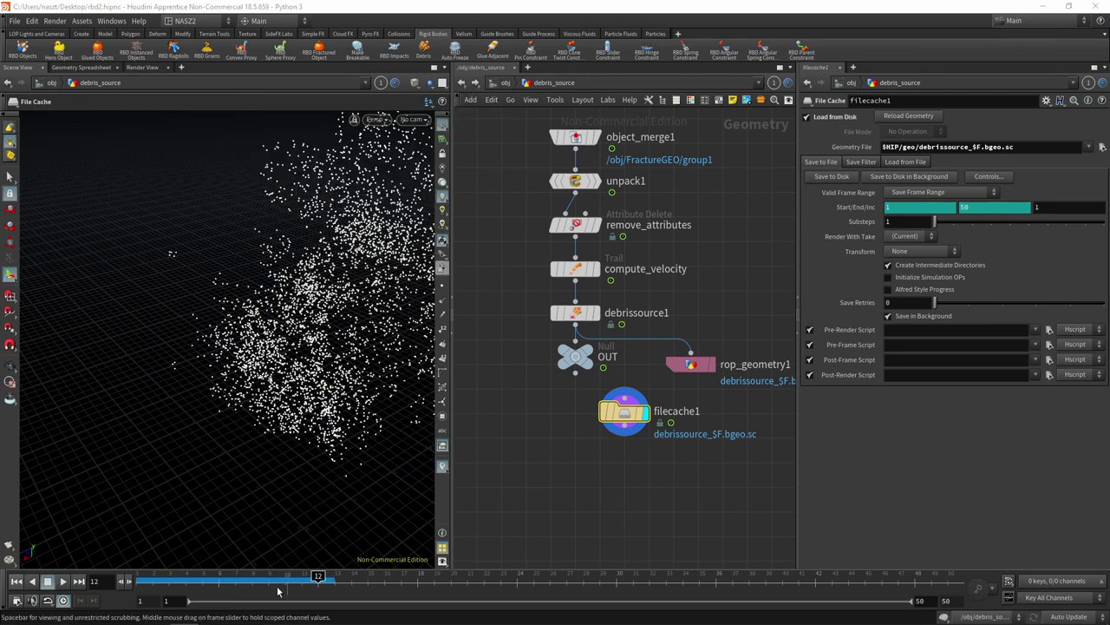
pyautogui.click(62, 581)
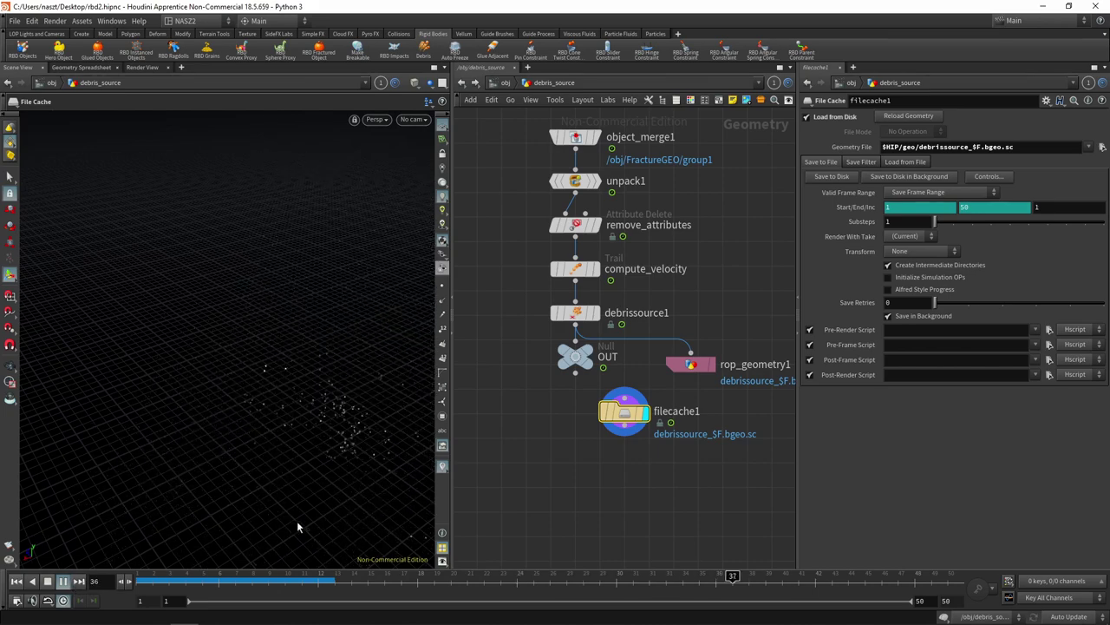
pyautogui.press('Escape')
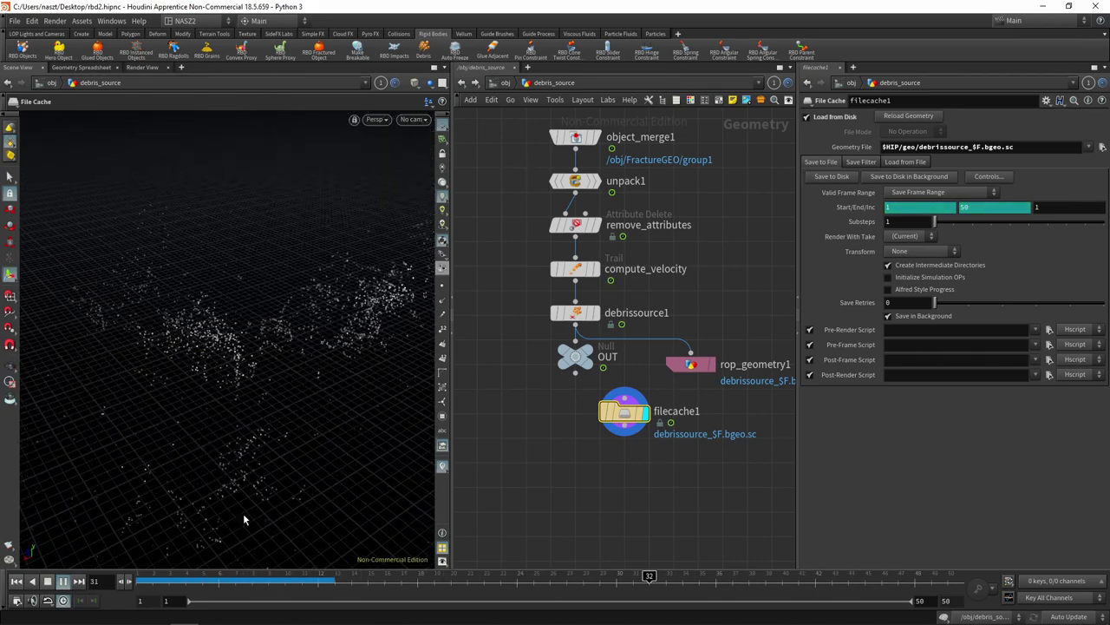
pyautogui.moveTo(301, 576)
pyautogui.mouseDown()
pyautogui.moveTo(642, 585)
pyautogui.moveTo(308, 577)
pyautogui.moveTo(705, 598)
pyautogui.moveTo(220, 577)
pyautogui.moveTo(607, 581)
pyautogui.moveTo(798, 597)
pyautogui.moveTo(993, 590)
pyautogui.moveTo(217, 555)
pyautogui.moveTo(373, 546)
pyautogui.mouseUp()
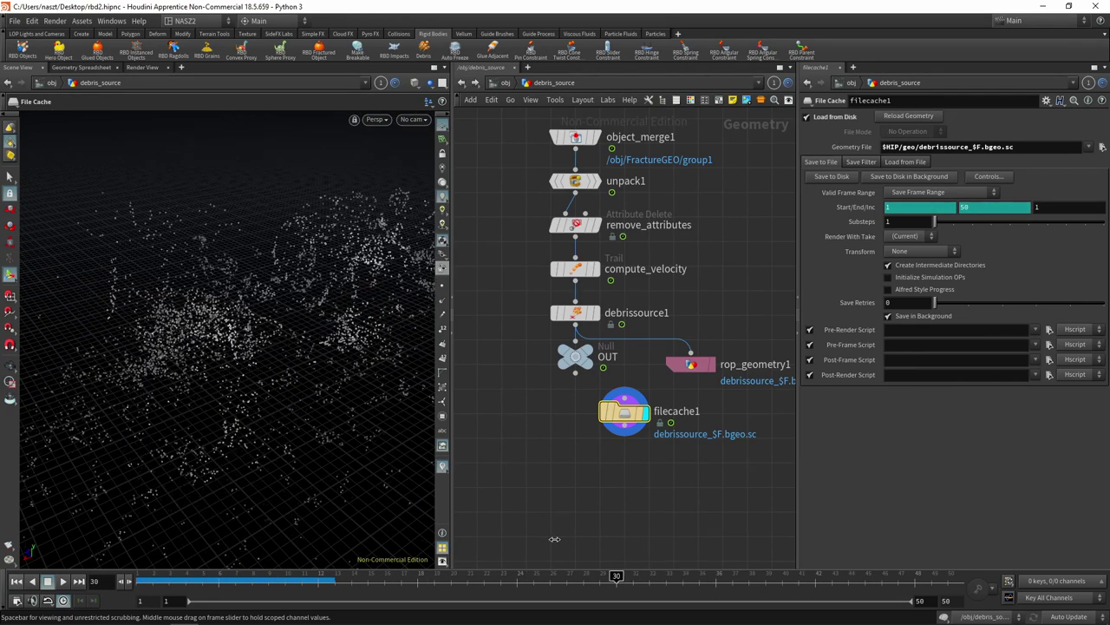
# - Wire OUT's input to filecache1's output, select OUT, and go up to /obj
pyautogui.moveTo(579, 370)
pyautogui.mouseDown()
pyautogui.moveTo(555, 510)
pyautogui.moveTo(564, 525)
pyautogui.mouseUp()
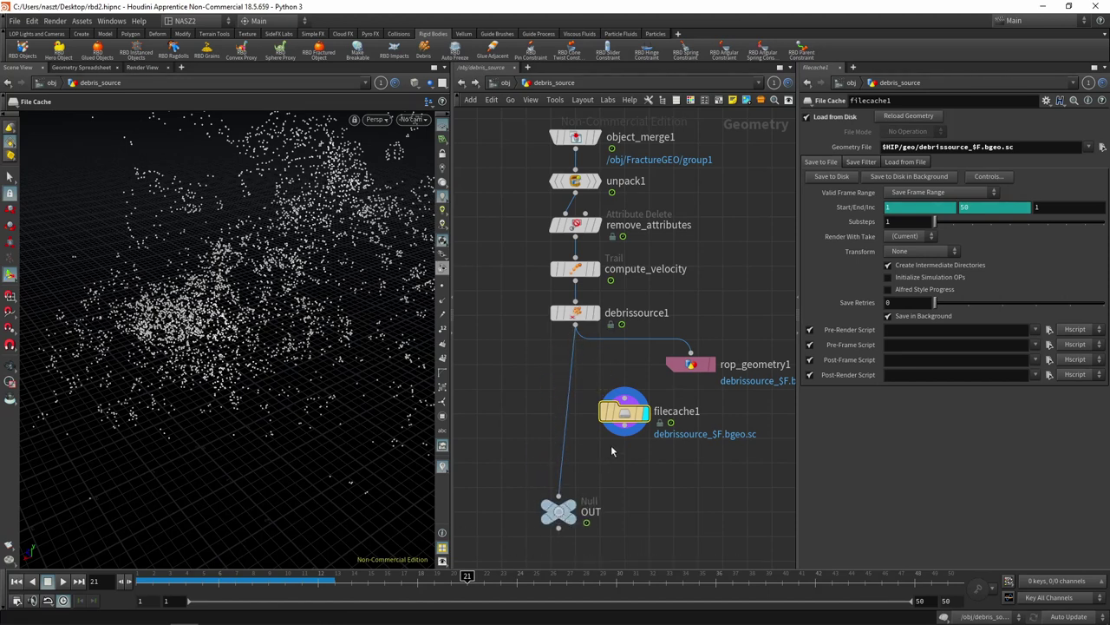
pyautogui.moveTo(621, 431)
pyautogui.mouseDown()
pyautogui.moveTo(560, 493)
pyautogui.moveTo(625, 484)
pyautogui.mouseUp()
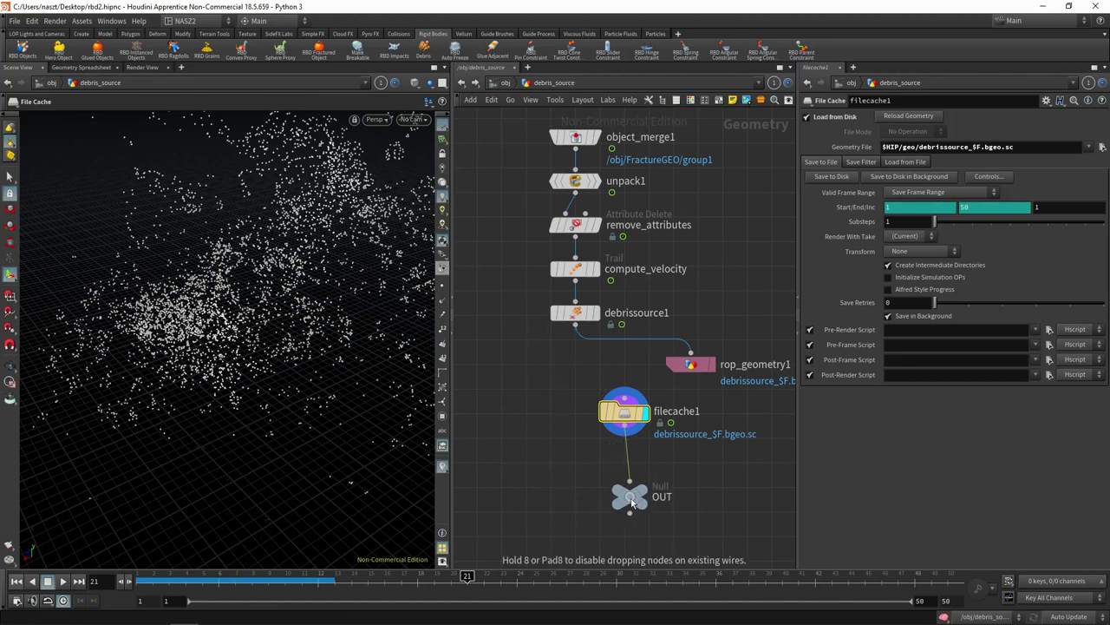
pyautogui.click(623, 484)
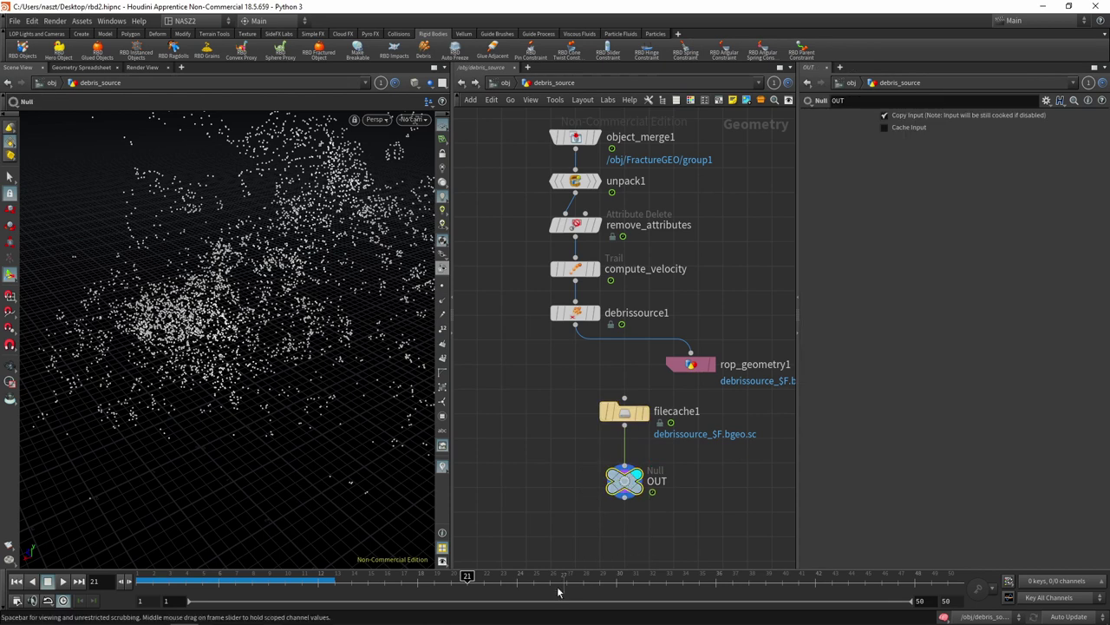
pyautogui.click(504, 83)
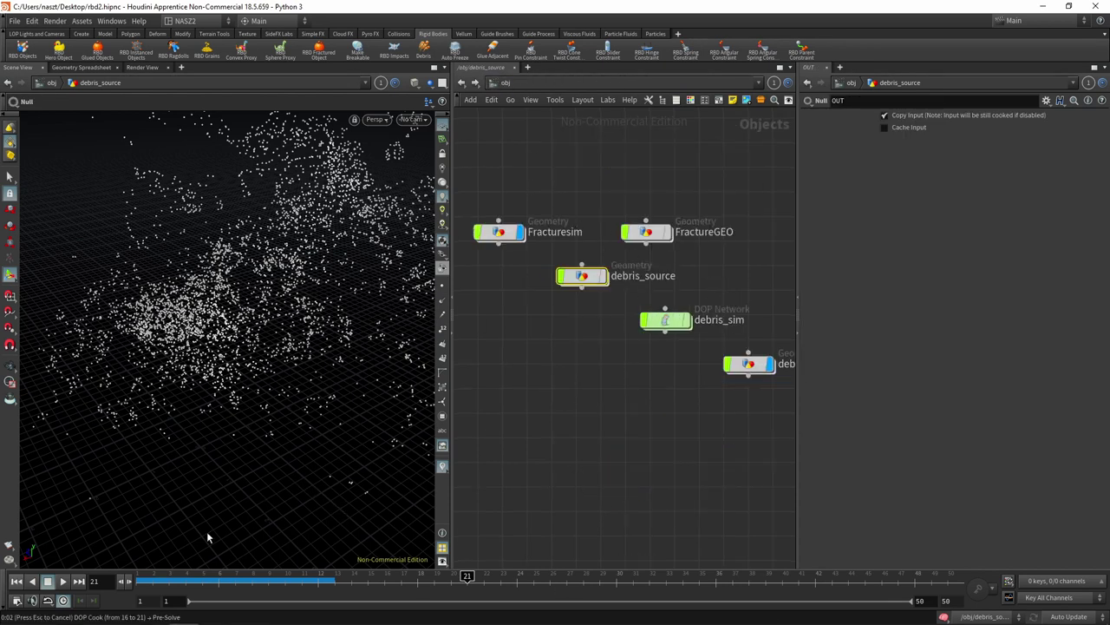
pyautogui.press('u')
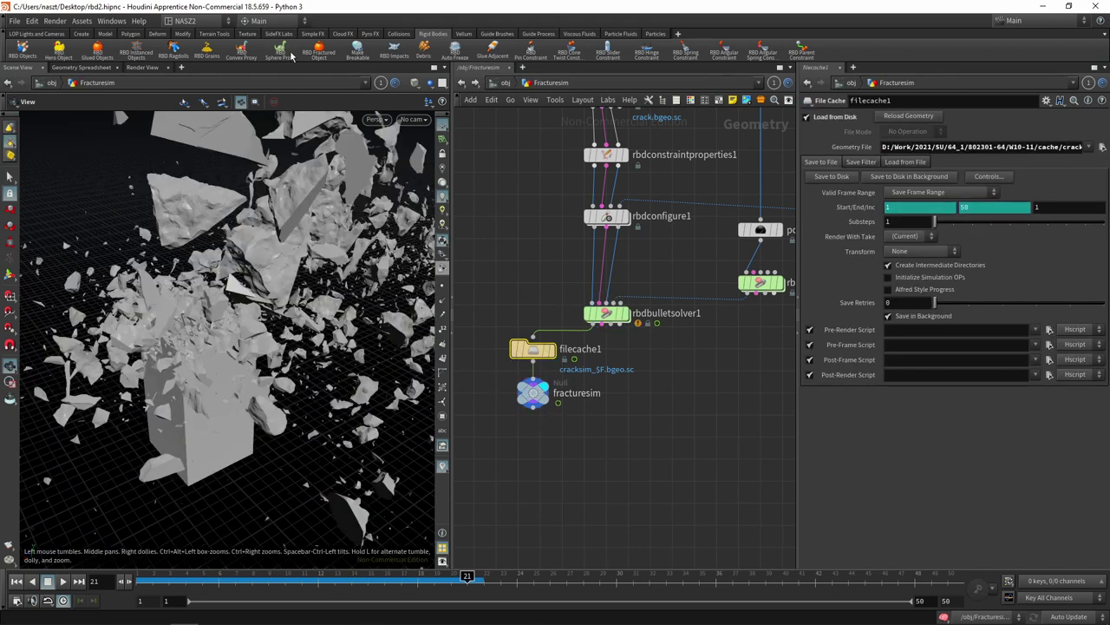
# - Enter debris_sim, reposition popsolver1 and popsource1, and return to /obj
pyautogui.click(503, 83)
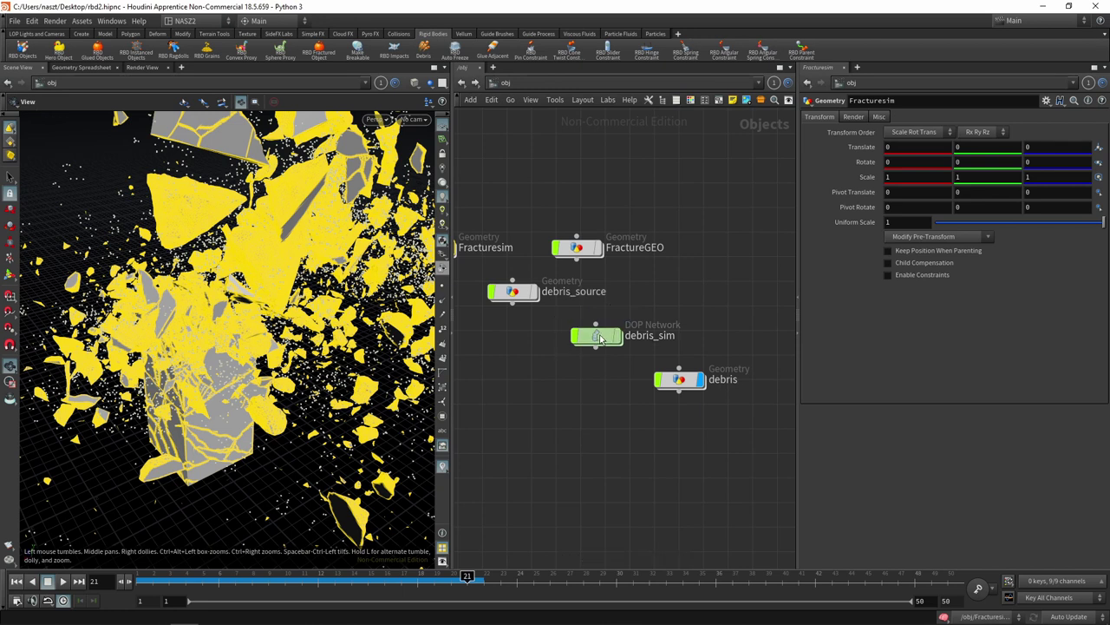
pyautogui.doubleClick(601, 336)
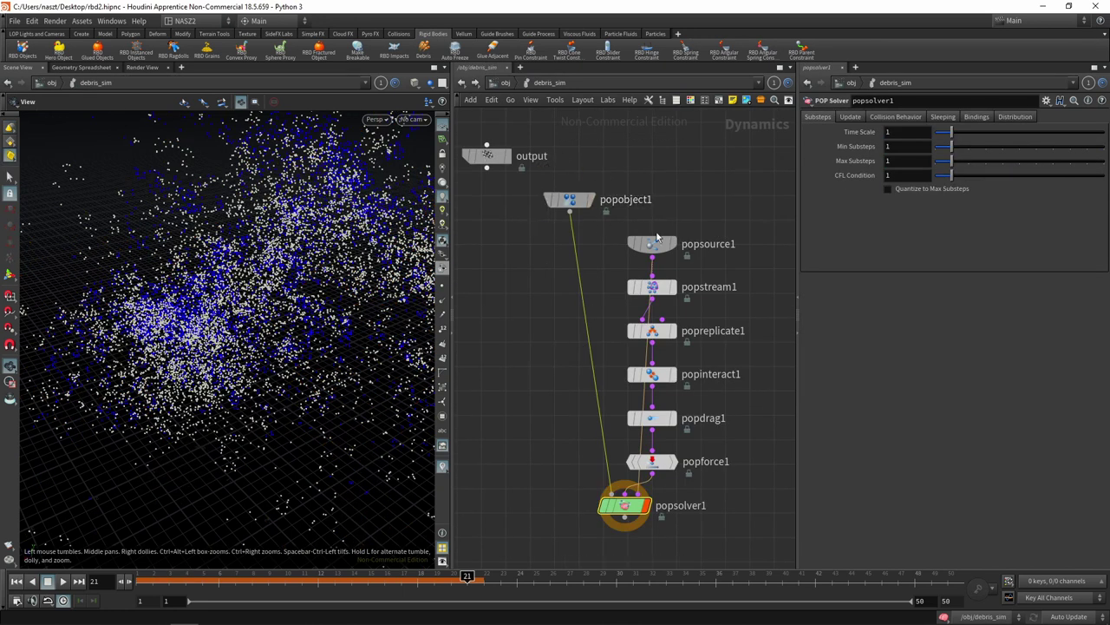
pyautogui.moveTo(624, 505)
pyautogui.mouseDown()
pyautogui.moveTo(560, 299)
pyautogui.moveTo(579, 519)
pyautogui.mouseUp()
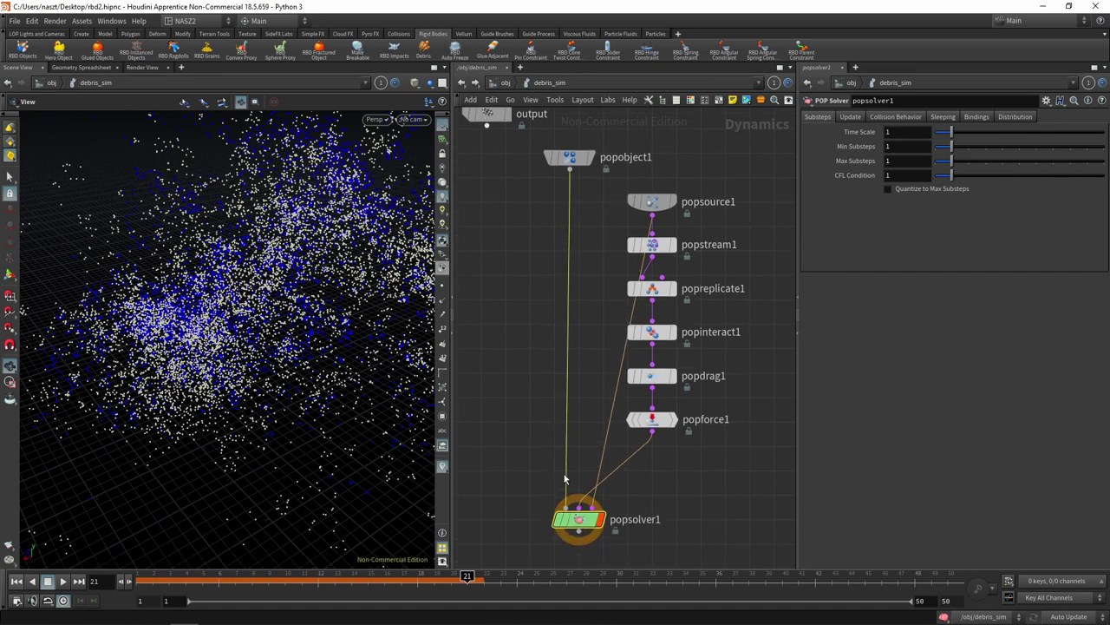
pyautogui.moveTo(651, 201); pyautogui.dragTo(644, 199)
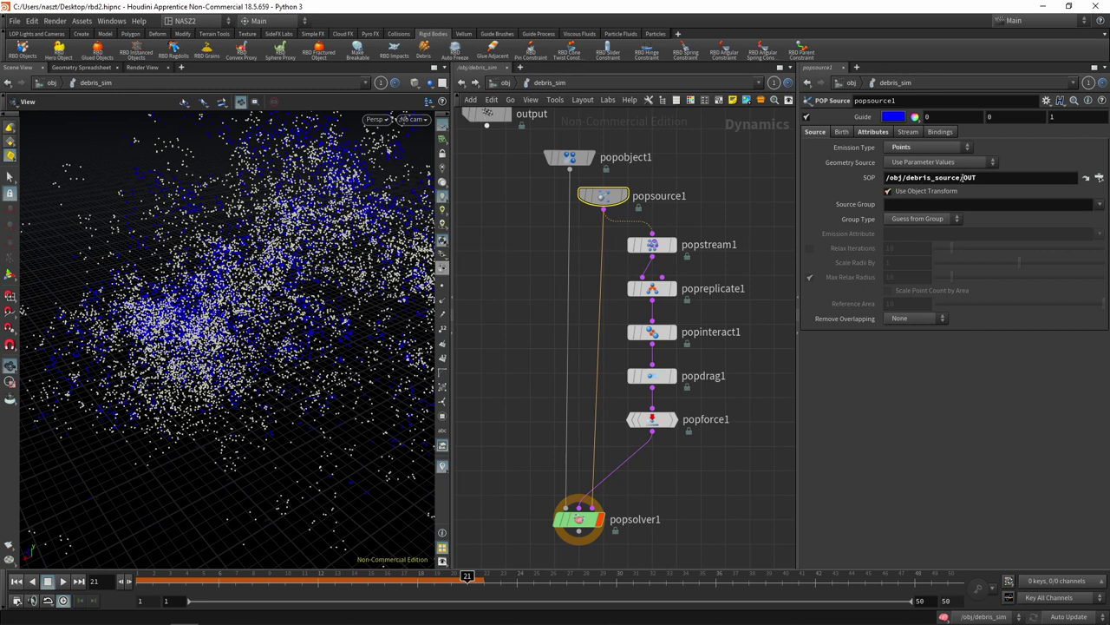
pyautogui.click(500, 82)
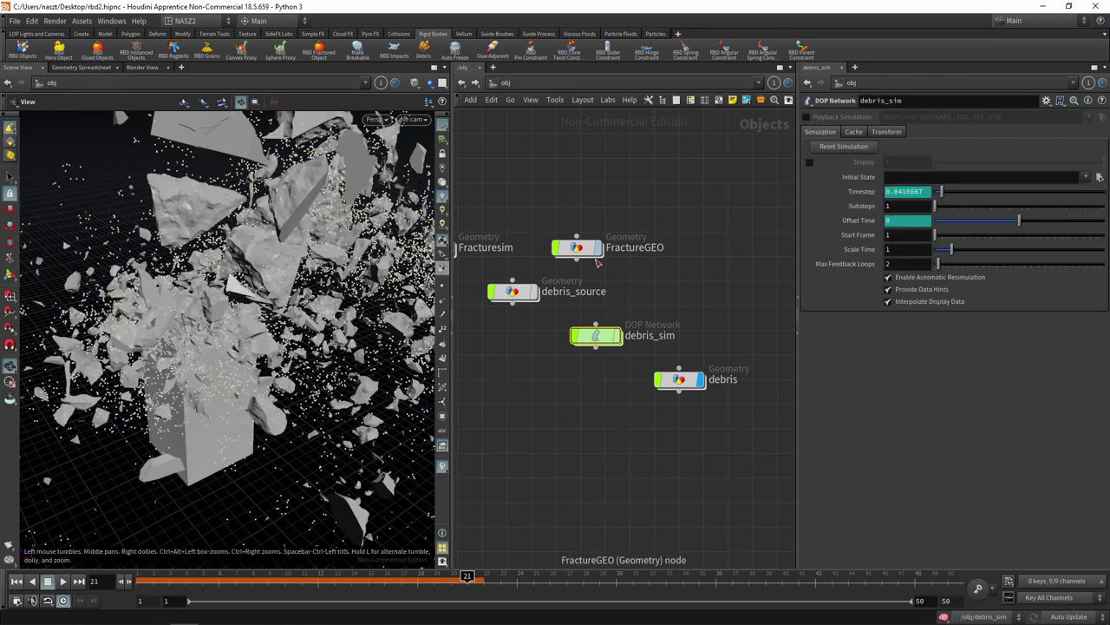
# - Check debris_source's SOP chain, reopen debris_sim at frame 1, and move popobject1 beside popsolver1
pyautogui.moveTo(512, 295); pyautogui.dragTo(634, 297, button='middle')
pyautogui.doubleClick(633, 296)
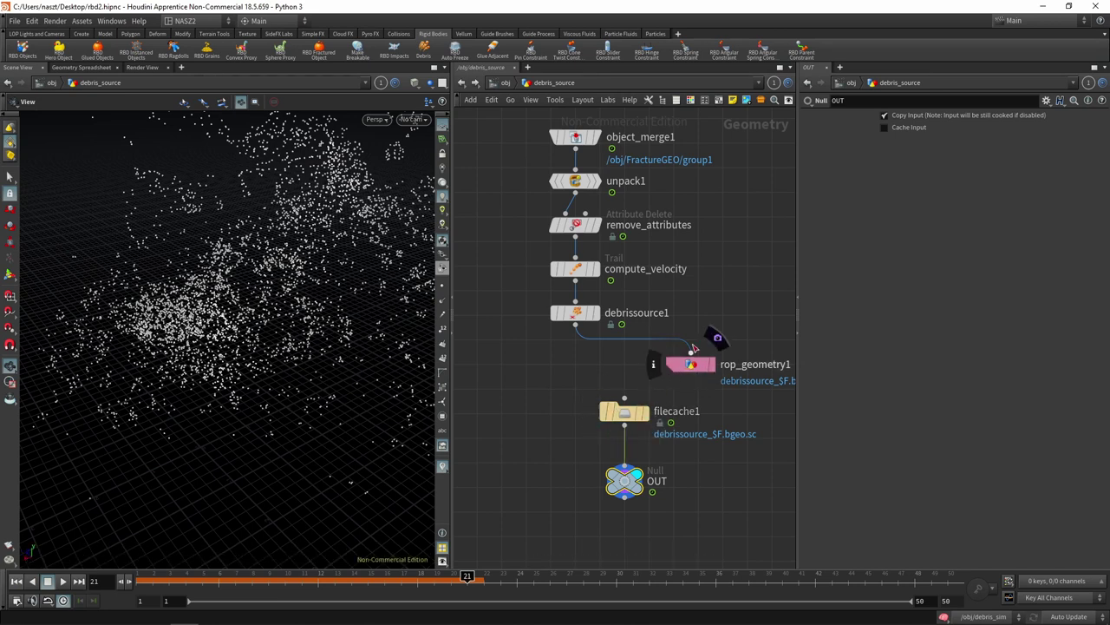
pyautogui.click(502, 82)
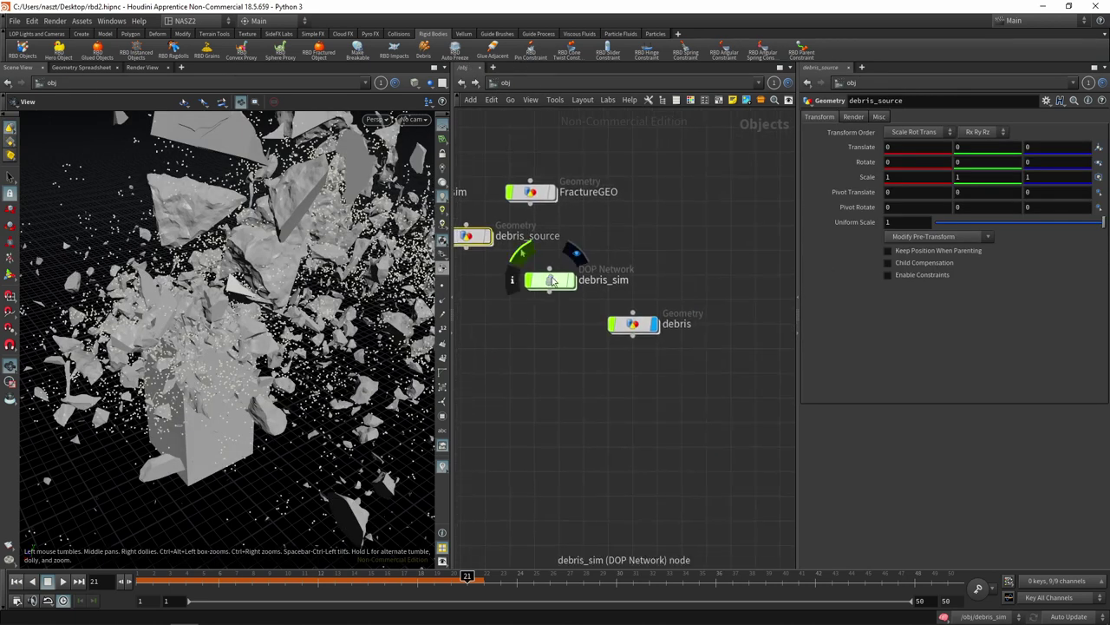
pyautogui.doubleClick(557, 282)
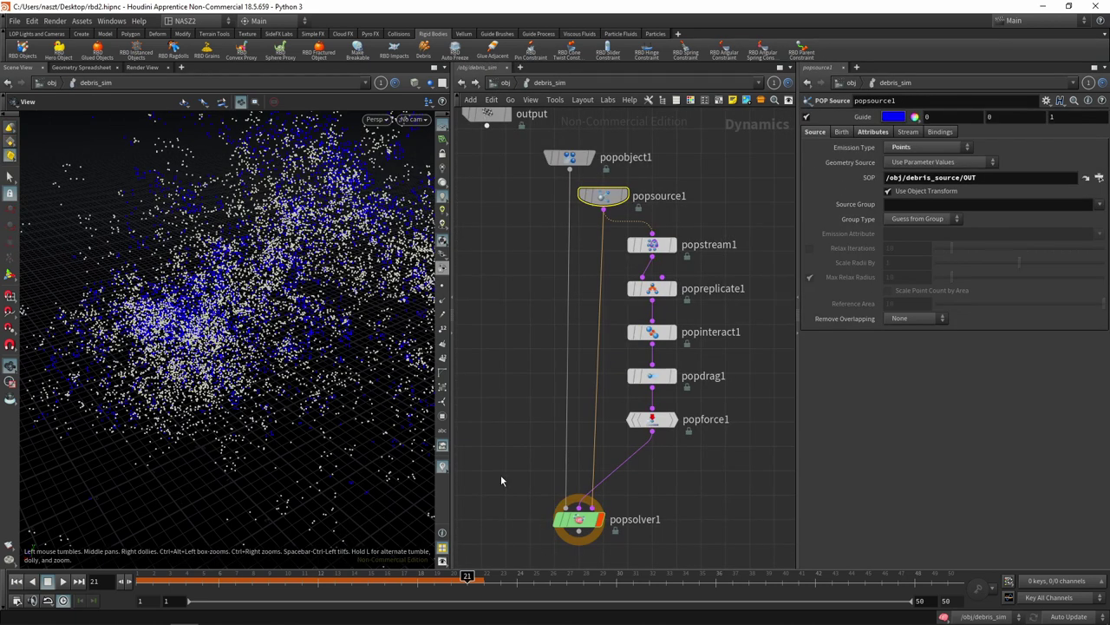
pyautogui.click(15, 582)
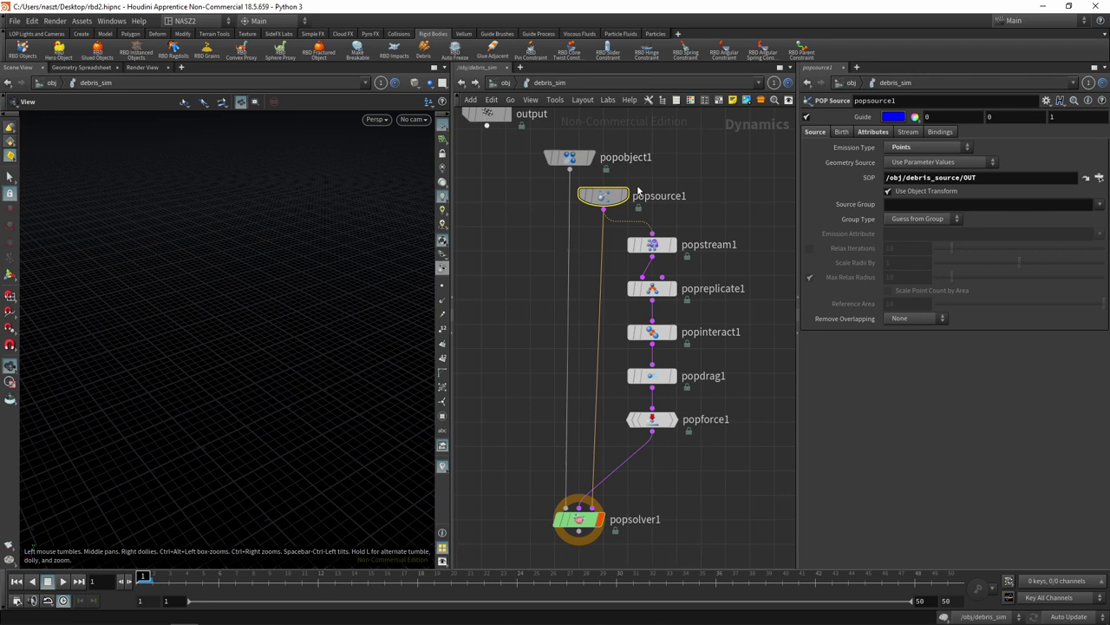
pyautogui.moveTo(577, 161); pyautogui.dragTo(486, 438)
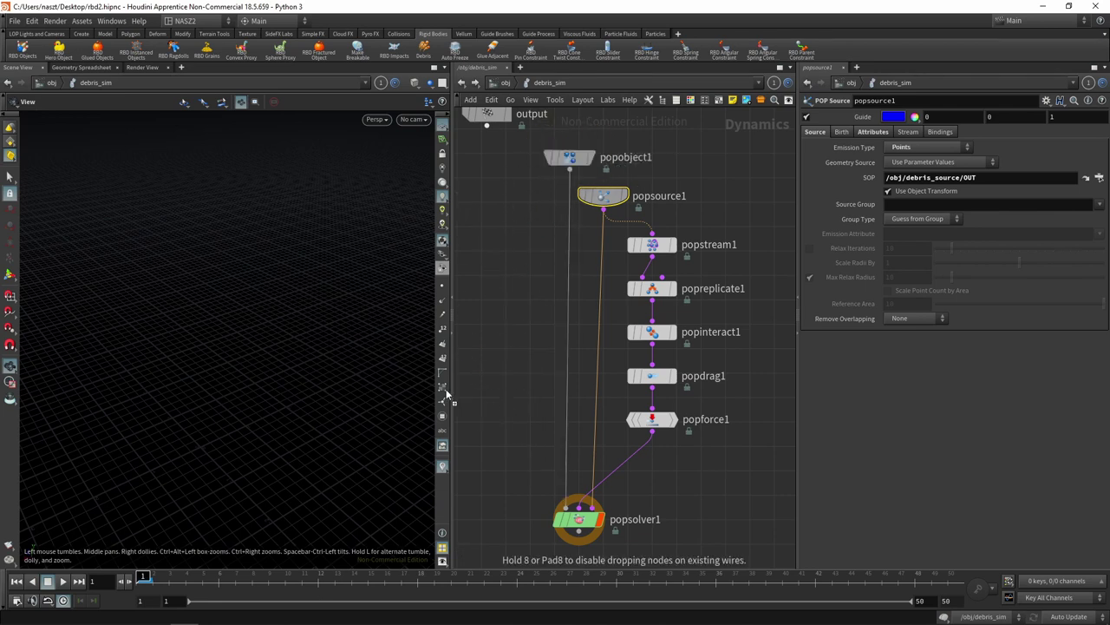
pyautogui.moveTo(528, 330); pyautogui.dragTo(550, 247, button='middle')
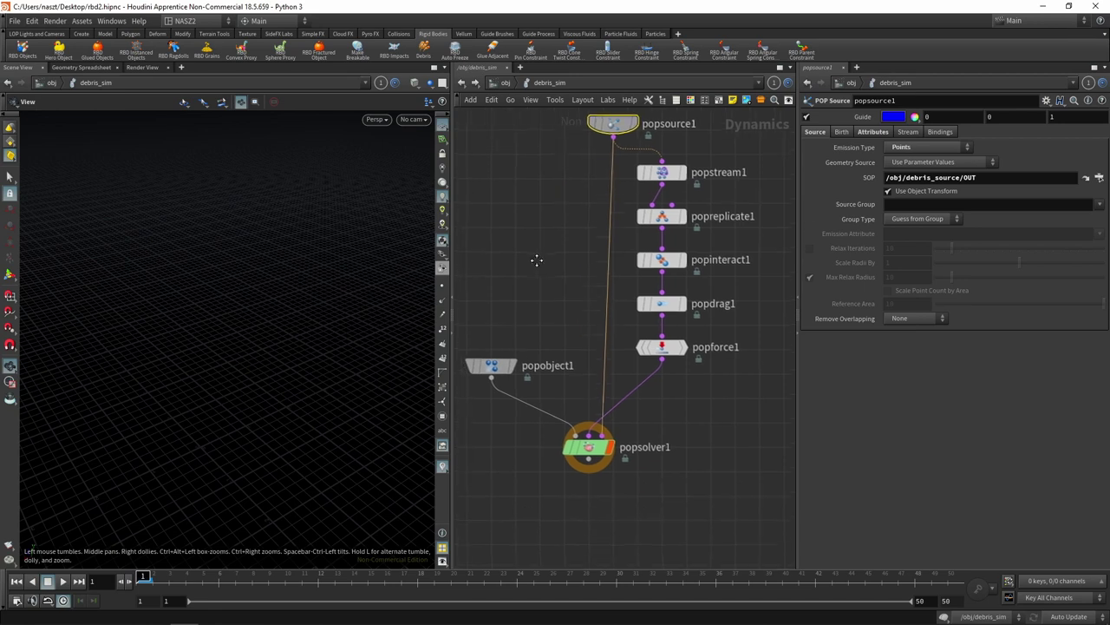
# - Display popsource1's output to check the sourced points, then restore popsolver1's display
pyautogui.click(614, 444)
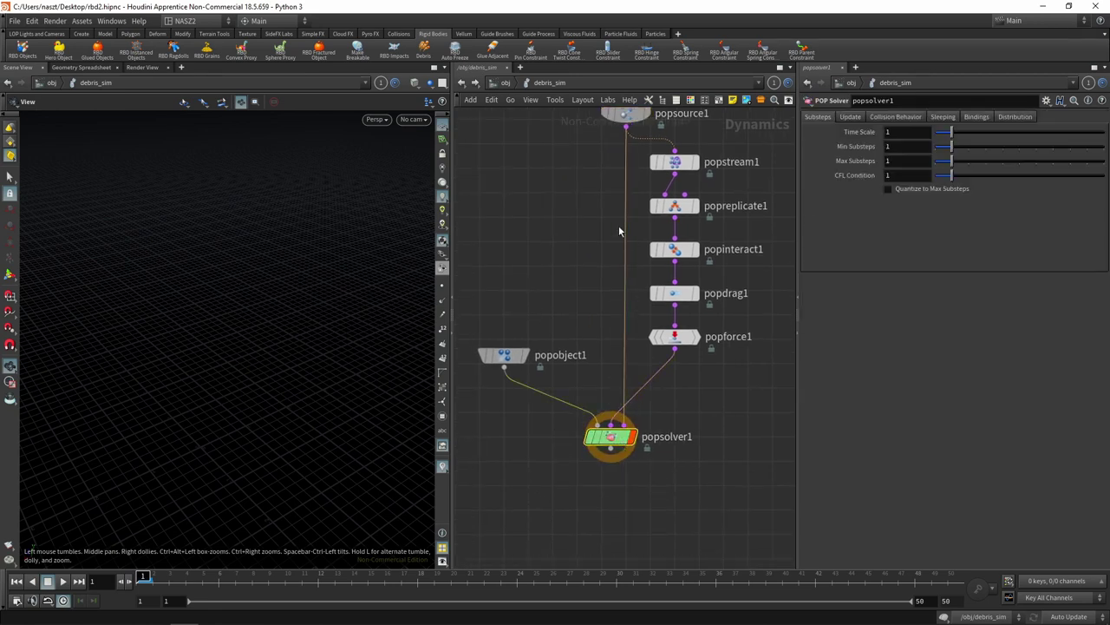
pyautogui.moveTo(578, 183); pyautogui.dragTo(555, 219, button='middle')
pyautogui.click(602, 157)
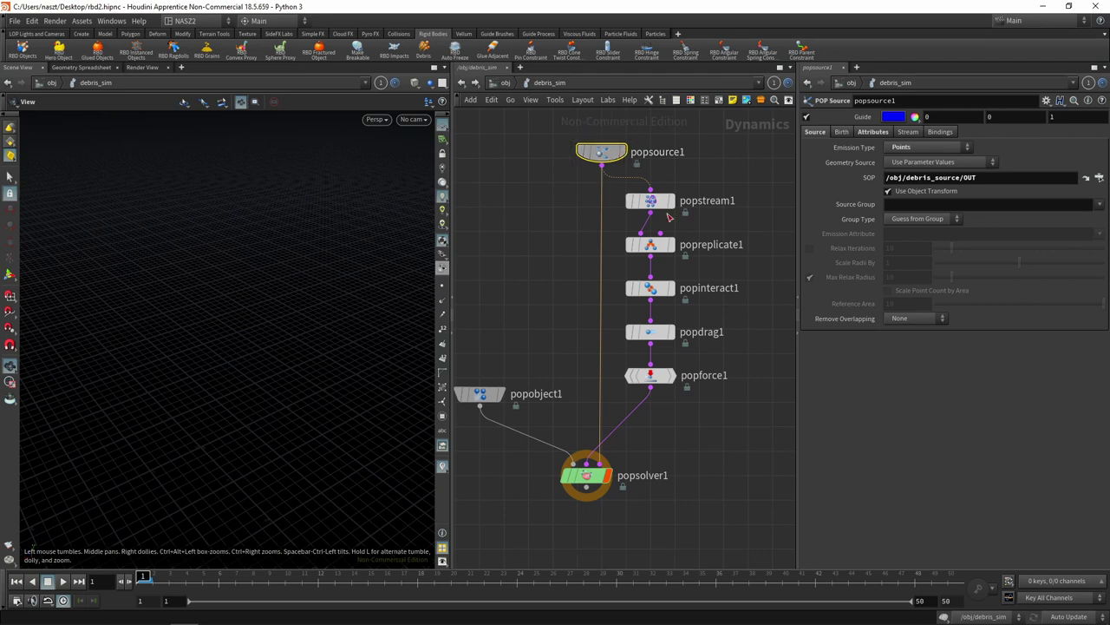
pyautogui.click(624, 151)
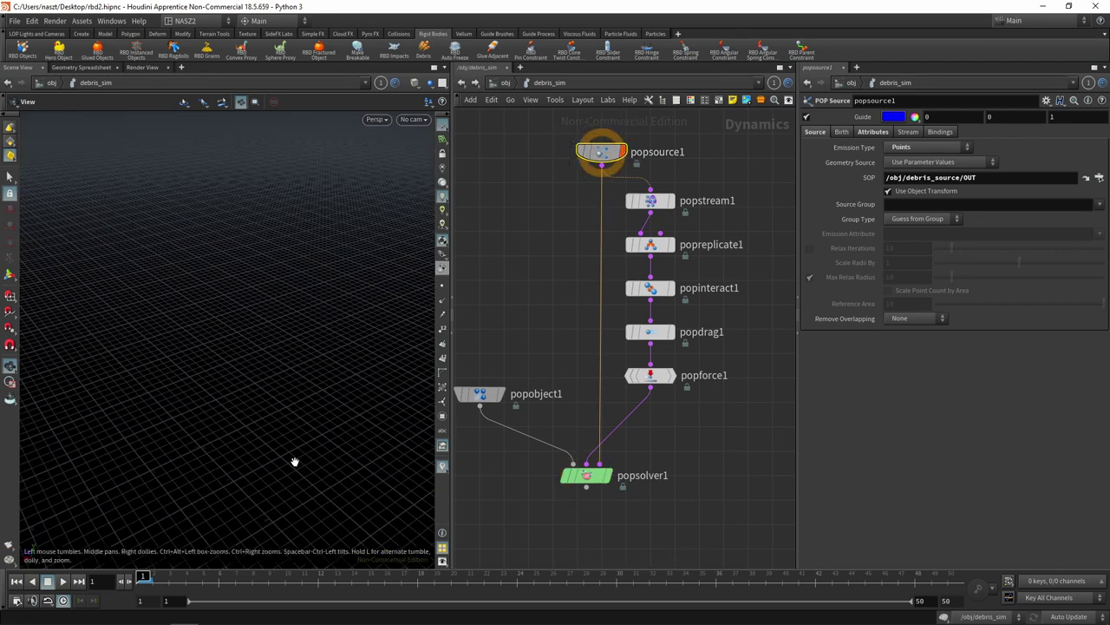
pyautogui.click(271, 576)
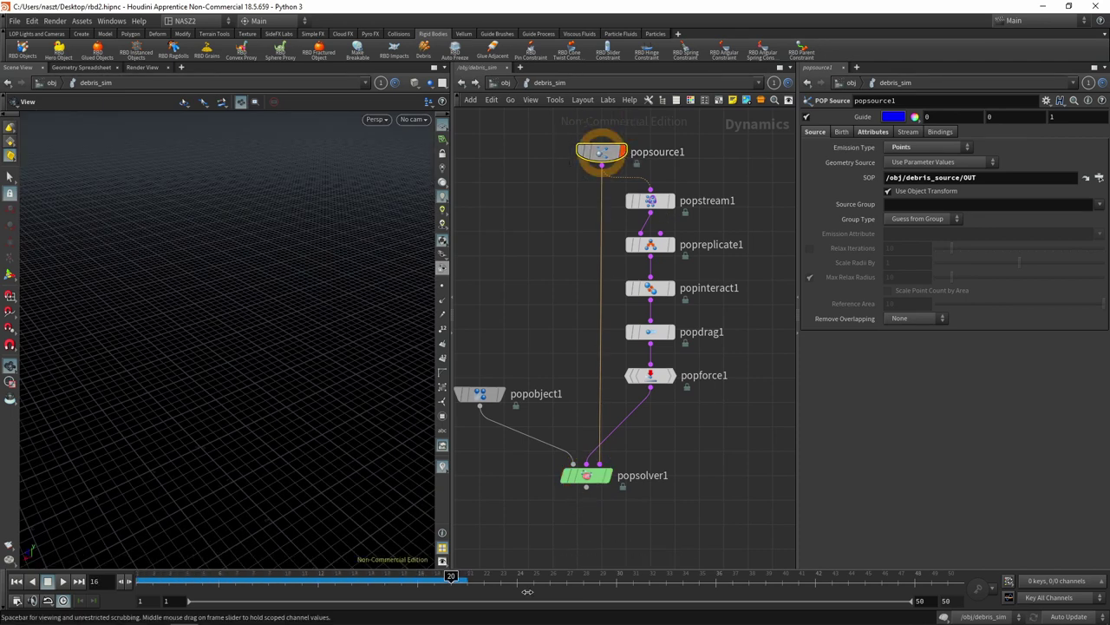
pyautogui.moveTo(271, 577); pyautogui.dragTo(335, 577)
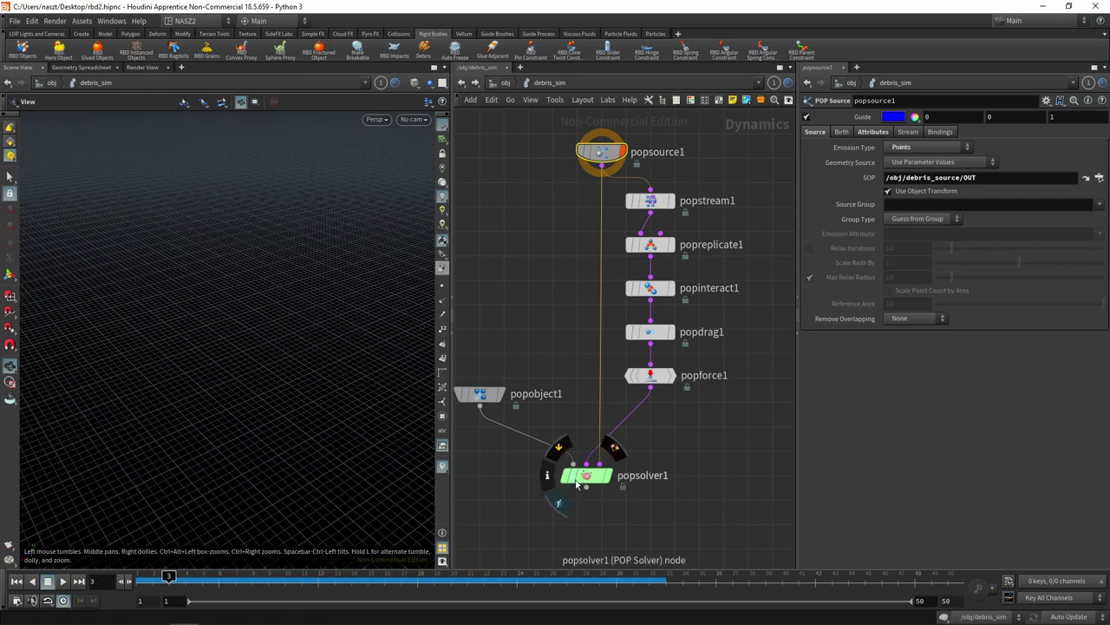
pyautogui.click(605, 455)
pyautogui.moveTo(191, 577)
pyautogui.mouseDown()
pyautogui.moveTo(256, 593)
pyautogui.moveTo(302, 577)
pyautogui.mouseUp()
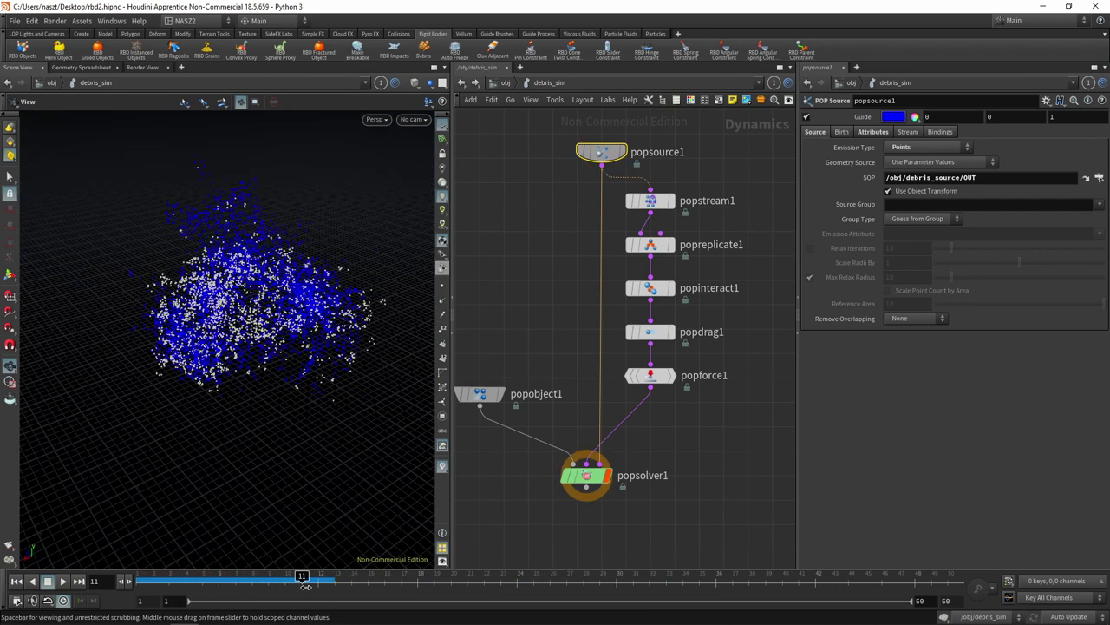
# - Bypass the five nodes from popstream1 through popforce1
pyautogui.moveTo(760, 179); pyautogui.dragTo(613, 431)
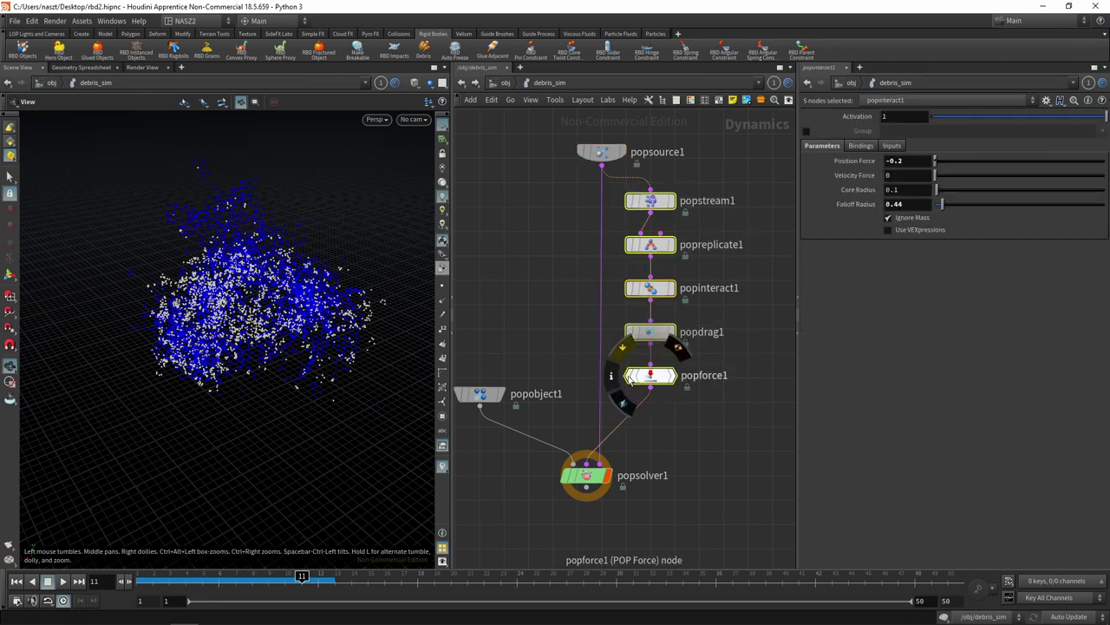
pyautogui.press('b')
pyautogui.moveTo(174, 577)
pyautogui.mouseDown()
pyautogui.moveTo(665, 583)
pyautogui.moveTo(206, 594)
pyautogui.moveTo(653, 575)
pyautogui.moveTo(152, 576)
pyautogui.mouseUp()
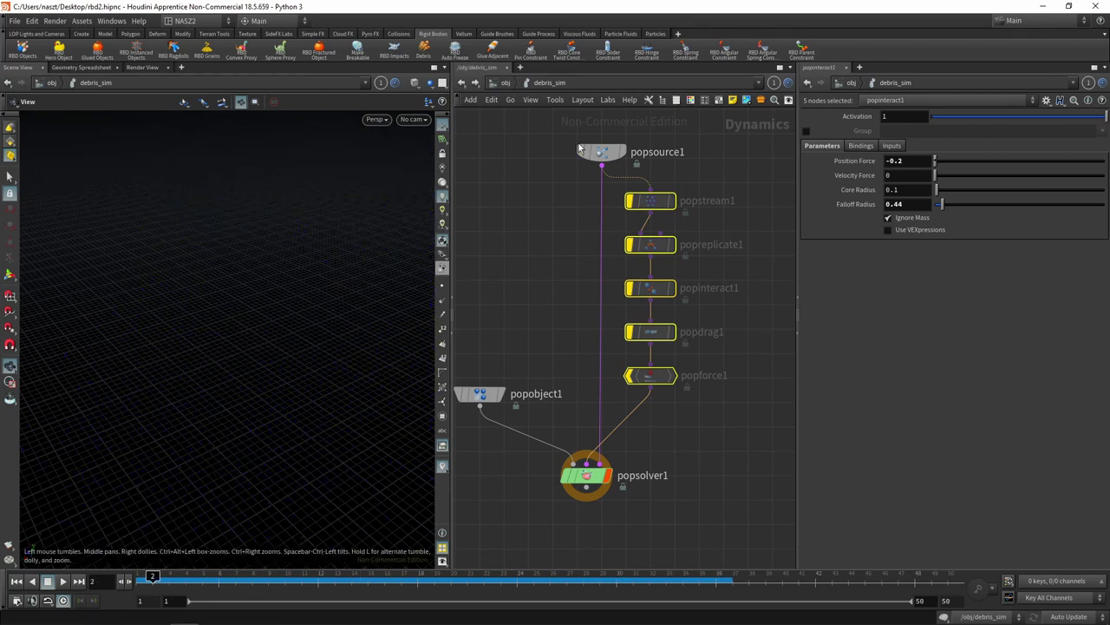
# - Review popsource1's Birth settings and play the simulation forward
pyautogui.click(610, 154)
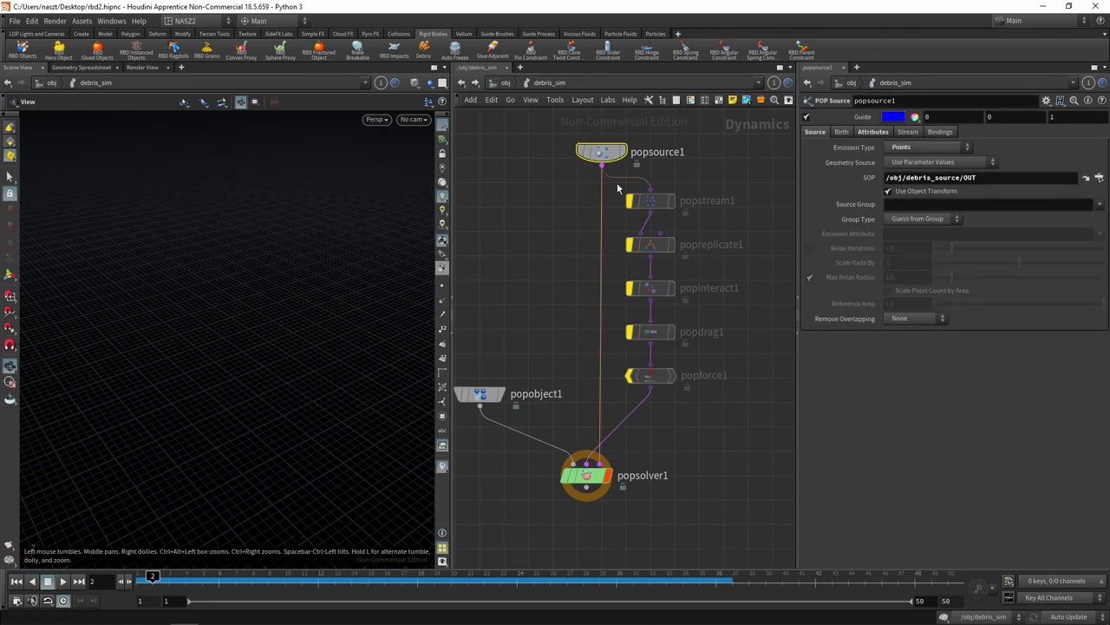
pyautogui.click(842, 131)
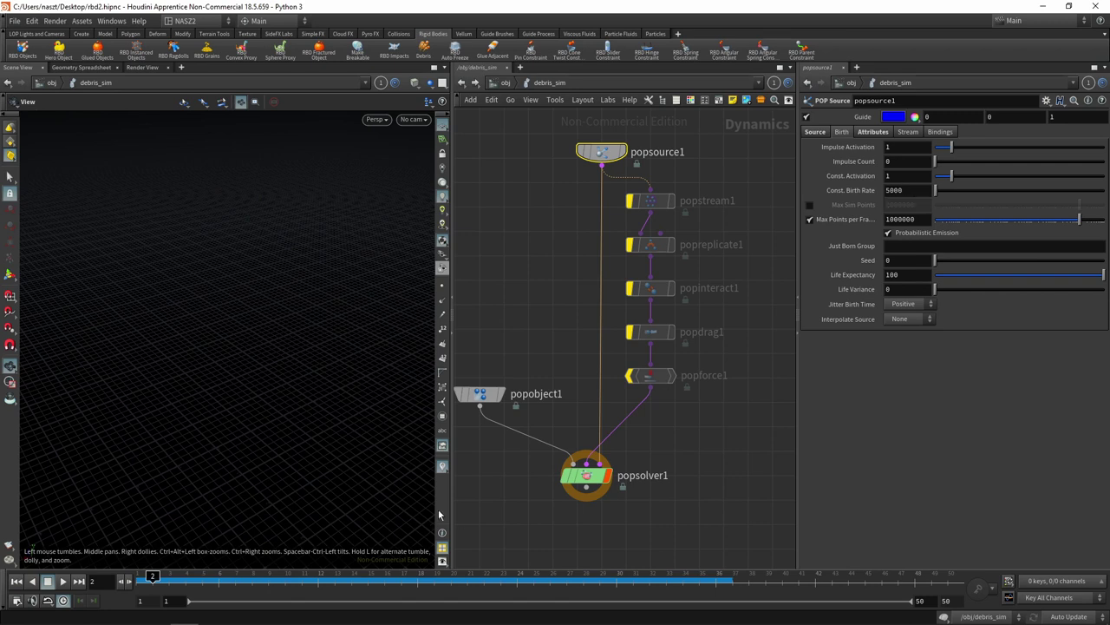
pyautogui.press('Up')
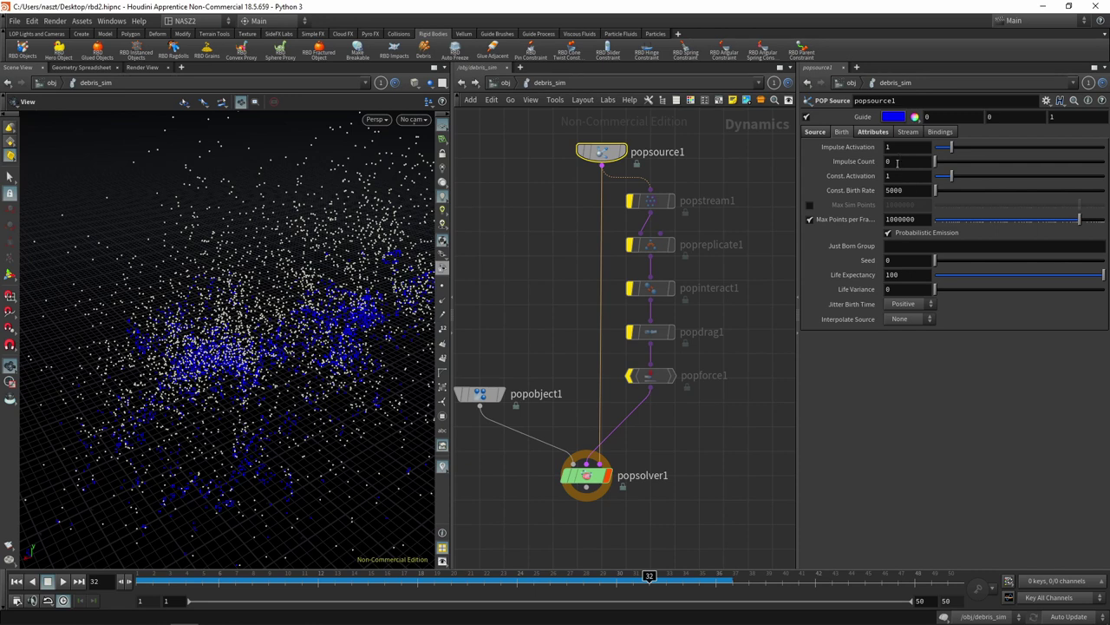
pyautogui.moveTo(649, 201)
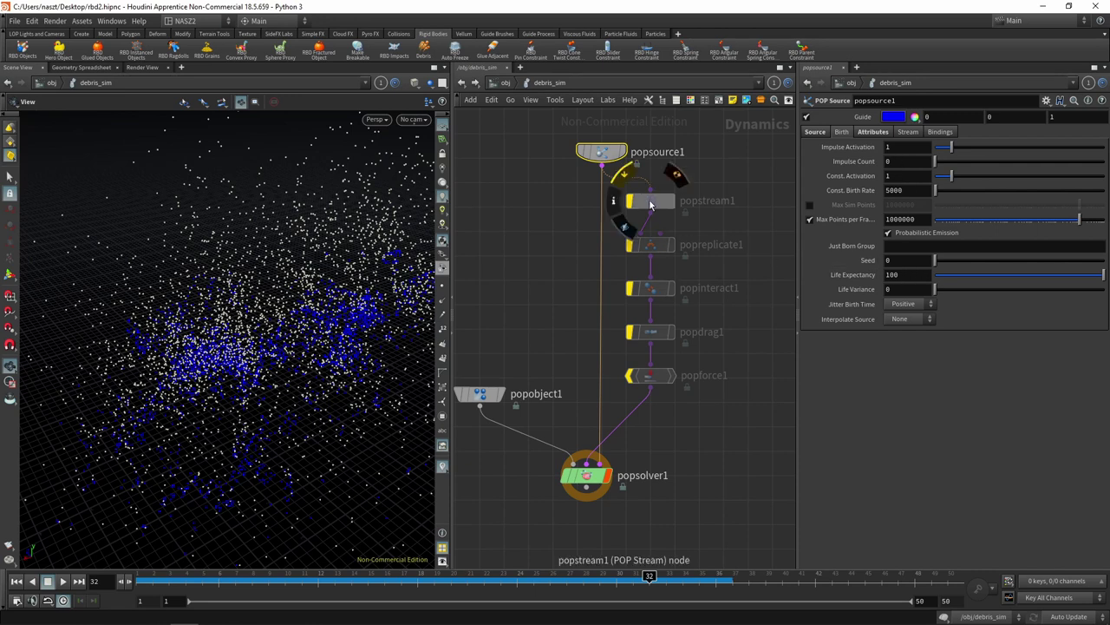
# - Re-enable popstream1 and wire its output into popreplicate1
pyautogui.click(653, 203)
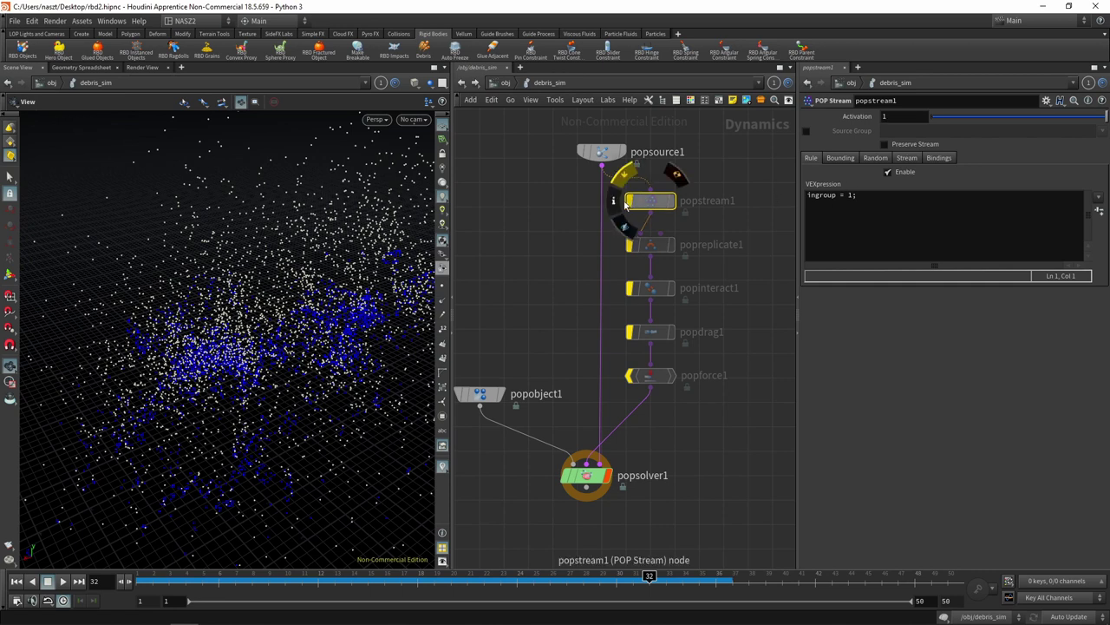
pyautogui.click(651, 211)
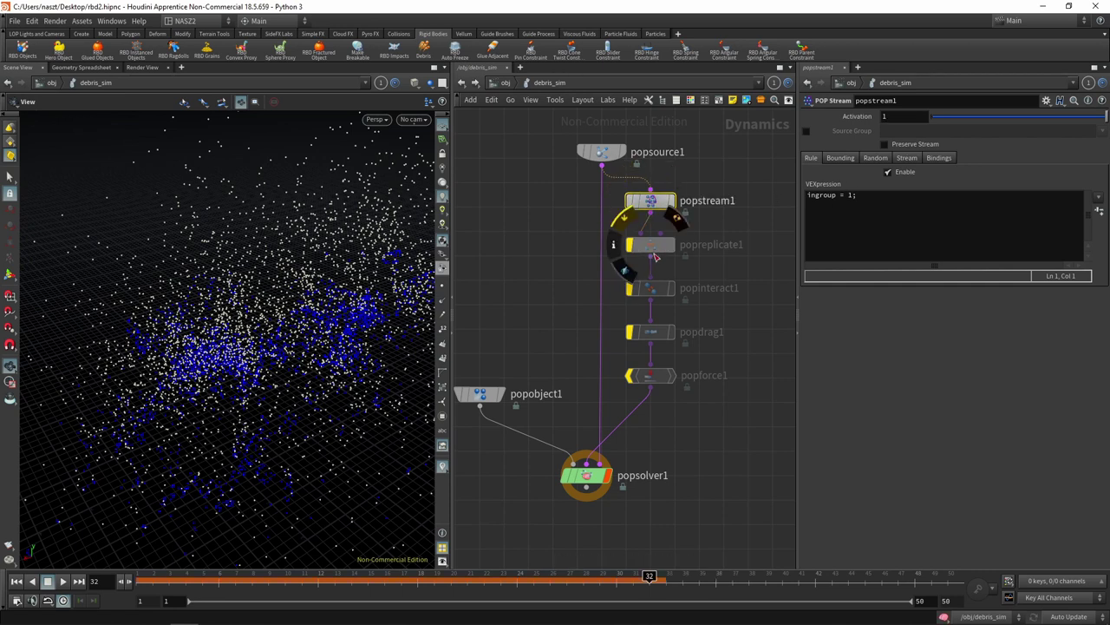
pyautogui.click(668, 249)
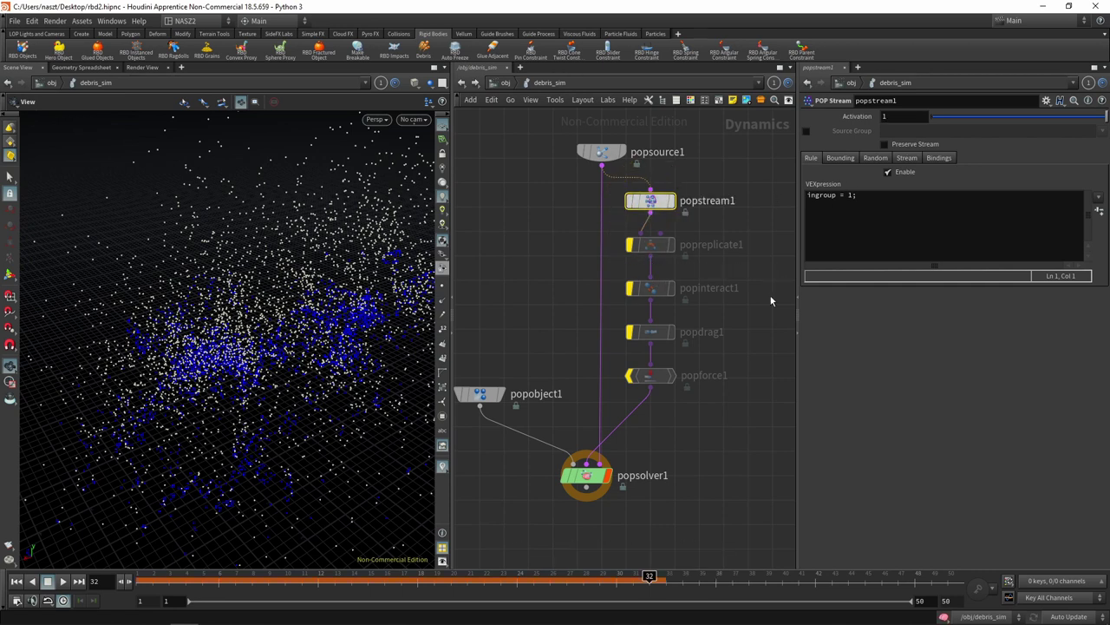
# - Select popreplicate1 and scrub the timeline back to frame 10
pyautogui.click(656, 250)
pyautogui.moveTo(651, 245)
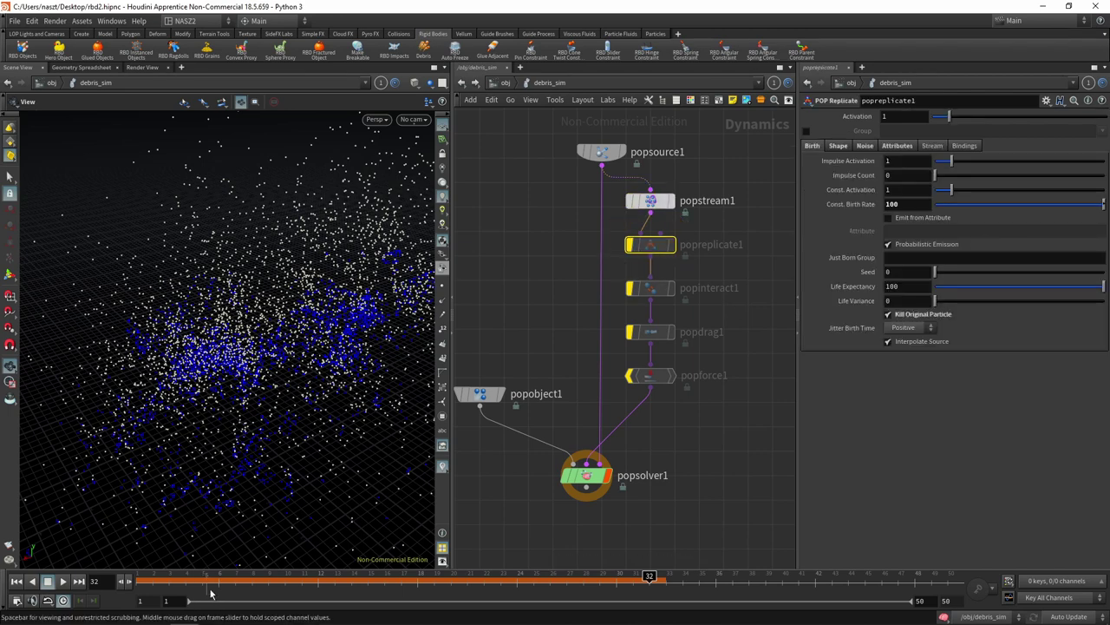
pyautogui.moveTo(211, 577)
pyautogui.mouseDown()
pyautogui.moveTo(185, 577)
pyautogui.moveTo(584, 577)
pyautogui.mouseUp()
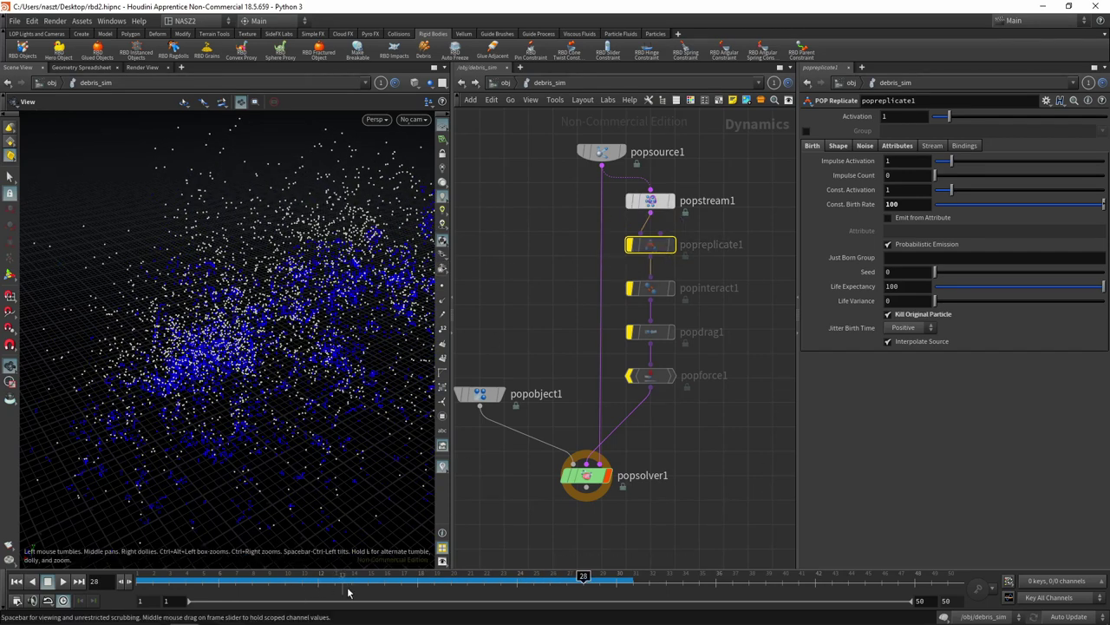
pyautogui.click(285, 577)
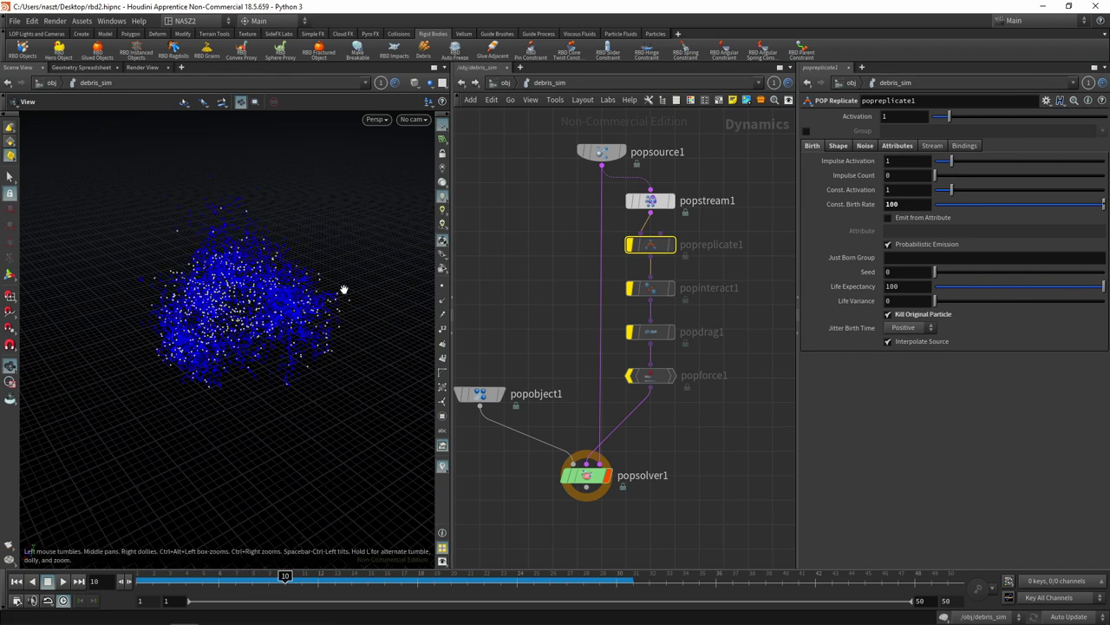
pyautogui.scroll(3, 316, 230)
pyautogui.scroll(2, 316, 230)
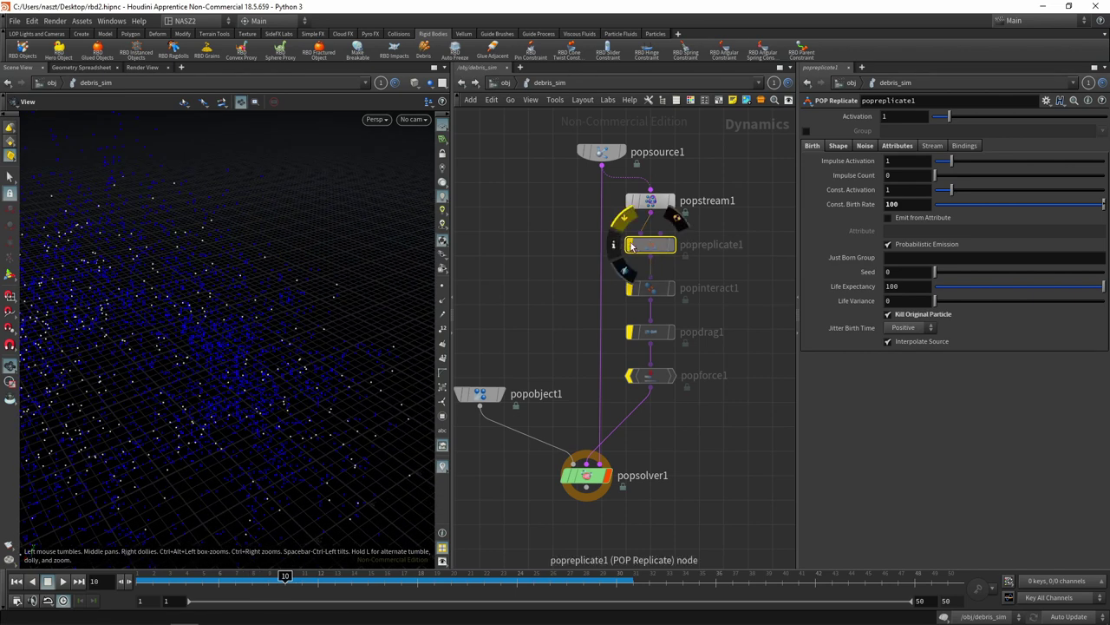
# - Toggle popreplicate1's bypass repeatedly to compare particle counts, leaving it active
pyautogui.click(631, 242)
pyautogui.click(631, 242)
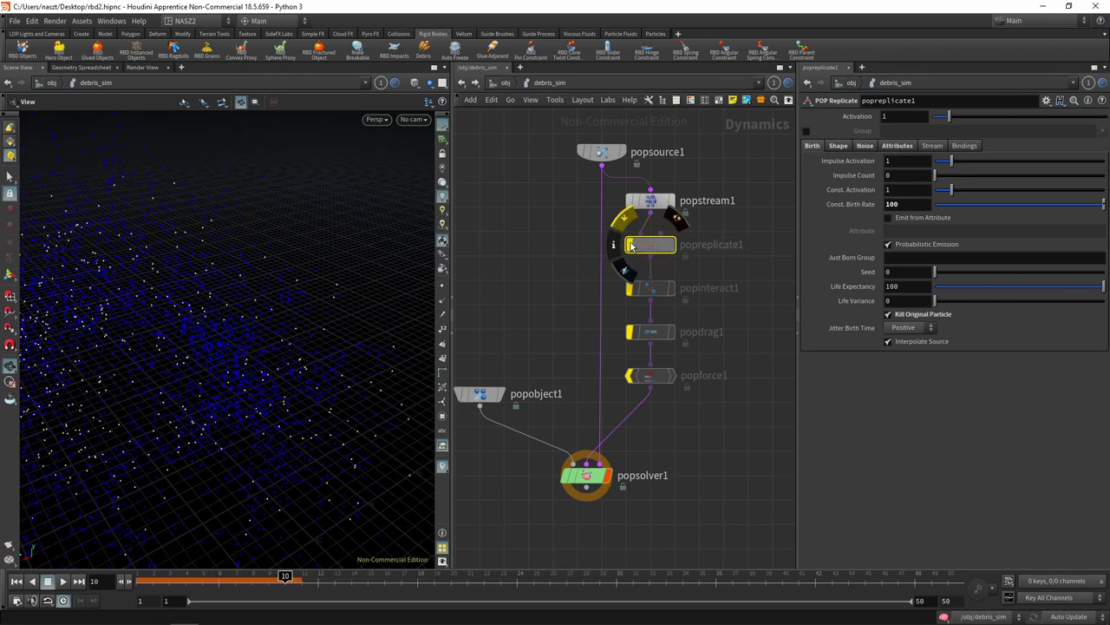
pyautogui.click(630, 242)
pyautogui.click(630, 242)
pyautogui.click(631, 242)
pyautogui.click(631, 242)
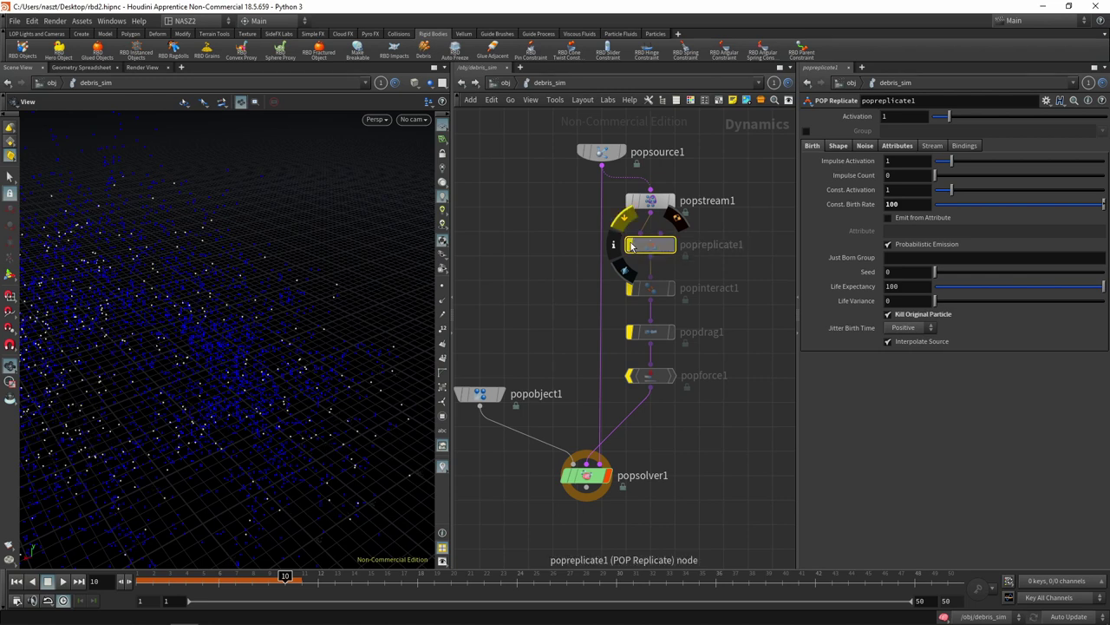
pyautogui.click(631, 242)
pyautogui.click(631, 242)
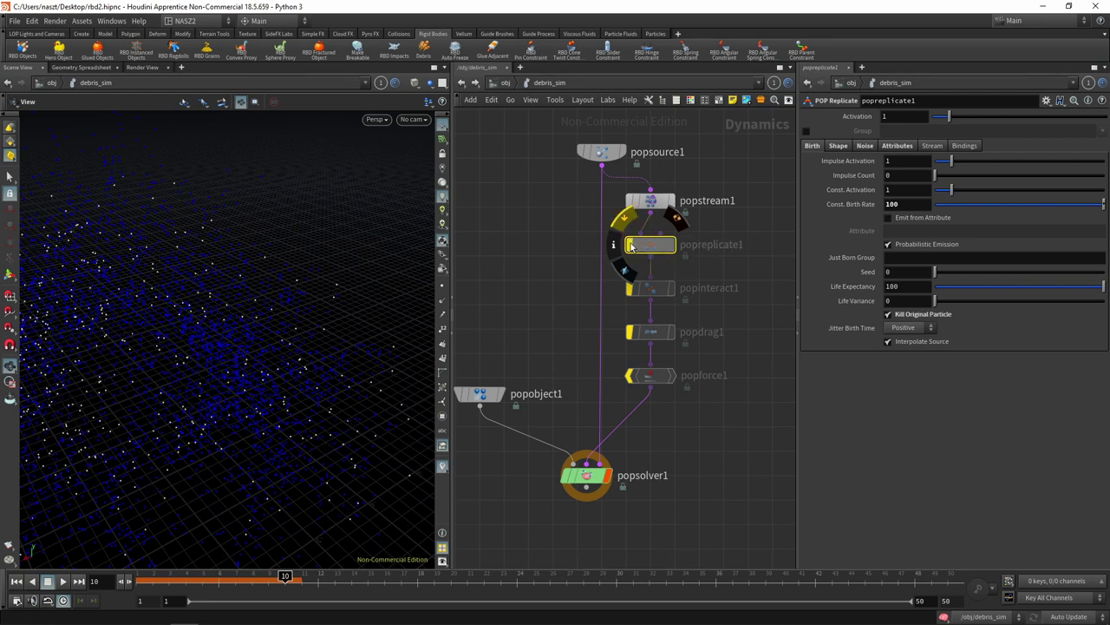
pyautogui.click(631, 242)
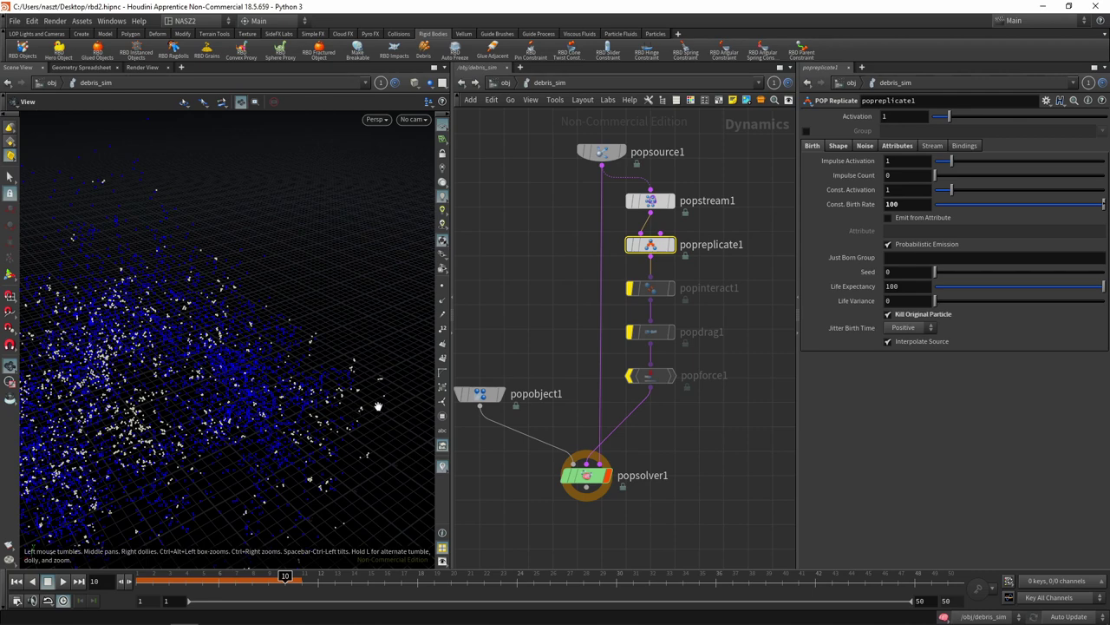
# - Run the simulation from frame 5 to 16 and orbit around the denser particle cloud
pyautogui.click(199, 576)
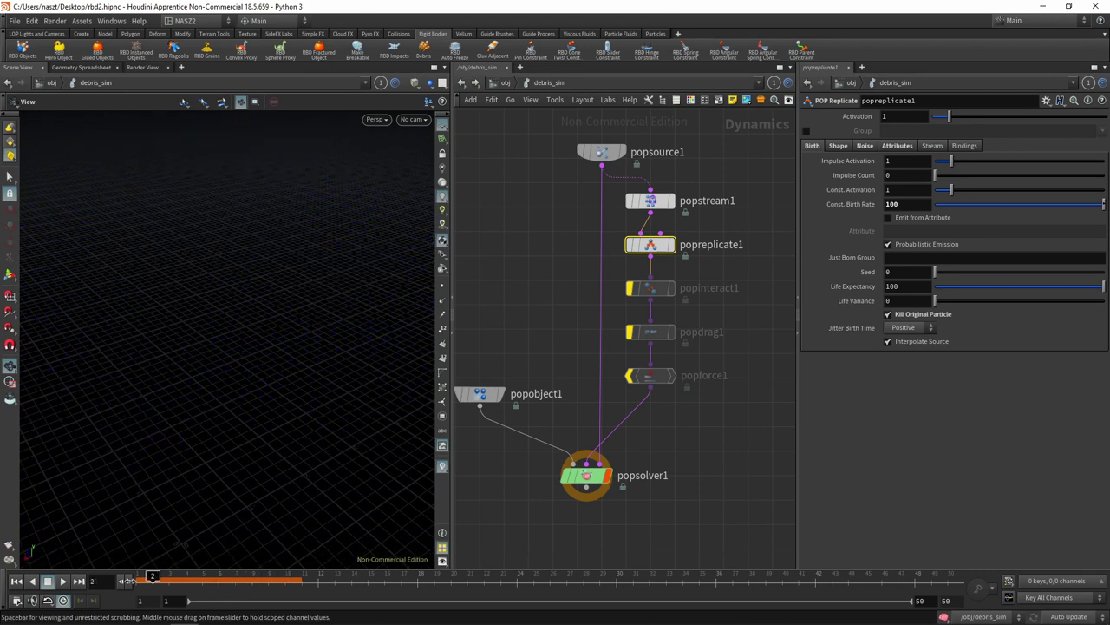
pyautogui.moveTo(199, 576); pyautogui.dragTo(388, 579)
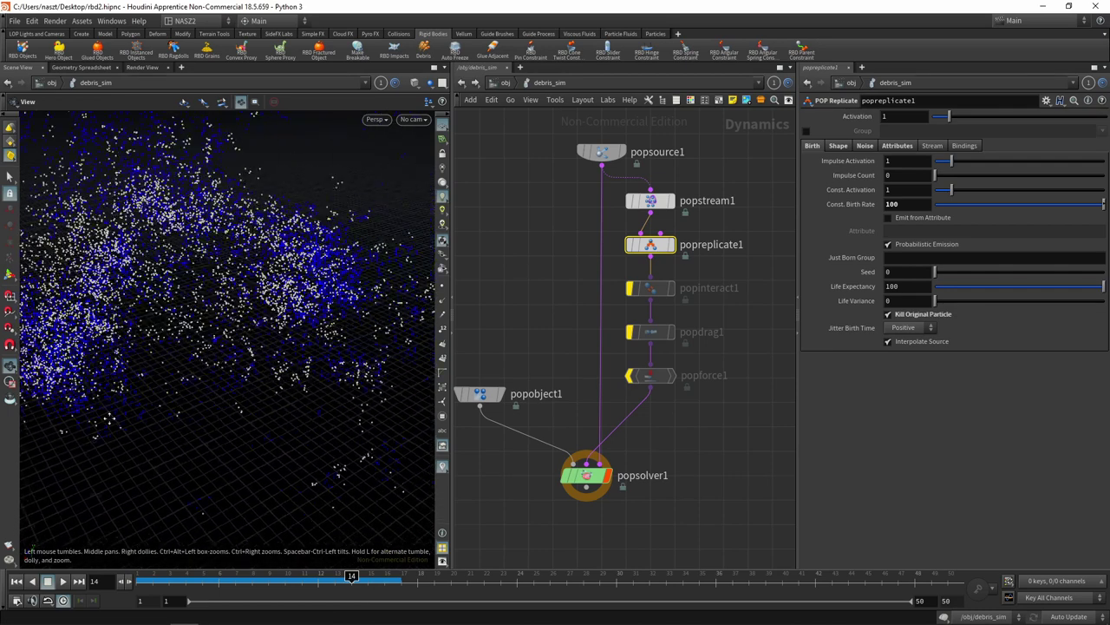
pyautogui.moveTo(318, 310); pyautogui.dragTo(327, 320)
# - Enable popinteract1 (Position Force -0.2, Falloff Radius 0.44) and recook to frame 15
pyautogui.click(644, 291)
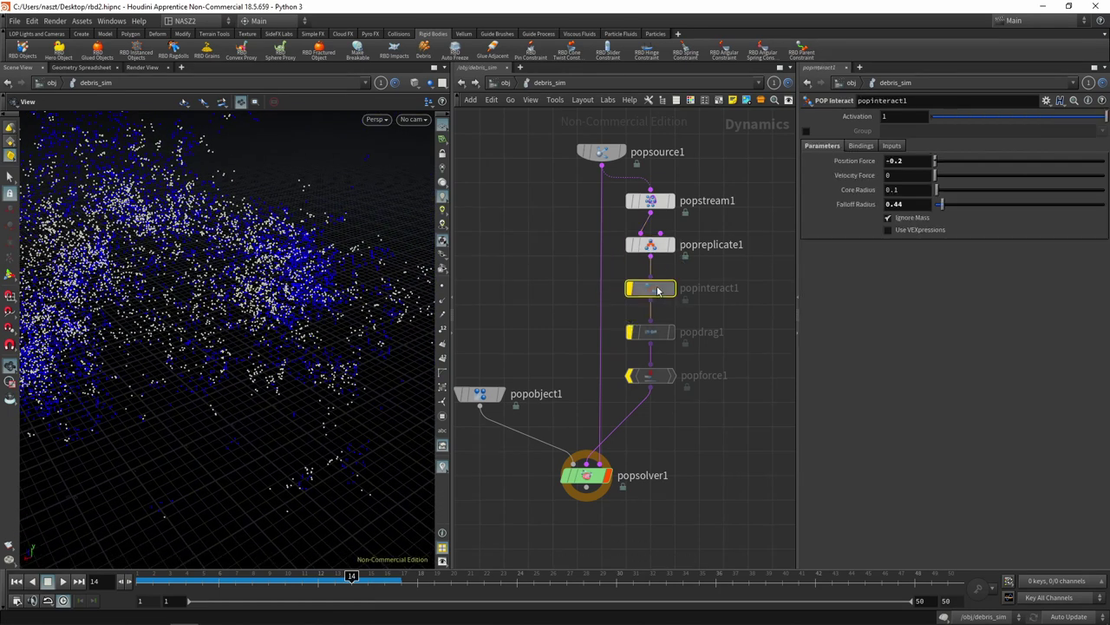
pyautogui.click(623, 261)
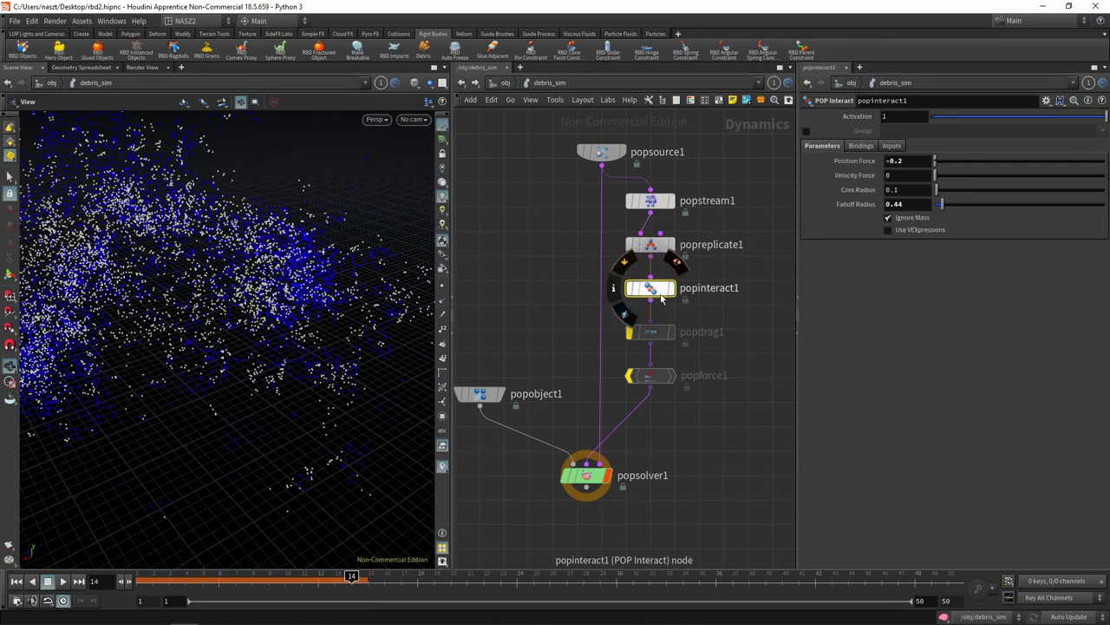
pyautogui.moveTo(289, 580); pyautogui.dragTo(368, 580)
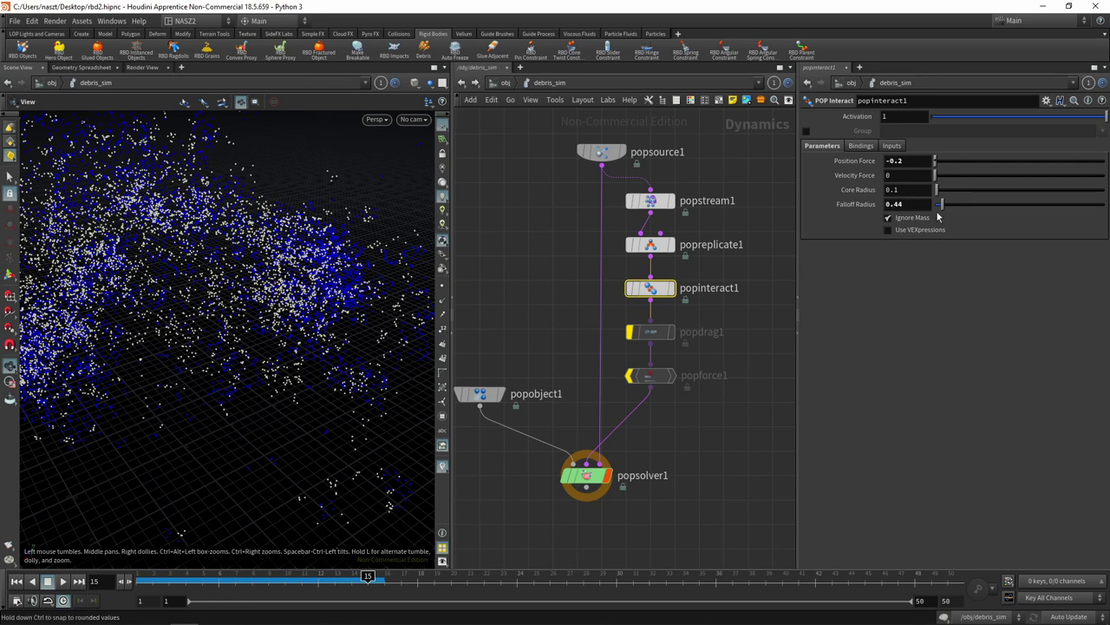
pyautogui.moveTo(300, 299); pyautogui.dragTo(338, 289)
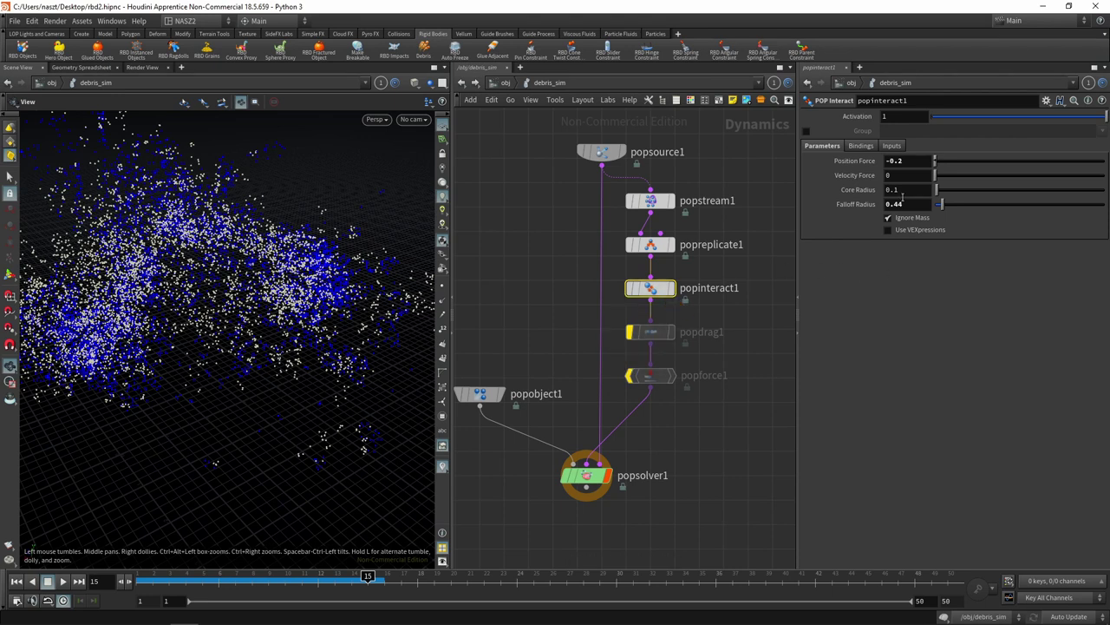
# - Check popinteract1's Bindings settings, then select popdrag1
pyautogui.click(862, 146)
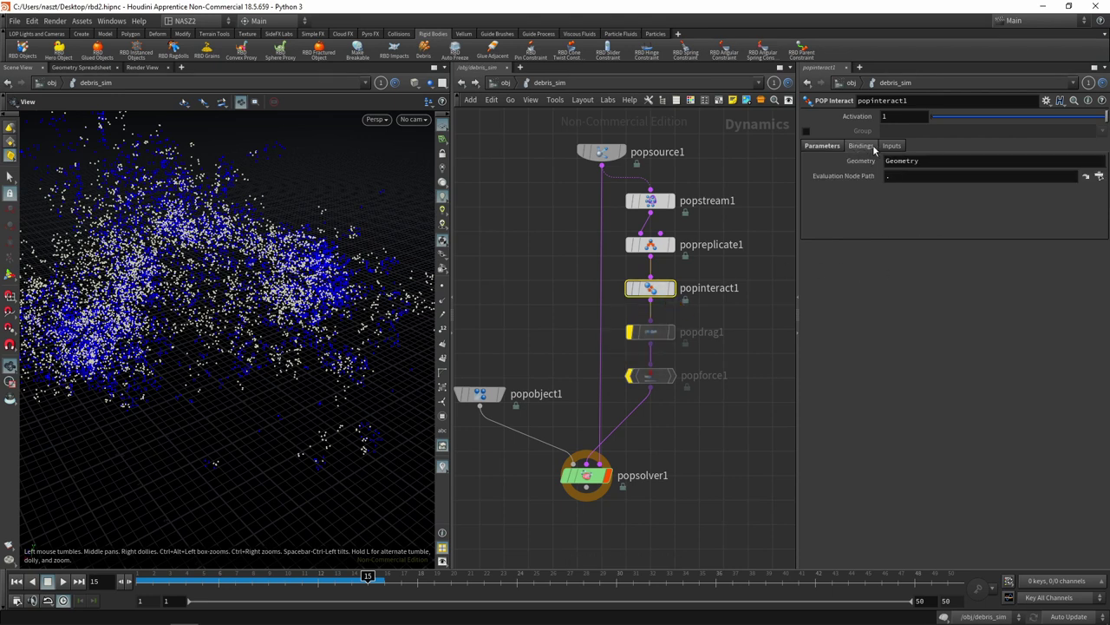
pyautogui.click(809, 146)
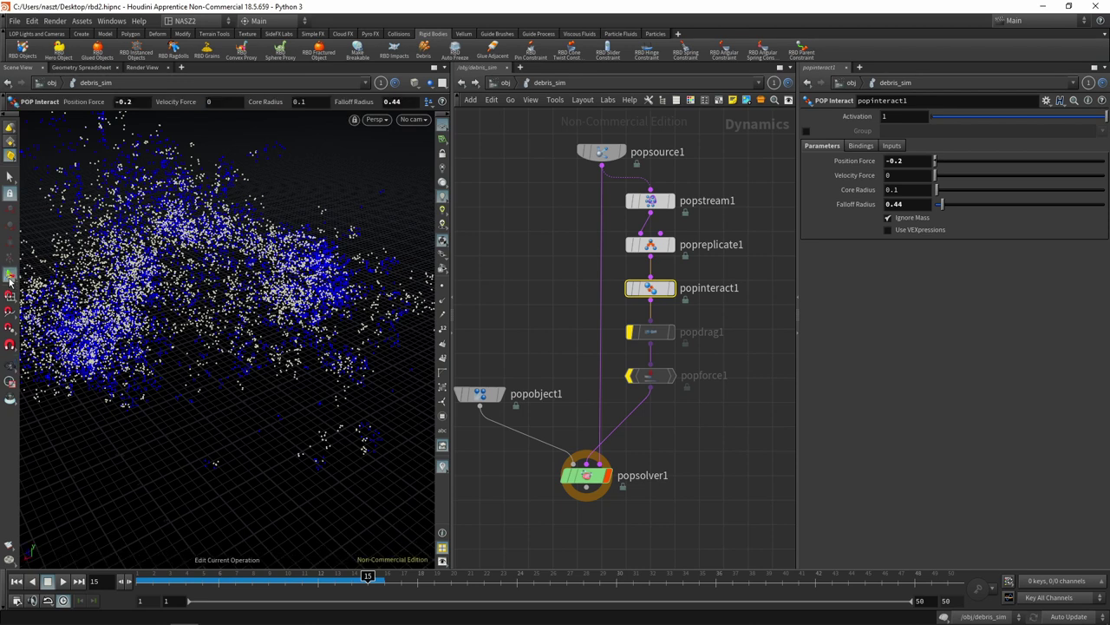
pyautogui.click(631, 337)
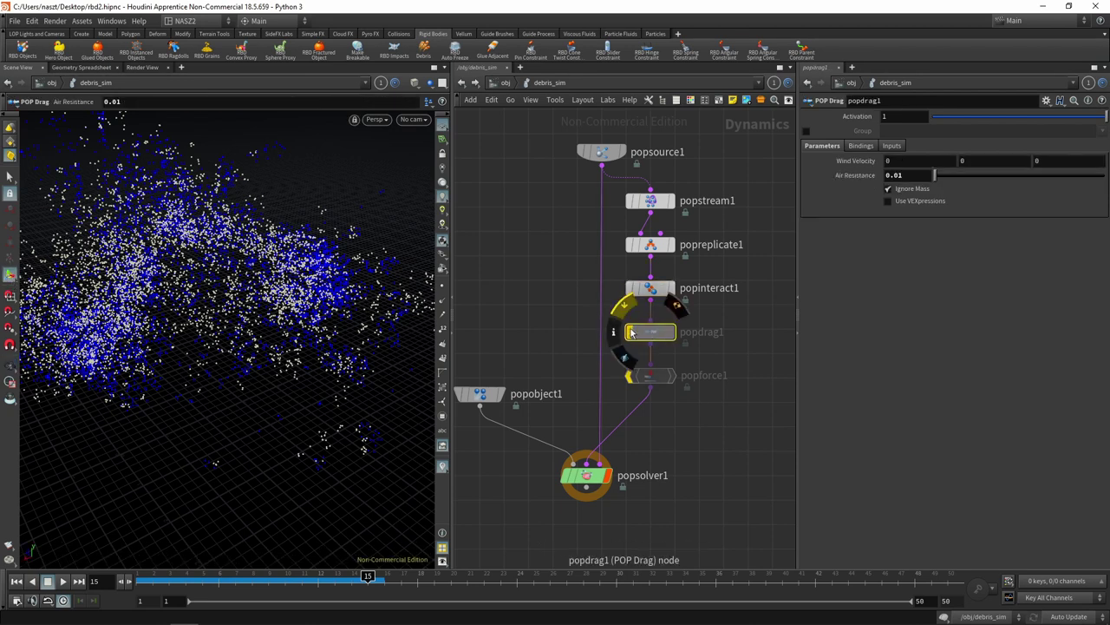
# - Recook to frame 18, then enable popforce1's -9.80665 gravity and run to frame 20
pyautogui.click(202, 575)
pyautogui.moveTo(166, 575)
pyautogui.mouseDown()
pyautogui.moveTo(485, 575)
pyautogui.moveTo(202, 575)
pyautogui.mouseUp()
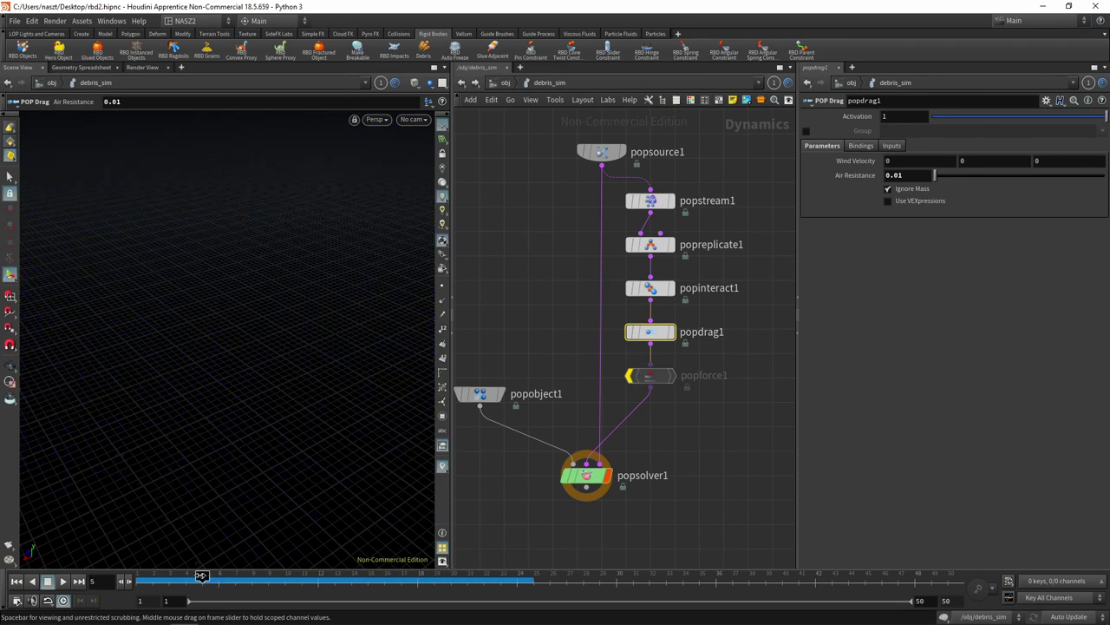
pyautogui.click(642, 379)
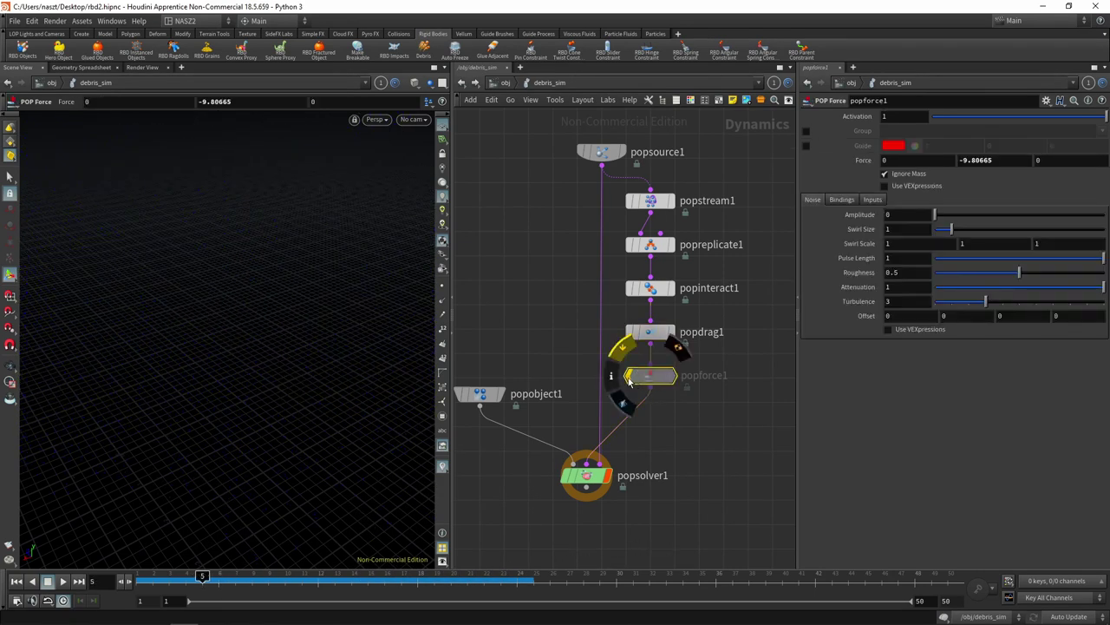
pyautogui.click(630, 375)
pyautogui.moveTo(186, 577)
pyautogui.mouseDown()
pyautogui.moveTo(482, 573)
pyautogui.moveTo(452, 577)
pyautogui.mouseUp()
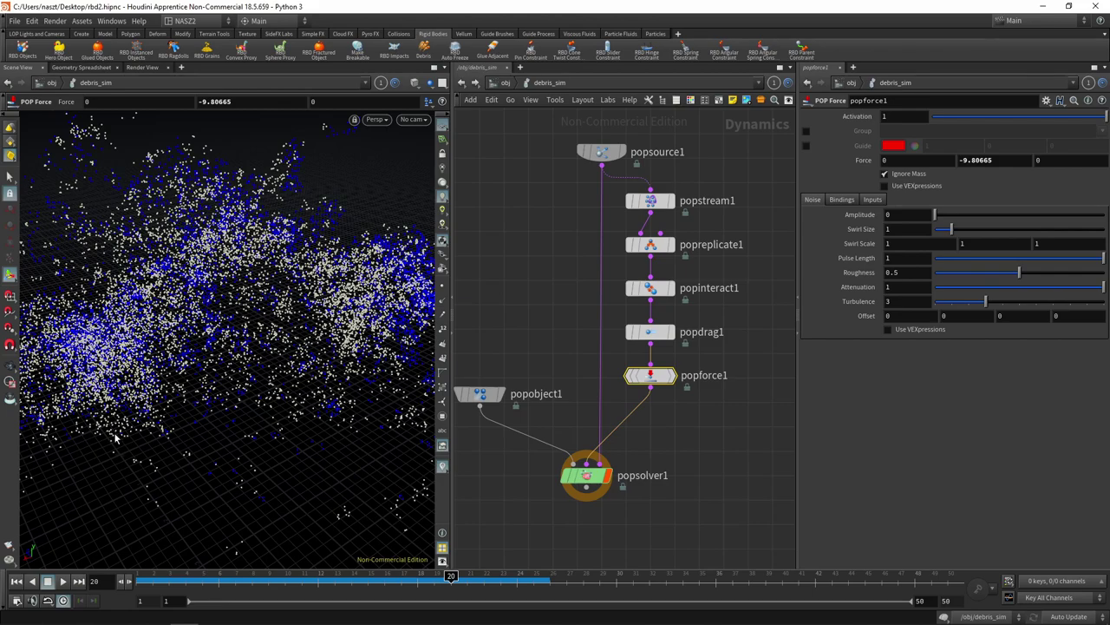
# - Orbit the view to a lower angle around the falling debris particles
pyautogui.press('Escape')
pyautogui.moveTo(116, 438)
pyautogui.mouseDown()
pyautogui.moveTo(218, 446)
pyautogui.moveTo(231, 307)
pyautogui.moveTo(221, 426)
pyautogui.moveTo(235, 423)
pyautogui.moveTo(227, 373)
pyautogui.mouseUp()
pyautogui.press('Return')
pyautogui.moveTo(452, 576)
pyautogui.mouseDown()
pyautogui.moveTo(584, 576)
pyautogui.moveTo(185, 576)
pyautogui.mouseUp()
# - Move popobject1 up beside the chain and show popsolver1's Update settings
pyautogui.moveTo(545, 315); pyautogui.dragTo(630, 235, button='middle')
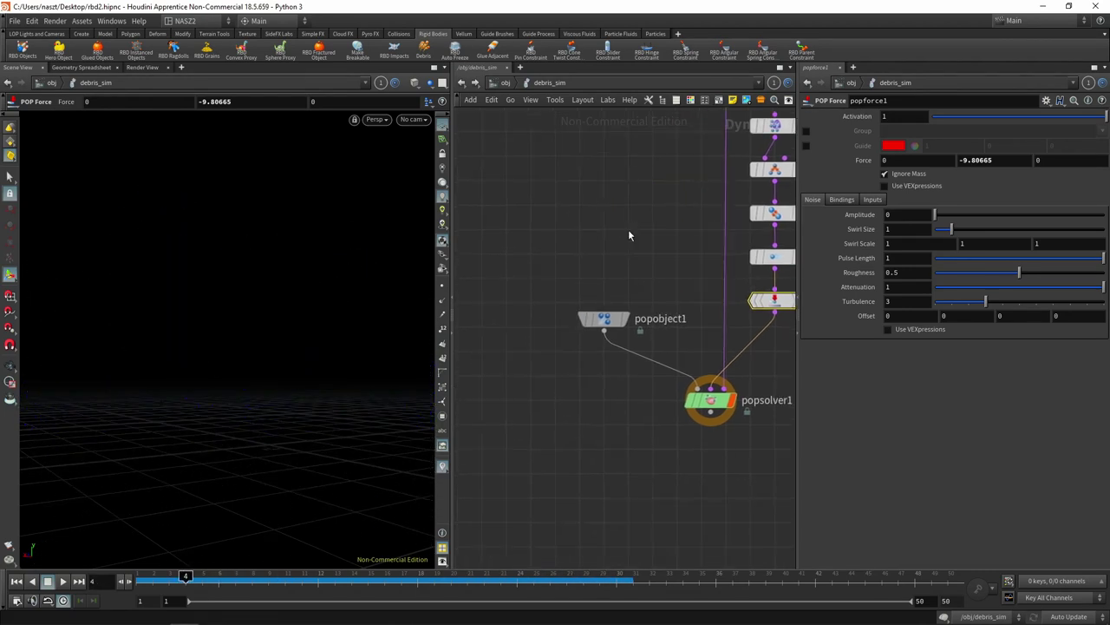
pyautogui.moveTo(624, 324); pyautogui.dragTo(657, 274)
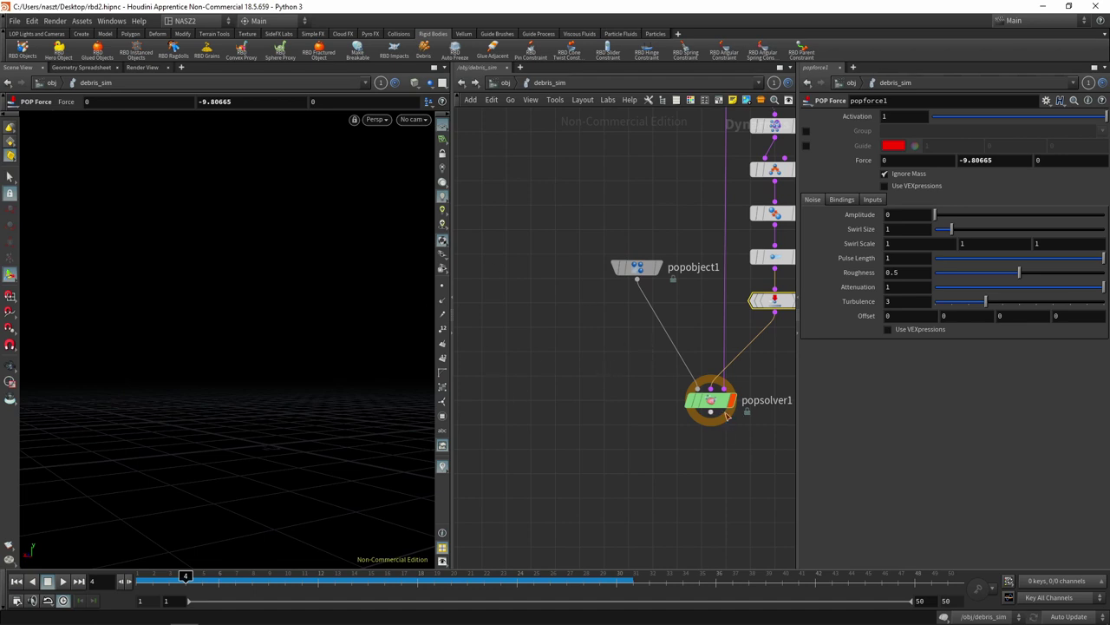
pyautogui.click(710, 401)
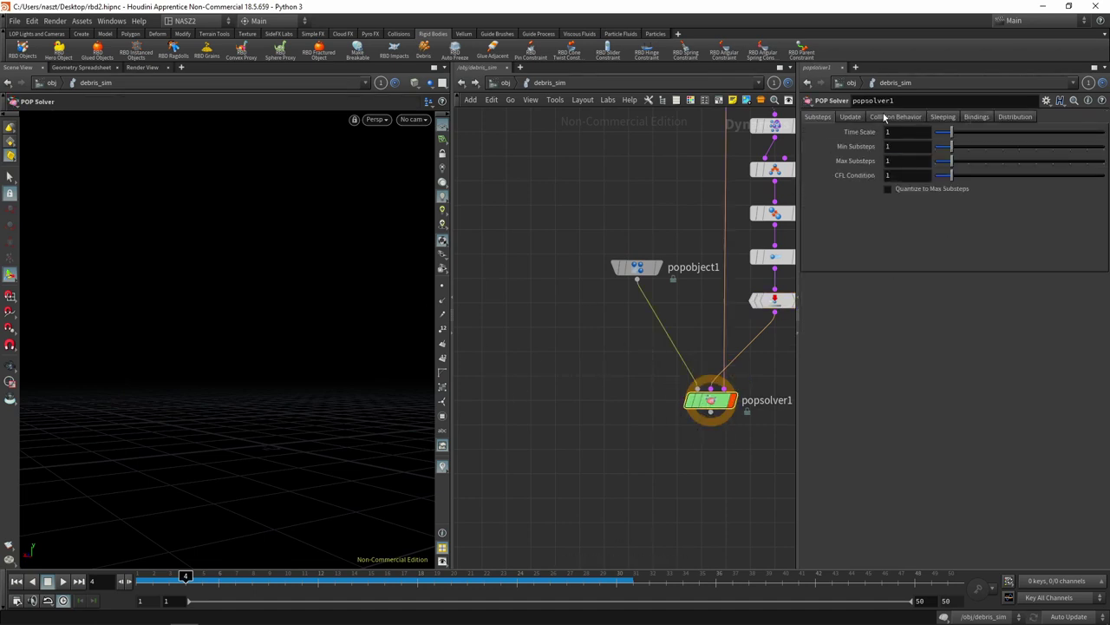
pyautogui.click(884, 117)
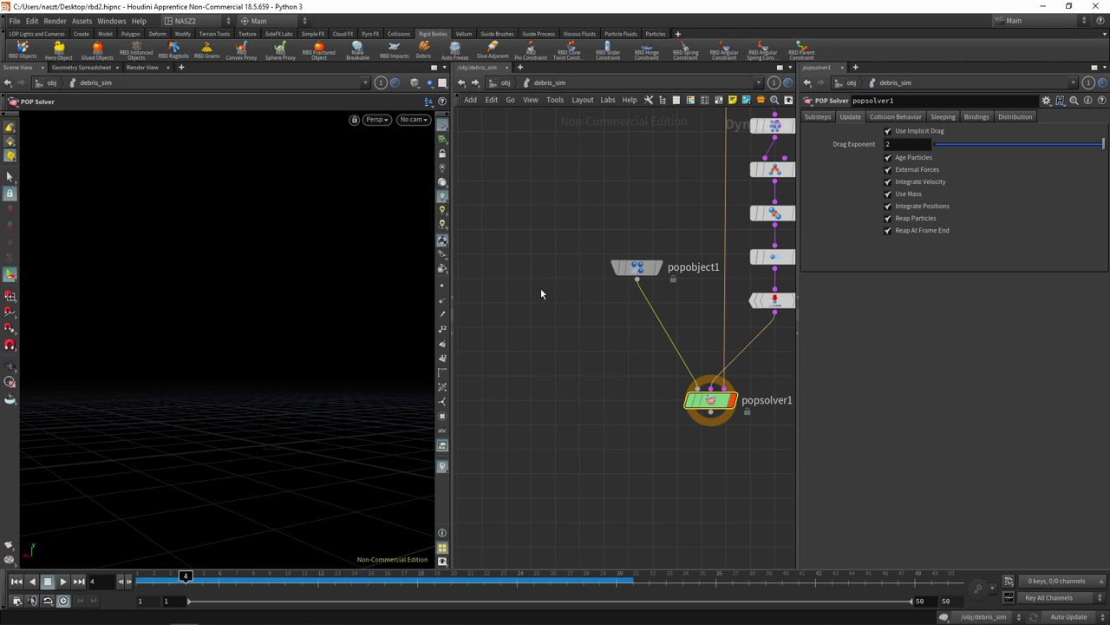
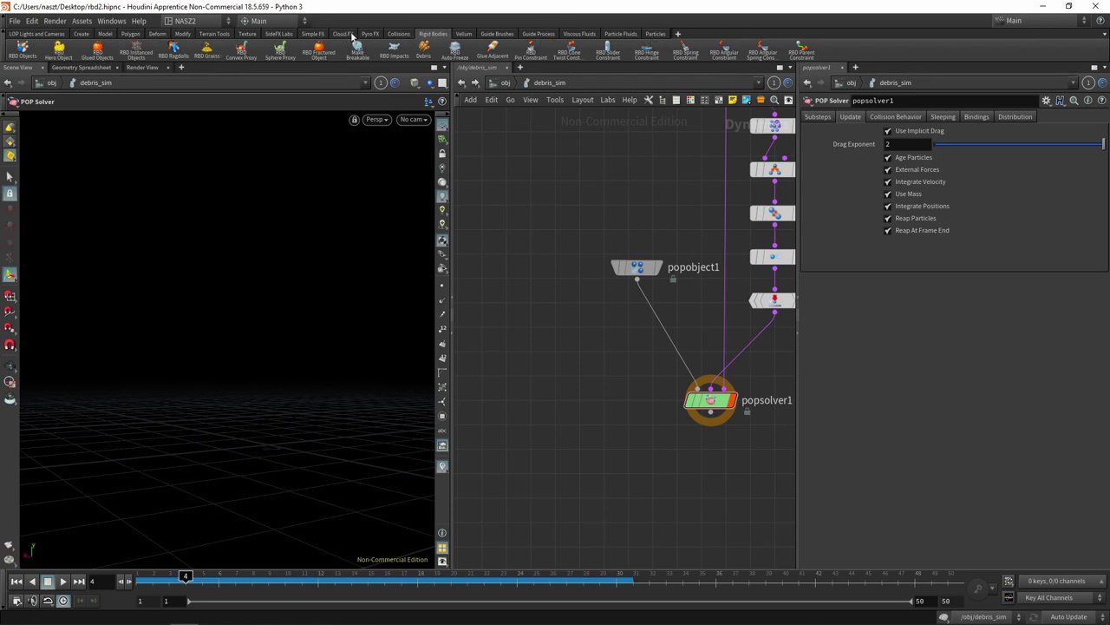
# - Hide the ground plane object and enter the debris_sim network
pyautogui.click(397, 35)
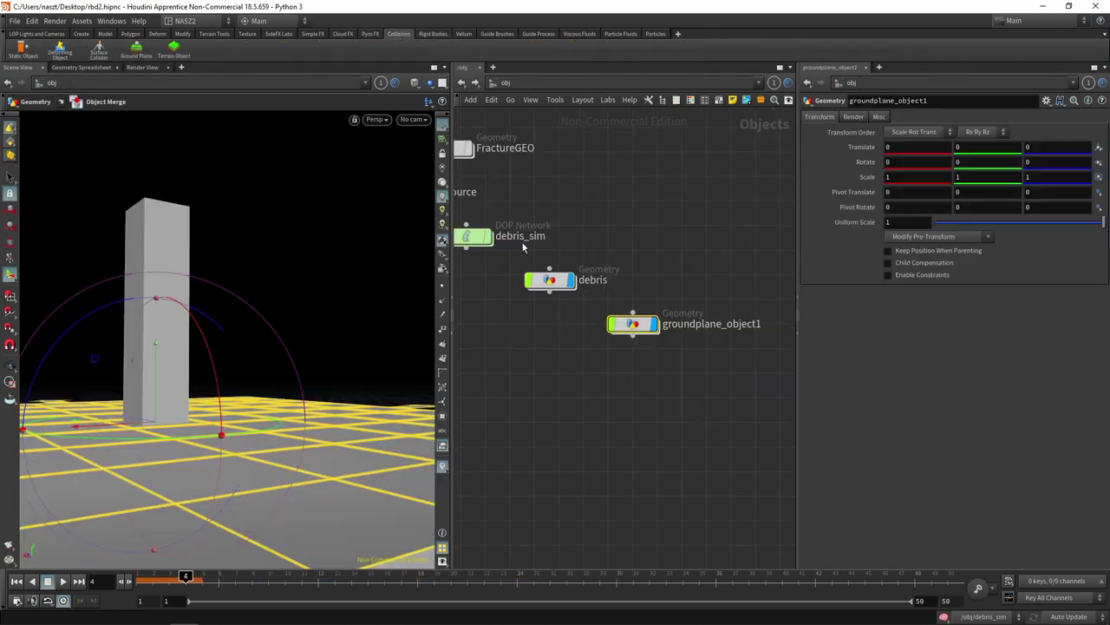
pyautogui.moveTo(633, 325)
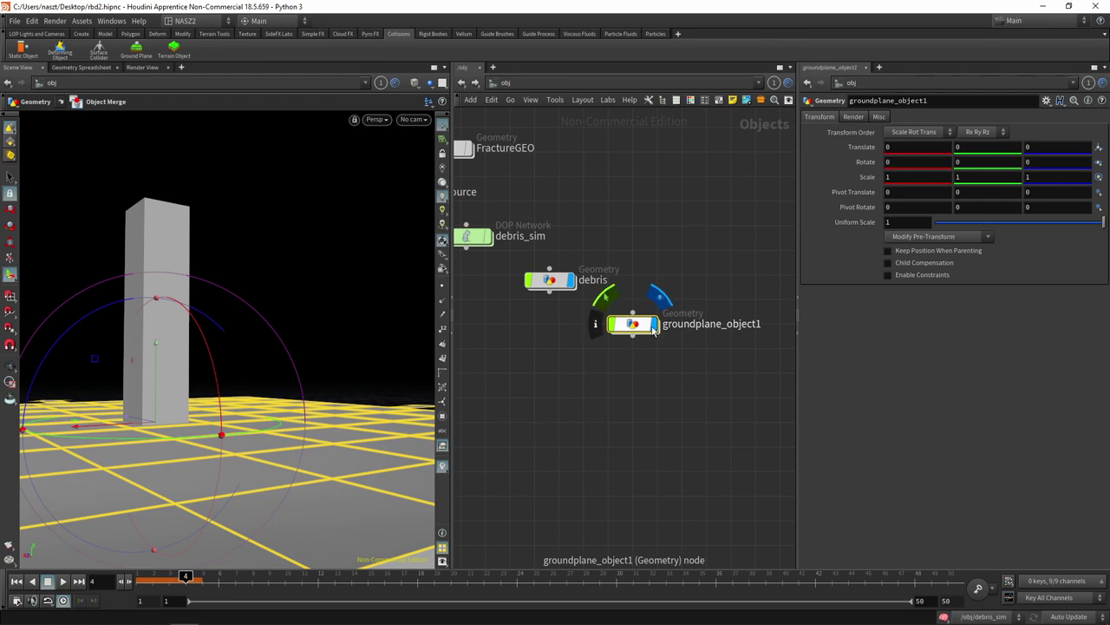
pyautogui.click(655, 324)
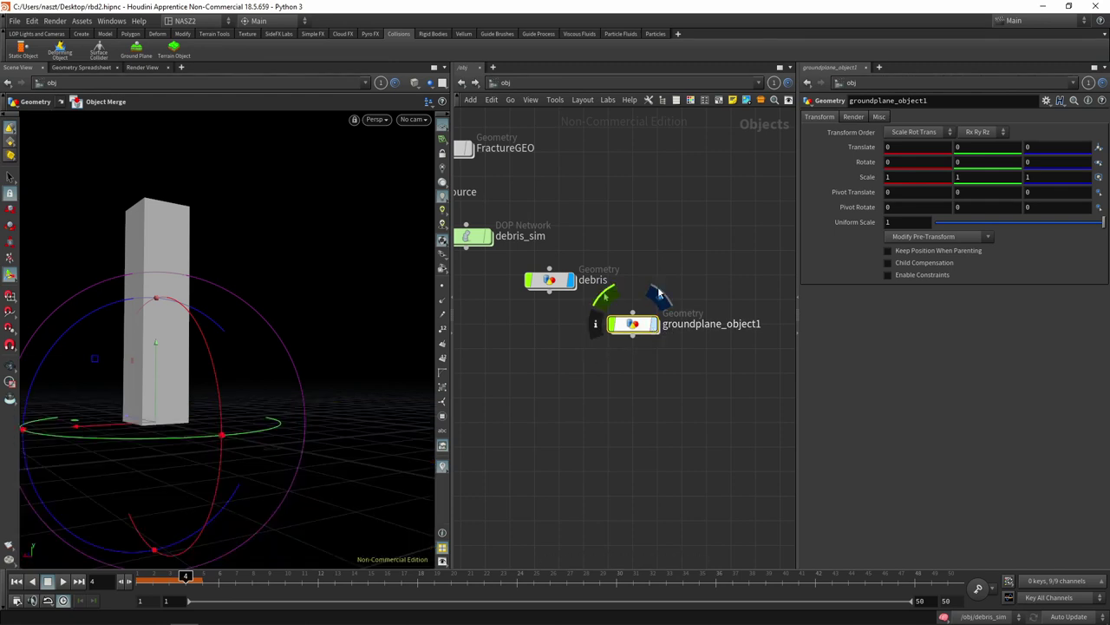
pyautogui.moveTo(669, 273)
pyautogui.mouseDown(button='middle')
pyautogui.moveTo(728, 266)
pyautogui.moveTo(831, 283)
pyautogui.mouseUp(button='middle')
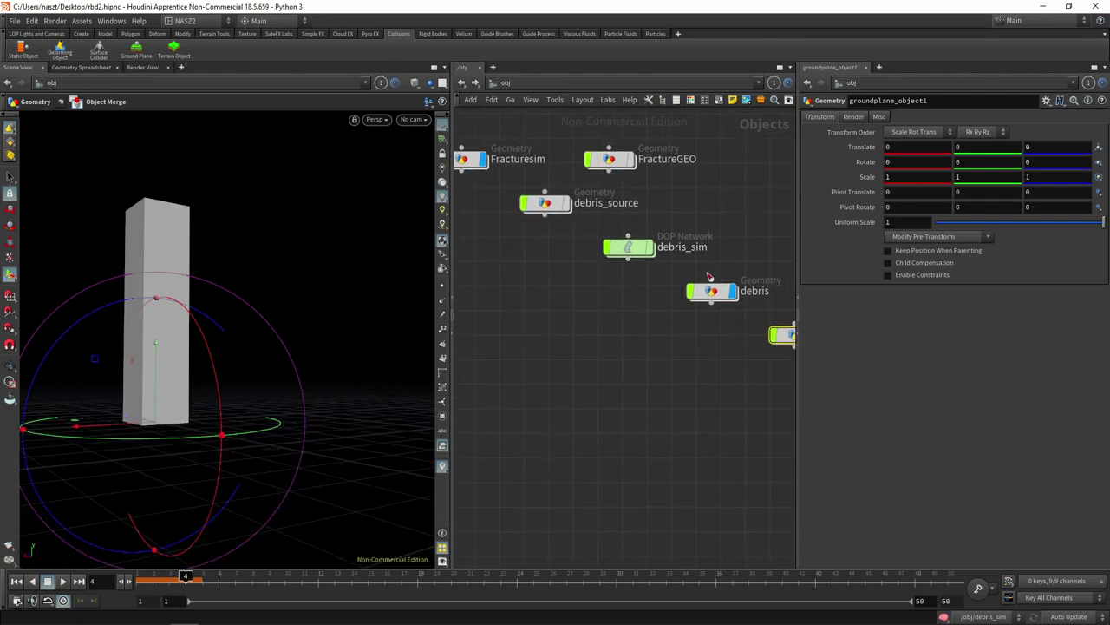
pyautogui.moveTo(712, 290)
pyautogui.doubleClick(633, 251)
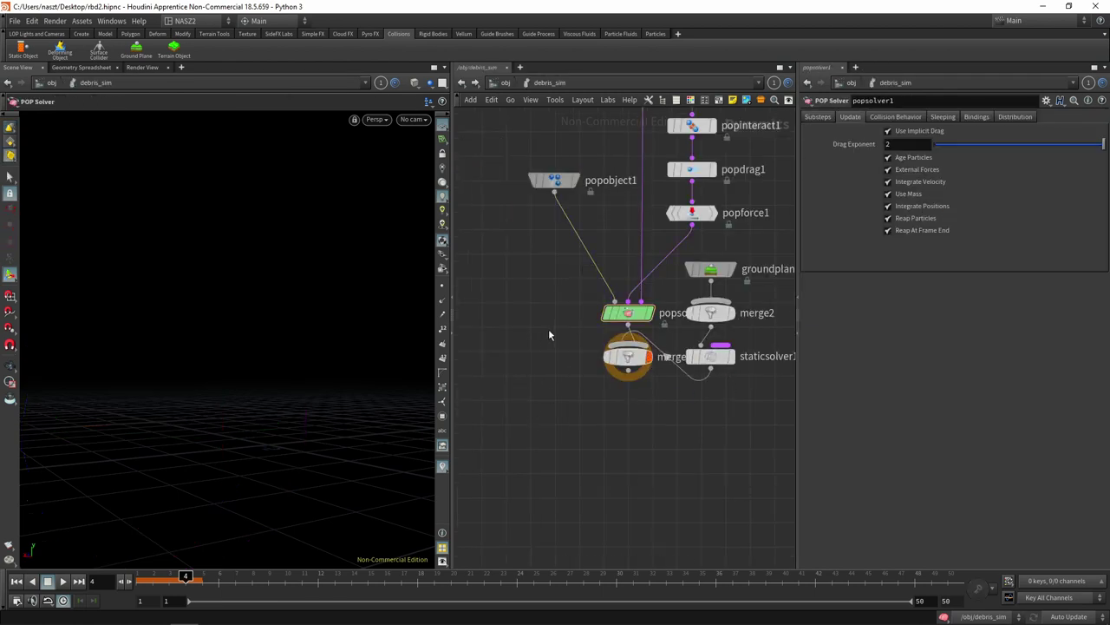
# - Lay out the debris_sim nodes and move popsource1 to the top near popstream1
pyautogui.press('l')
pyautogui.moveTo(679, 364)
pyautogui.mouseDown(button='middle')
pyautogui.moveTo(704, 429)
pyautogui.moveTo(775, 402)
pyautogui.mouseUp(button='middle')
pyautogui.click(509, 229)
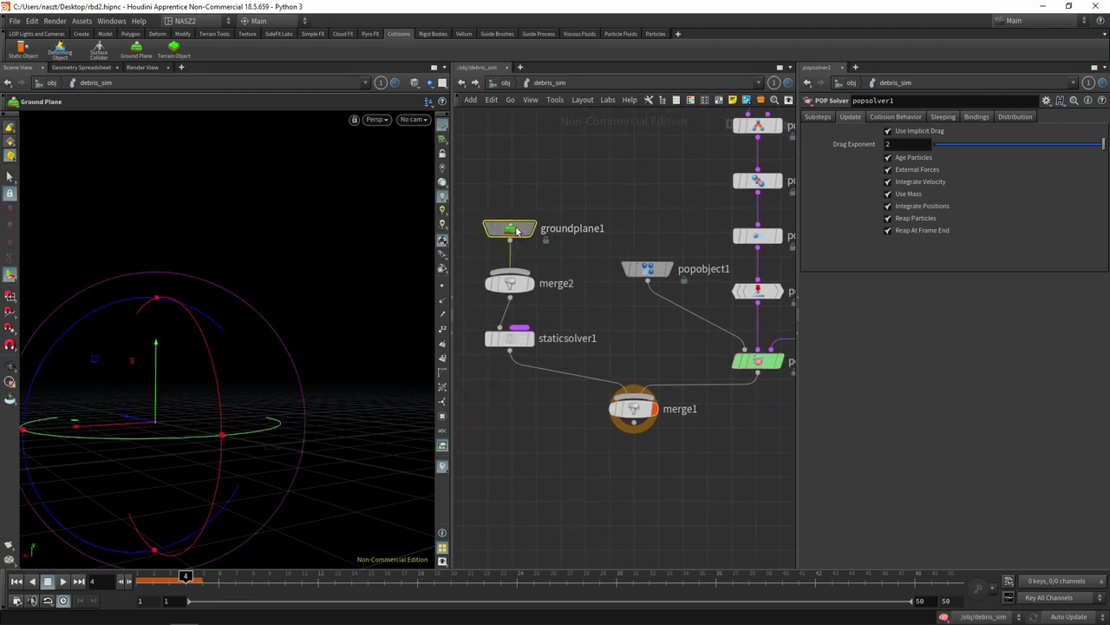
pyautogui.moveTo(621, 336); pyautogui.dragTo(434, 342, button='middle')
pyautogui.moveTo(736, 316)
pyautogui.mouseDown()
pyautogui.moveTo(695, 137)
pyautogui.moveTo(733, 298)
pyautogui.mouseUp()
pyautogui.moveTo(734, 406)
pyautogui.mouseDown()
pyautogui.moveTo(741, 202)
pyautogui.moveTo(724, 163)
pyautogui.mouseUp()
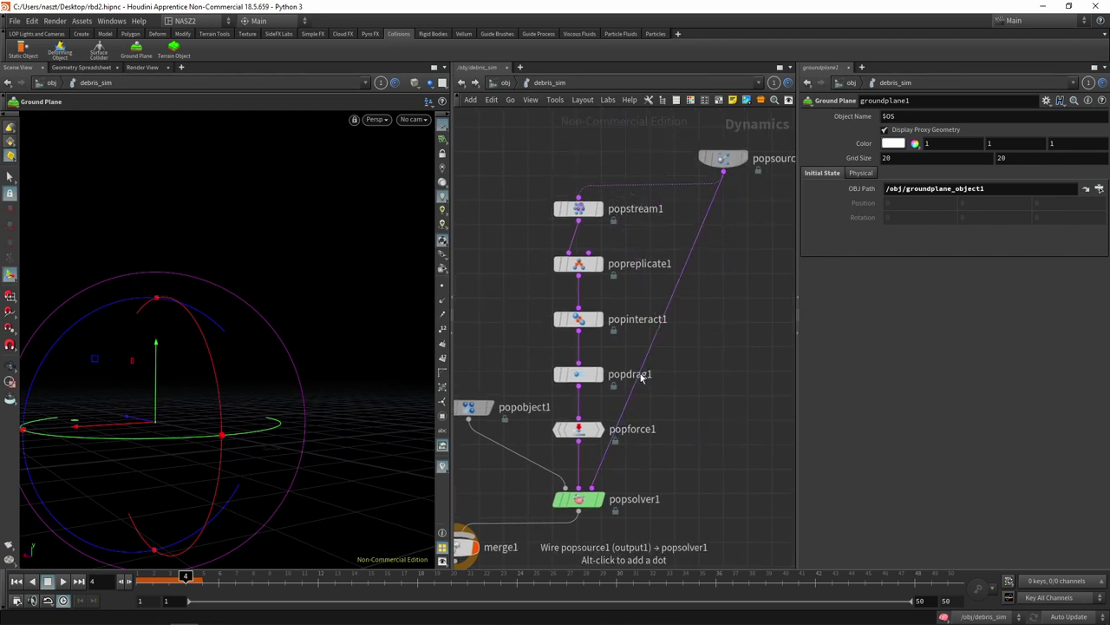
# - Add a dot on popsource1's wire so it runs straight down to popsolver1
pyautogui.moveTo(645, 368); pyautogui.dragTo(719, 475)
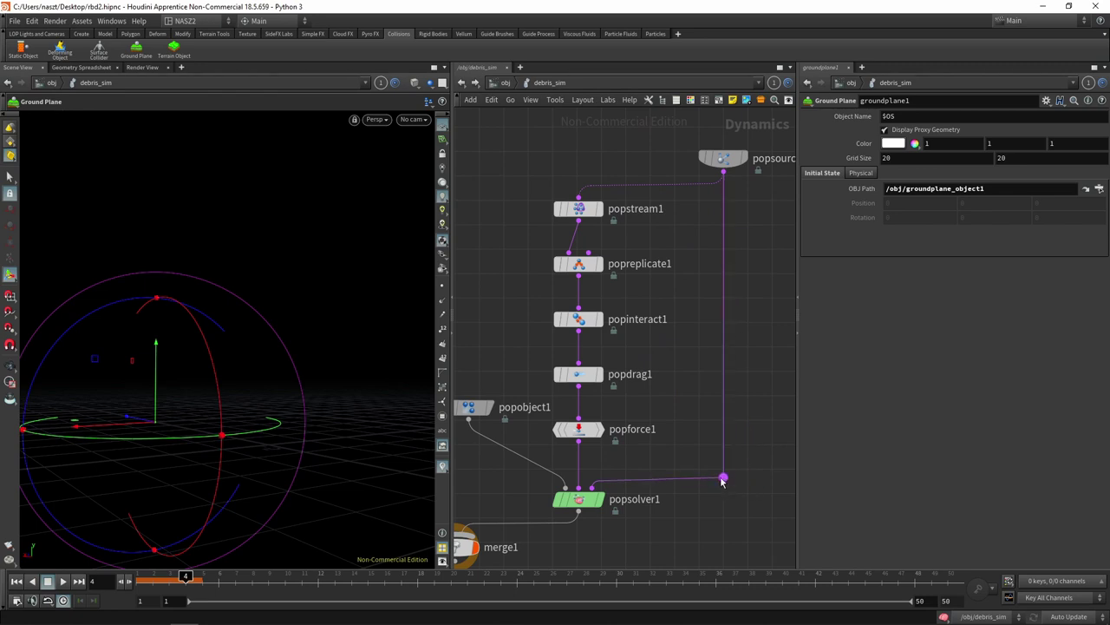
pyautogui.moveTo(733, 374); pyautogui.dragTo(756, 358, button='middle')
pyautogui.moveTo(469, 376); pyautogui.dragTo(674, 278, button='middle')
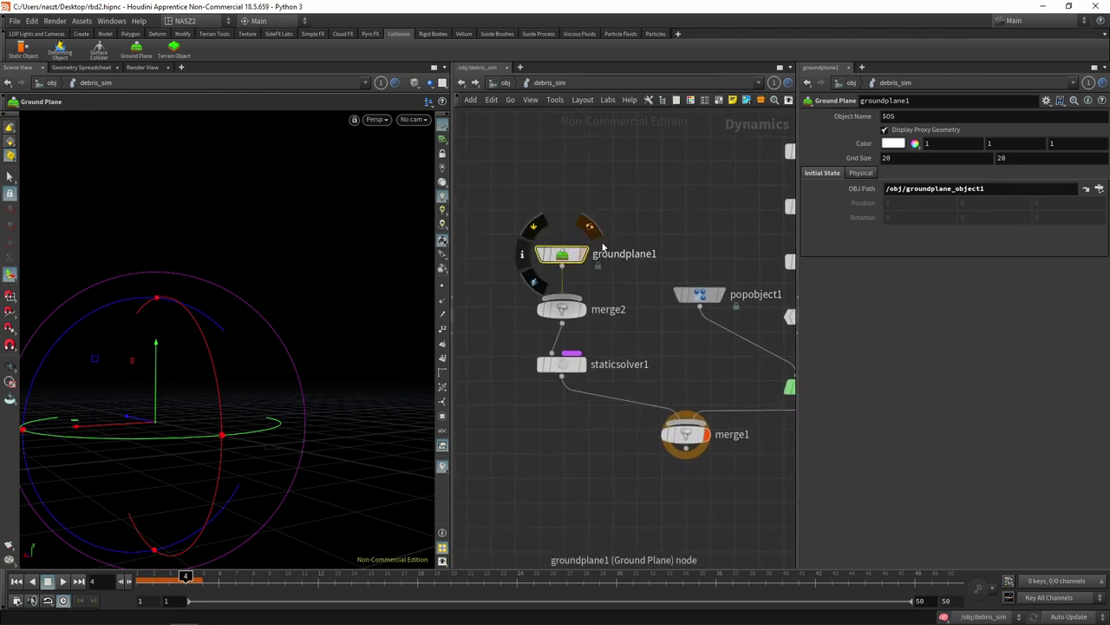
# - Lower groundplane1's Physical Bounce value from 0.5 to 0.038
pyautogui.click(870, 175)
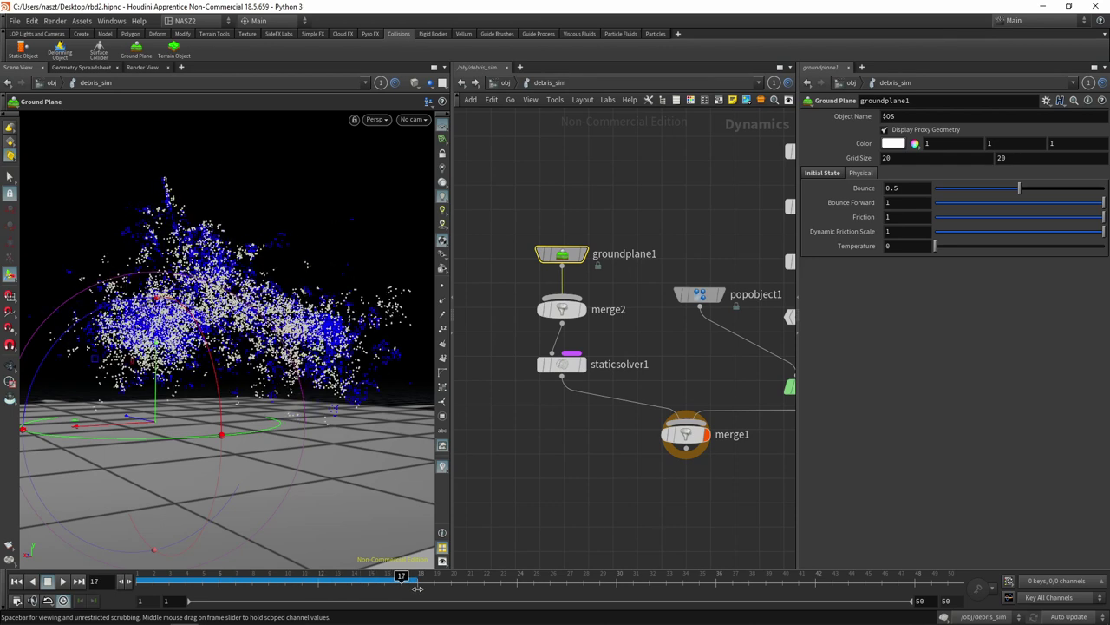
pyautogui.click(147, 576)
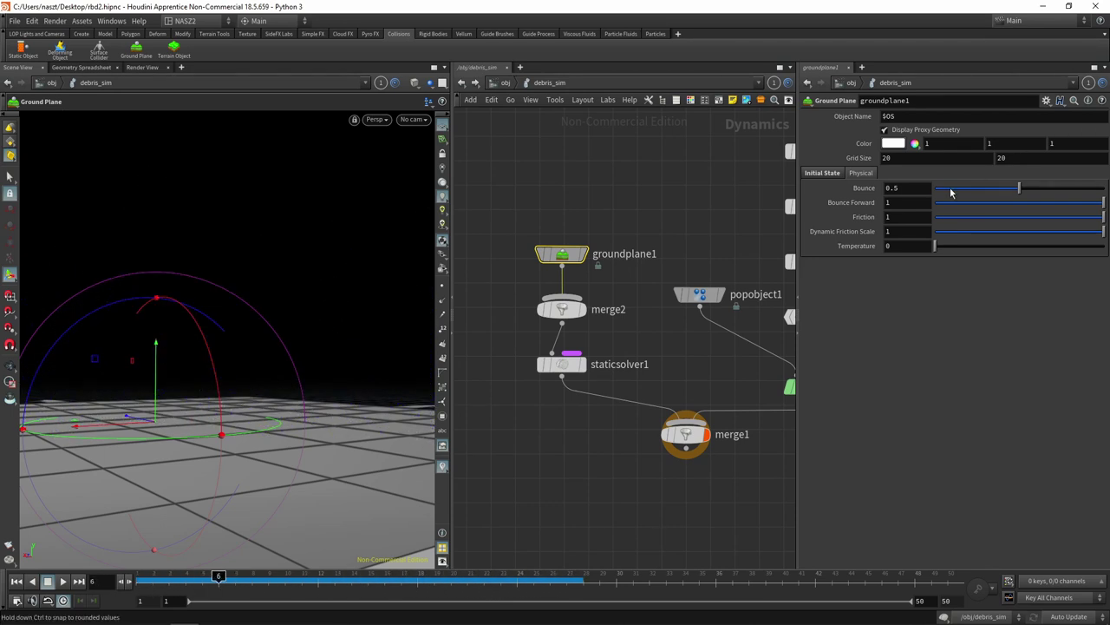
pyautogui.moveTo(947, 186); pyautogui.dragTo(943, 192)
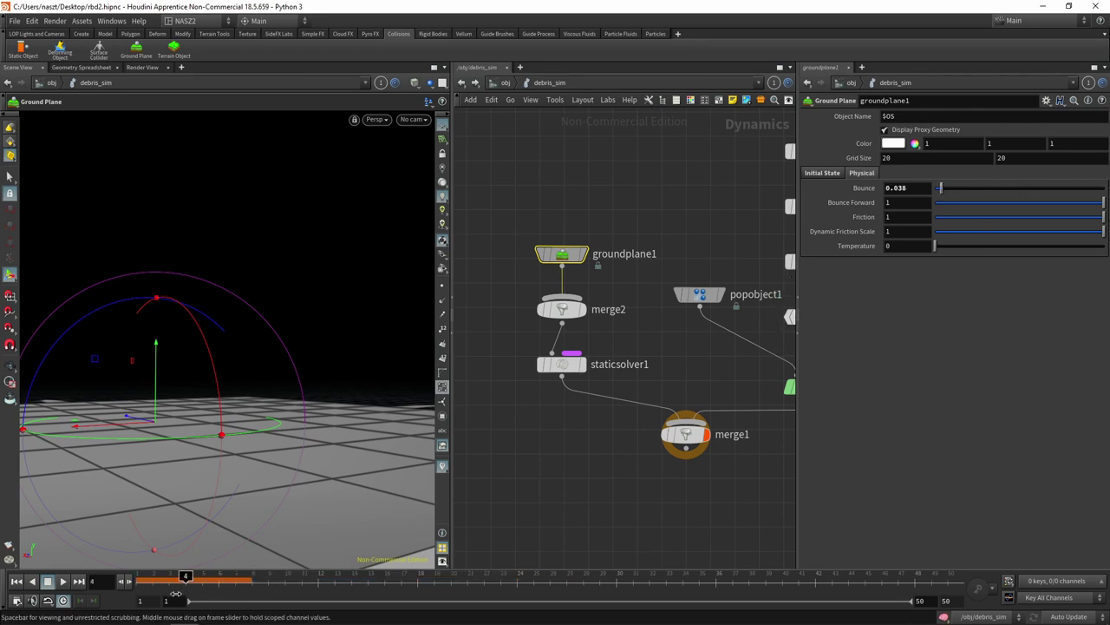
# - Rewind and scrub the simulation to frame 31, checking that the debris particles settle
pyautogui.click(142, 576)
pyautogui.moveTo(136, 600)
pyautogui.mouseDown()
pyautogui.moveTo(753, 579)
pyautogui.moveTo(270, 579)
pyautogui.moveTo(701, 576)
pyautogui.moveTo(285, 576)
pyautogui.moveTo(683, 576)
pyautogui.mouseUp()
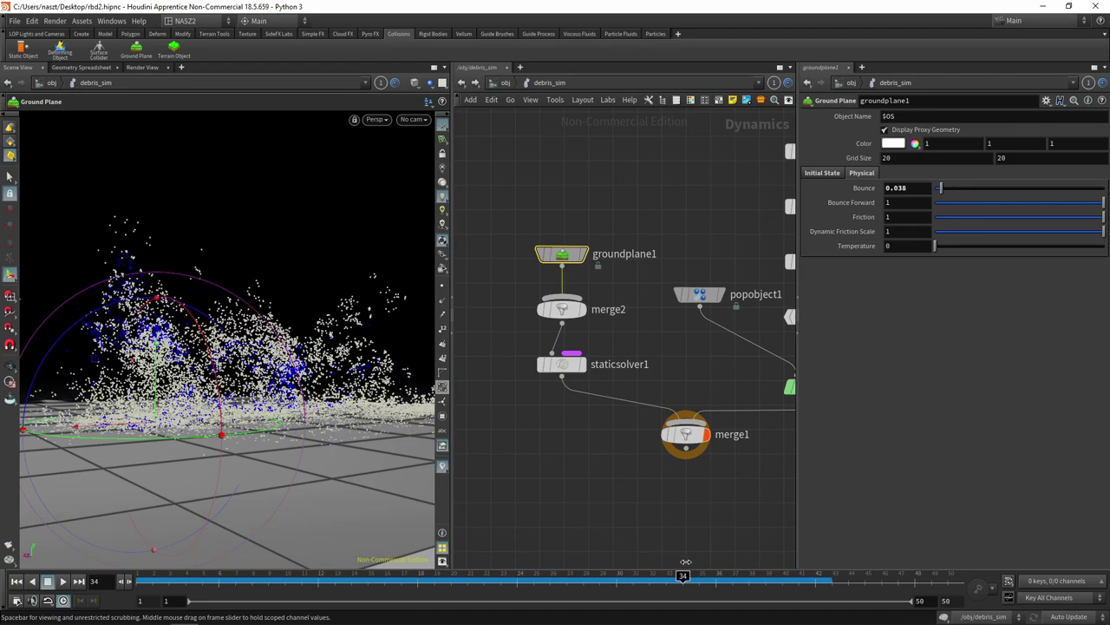
pyautogui.press('Escape')
pyautogui.moveTo(315, 295)
pyautogui.mouseDown()
pyautogui.moveTo(288, 220)
pyautogui.moveTo(261, 260)
pyautogui.mouseUp()
pyautogui.press('Return')
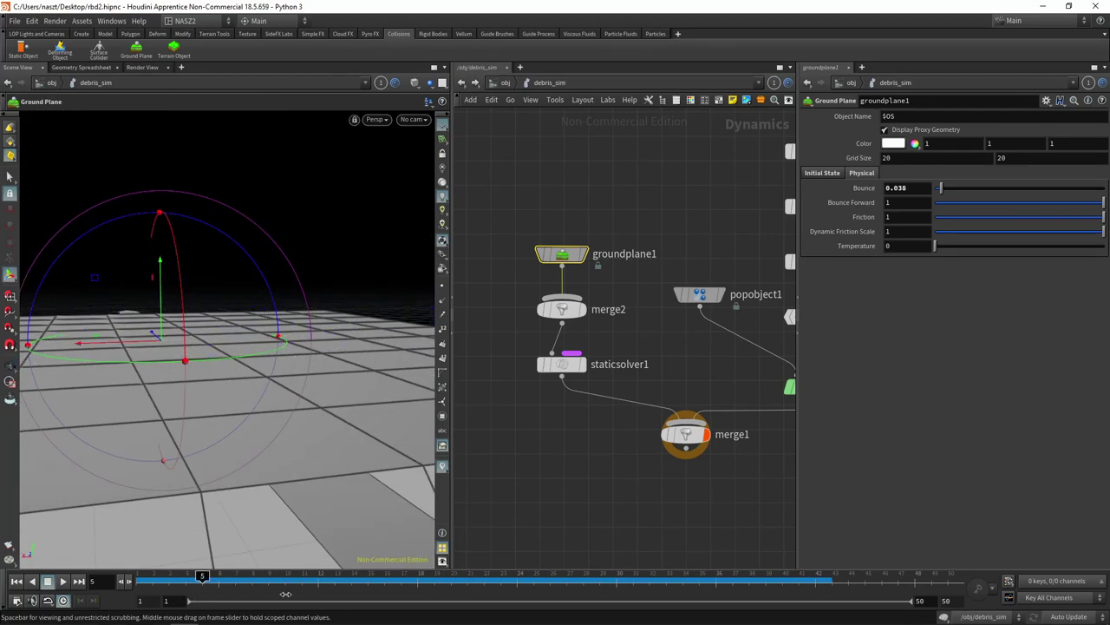
pyautogui.moveTo(669, 350); pyautogui.dragTo(480, 455, button='middle')
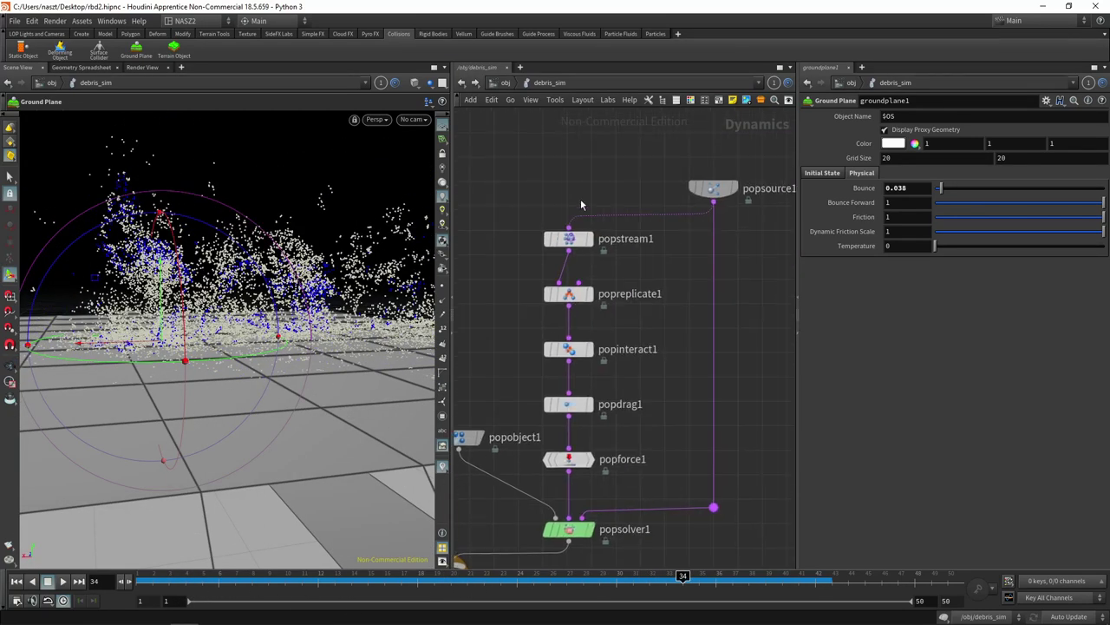
# - Return to /obj and display the debris_sim simulation, viewing the debris from above
pyautogui.click(701, 190)
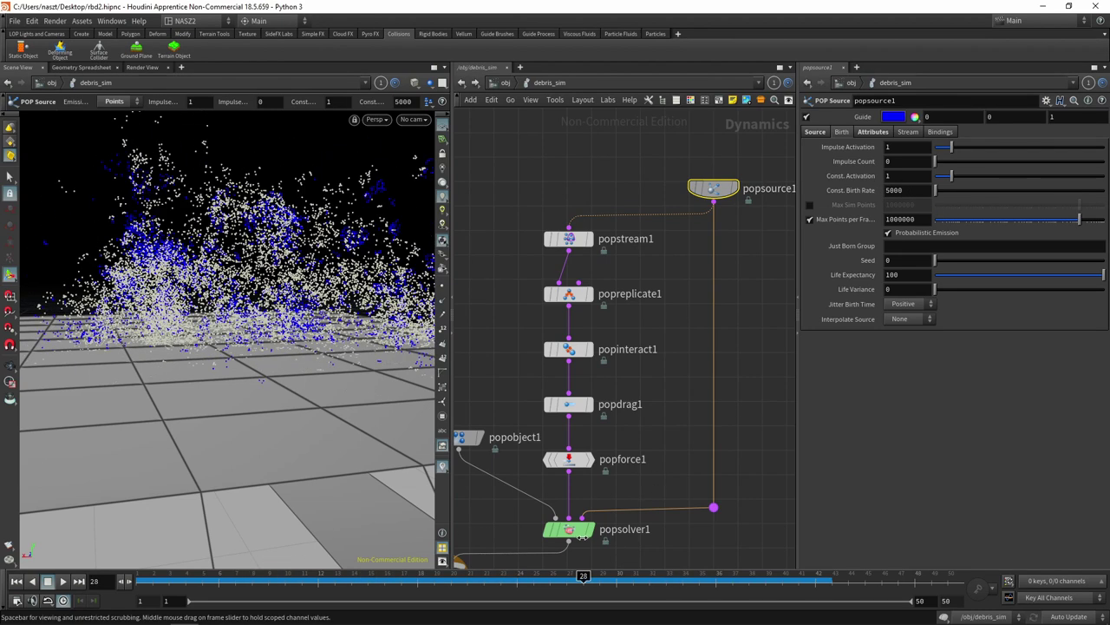
pyautogui.moveTo(699, 341); pyautogui.dragTo(718, 260, button='middle')
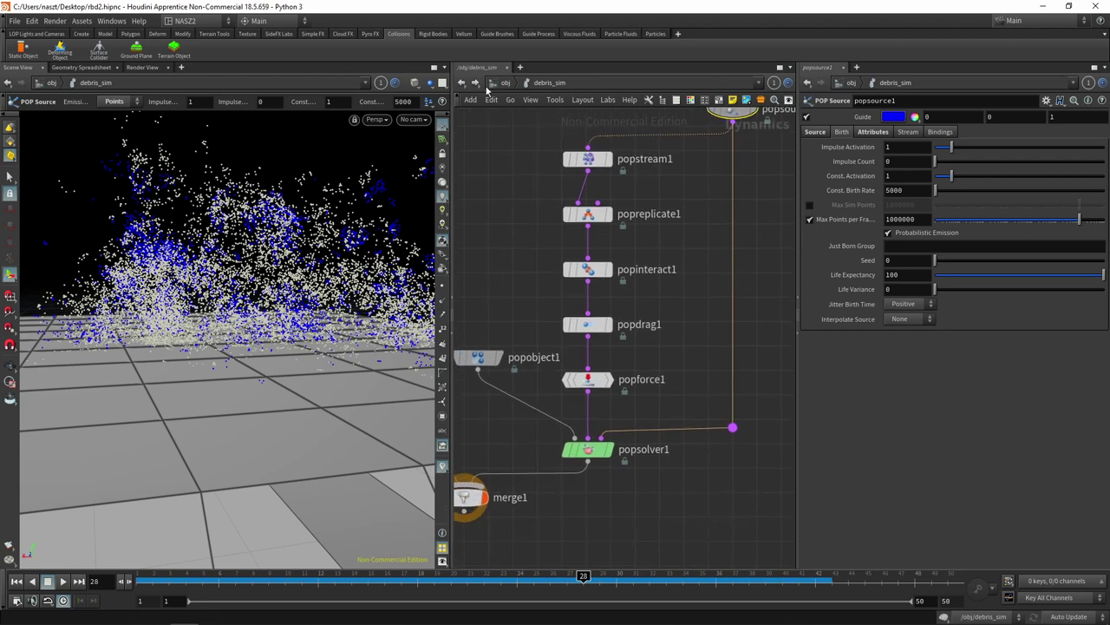
pyautogui.click(507, 84)
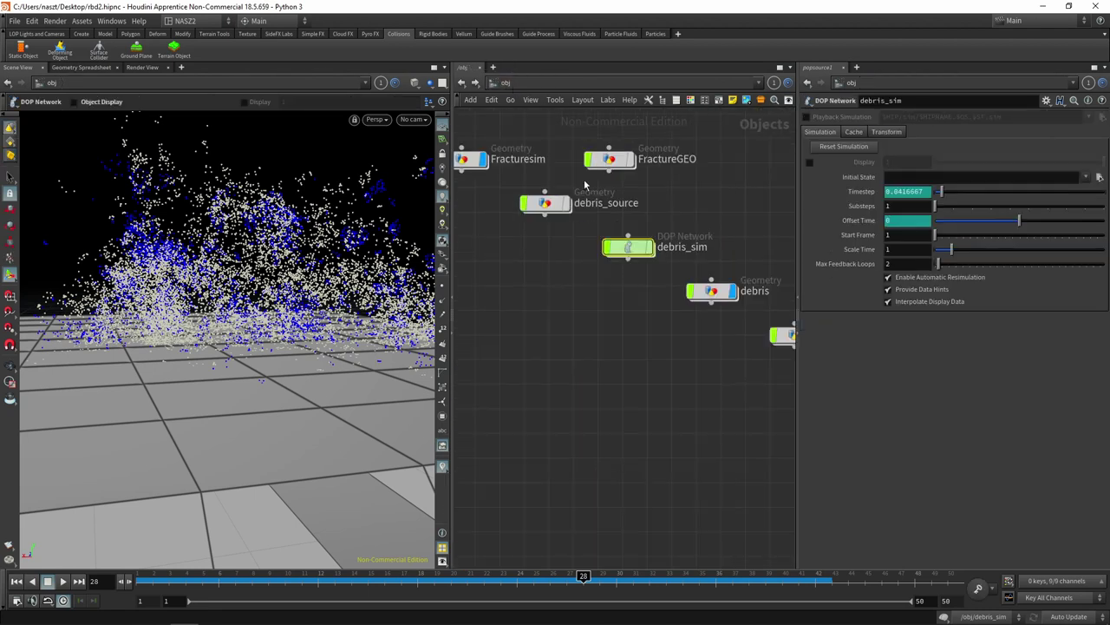
pyautogui.moveTo(712, 292)
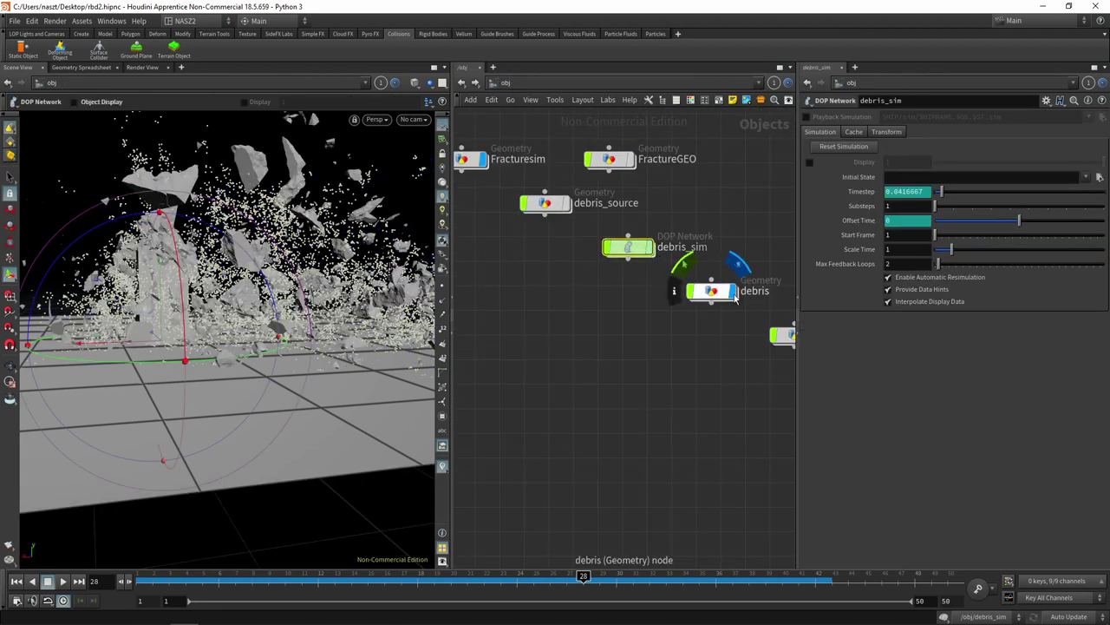
pyautogui.click(732, 293)
pyautogui.click(651, 248)
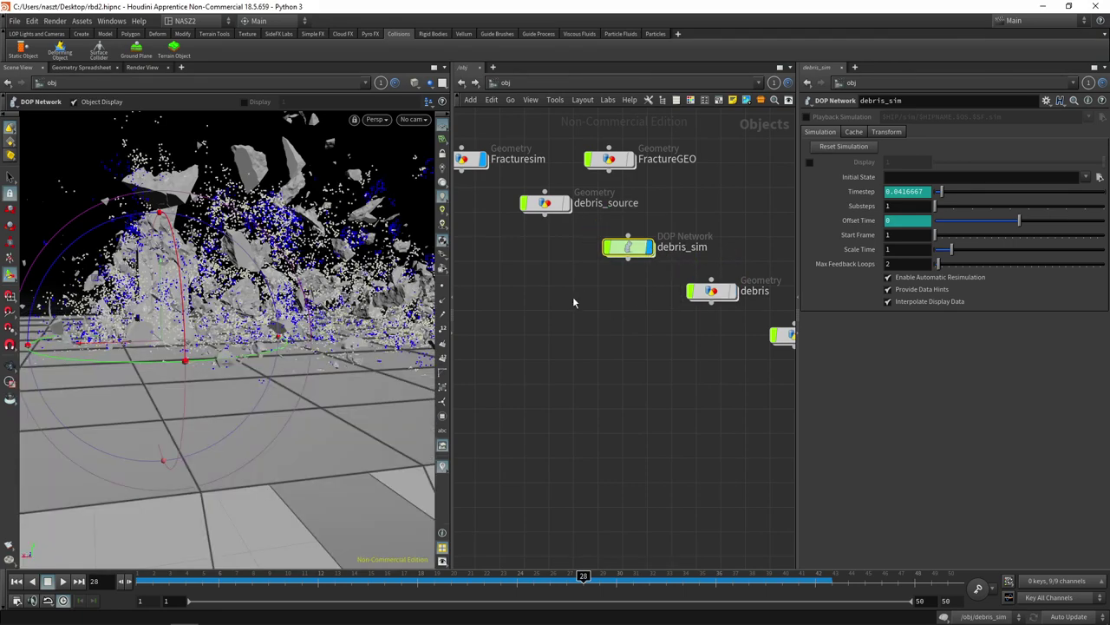
pyautogui.moveTo(574, 303); pyautogui.dragTo(694, 379, button='middle')
pyautogui.moveTo(260, 347)
pyautogui.mouseDown()
pyautogui.moveTo(192, 340)
pyautogui.moveTo(477, 282)
pyautogui.moveTo(503, 293)
pyautogui.moveTo(463, 293)
pyautogui.moveTo(674, 376)
pyautogui.mouseUp()
pyautogui.moveTo(674, 377); pyautogui.dragTo(509, 342, button='middle')
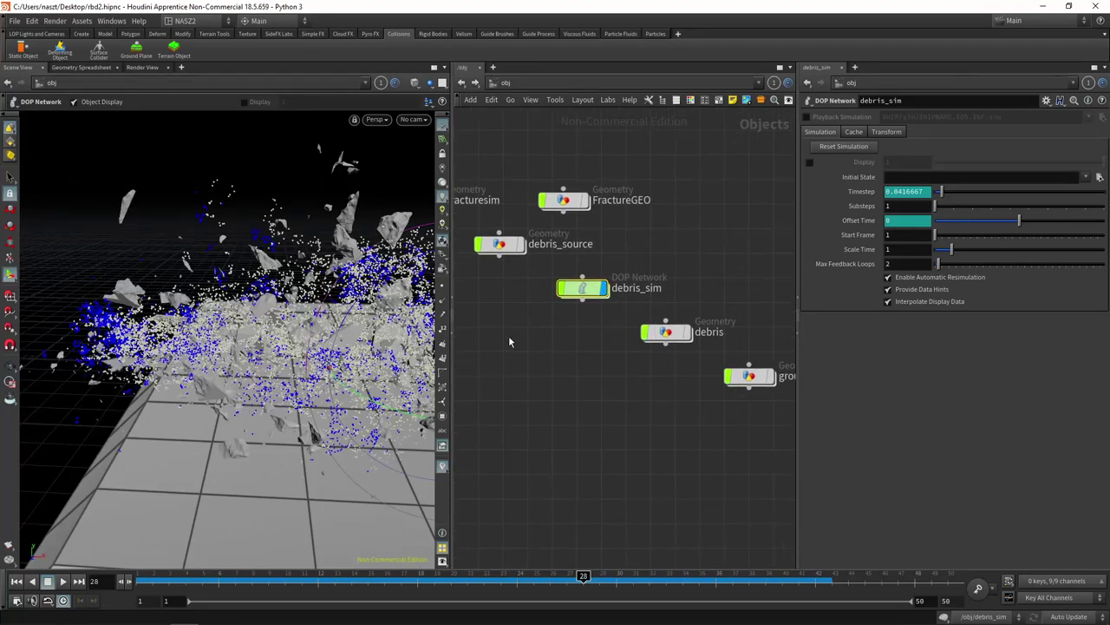
# - Select the debris geometry object and dive inside it to reach dopimport1
pyautogui.doubleClick(582, 288)
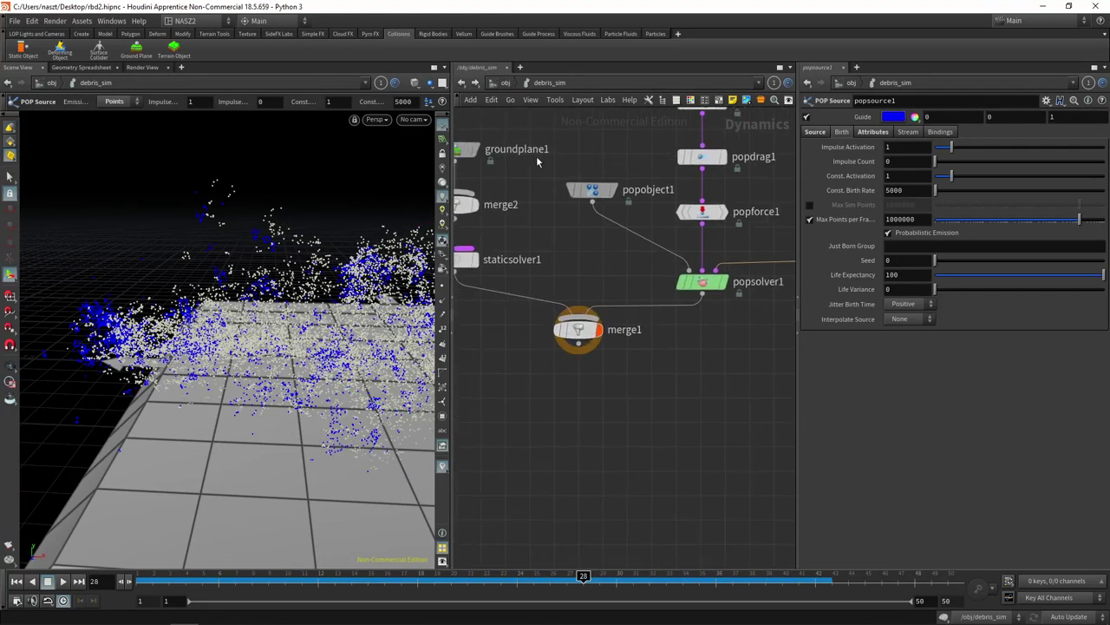
pyautogui.click(504, 84)
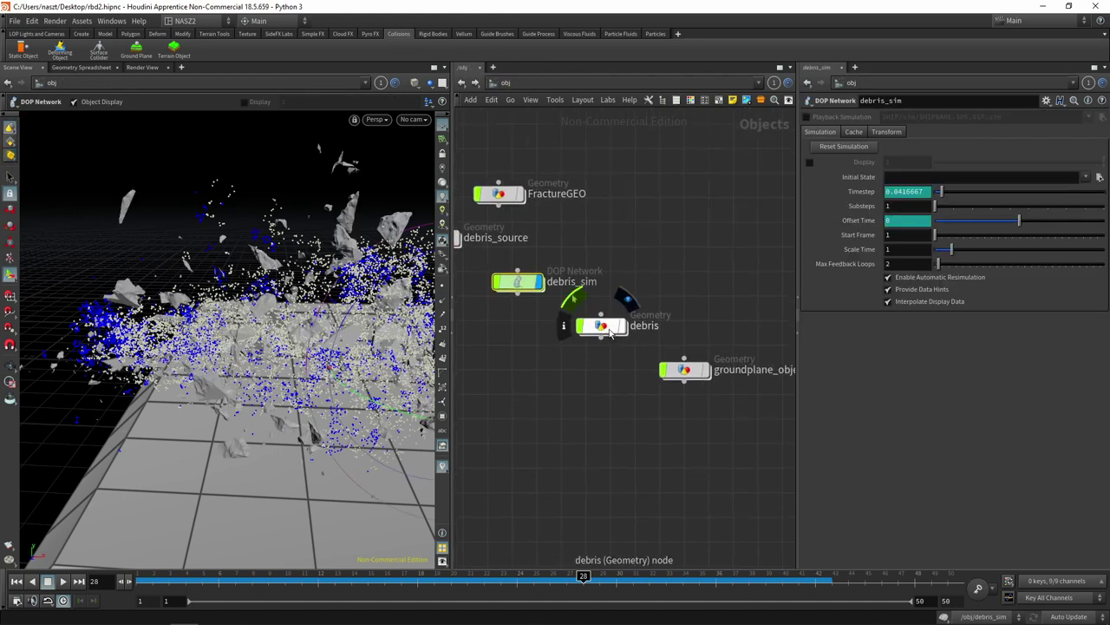
pyautogui.click(610, 331)
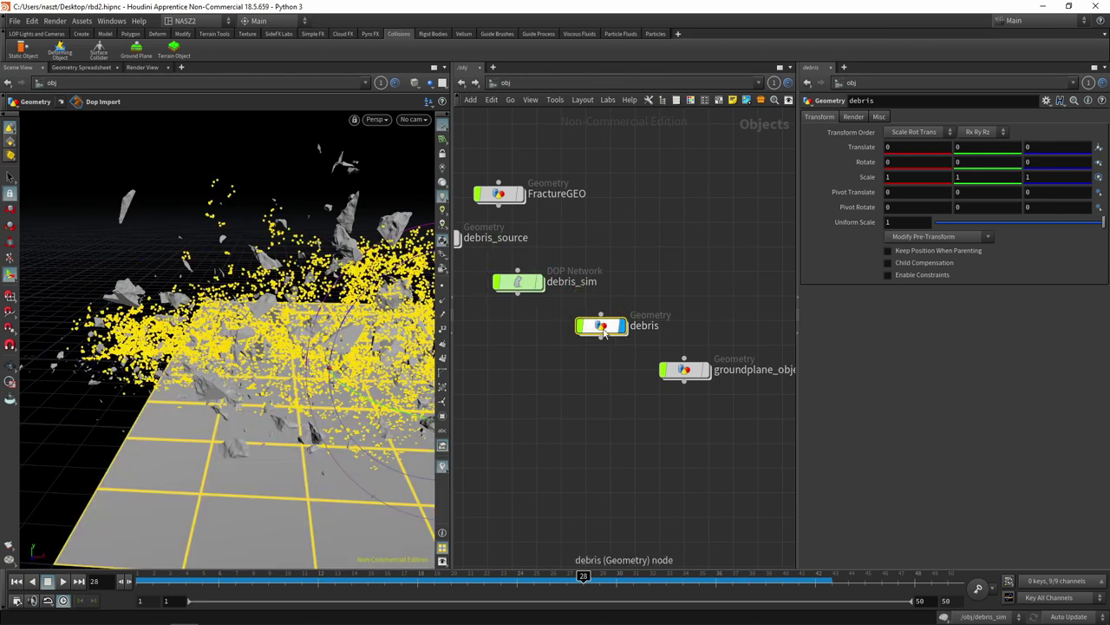
pyautogui.press('i')
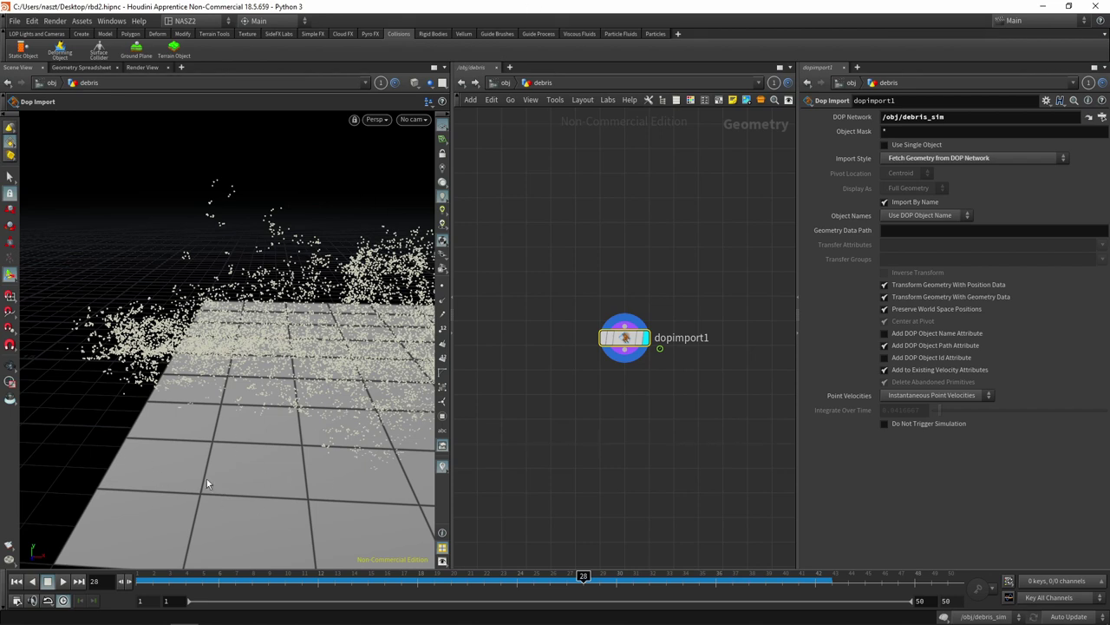
# - Copy the popobject1 node name from inside debris_sim
pyautogui.doubleClick(885, 131)
pyautogui.click(497, 84)
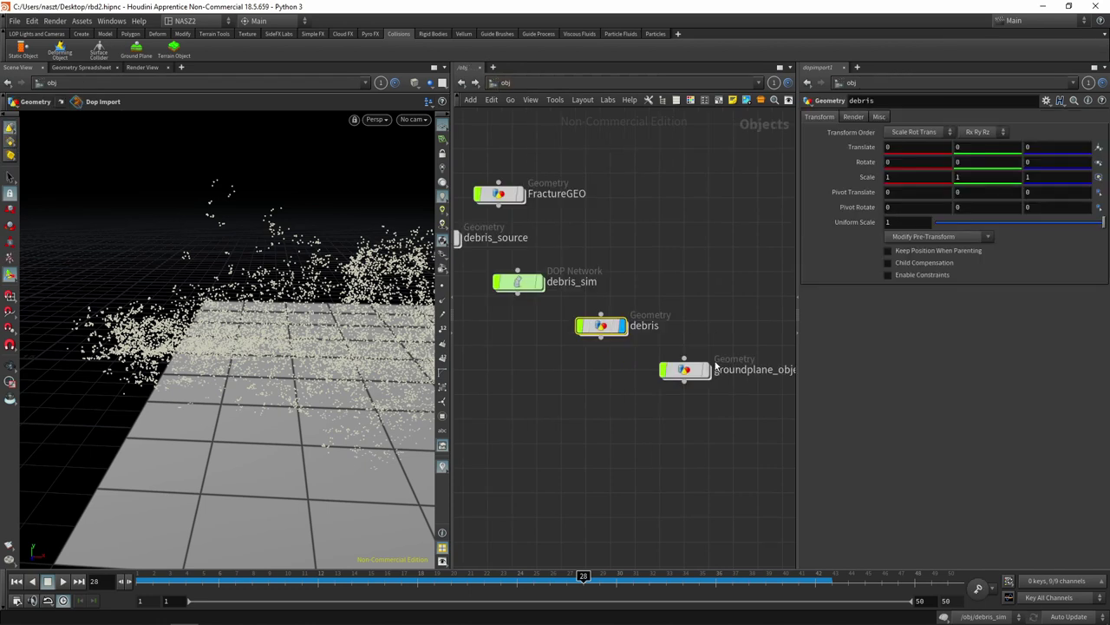
pyautogui.doubleClick(537, 289)
pyautogui.moveTo(585, 305); pyautogui.dragTo(589, 387, button='middle')
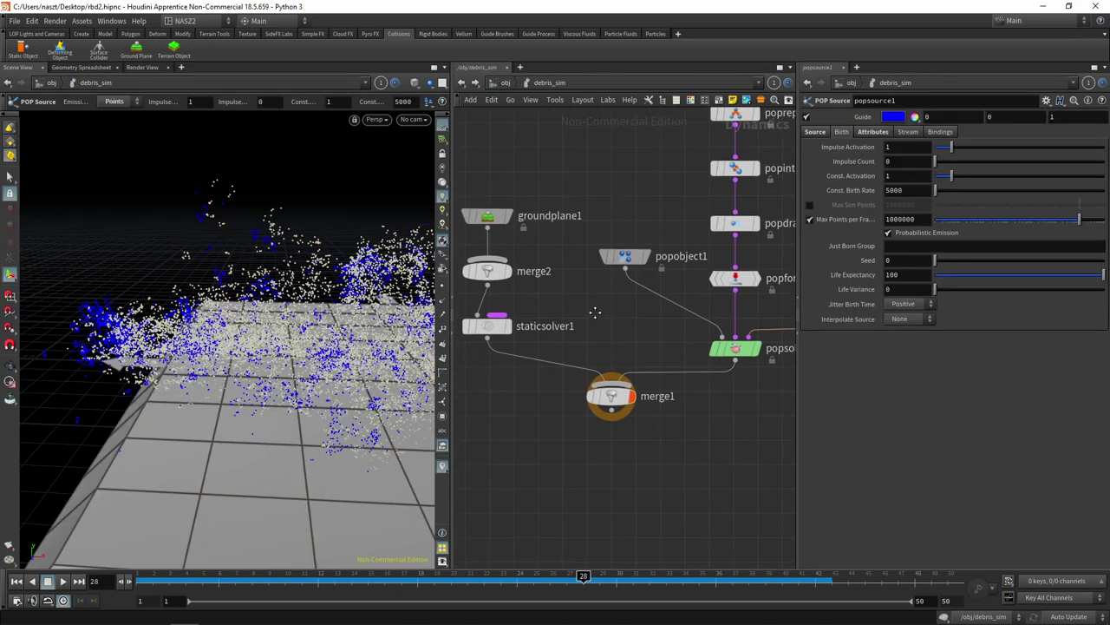
pyautogui.click(596, 273)
pyautogui.doubleClick(646, 272)
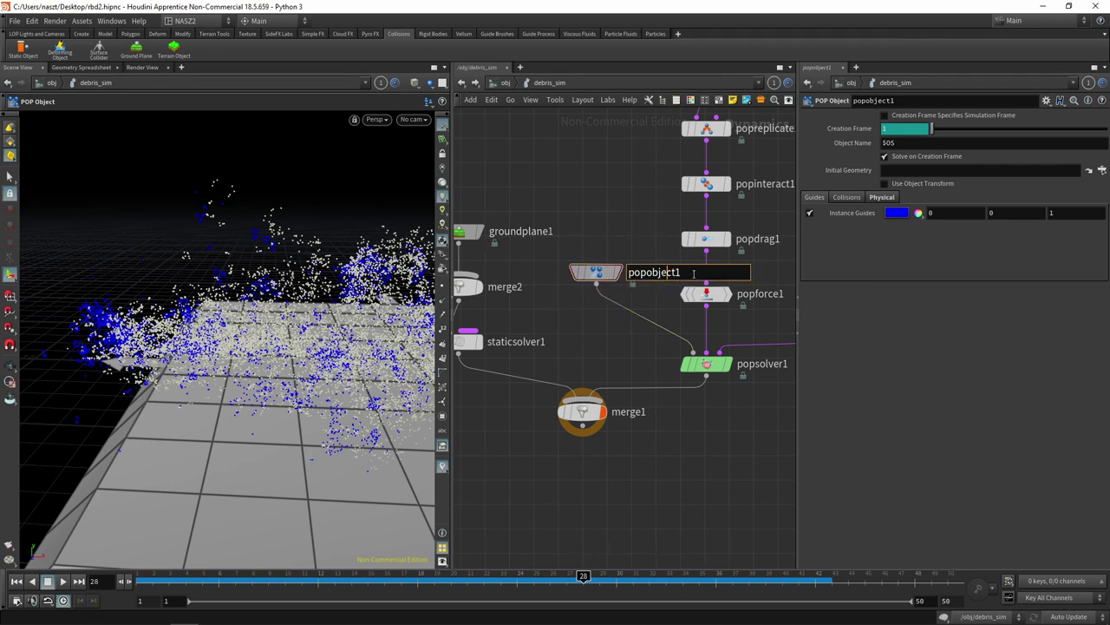
# - Set dopimport1's Object Mask in debris to popobject1
pyautogui.click(503, 82)
pyautogui.doubleClick(601, 325)
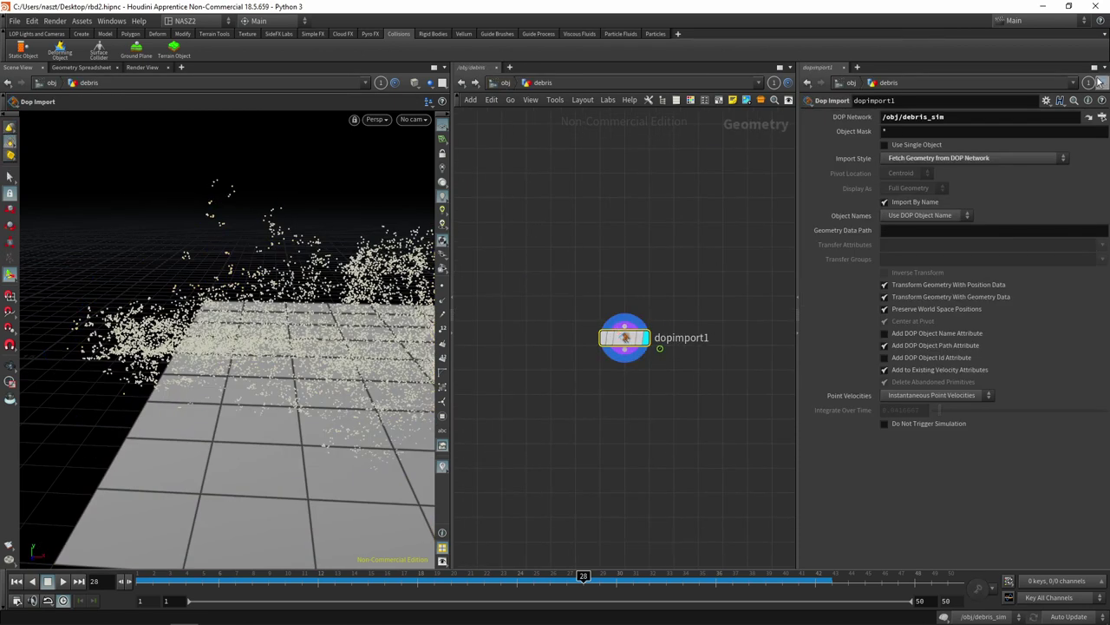
pyautogui.doubleClick(961, 130)
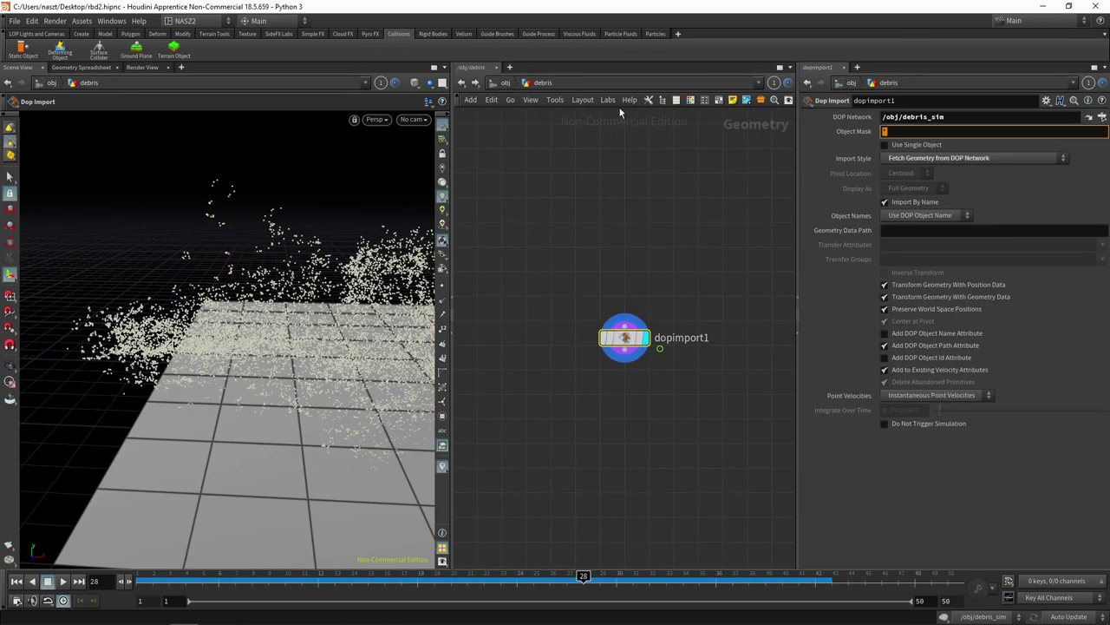
pyautogui.write('popobject1')
pyautogui.press('Return')
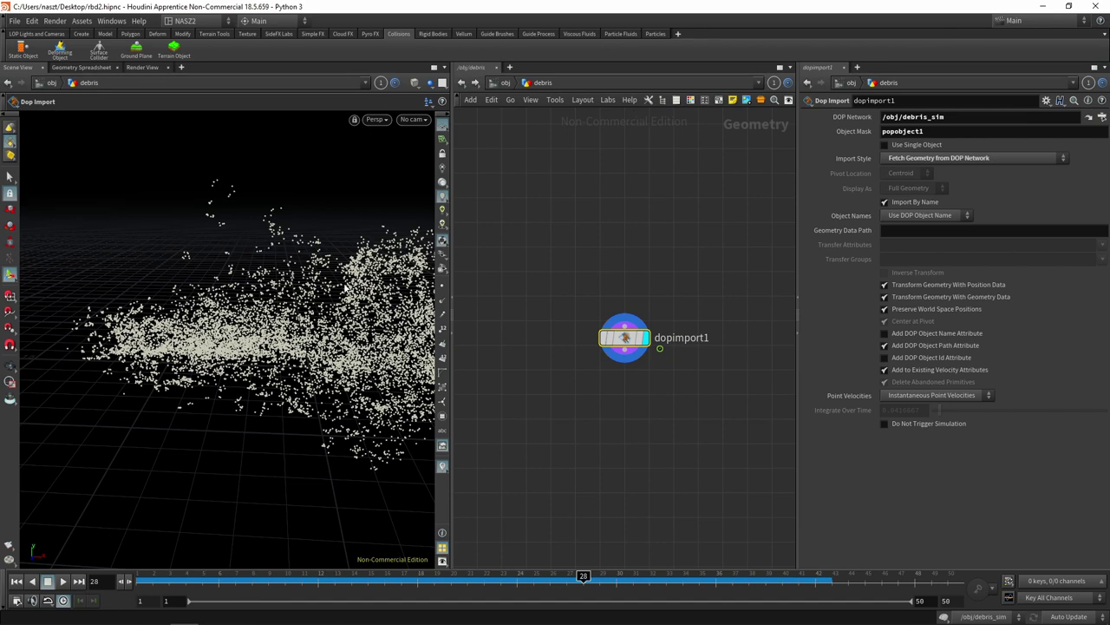
# - Scrub further into the simulation and orbit around the imported debris particles
pyautogui.press('Escape')
pyautogui.moveTo(344, 288)
pyautogui.mouseDown()
pyautogui.moveTo(286, 275)
pyautogui.moveTo(372, 228)
pyautogui.mouseUp()
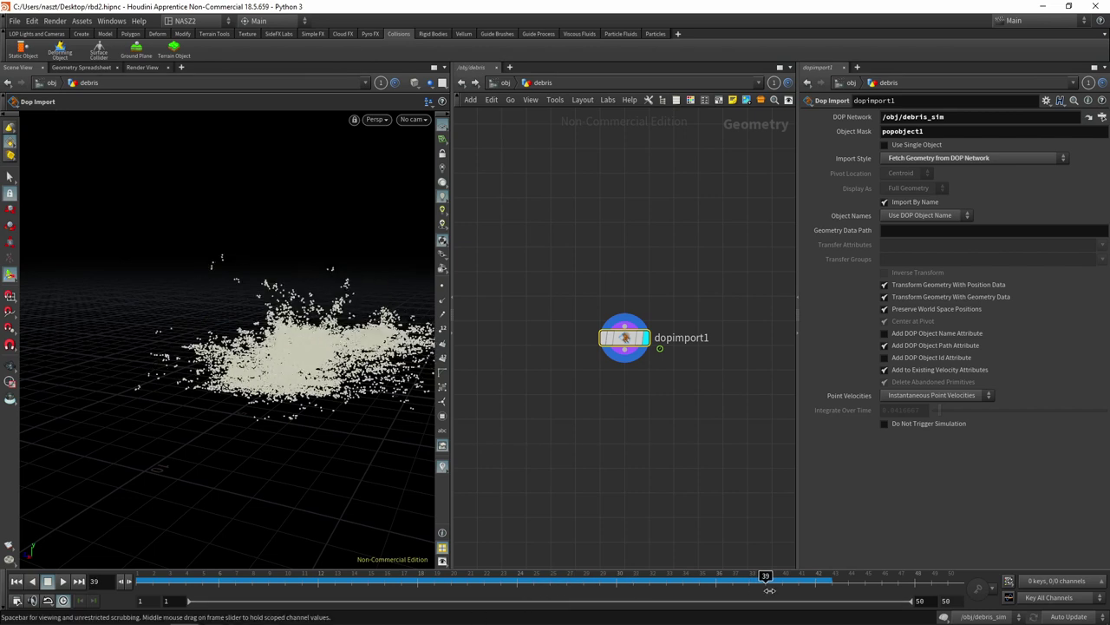
pyautogui.moveTo(583, 576)
pyautogui.mouseDown()
pyautogui.moveTo(836, 583)
pyautogui.moveTo(783, 583)
pyautogui.mouseUp()
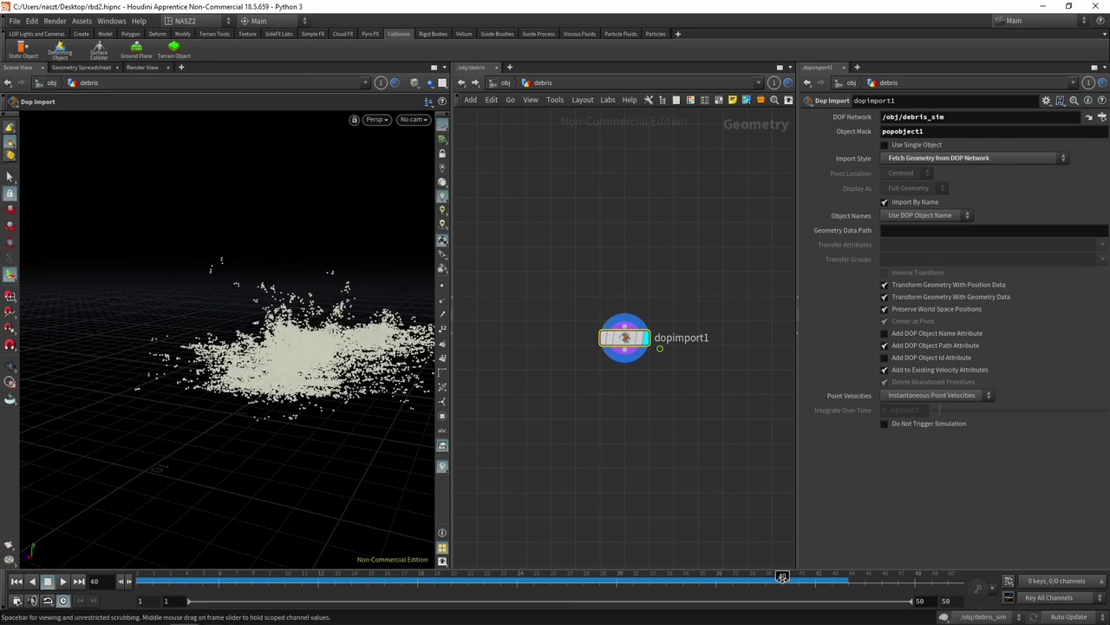
pyautogui.press('Escape')
pyautogui.moveTo(309, 361); pyautogui.dragTo(304, 375)
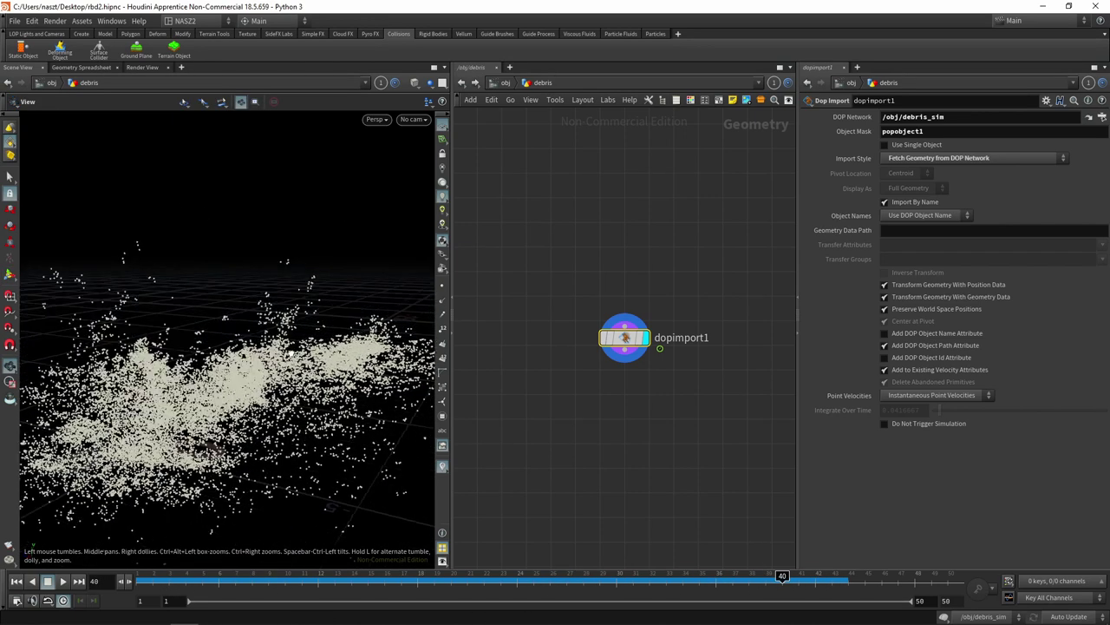
pyautogui.moveTo(227, 375); pyautogui.dragTo(260, 408)
# - Orbit the scene at /obj, then go into debris and reposition dopimport1
pyautogui.click(505, 82)
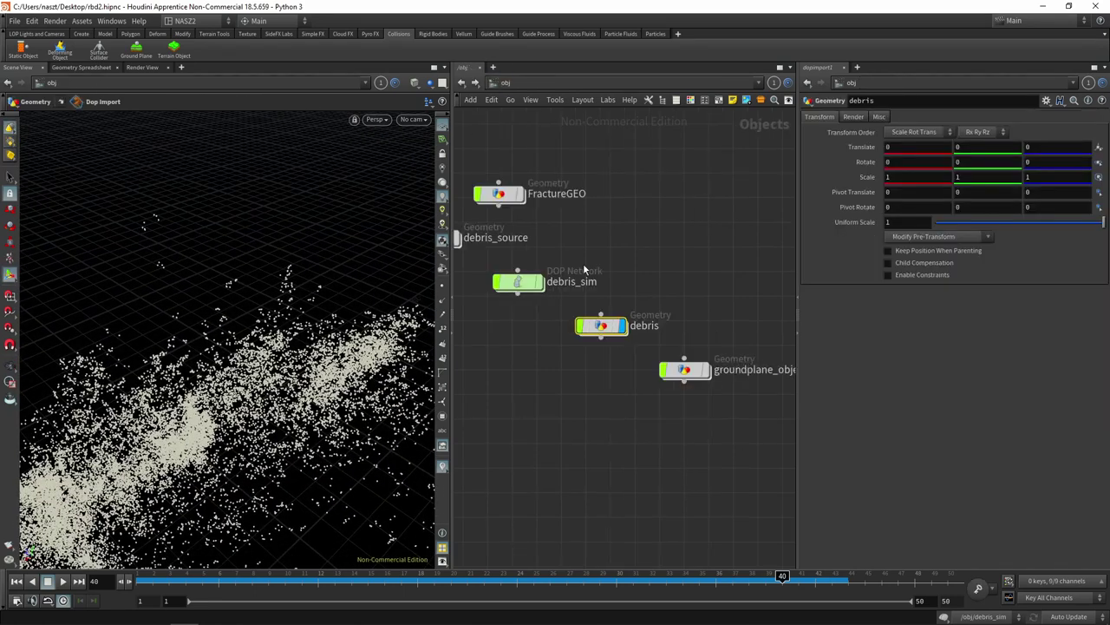
pyautogui.press('Escape')
pyautogui.moveTo(350, 430)
pyautogui.mouseDown()
pyautogui.moveTo(405, 339)
pyautogui.moveTo(503, 332)
pyautogui.mouseUp()
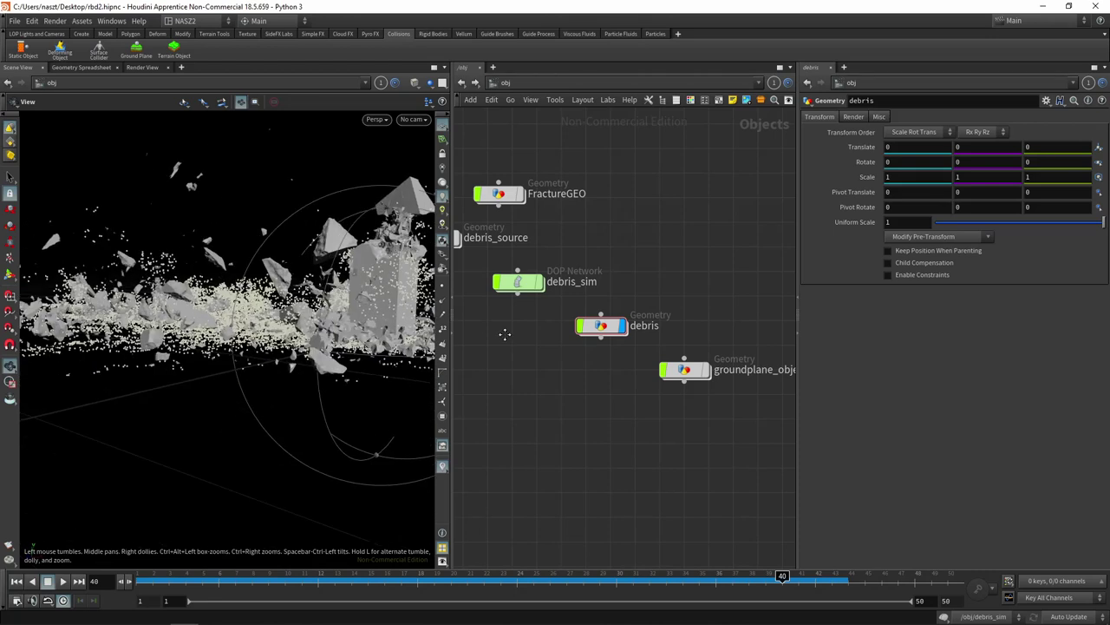
pyautogui.scroll(-1, 490, 347)
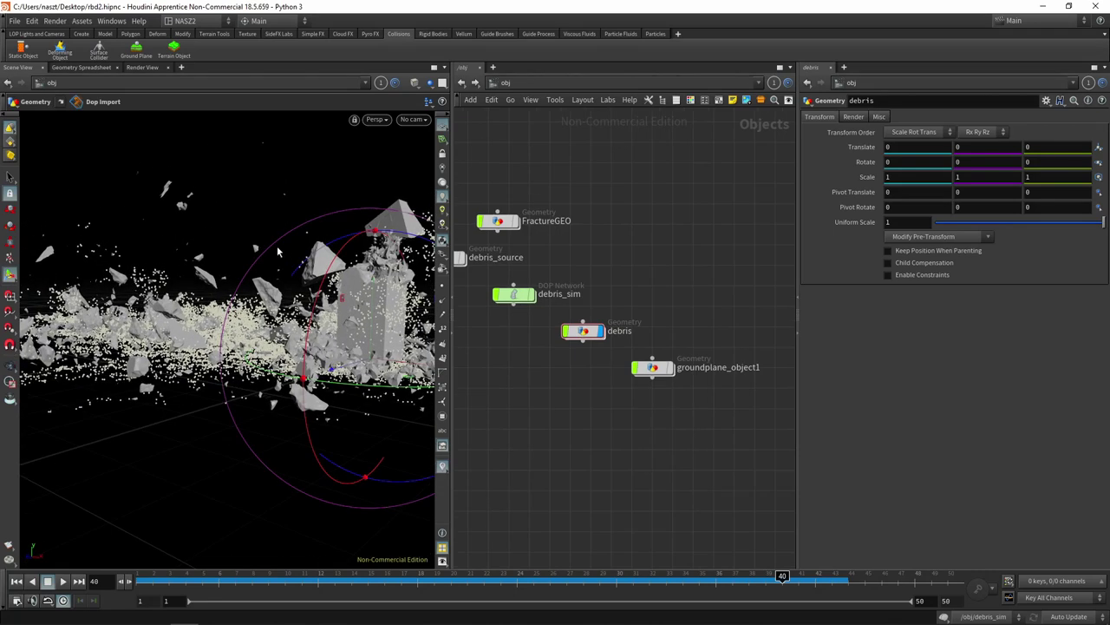
pyautogui.doubleClick(589, 331)
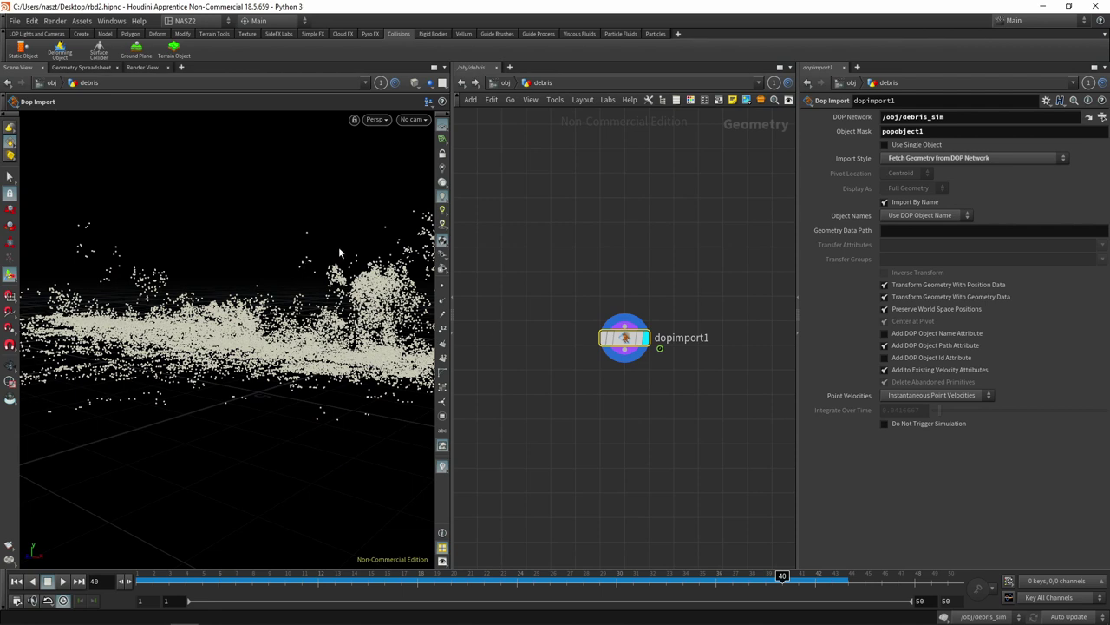
pyautogui.moveTo(623, 337)
pyautogui.moveTo(631, 337); pyautogui.dragTo(633, 301)
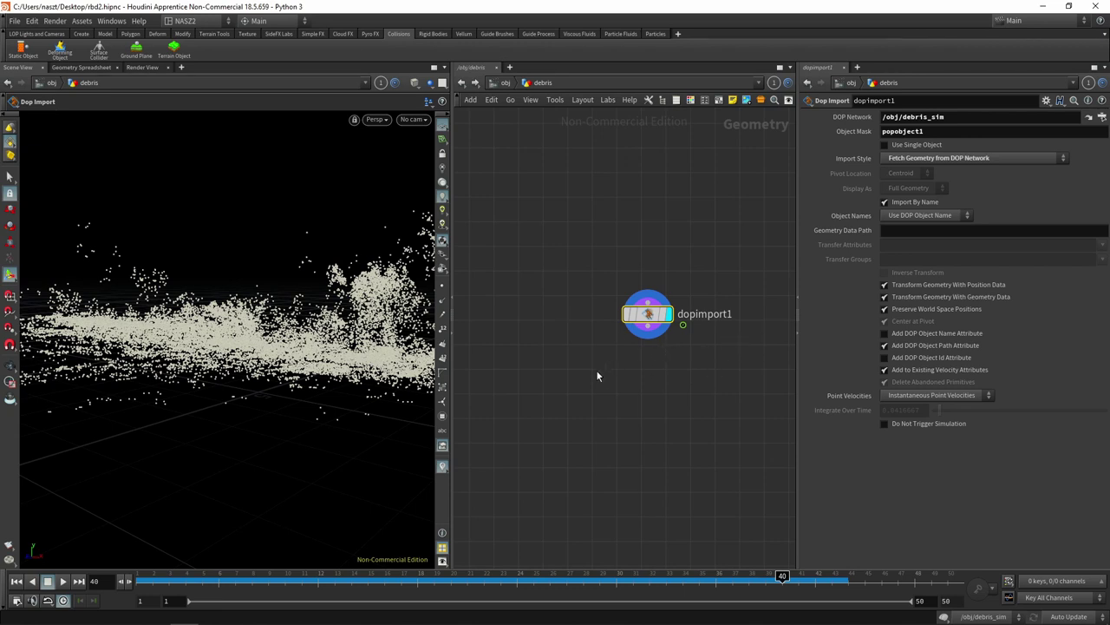
pyautogui.moveTo(596, 370); pyautogui.dragTo(632, 328, button='middle')
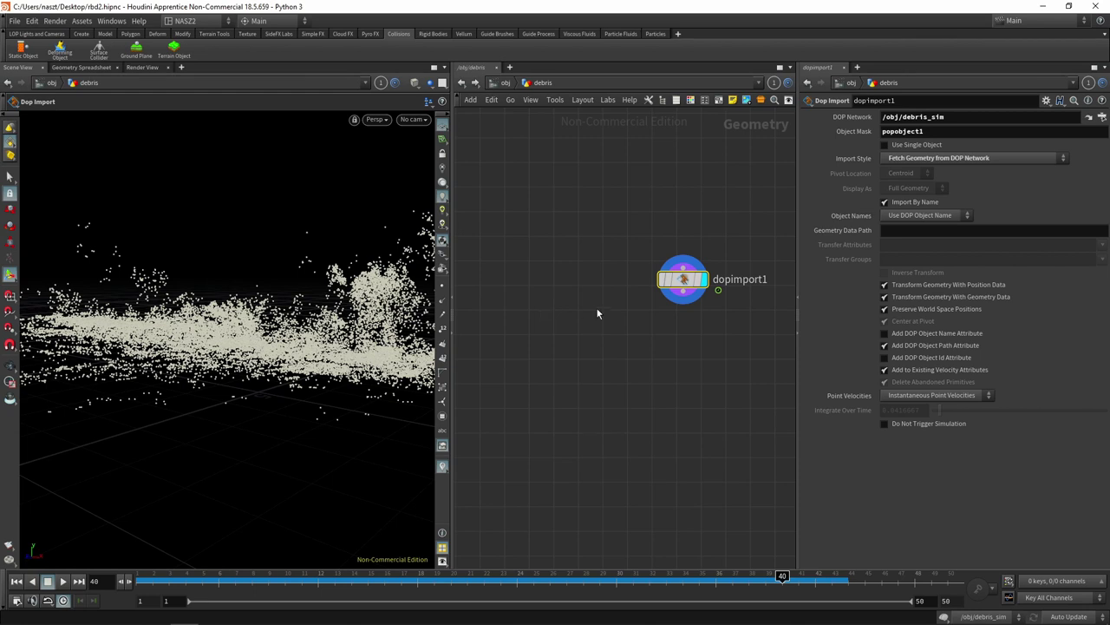
pyautogui.moveTo(545, 326); pyautogui.dragTo(572, 308, button='middle')
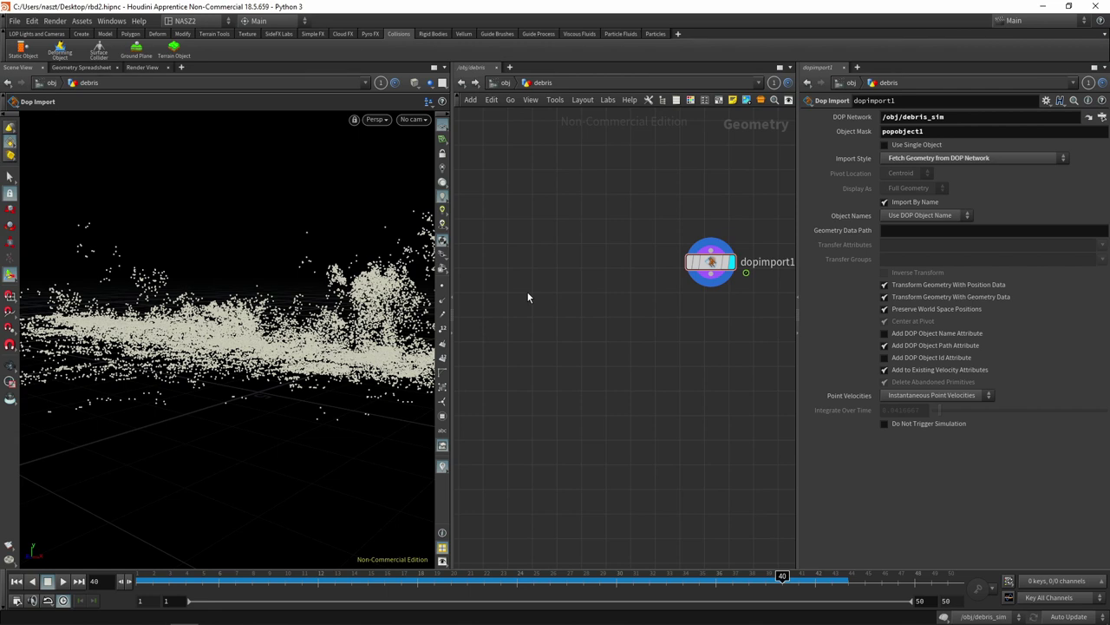
# - Back at /obj, add an Instance object ('ins') and place instance1 beside debris
pyautogui.press('Tab')
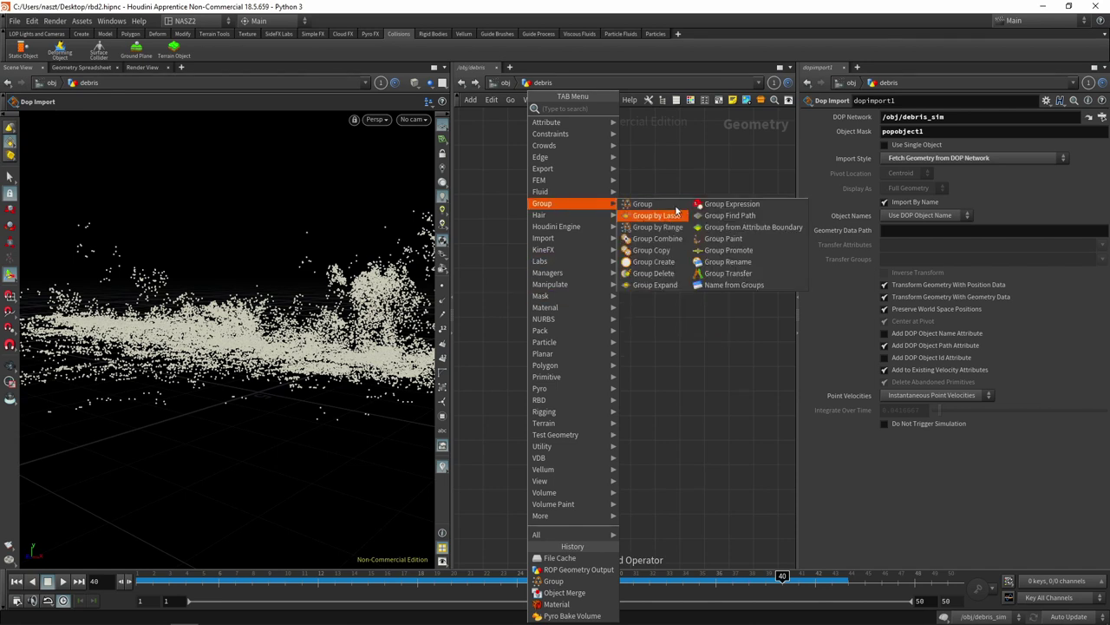
pyautogui.click(683, 158)
pyautogui.click(506, 82)
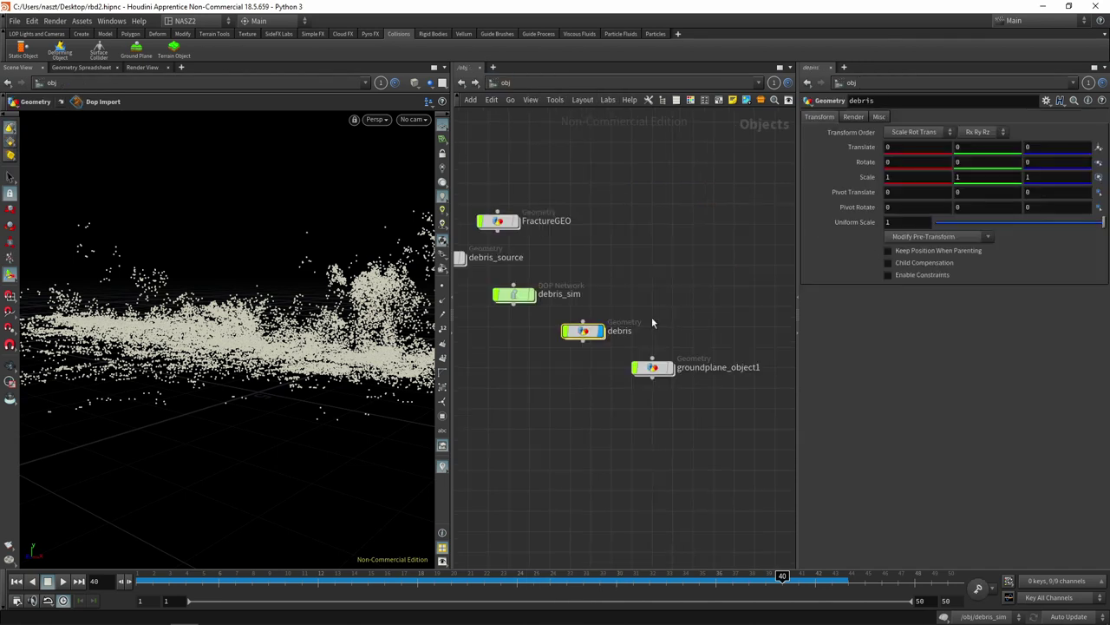
pyautogui.click(593, 333)
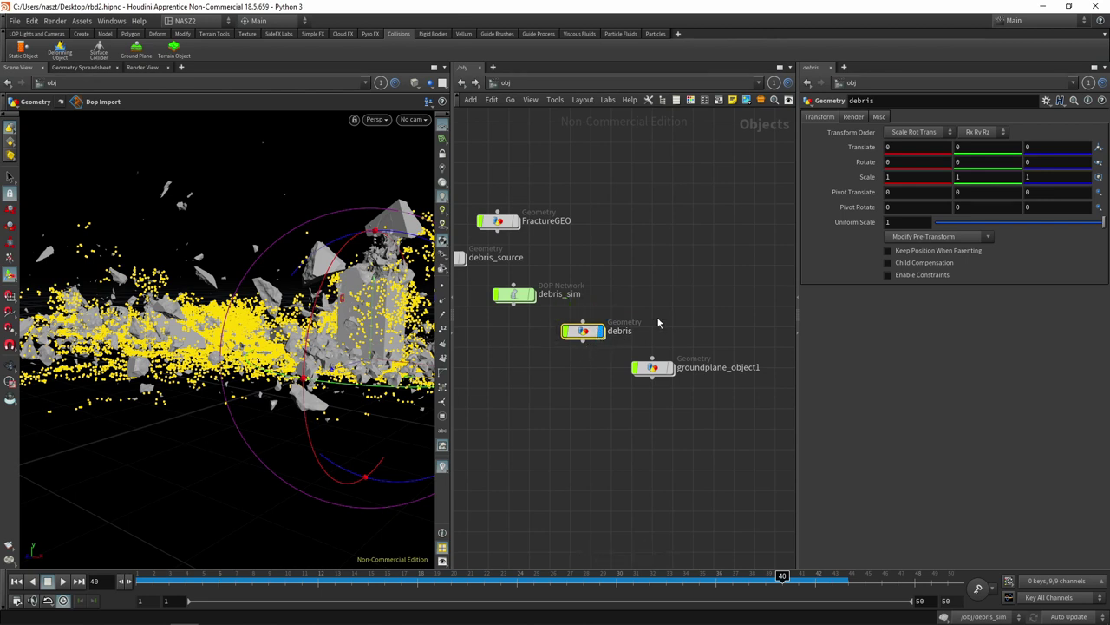
pyautogui.click(680, 284)
pyautogui.press('Tab')
pyautogui.write('ins')
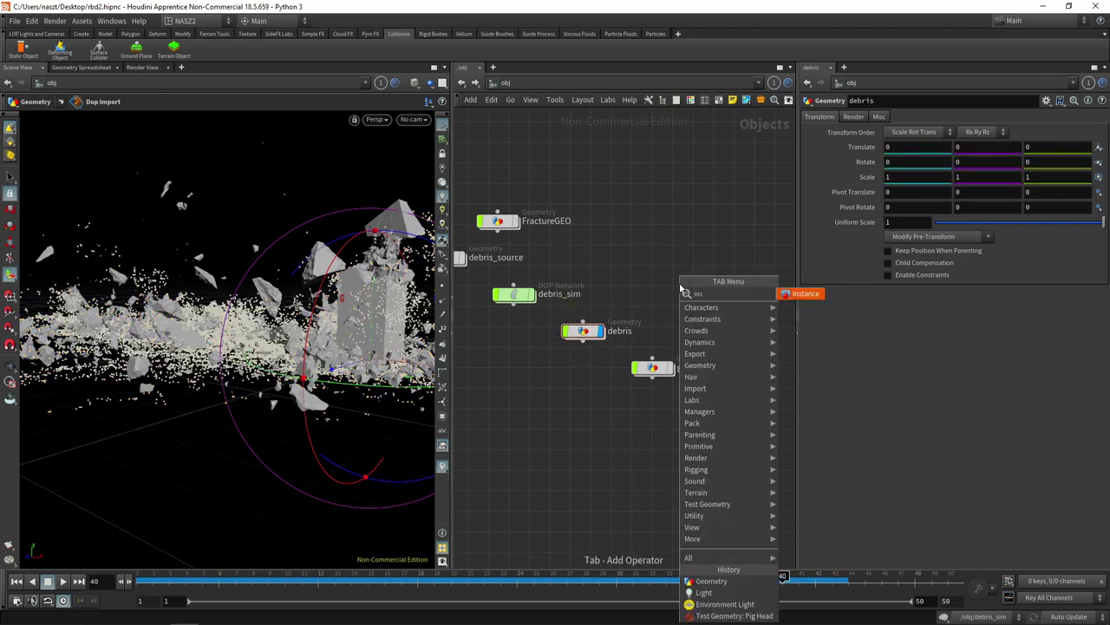
pyautogui.click(791, 294)
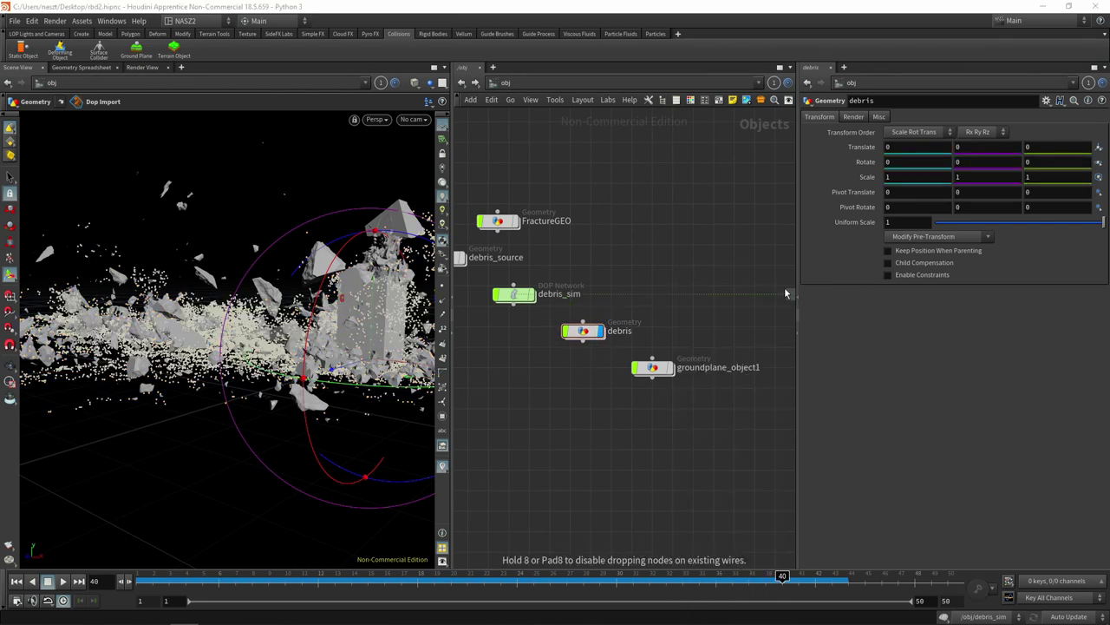
pyautogui.click(686, 273)
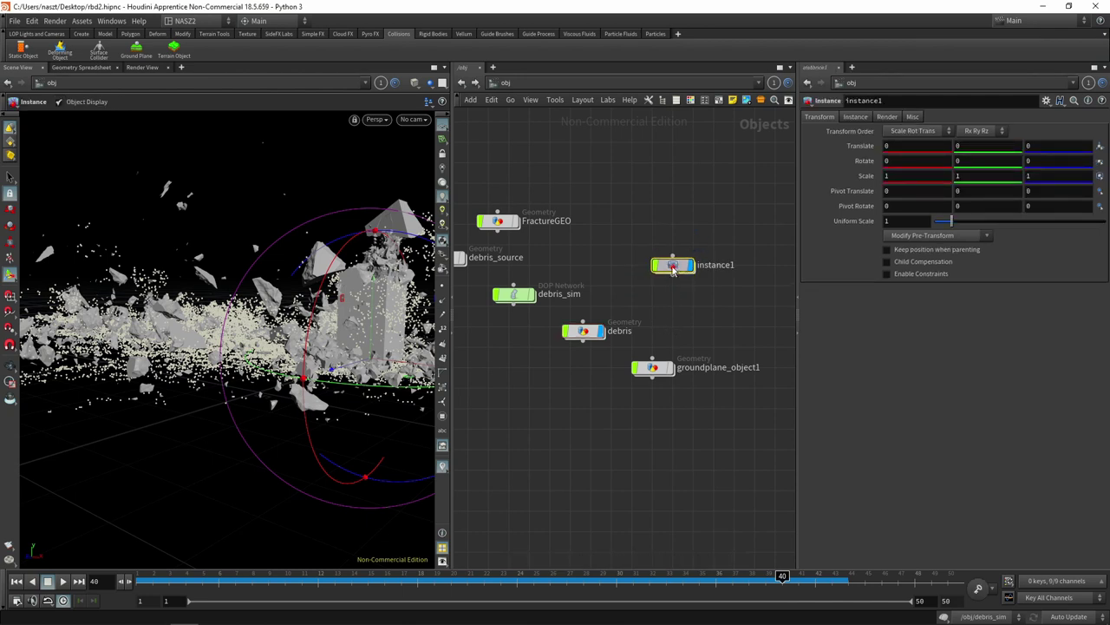
pyautogui.moveTo(686, 274); pyautogui.dragTo(677, 309)
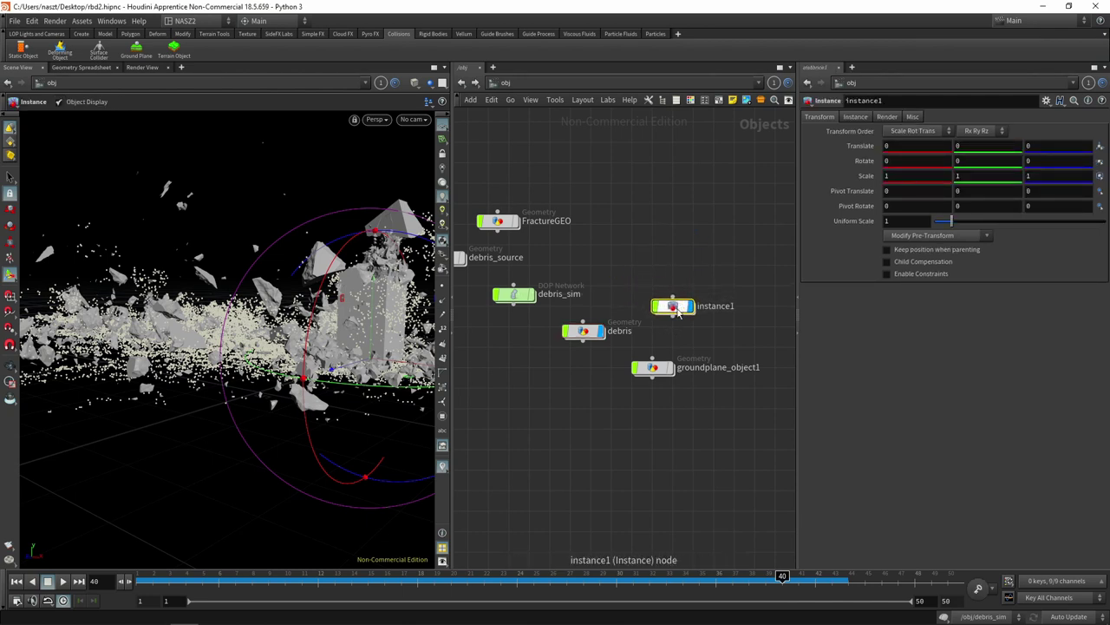
# - Copy dopimport1 from debris and paste it inside instance1
pyautogui.click(889, 119)
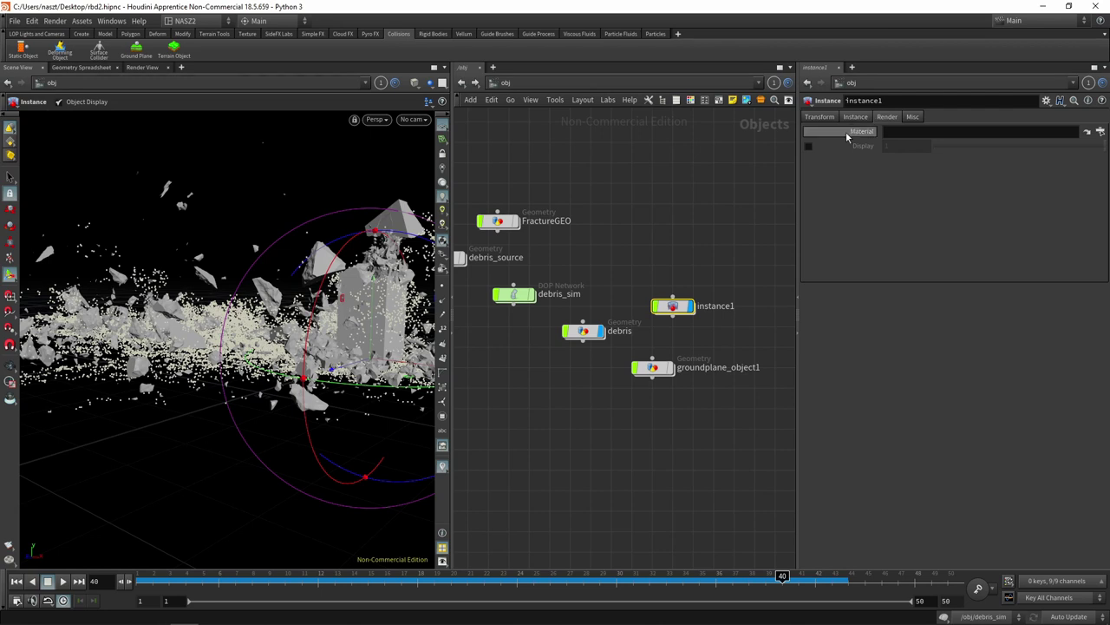
pyautogui.click(852, 120)
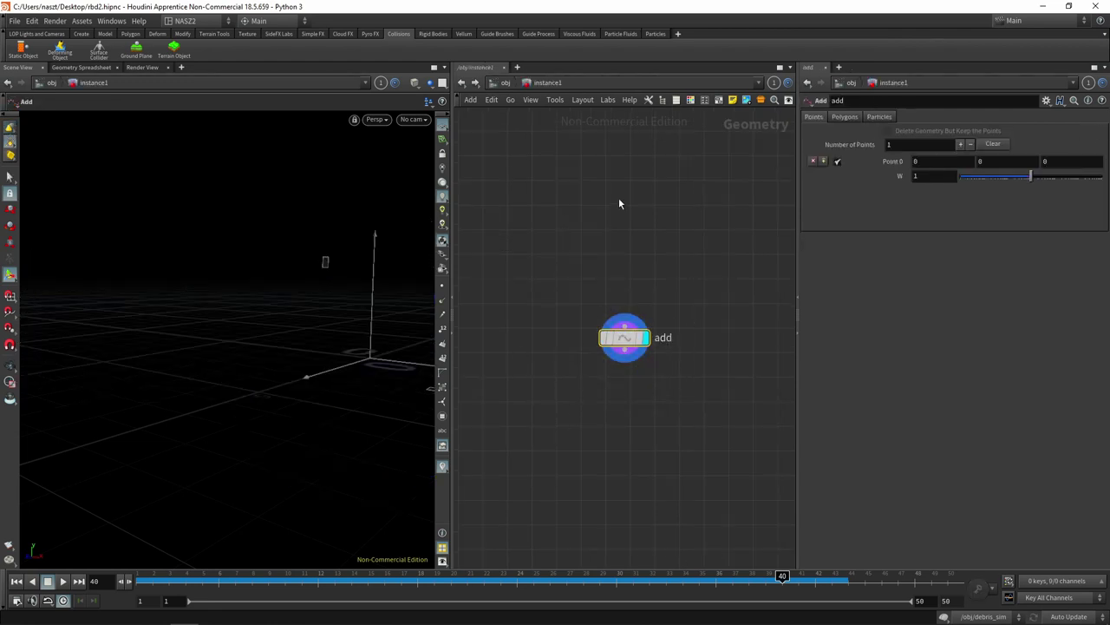
pyautogui.click(506, 82)
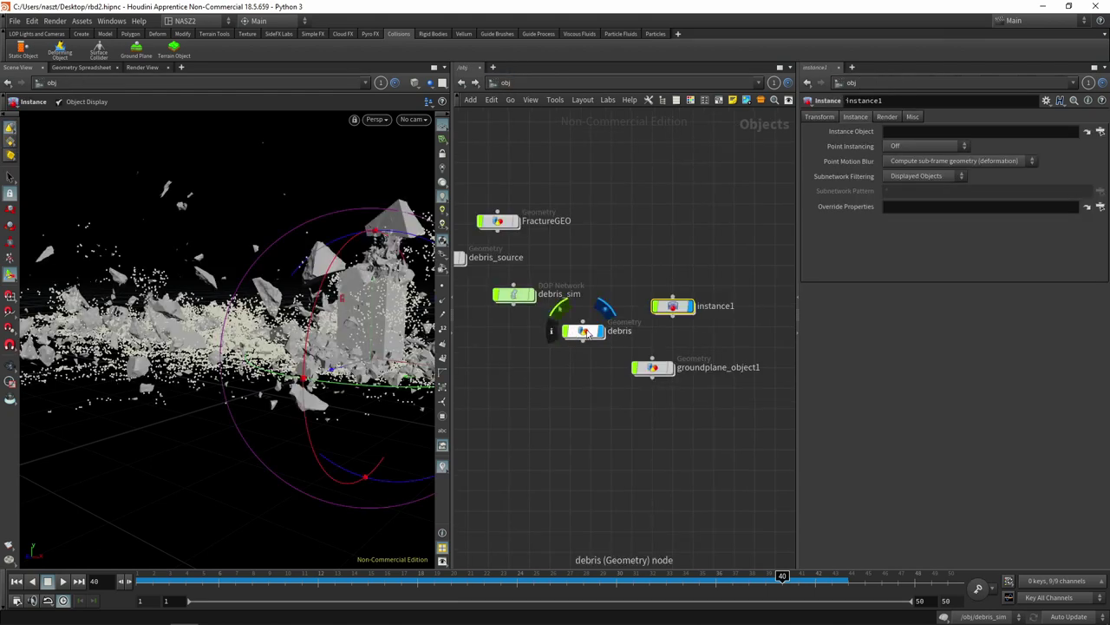
pyautogui.doubleClick(587, 334)
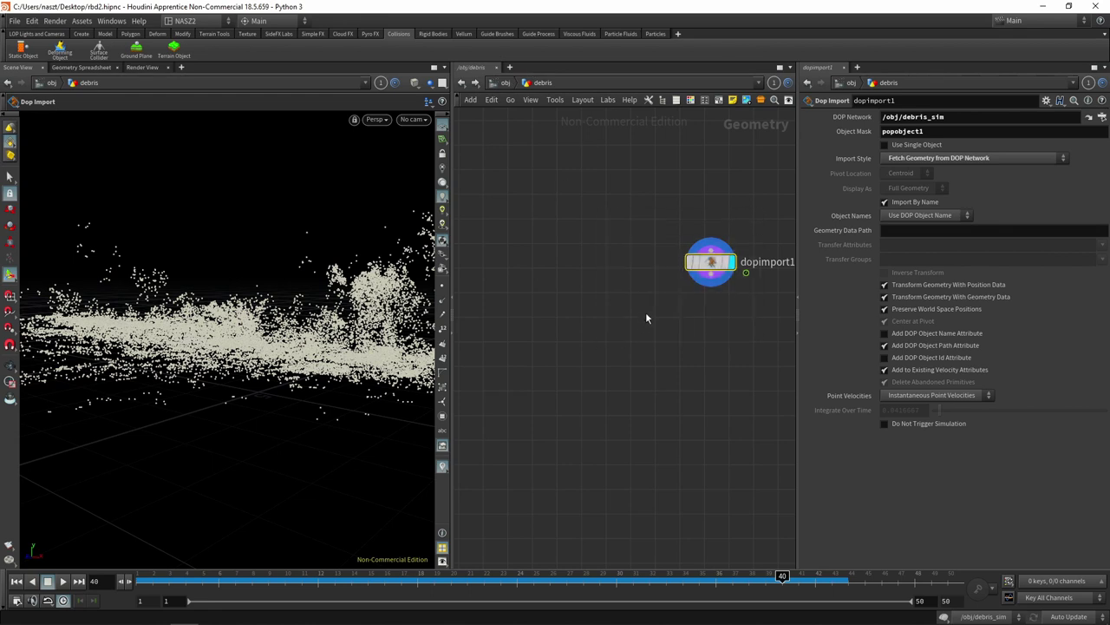
pyautogui.hotkey('ctrl', 'c')
pyautogui.press('u')
pyautogui.click(673, 305)
pyautogui.press('i')
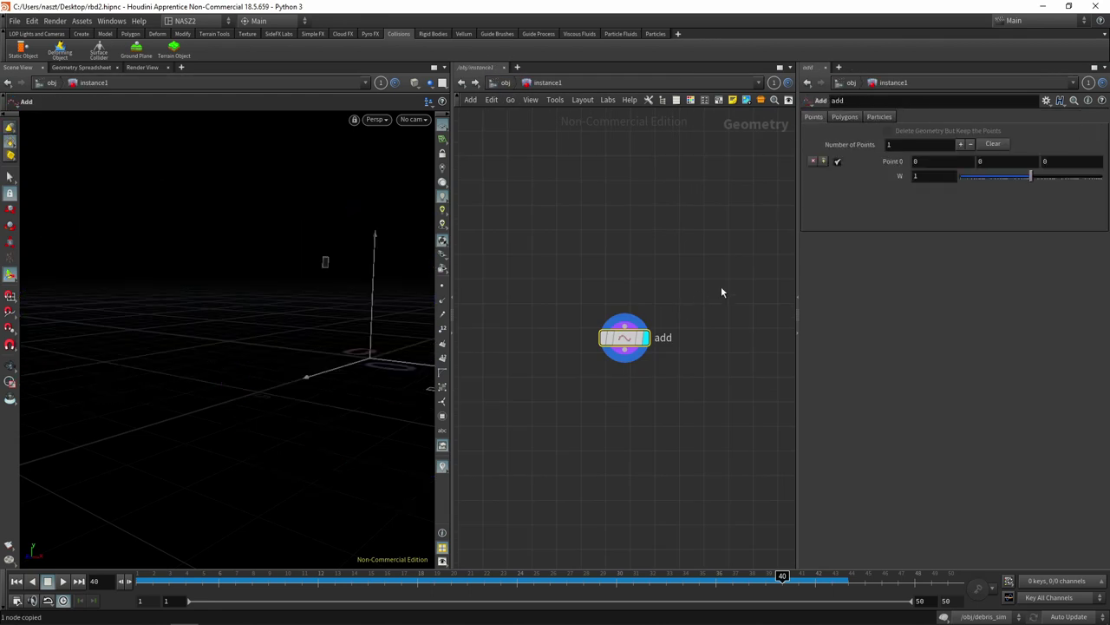
pyautogui.hotkey('ctrl', 'v')
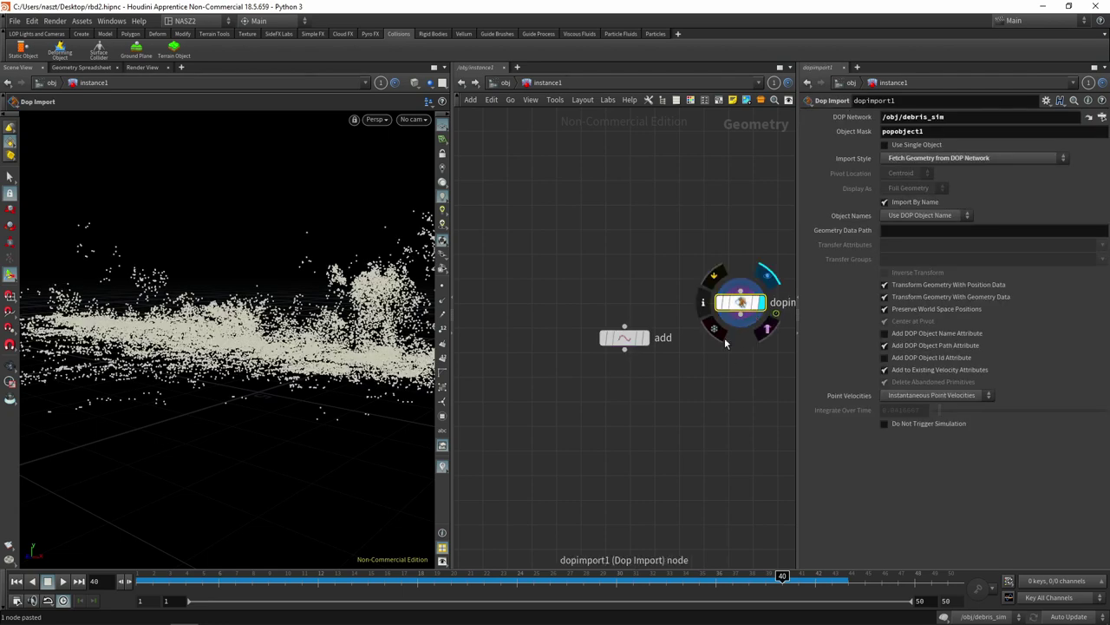
# - Verify the pasted dopimport1 inside instance1, then go back into the debris object
pyautogui.press('u')
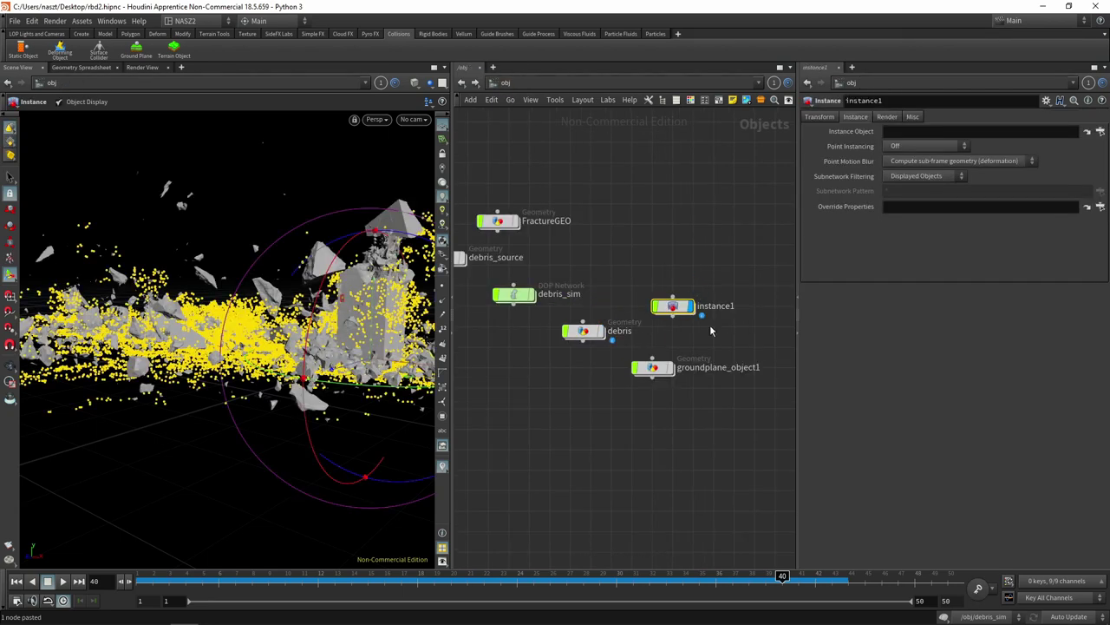
pyautogui.click(673, 306)
pyautogui.press('i')
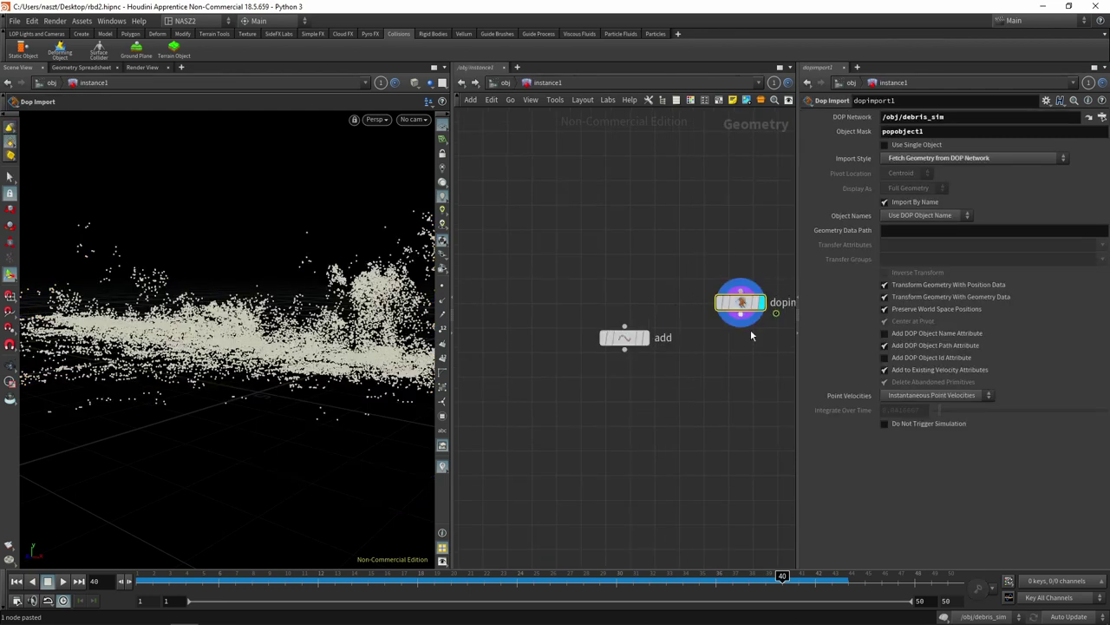
pyautogui.press('u')
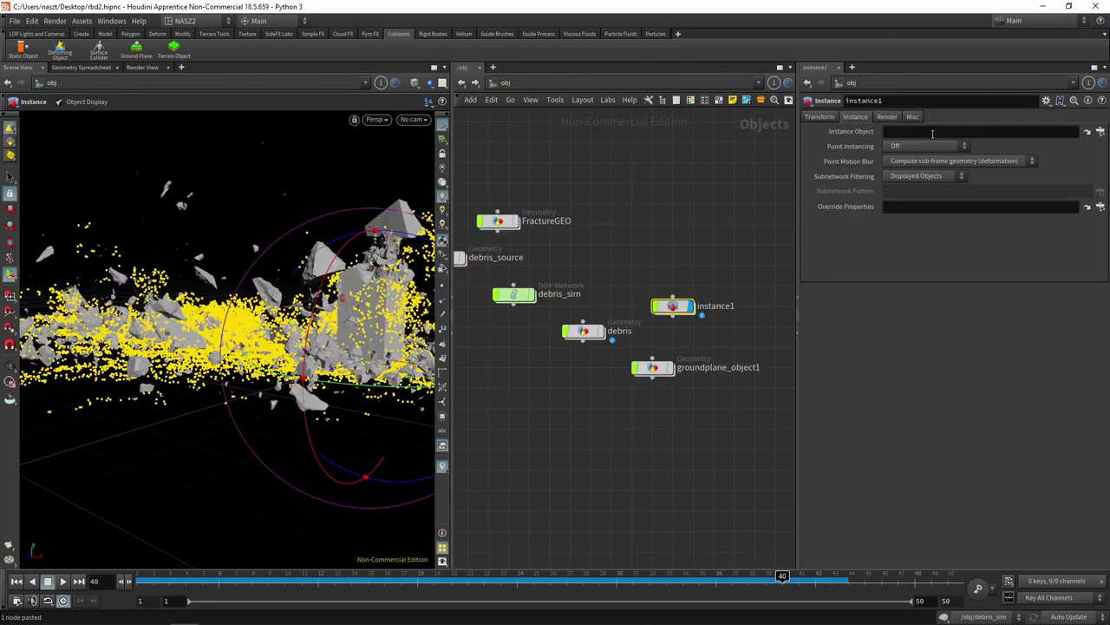
pyautogui.click(589, 334)
pyautogui.press('i')
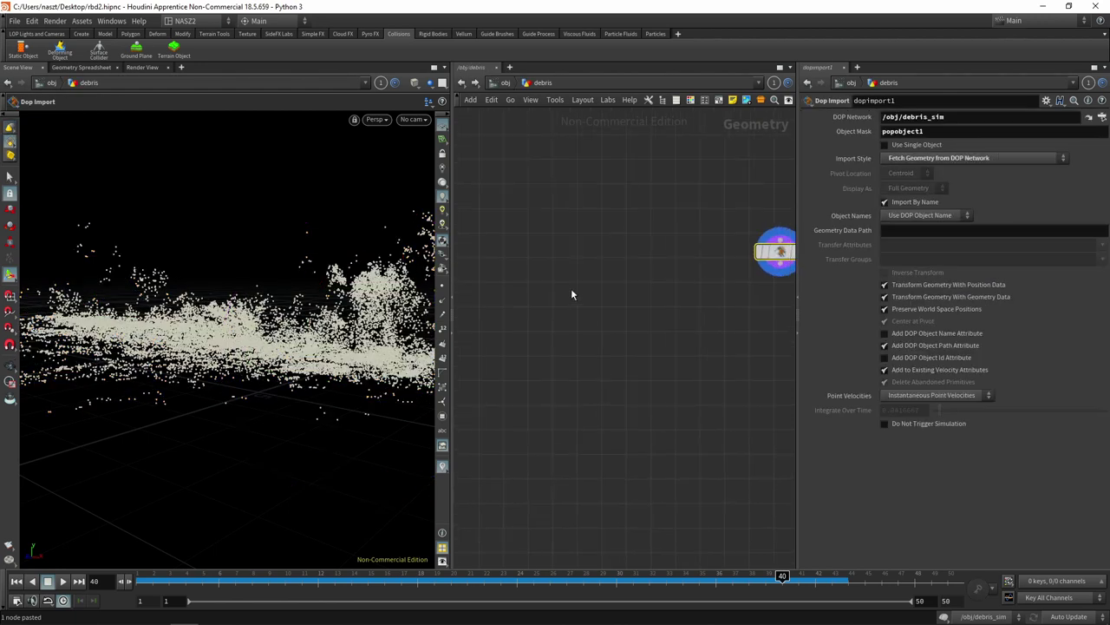
pyautogui.press('Tab')
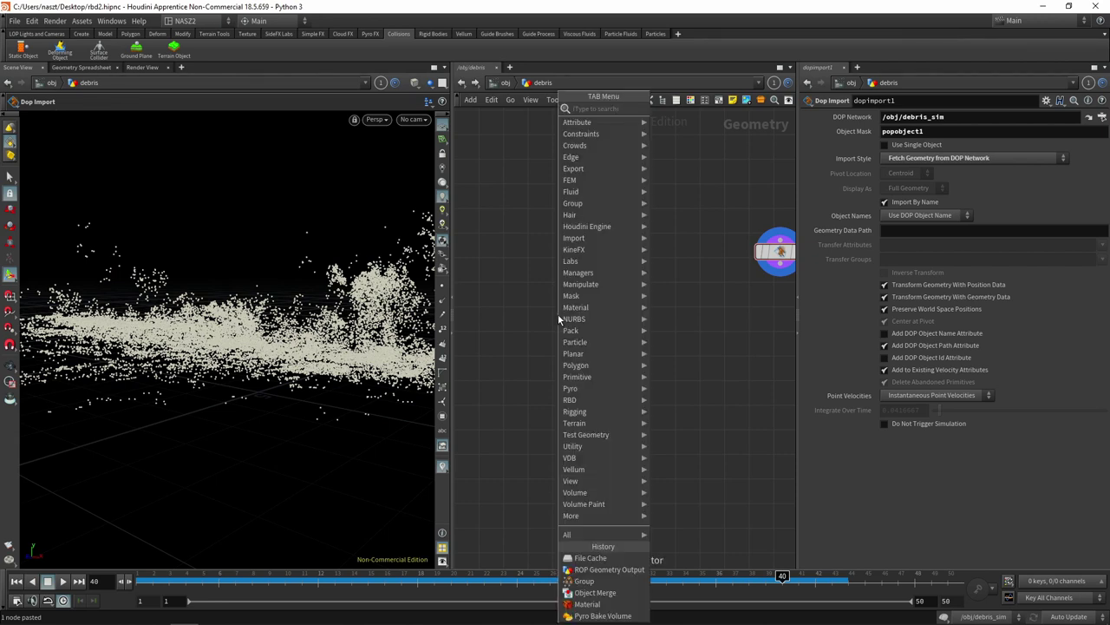
# - Add and display a platonic1 node, setting its Solid Type to Dodecahedron after trying Icosahedron
pyautogui.write('plan')
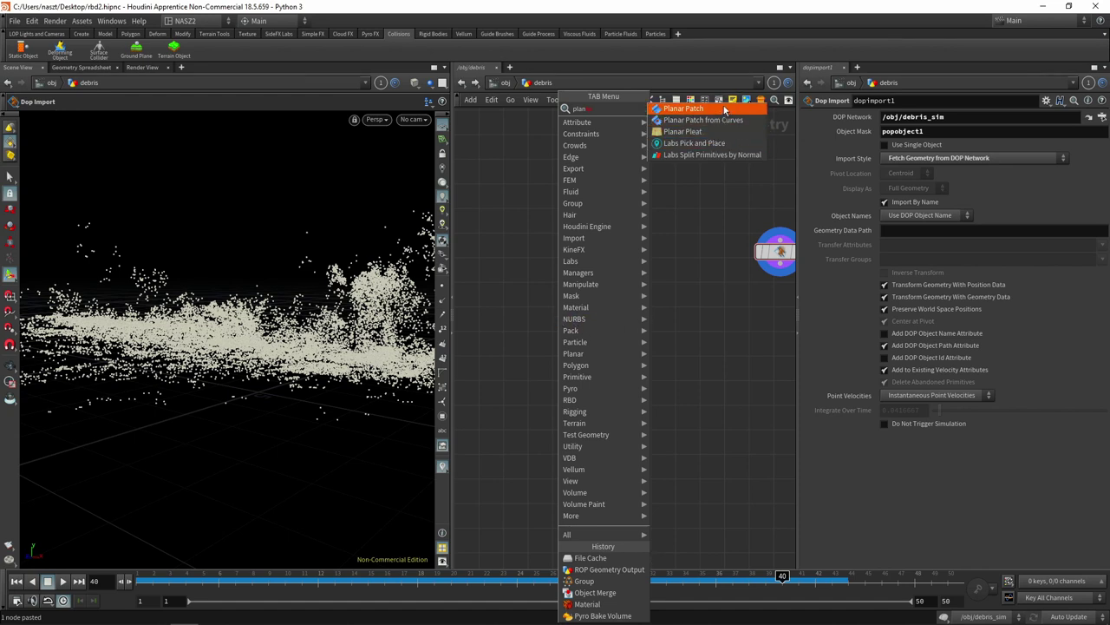
pyautogui.press('BackSpace')
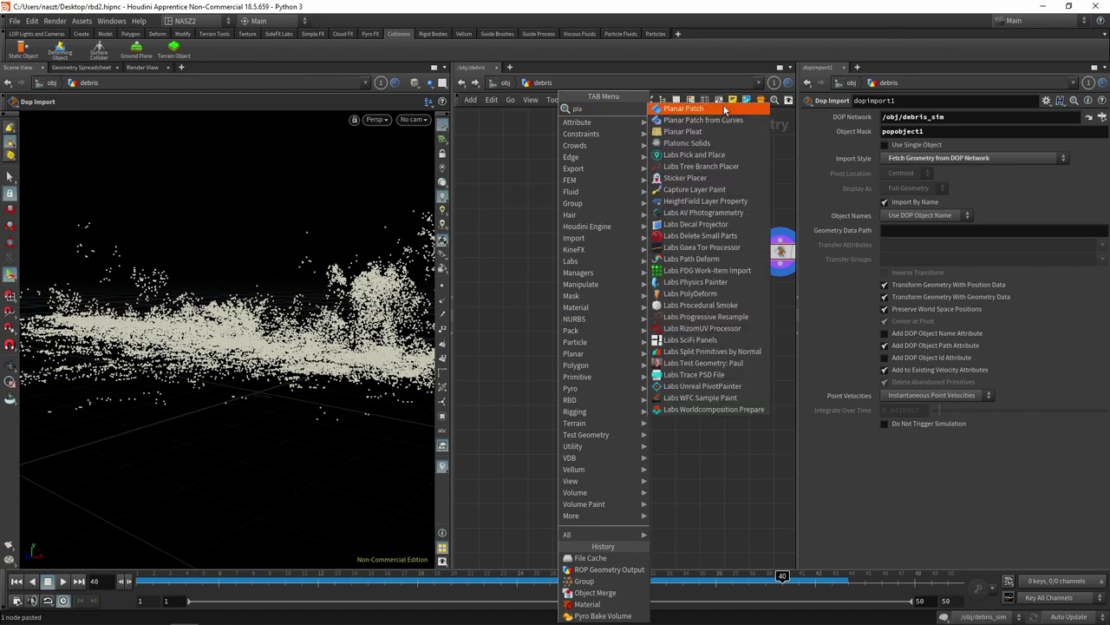
pyautogui.click(687, 144)
pyautogui.click(587, 247)
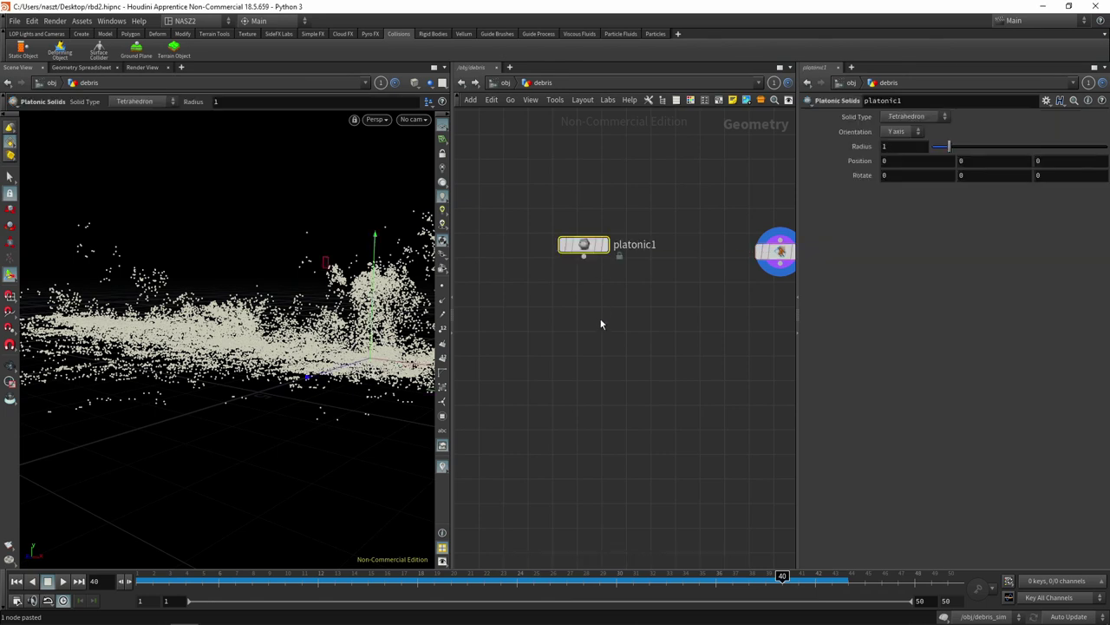
pyautogui.click(606, 246)
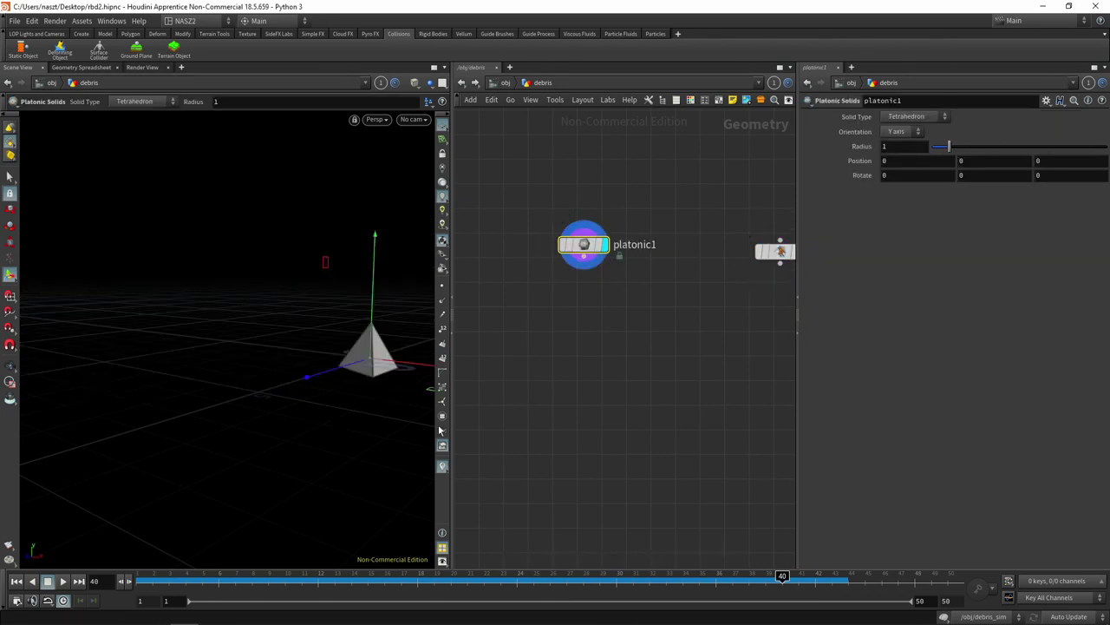
pyautogui.click(922, 118)
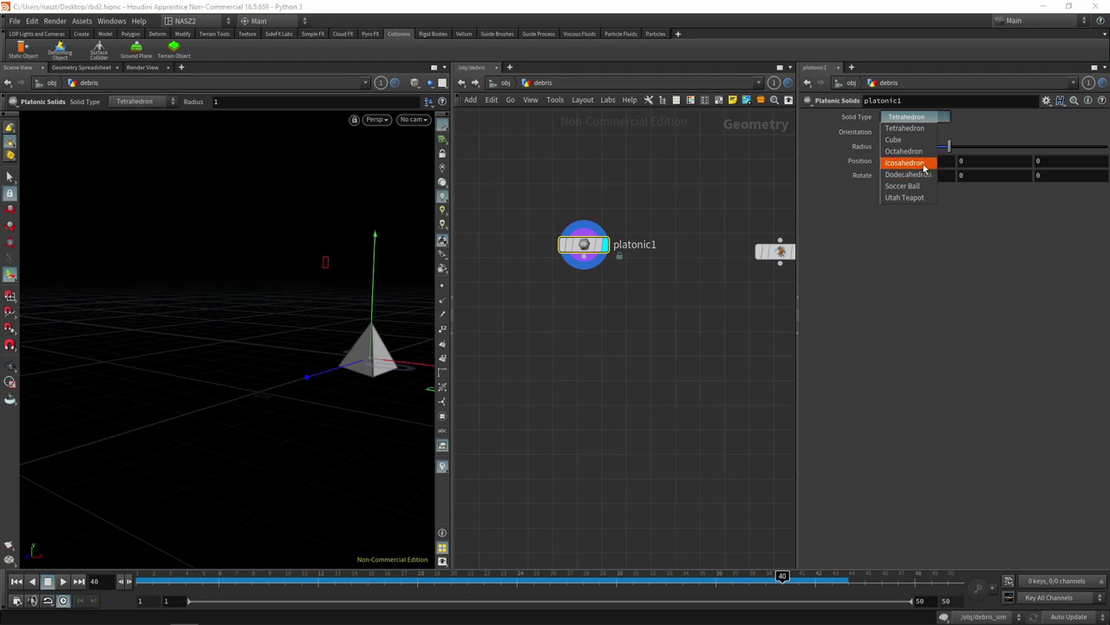
pyautogui.click(906, 163)
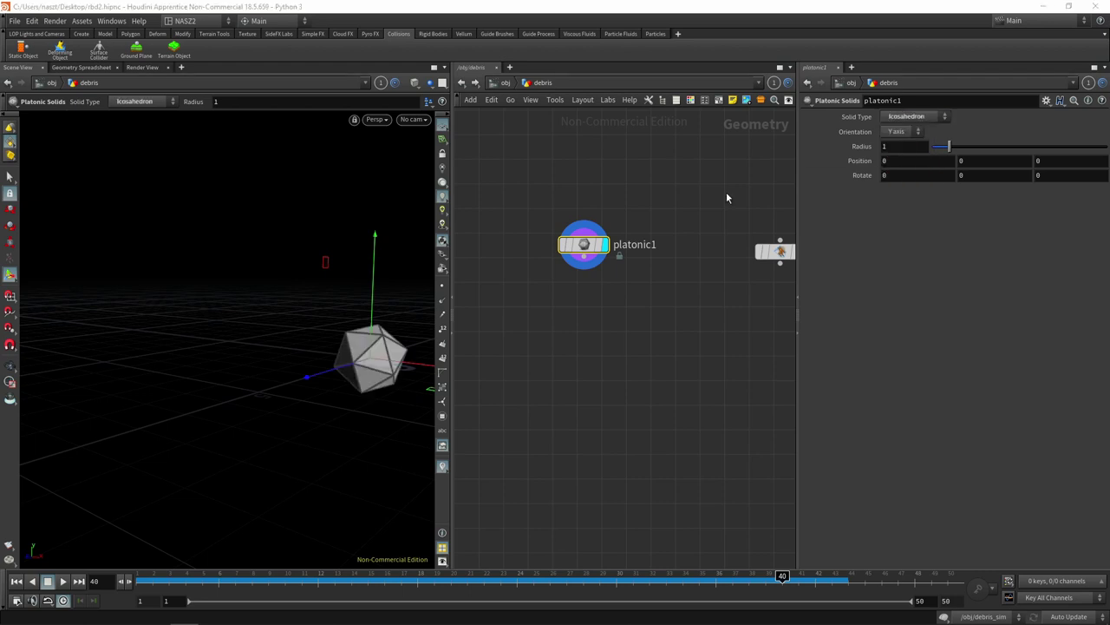
pyautogui.click(928, 119)
pyautogui.click(930, 168)
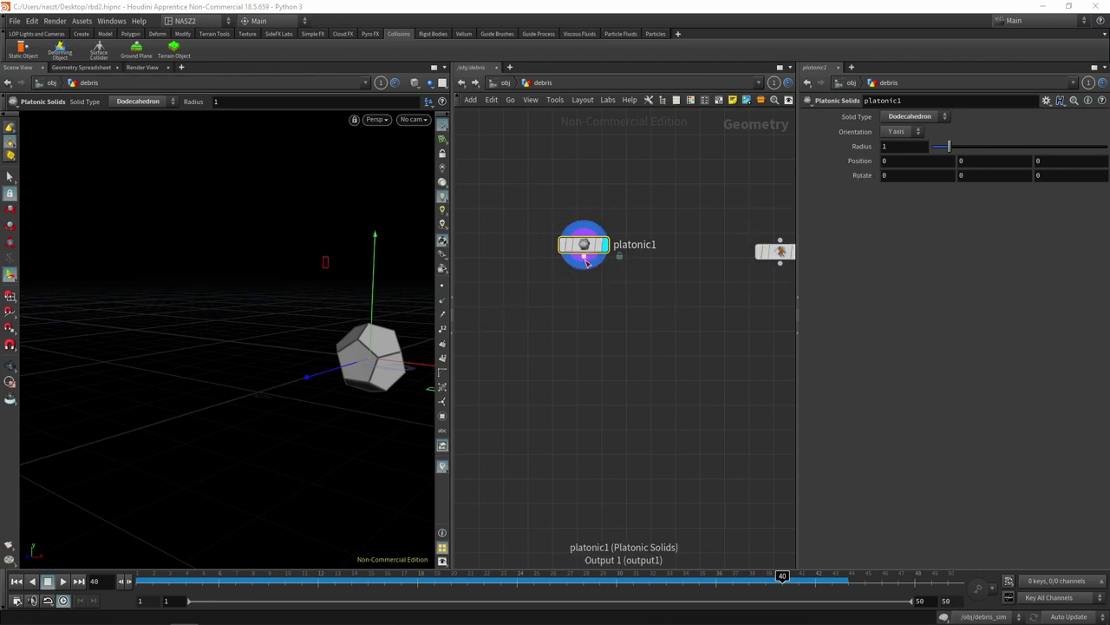
pyautogui.press('Tab')
pyautogui.moveTo(633, 535)
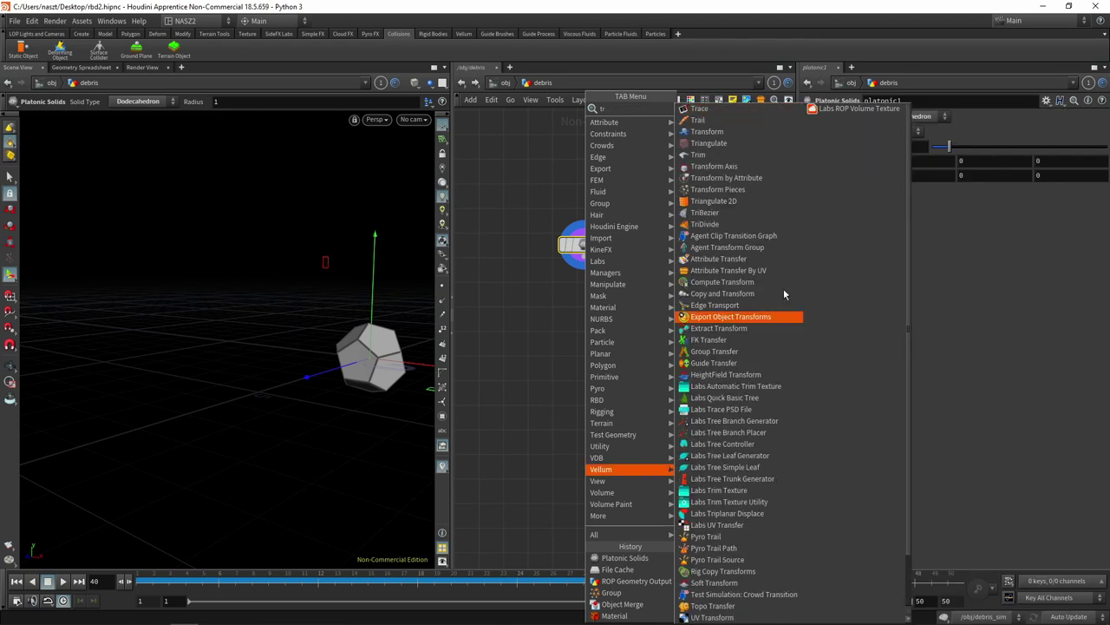
# - Add a transform1 node wired below platonic1
pyautogui.click(752, 132)
pyautogui.click(585, 293)
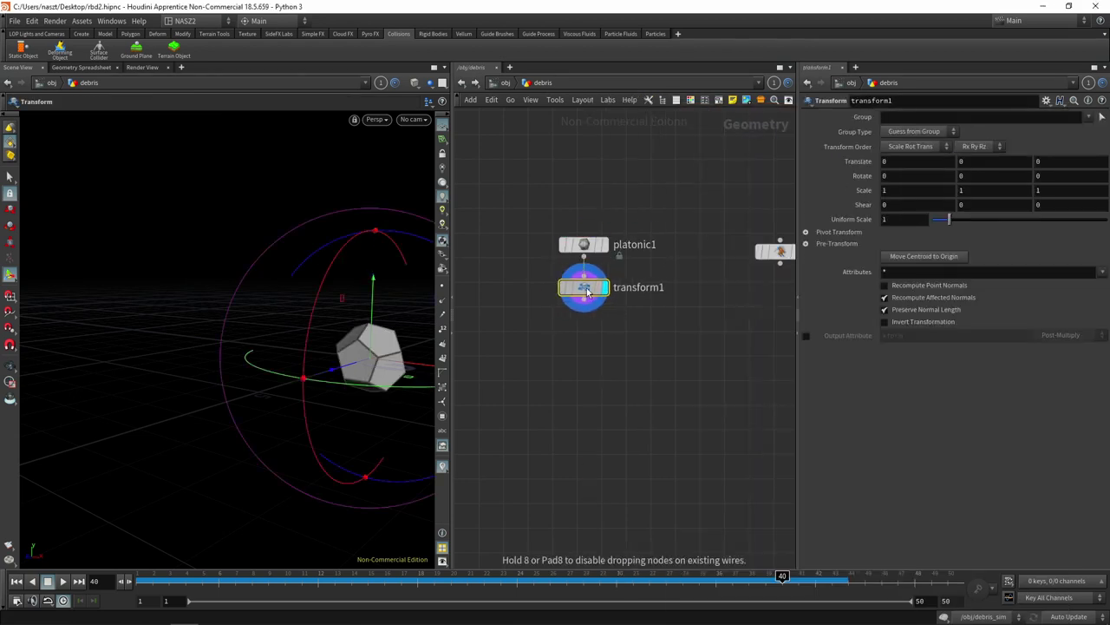
pyautogui.click(592, 291)
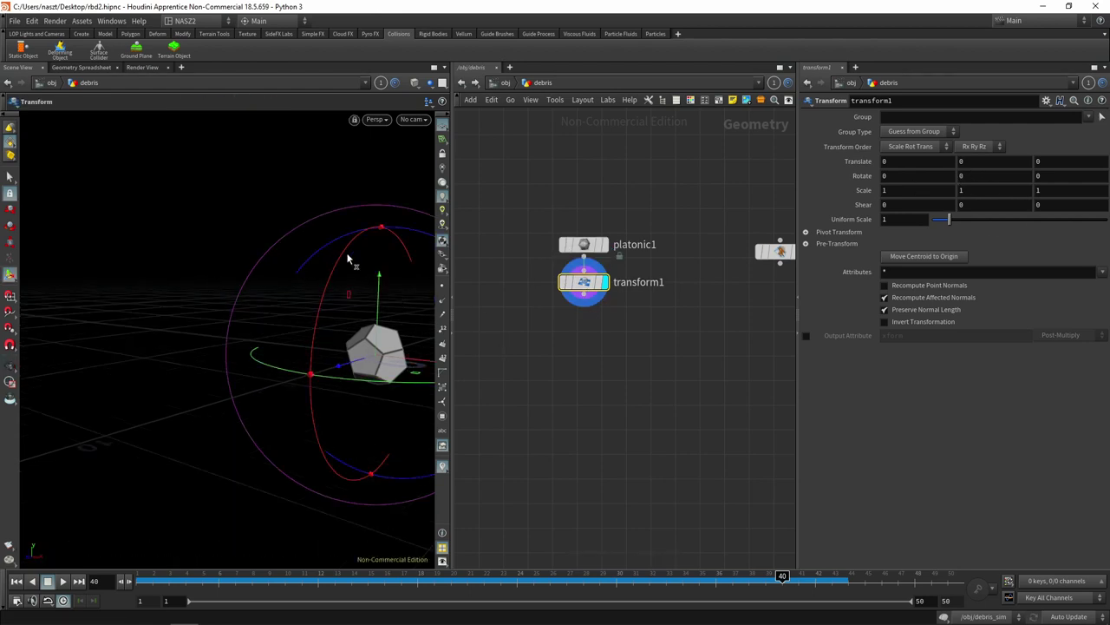
pyautogui.press('Escape')
pyautogui.moveTo(347, 248); pyautogui.dragTo(287, 263)
pyautogui.press('Return')
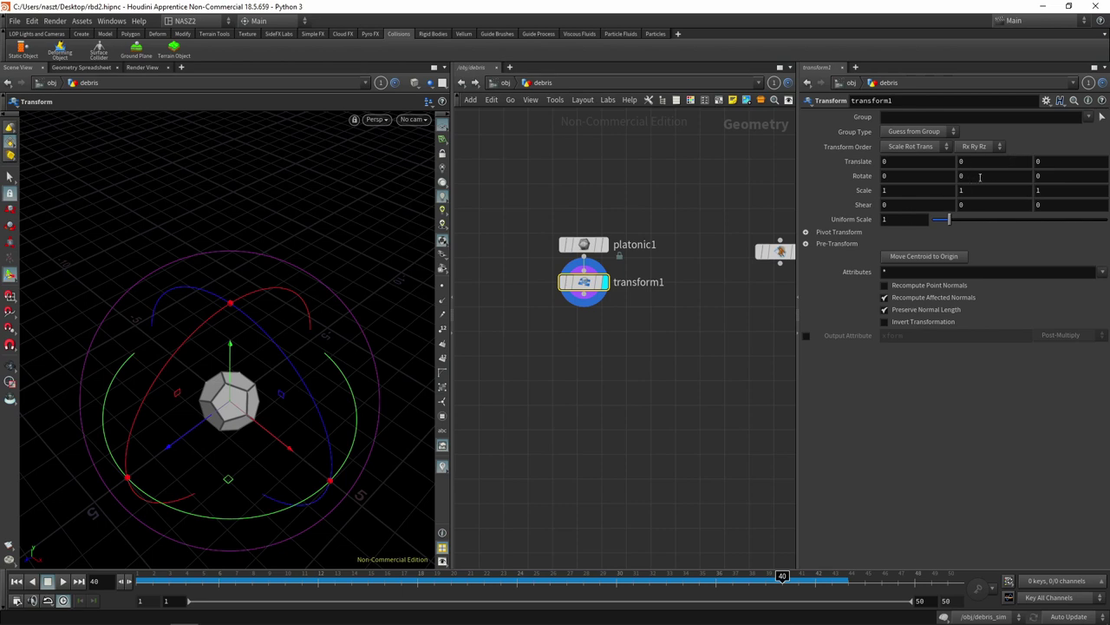
# - Scale the dodecahedron to 0.6, 1.2, 0.7, bringing Y down from 1.4
pyautogui.moveTo(975, 192)
pyautogui.mouseDown(button='middle')
pyautogui.moveTo(976, 204)
pyautogui.moveTo(889, 189)
pyautogui.mouseUp(button='middle')
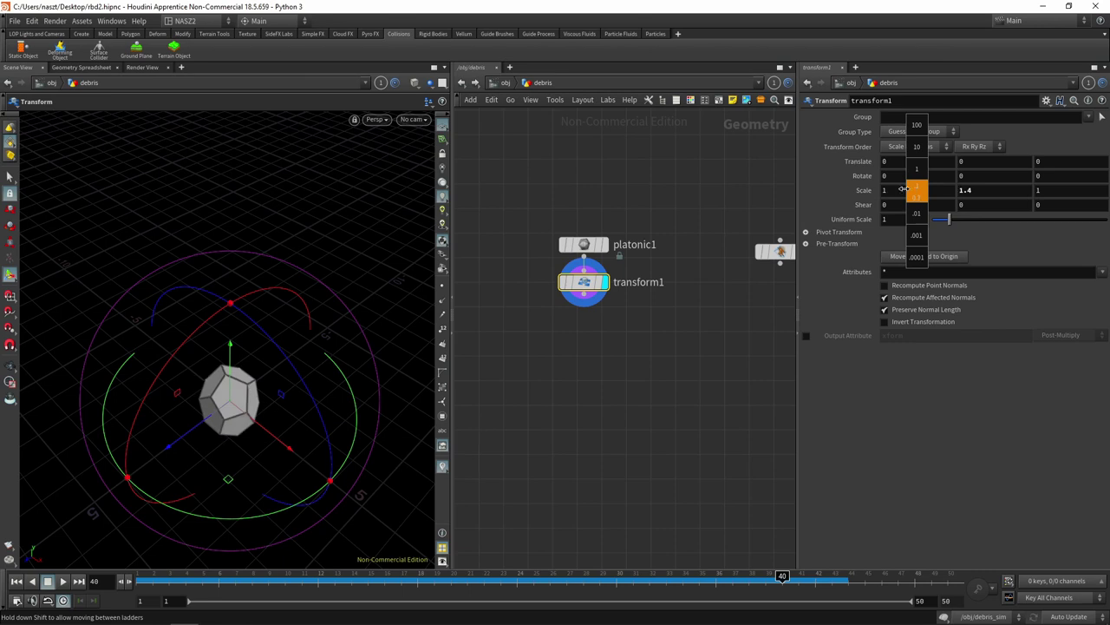
pyautogui.press('Escape')
pyautogui.moveTo(305, 359)
pyautogui.mouseDown()
pyautogui.moveTo(255, 319)
pyautogui.moveTo(269, 326)
pyautogui.mouseUp()
pyautogui.press('Return')
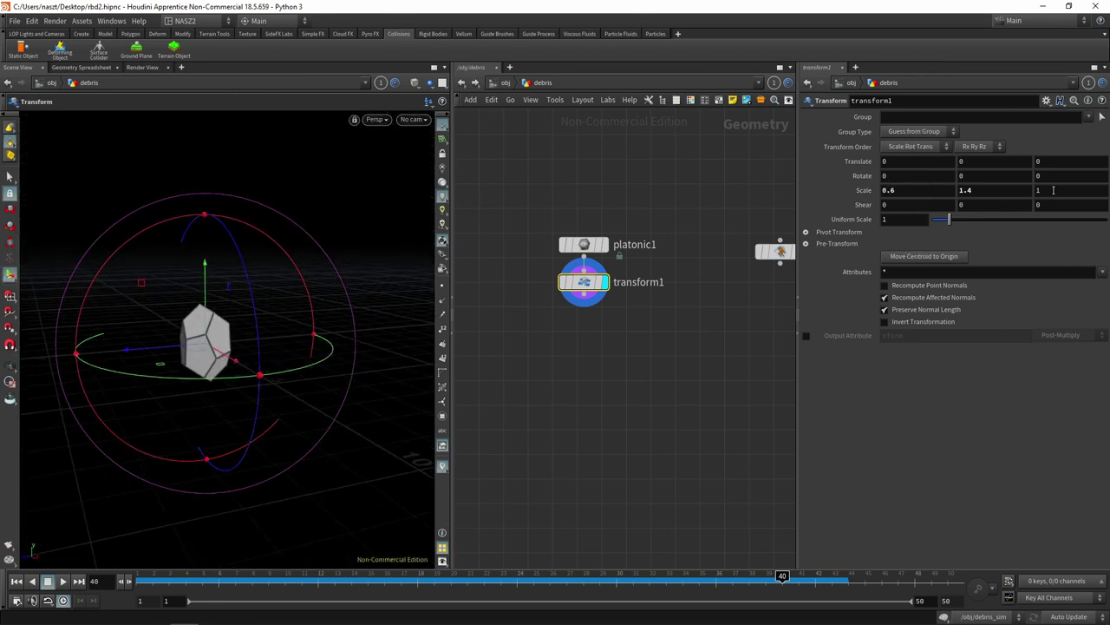
pyautogui.moveTo(1053, 189); pyautogui.dragTo(1032, 189, button='middle')
pyautogui.press('Escape')
pyautogui.moveTo(130, 368)
pyautogui.mouseDown()
pyautogui.moveTo(148, 334)
pyautogui.moveTo(223, 322)
pyautogui.moveTo(186, 374)
pyautogui.moveTo(119, 376)
pyautogui.moveTo(78, 357)
pyautogui.moveTo(119, 389)
pyautogui.mouseUp()
pyautogui.press('Return')
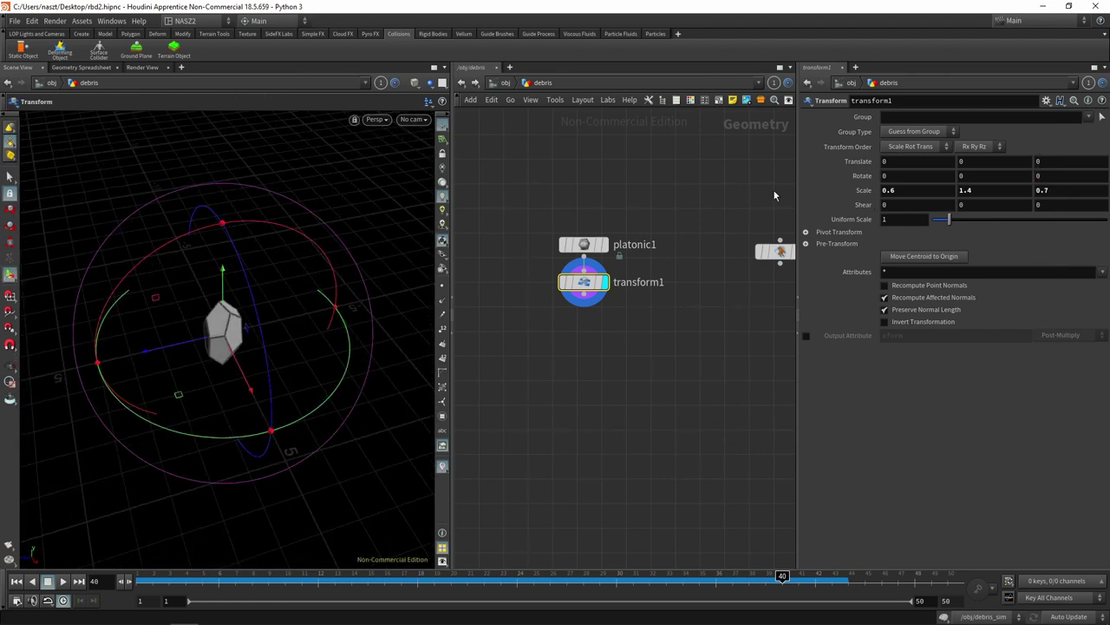
pyautogui.moveTo(1010, 189); pyautogui.dragTo(989, 193, button='middle')
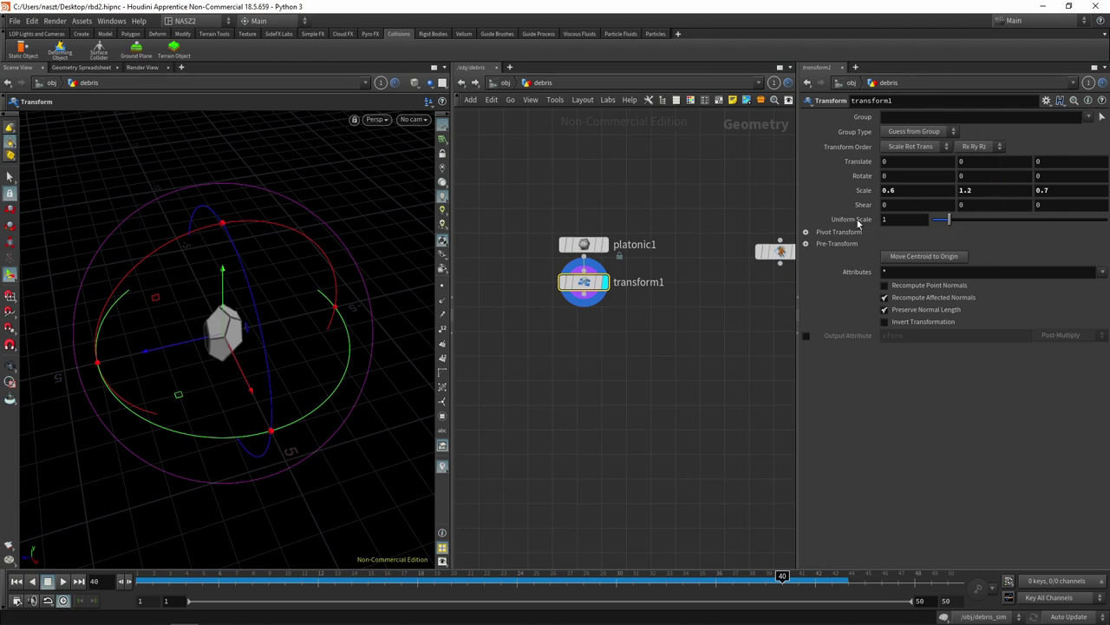
# - Add a null below transform1, rename it debris_object, and make it displayed
pyautogui.press('Tab')
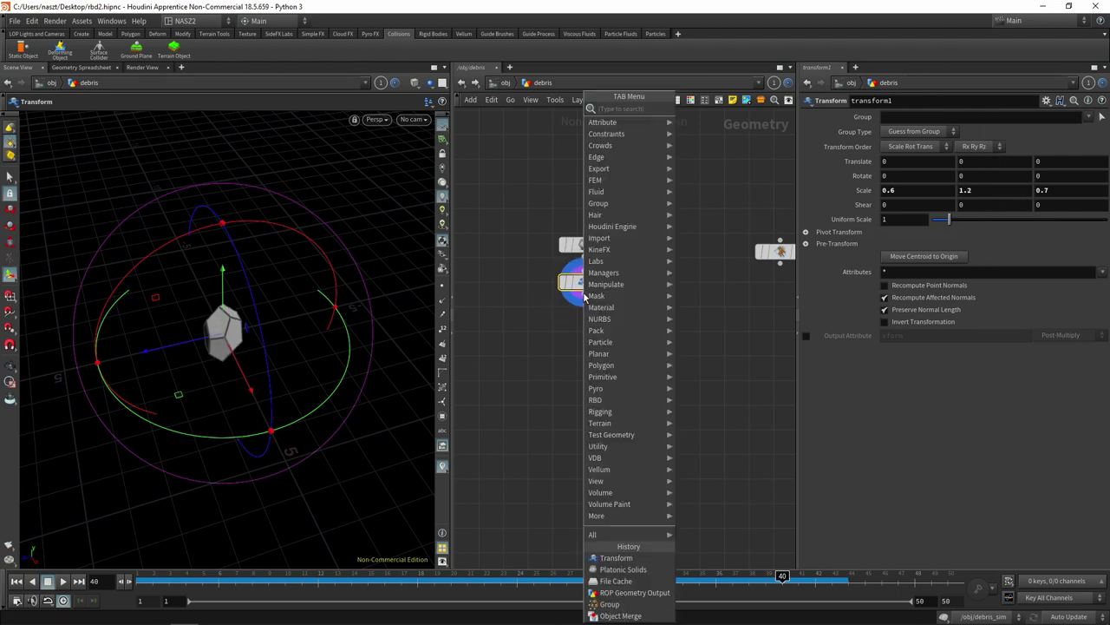
pyautogui.write('null')
pyautogui.press('Return')
pyautogui.click(620, 358)
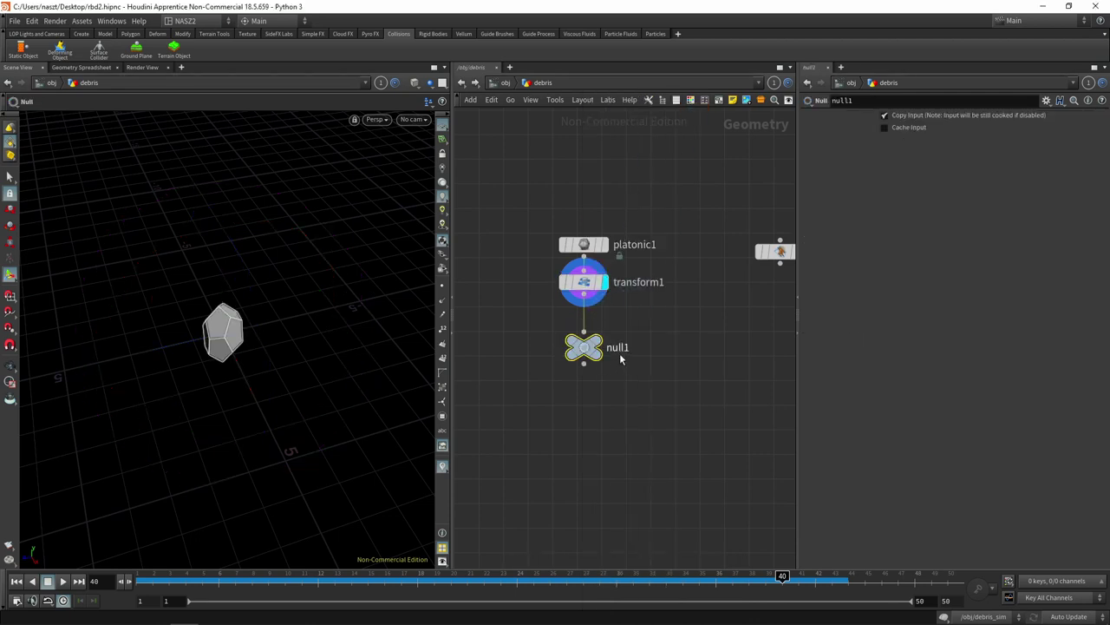
pyautogui.doubleClick(619, 349)
pyautogui.write('debris_object')
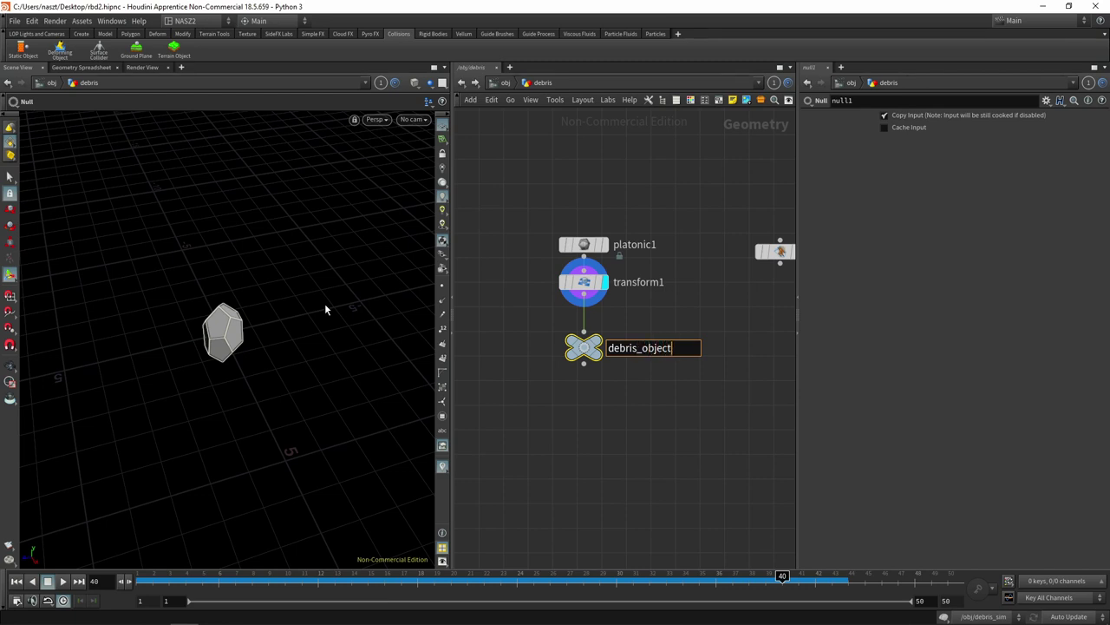
pyautogui.press('Return')
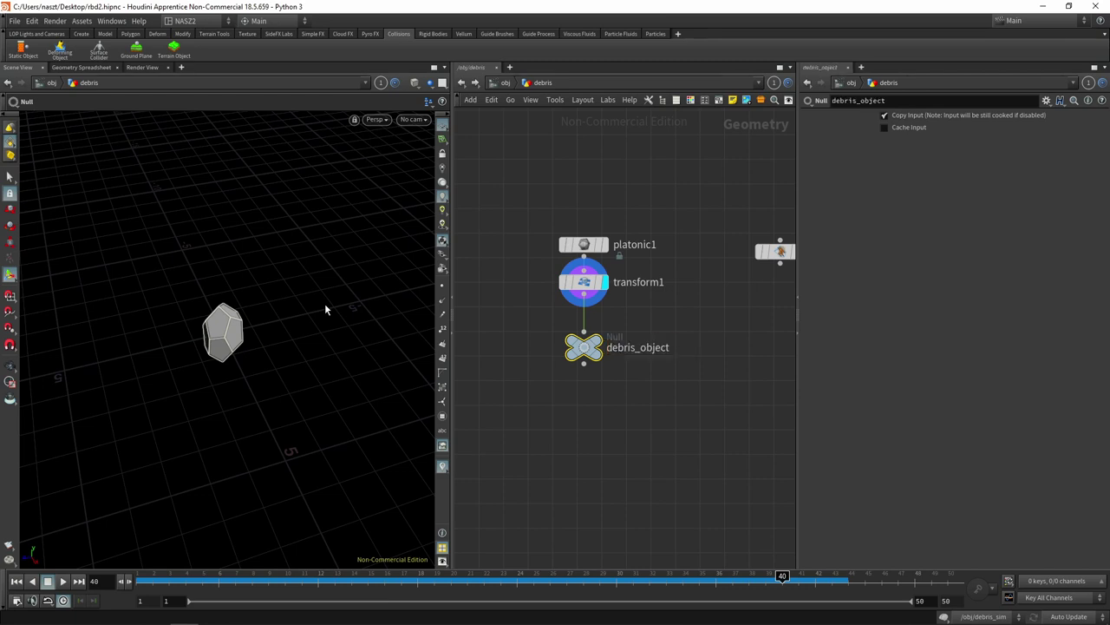
pyautogui.click(599, 346)
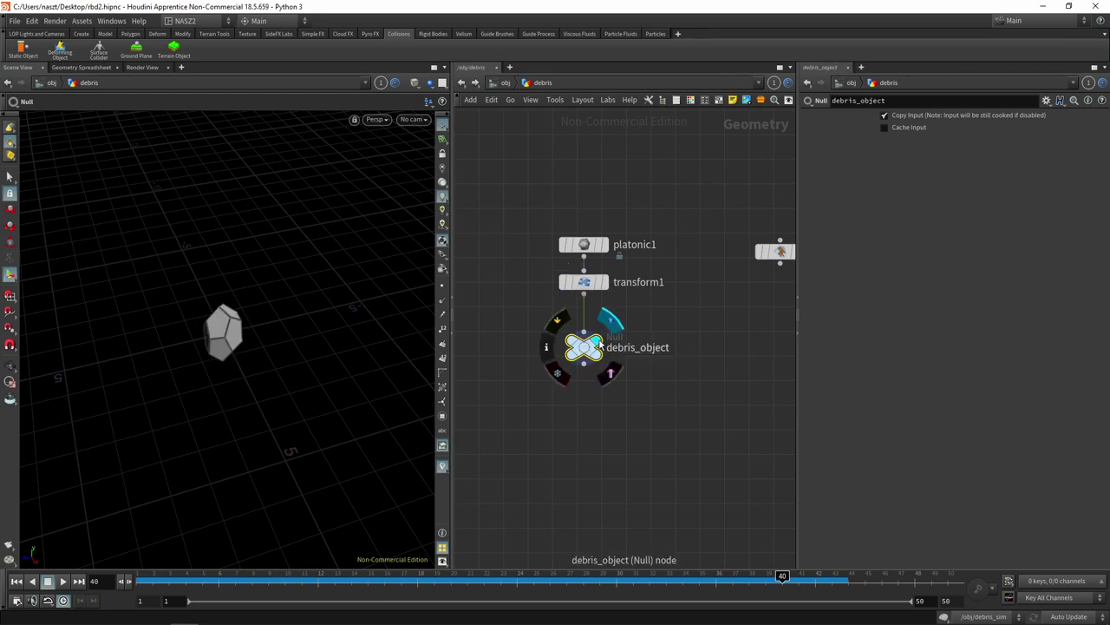
# - Set instance1's Instance Object to /obj/debris, clearing the chooser's 'solve' filter
pyautogui.click(503, 84)
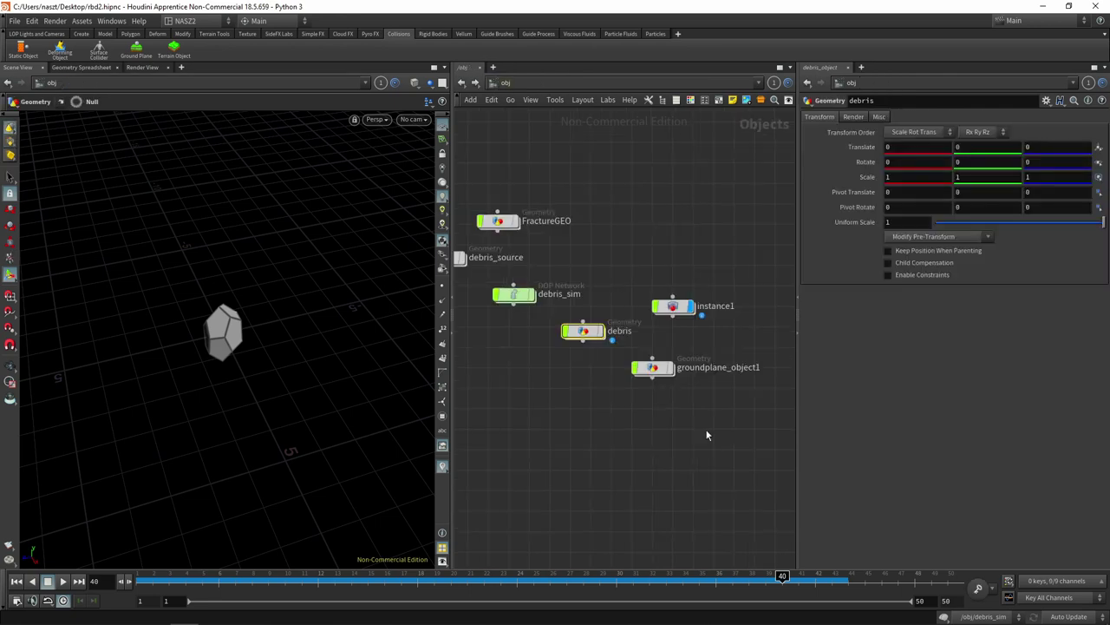
pyautogui.click(678, 312)
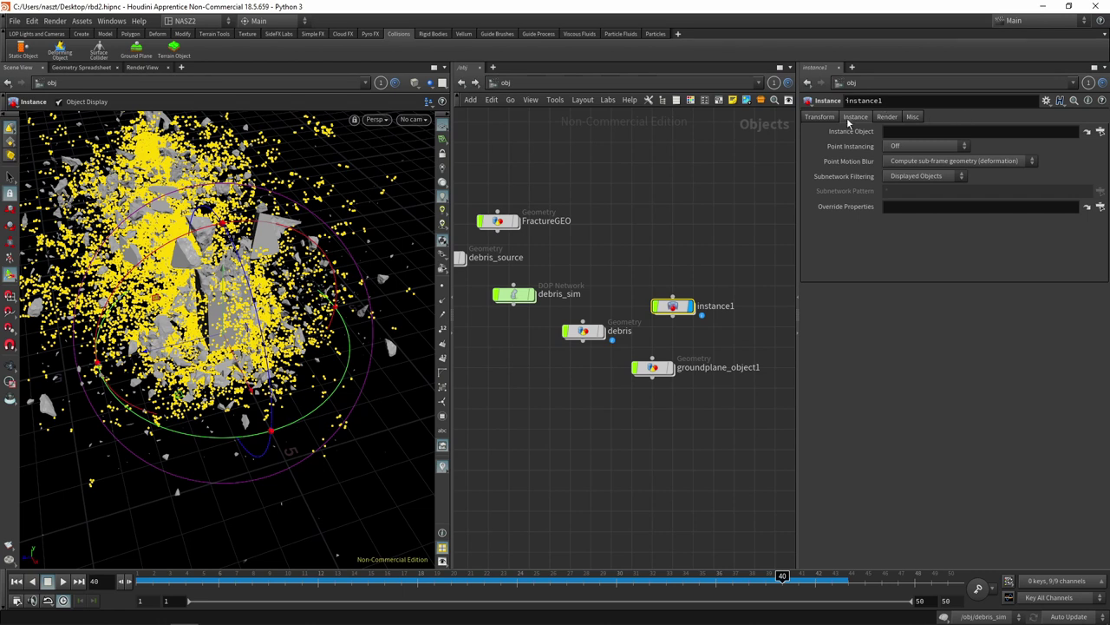
pyautogui.click(1100, 133)
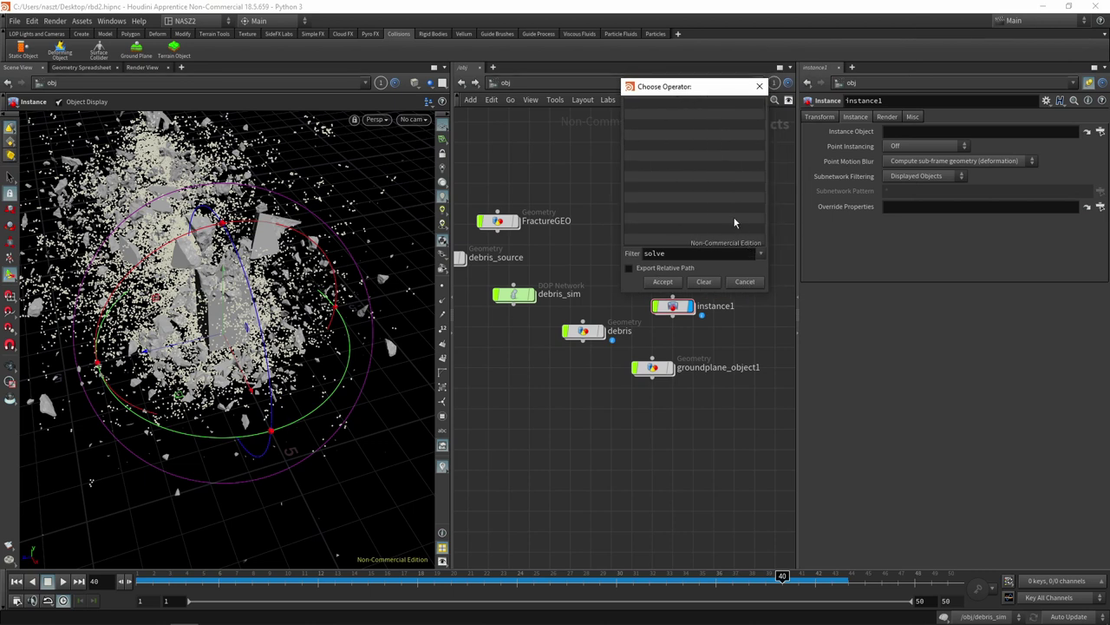
pyautogui.click(745, 281)
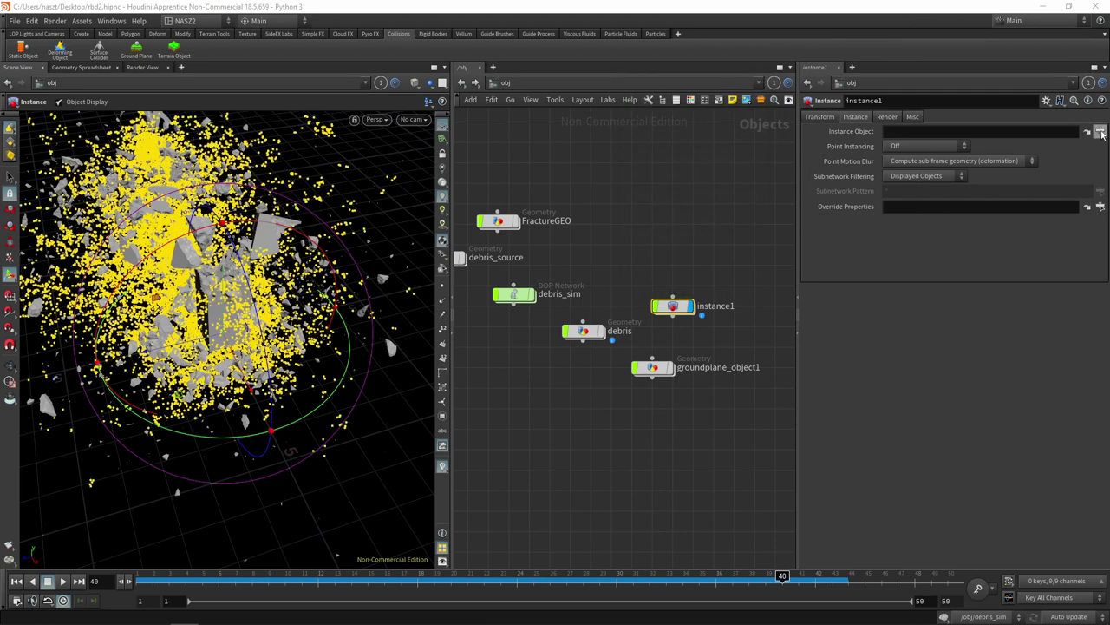
pyautogui.click(1100, 132)
pyautogui.doubleClick(1047, 204)
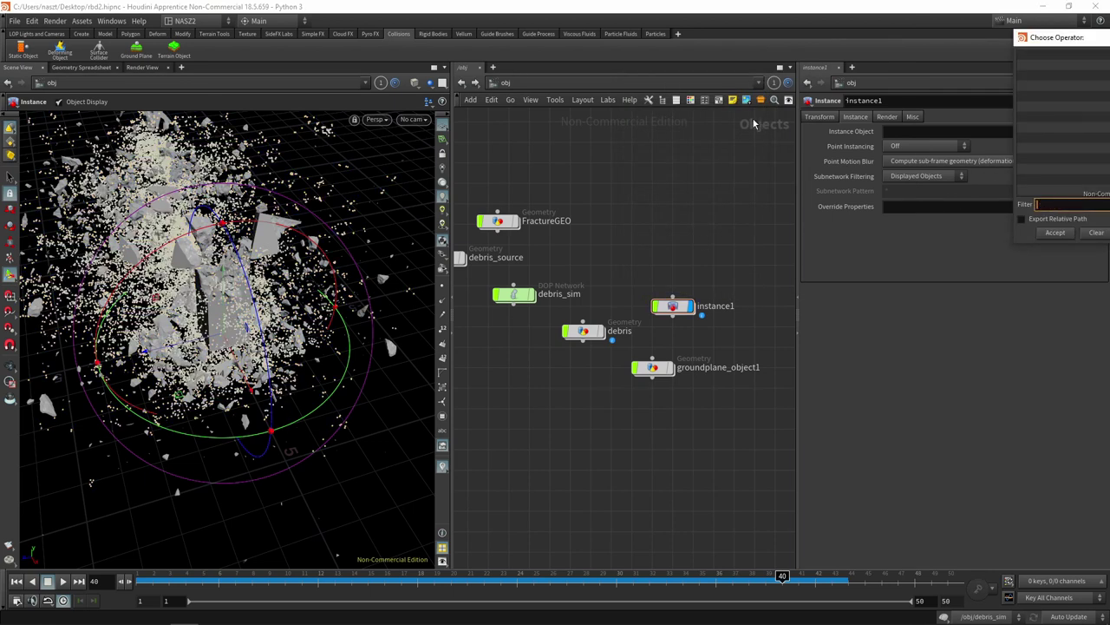
pyautogui.press('BackSpace')
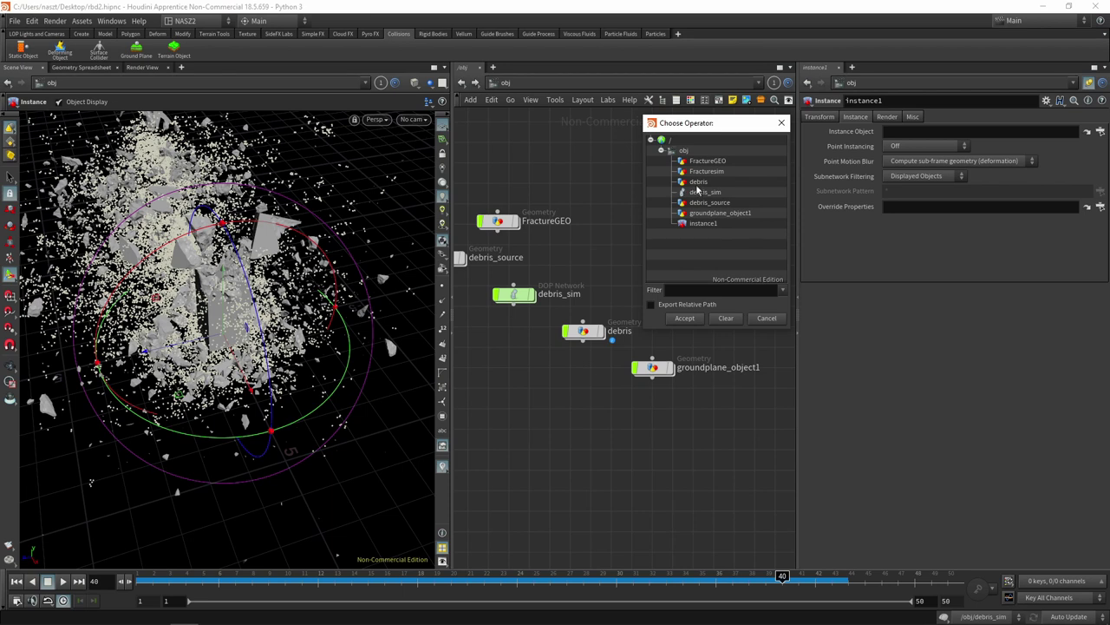
pyautogui.click(700, 182)
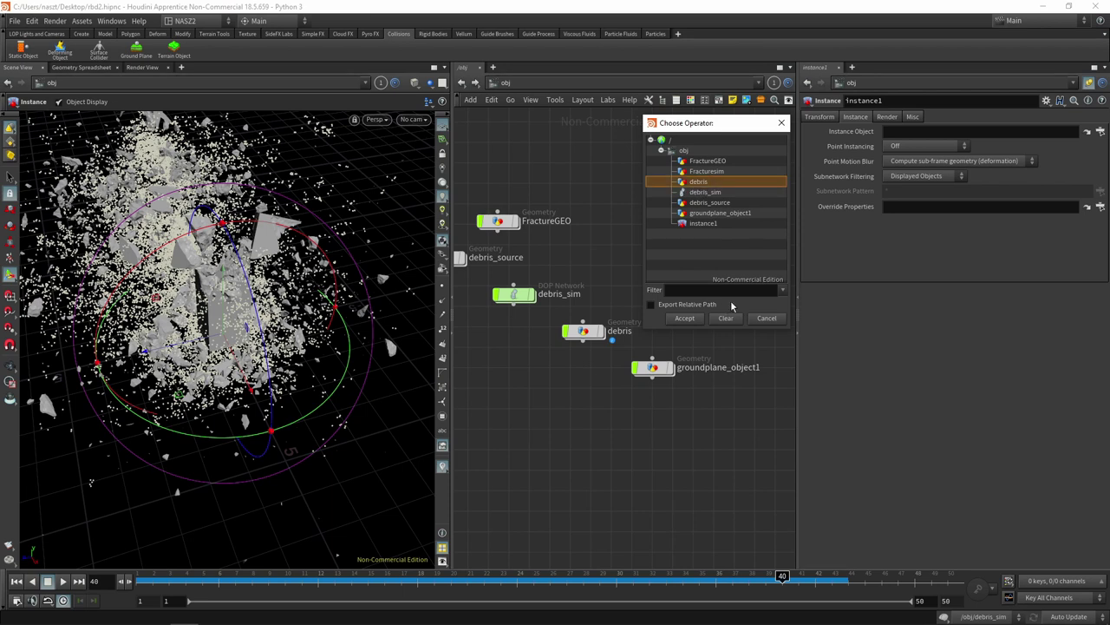
pyautogui.click(685, 319)
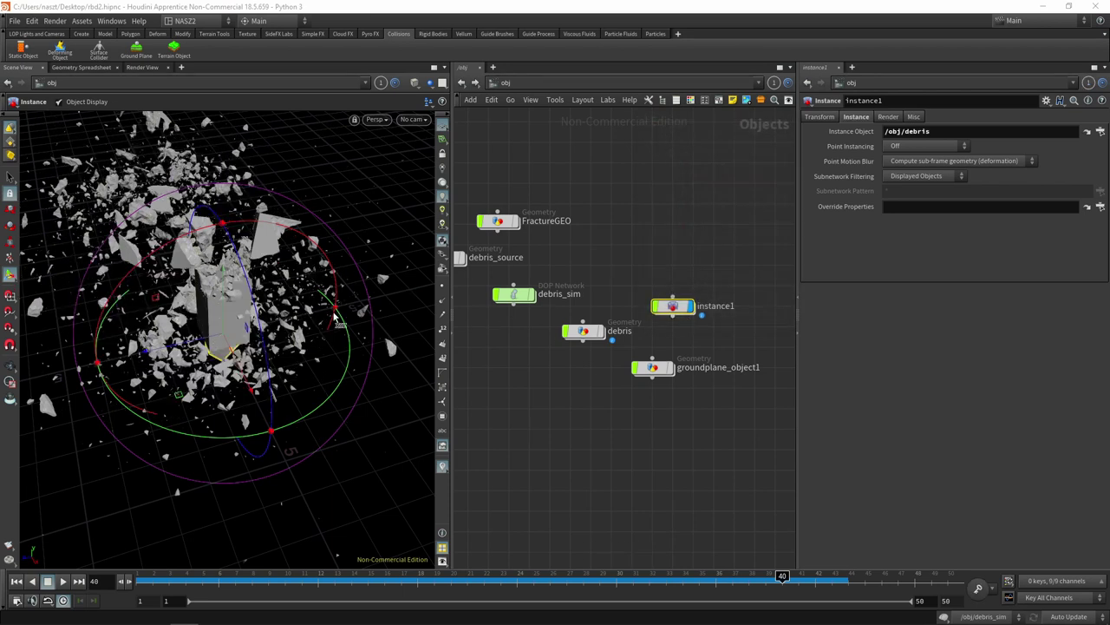
# - Select the Fracturesim node and reframe the viewport on the debris piece
pyautogui.scroll(2, 340, 336)
pyautogui.scroll(2, 341, 335)
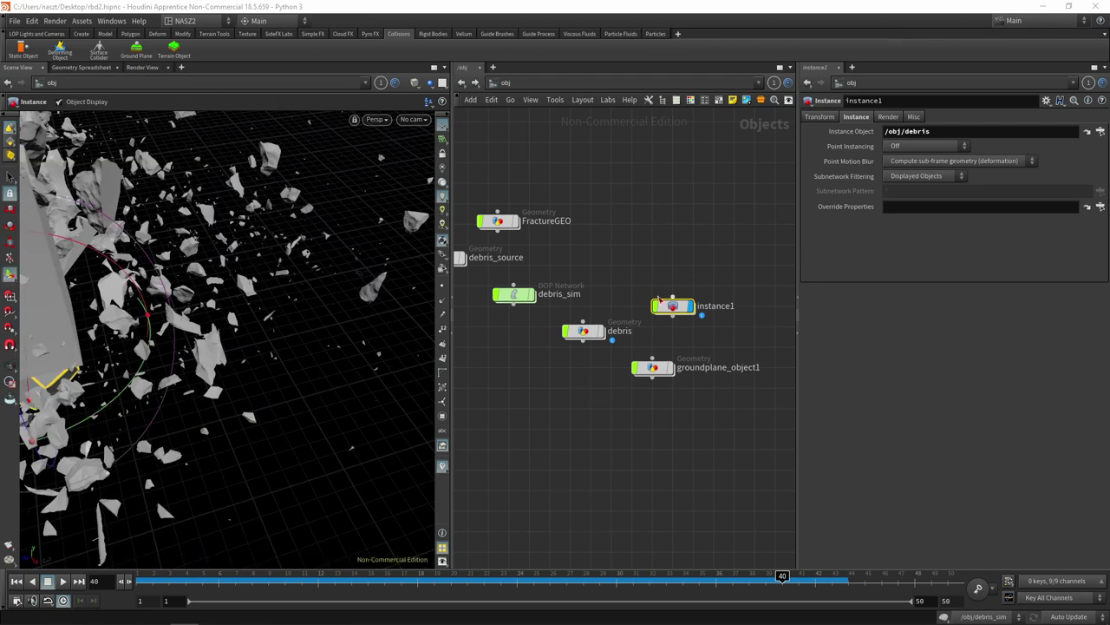
pyautogui.moveTo(642, 259); pyautogui.dragTo(716, 265, button='middle')
pyautogui.click(468, 227)
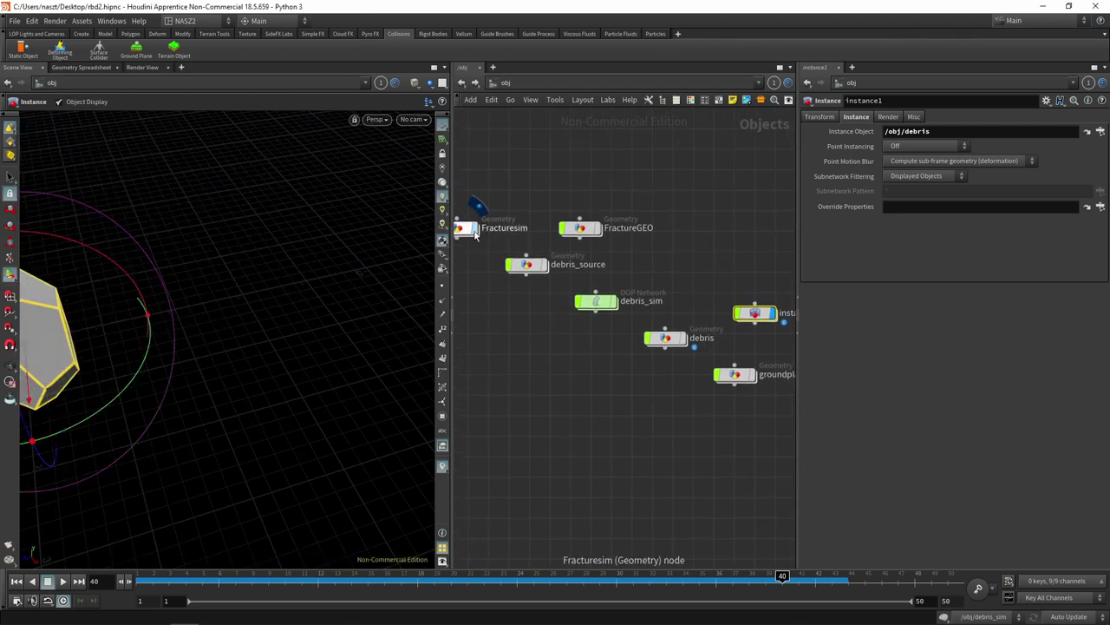
pyautogui.press('Escape')
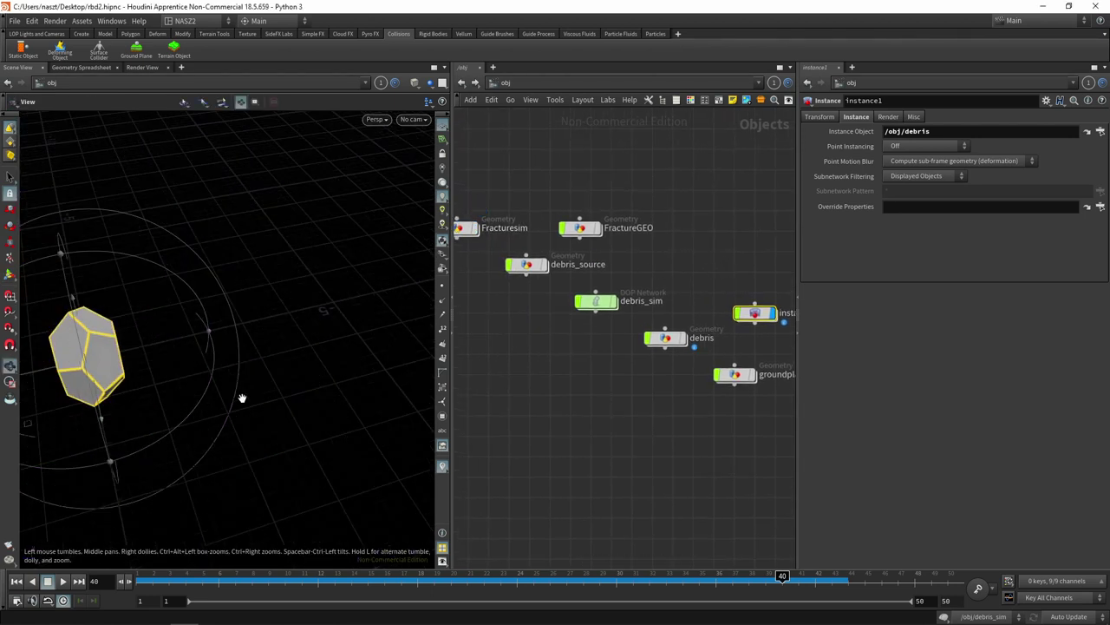
pyautogui.moveTo(241, 396); pyautogui.dragTo(250, 391)
pyautogui.moveTo(305, 346); pyautogui.dragTo(247, 405, button='middle')
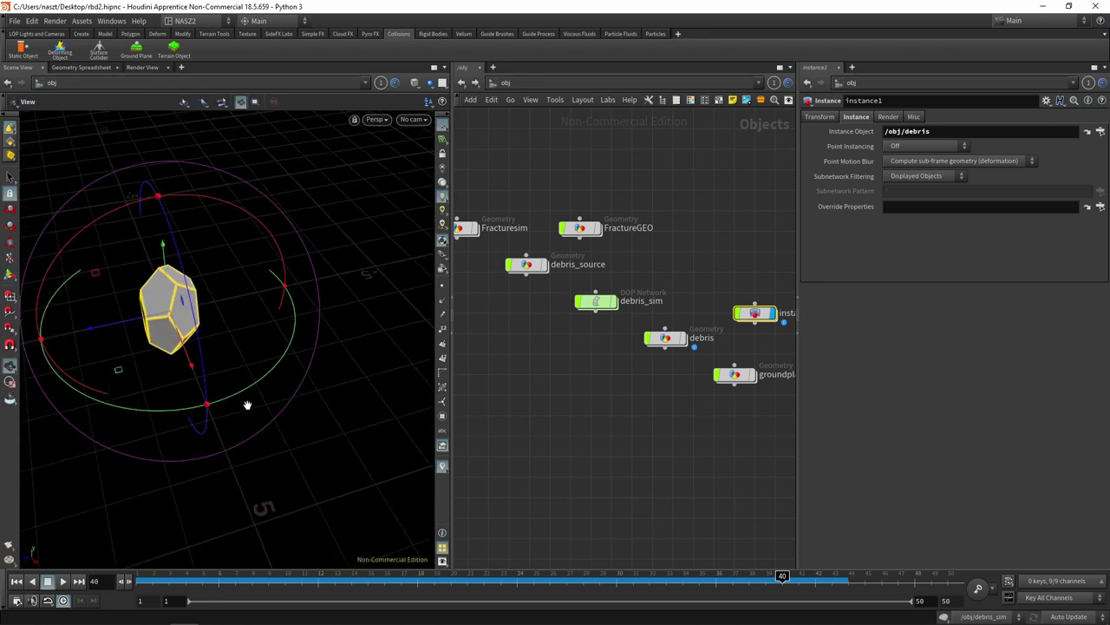
pyautogui.moveTo(247, 405); pyautogui.dragTo(303, 384)
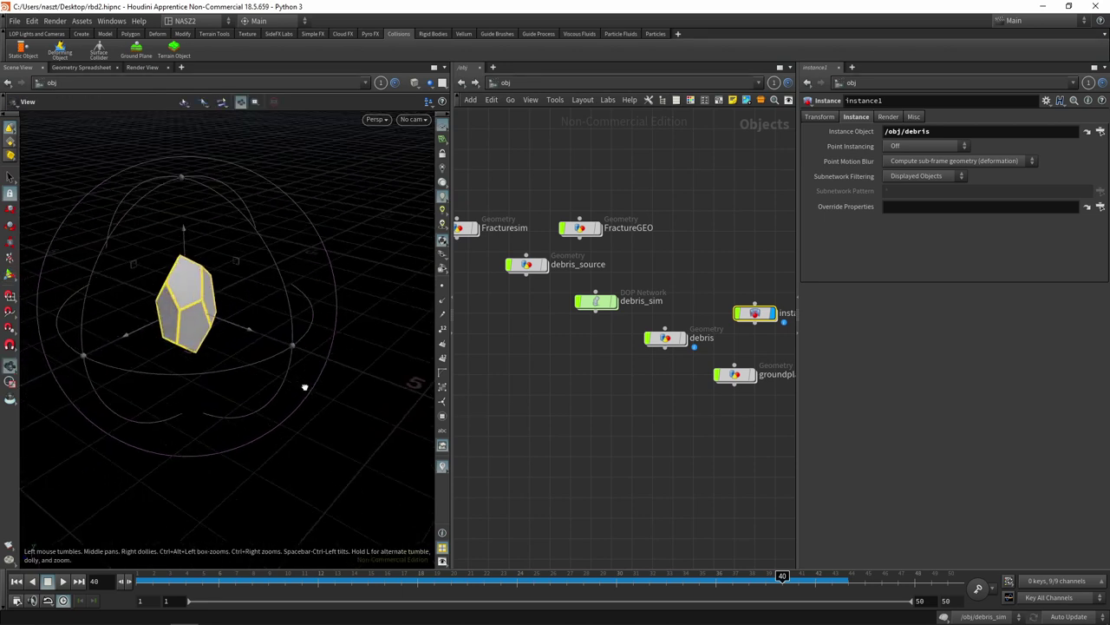
# - Browse instance1's parameter groups, ending on its Transform settings
pyautogui.click(831, 117)
pyautogui.click(853, 117)
pyautogui.click(889, 117)
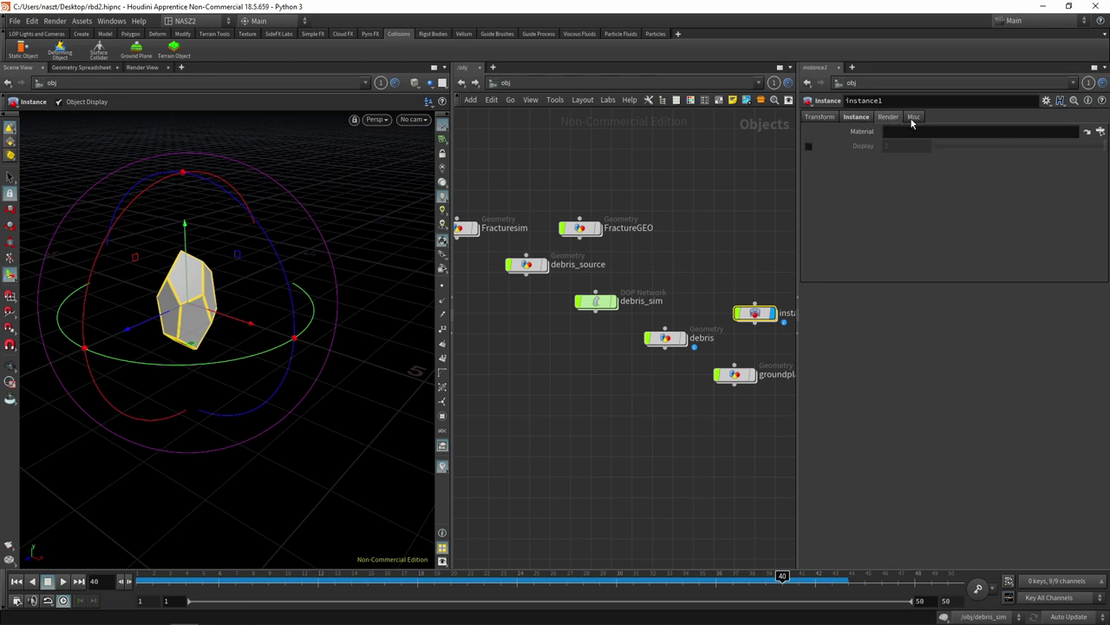
pyautogui.click(913, 117)
pyautogui.click(856, 117)
pyautogui.click(829, 117)
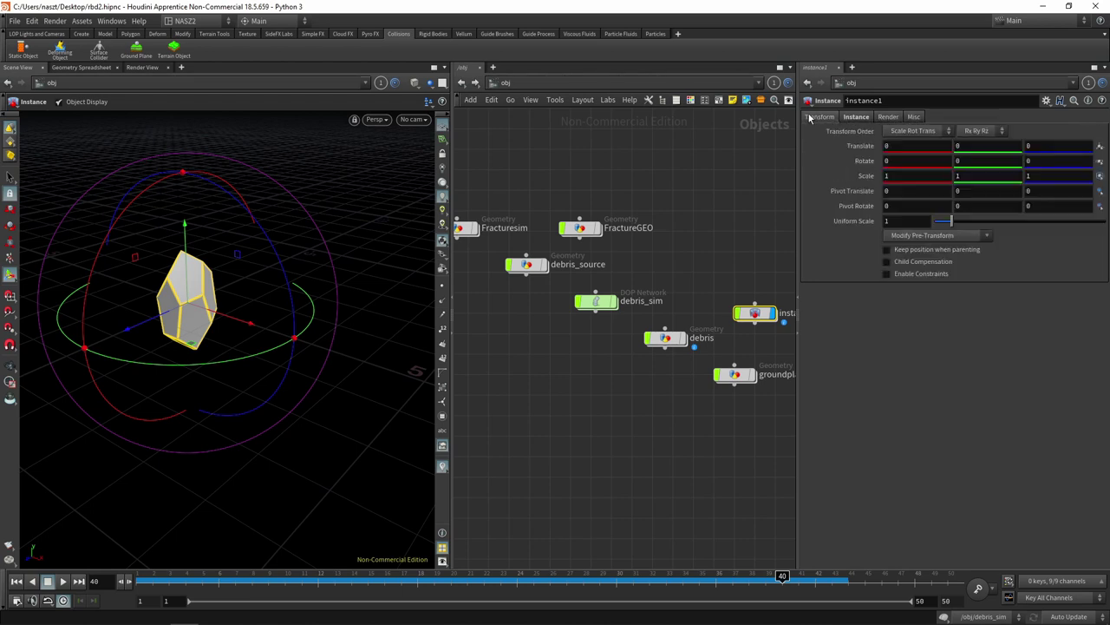
# - Switch instance1's Point Instancing to Fast Point Instancing and orbit around the debris pile
pyautogui.click(868, 119)
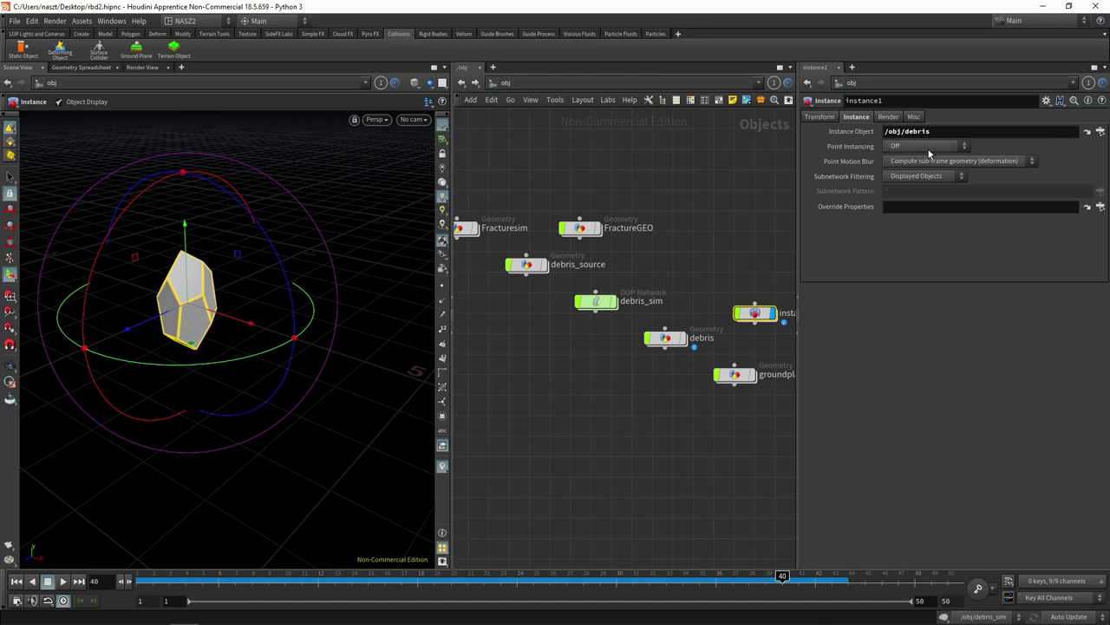
pyautogui.click(943, 149)
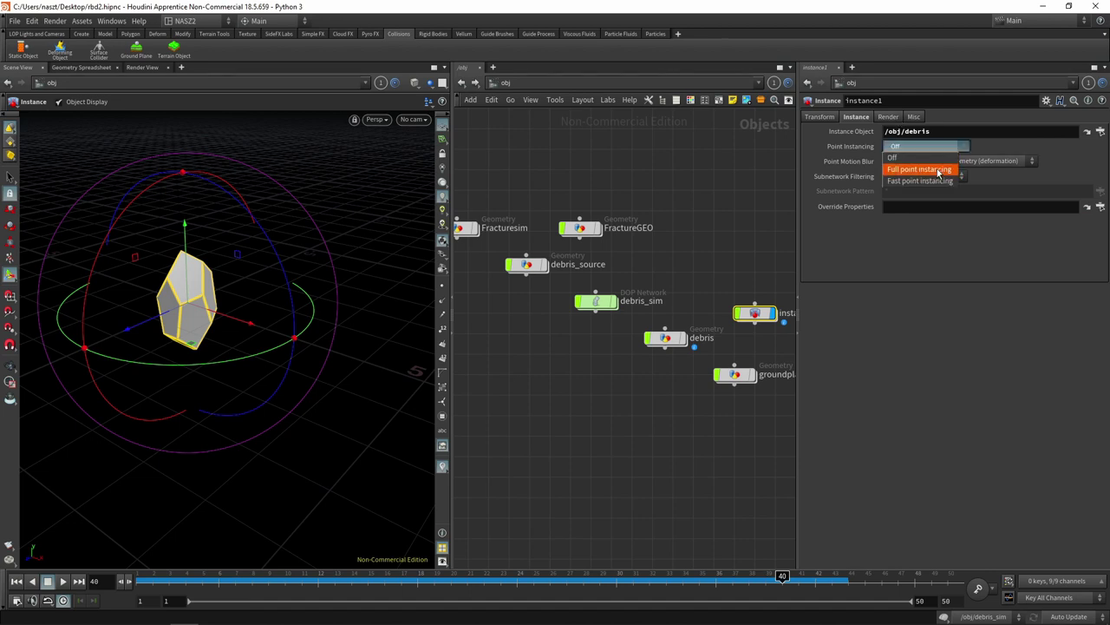
pyautogui.click(923, 180)
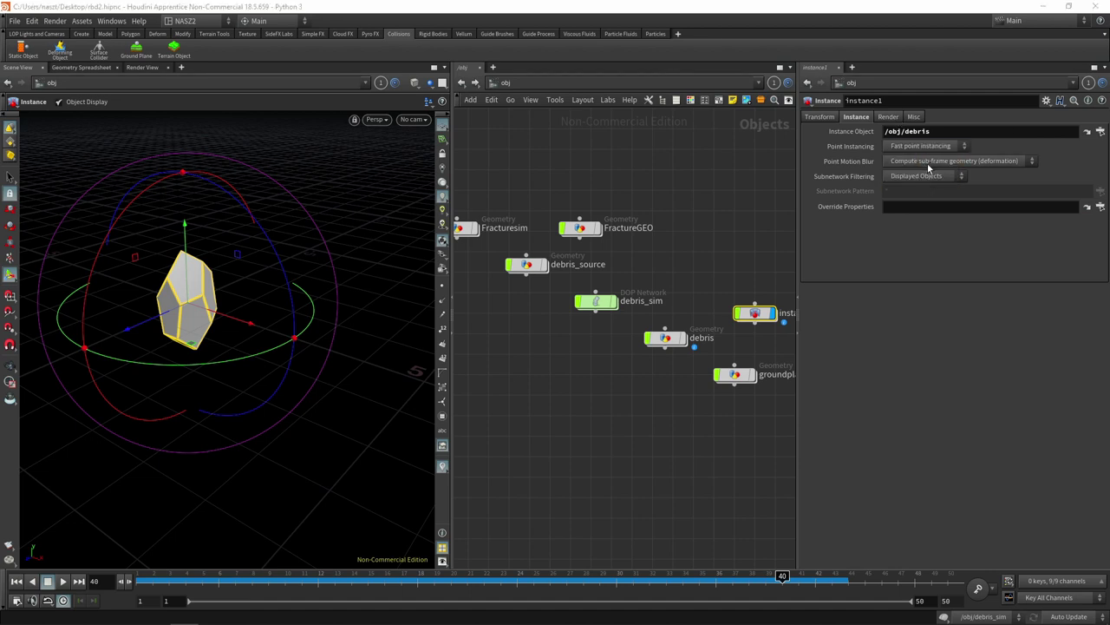
pyautogui.press('Escape')
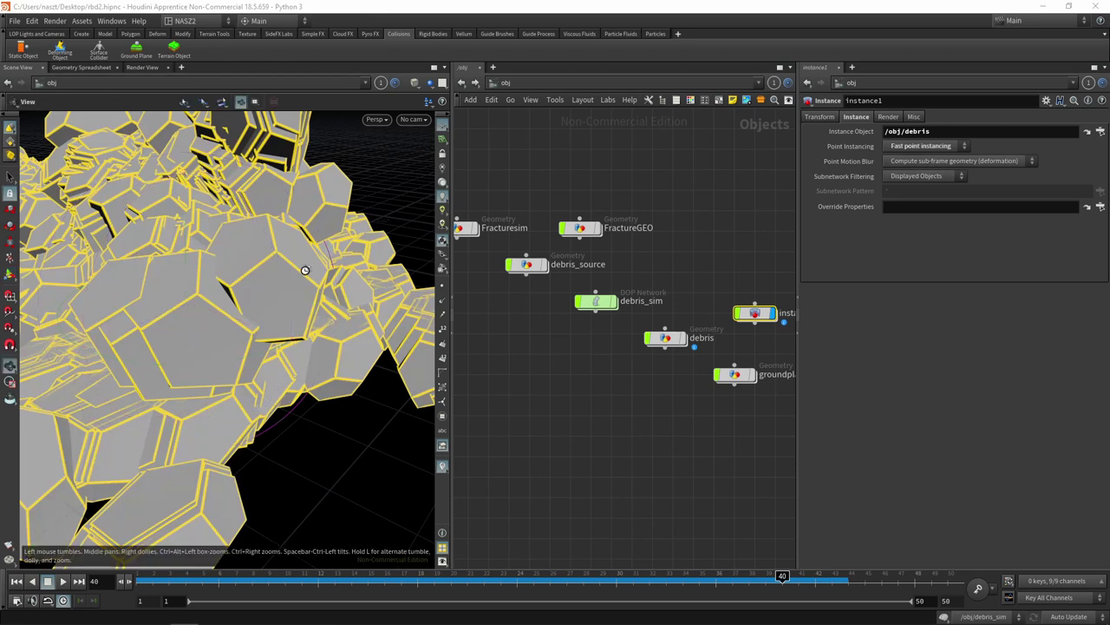
pyautogui.press('Return')
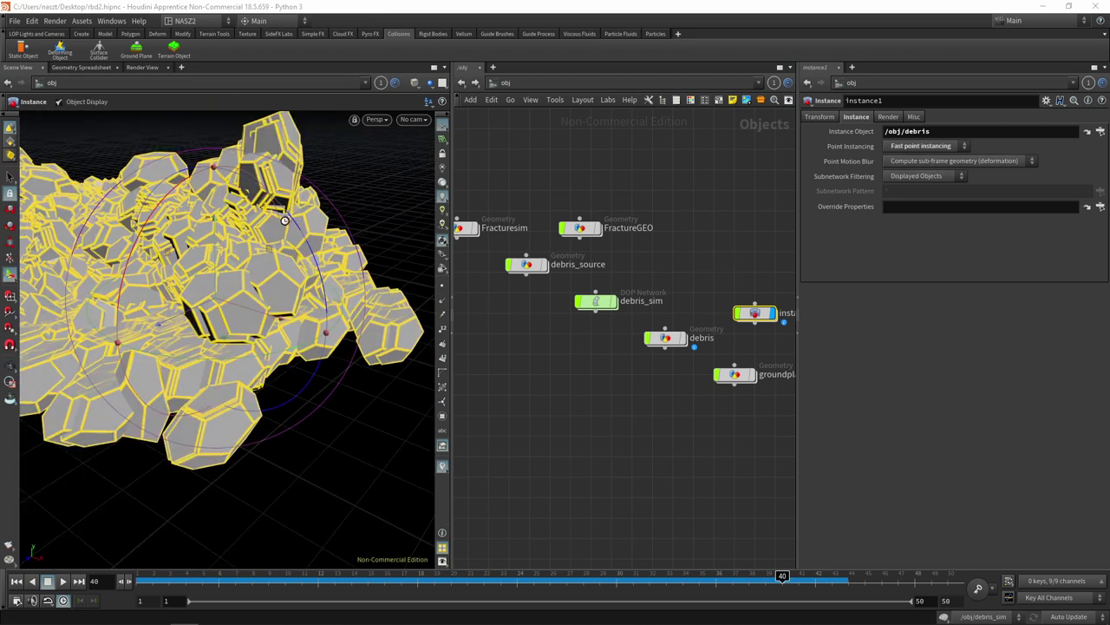
pyautogui.press('Escape')
pyautogui.press('Escape')
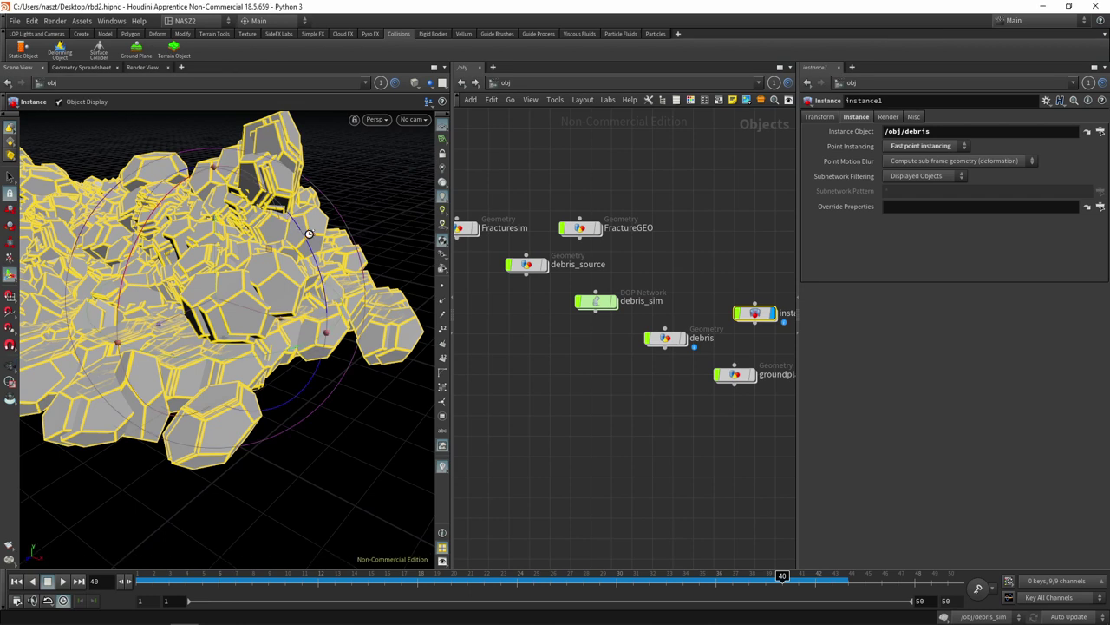
pyautogui.moveTo(305, 233); pyautogui.dragTo(400, 219)
pyautogui.press('Return')
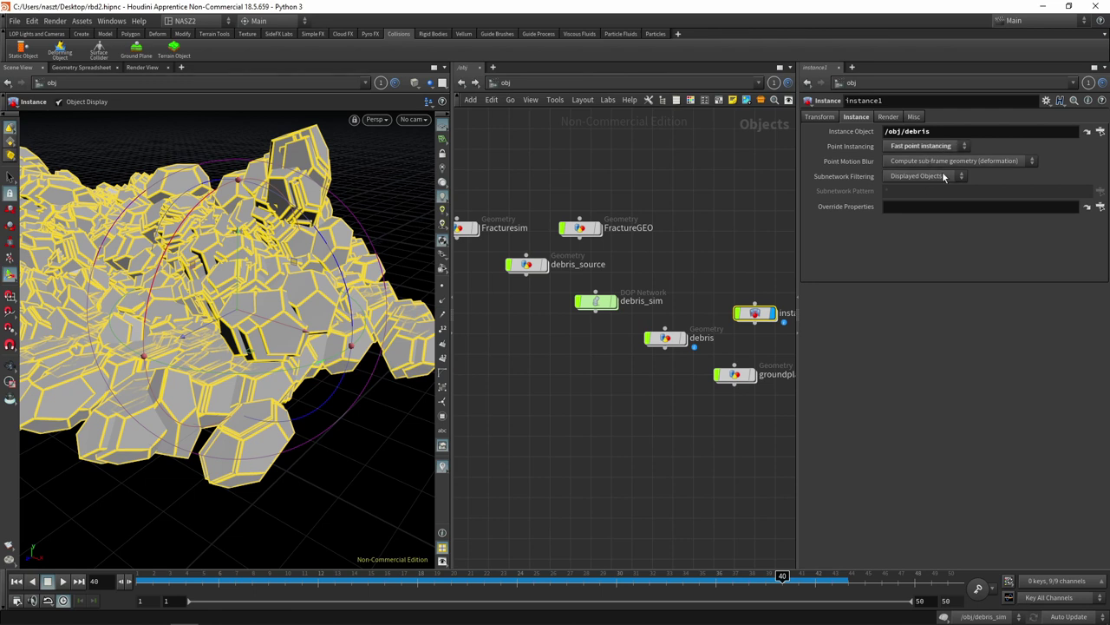
# - Try Full Point Instancing on instance1, then set it back to Fast Point Instancing
pyautogui.click(932, 147)
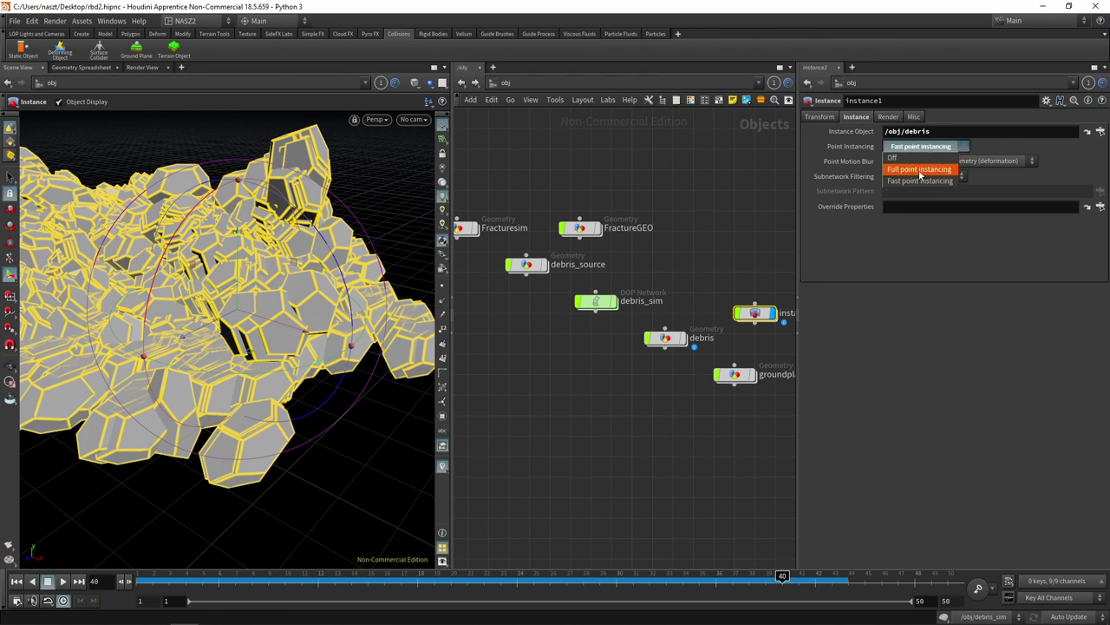
pyautogui.click(921, 170)
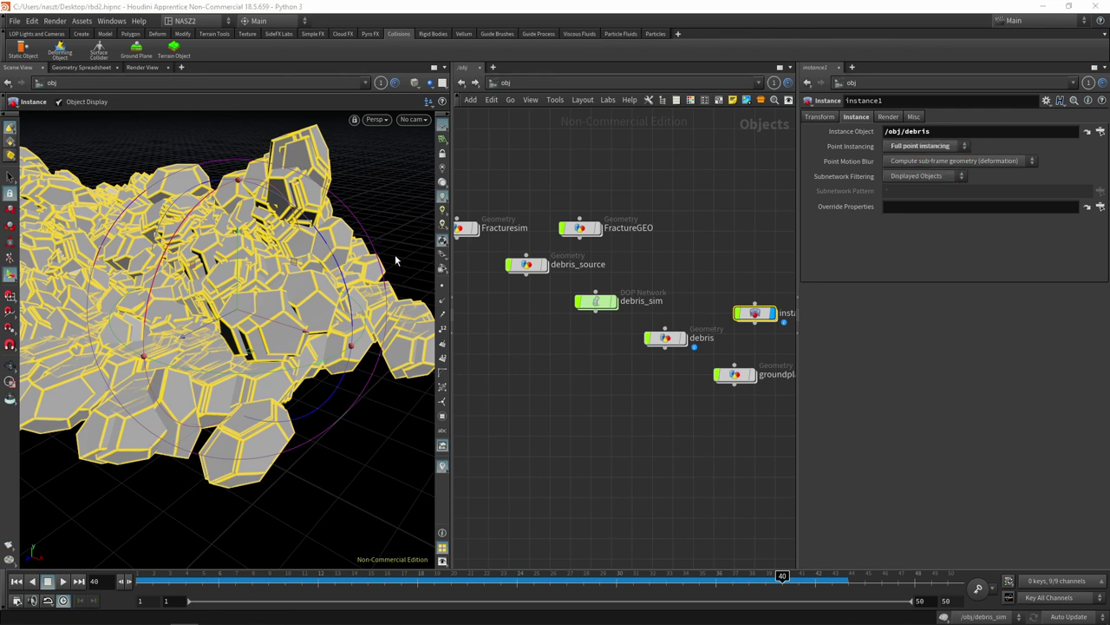
pyautogui.press('Escape')
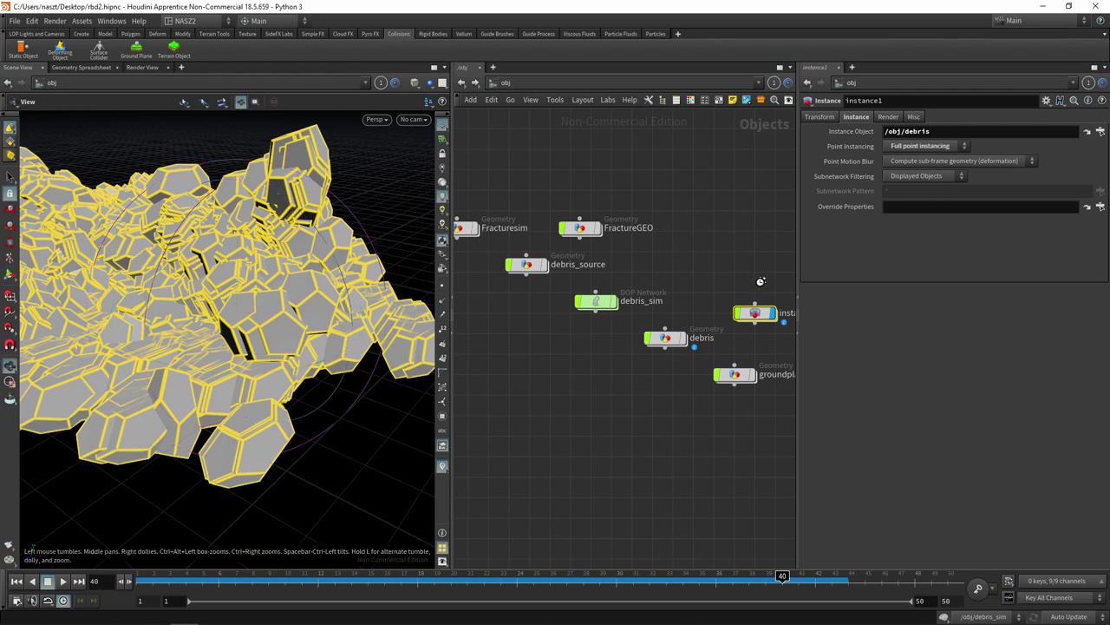
pyautogui.click(754, 312)
pyautogui.click(921, 148)
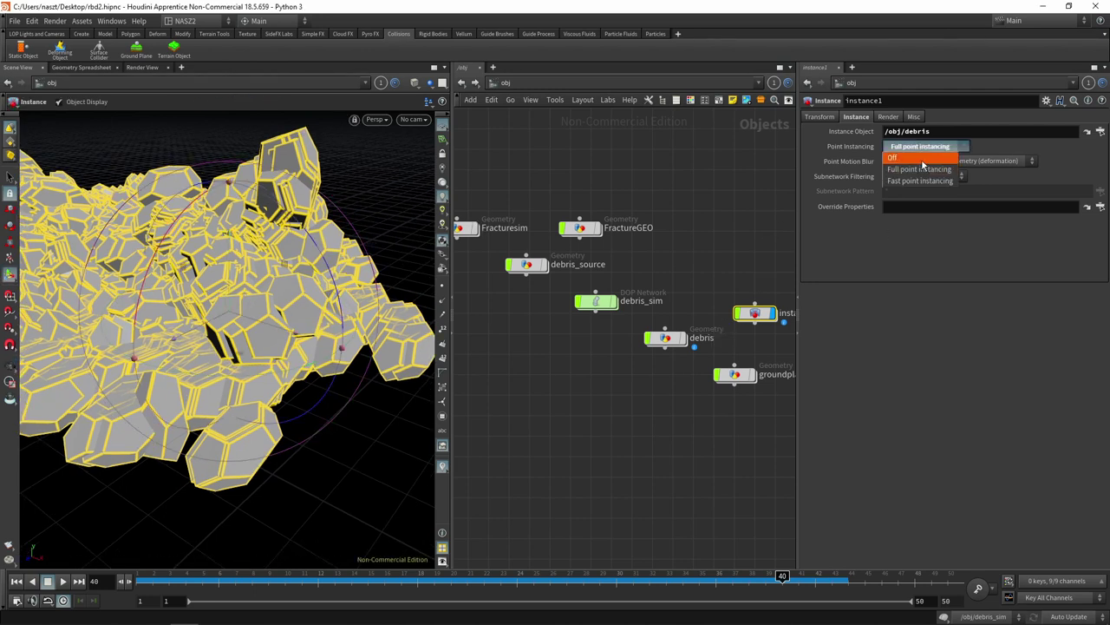
pyautogui.click(926, 181)
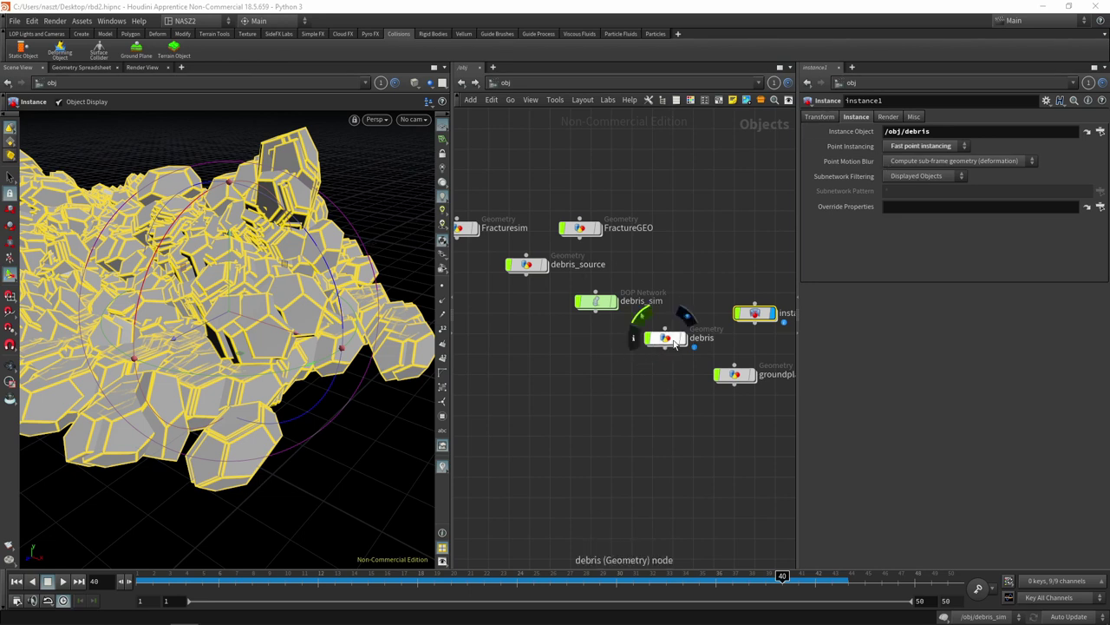
# - Look inside instance1's network, then return to /obj and delete the instance1 object
pyautogui.moveTo(770, 269); pyautogui.dragTo(692, 245, button='middle')
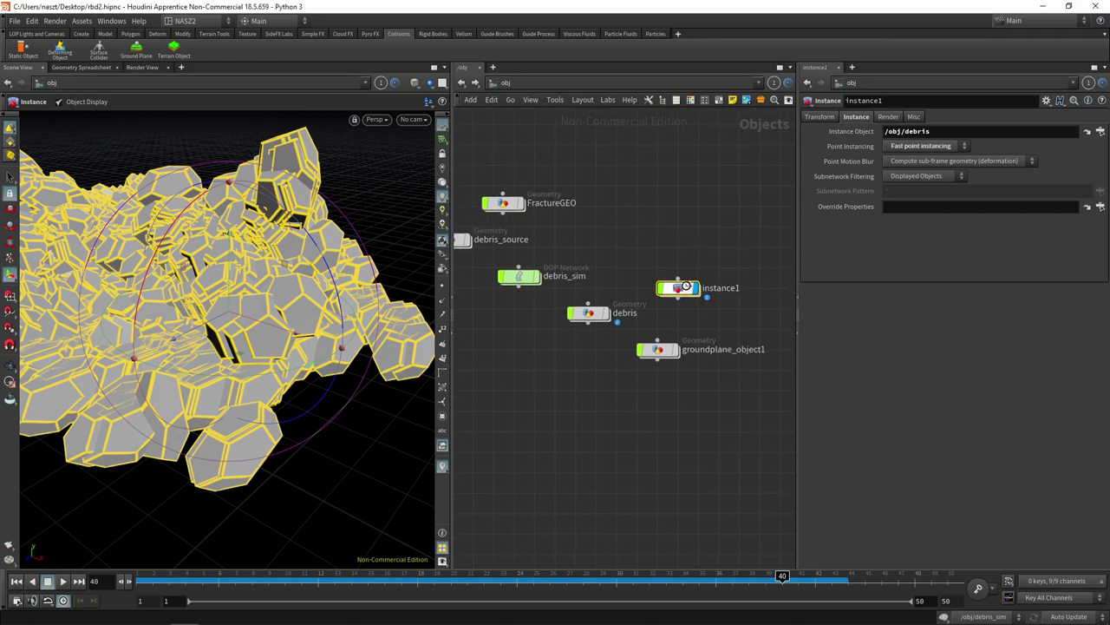
pyautogui.doubleClick(685, 289)
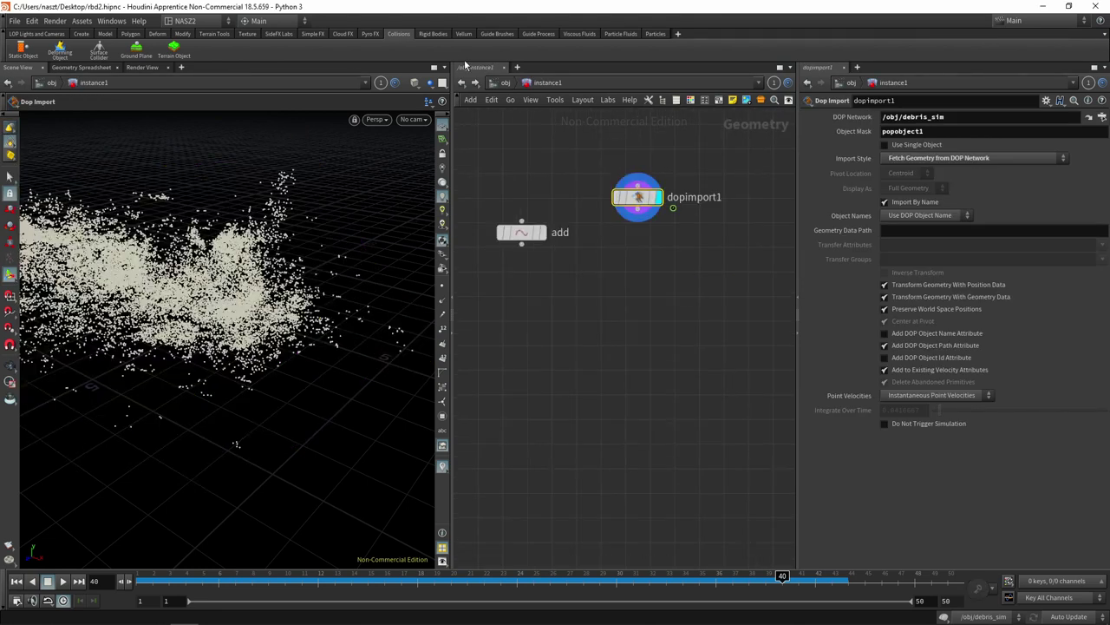
pyautogui.click(503, 83)
pyautogui.click(677, 288)
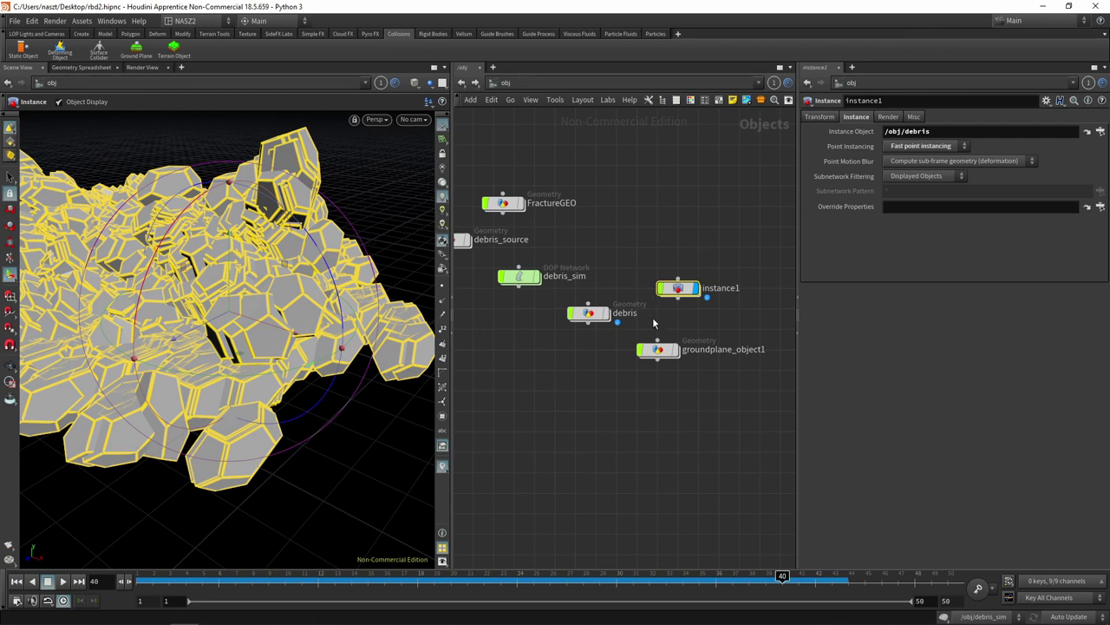
pyautogui.moveTo(723, 254); pyautogui.dragTo(664, 297)
pyautogui.press('Delete')
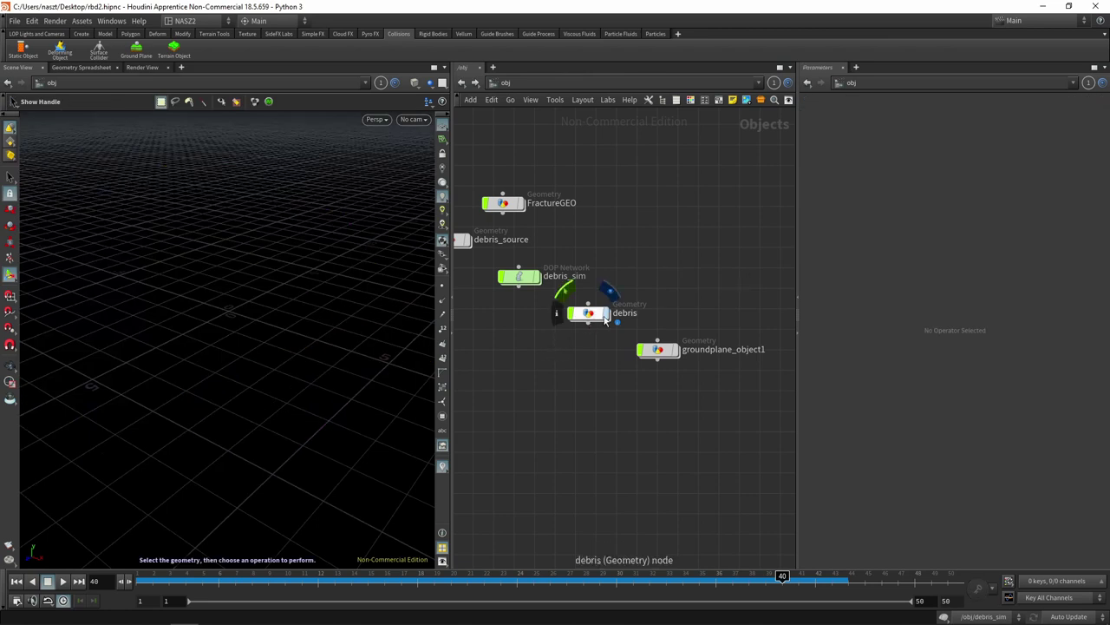
# - Display the debris object, enter its network, and add a Copy to Points node
pyautogui.click(610, 290)
pyautogui.doubleClick(587, 314)
pyautogui.moveTo(711, 307); pyautogui.dragTo(652, 323, button='middle')
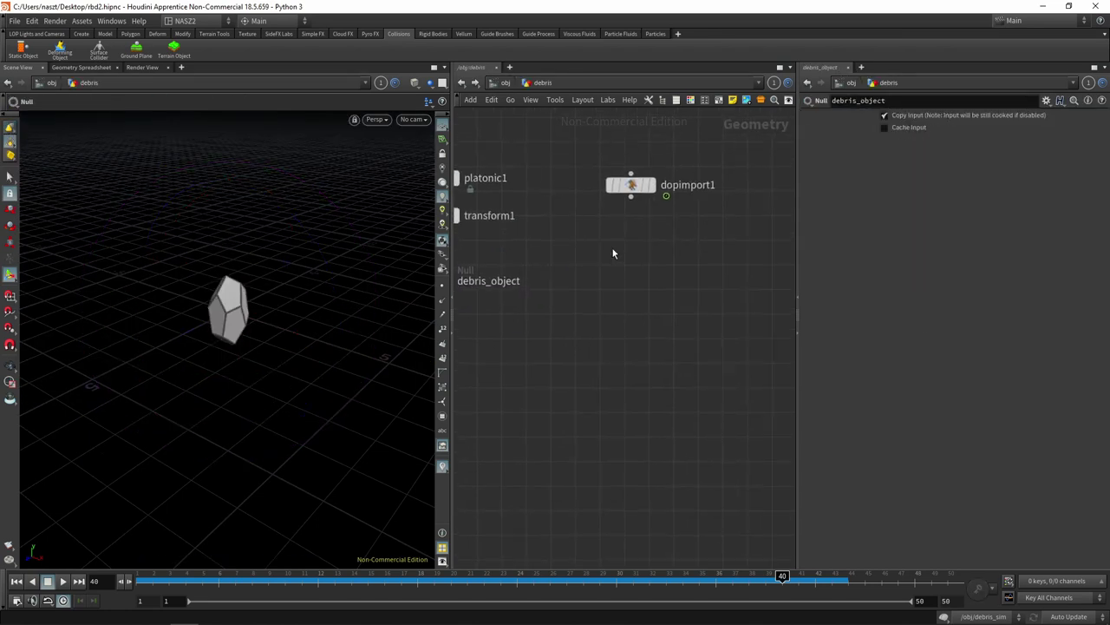
pyautogui.click(731, 260)
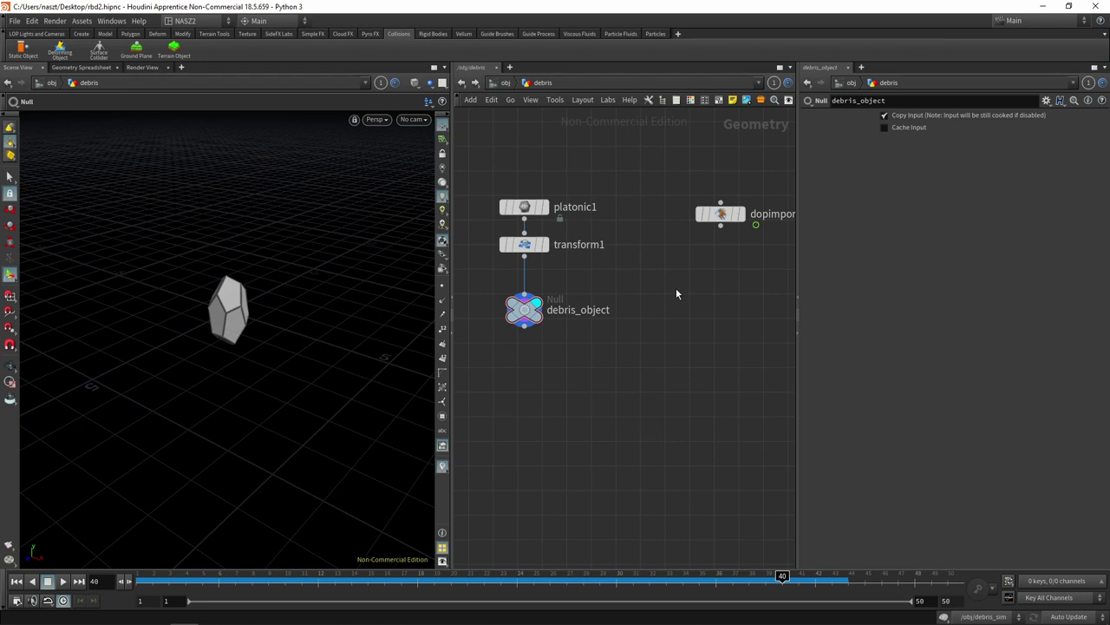
pyautogui.press('Tab')
pyautogui.write('copy')
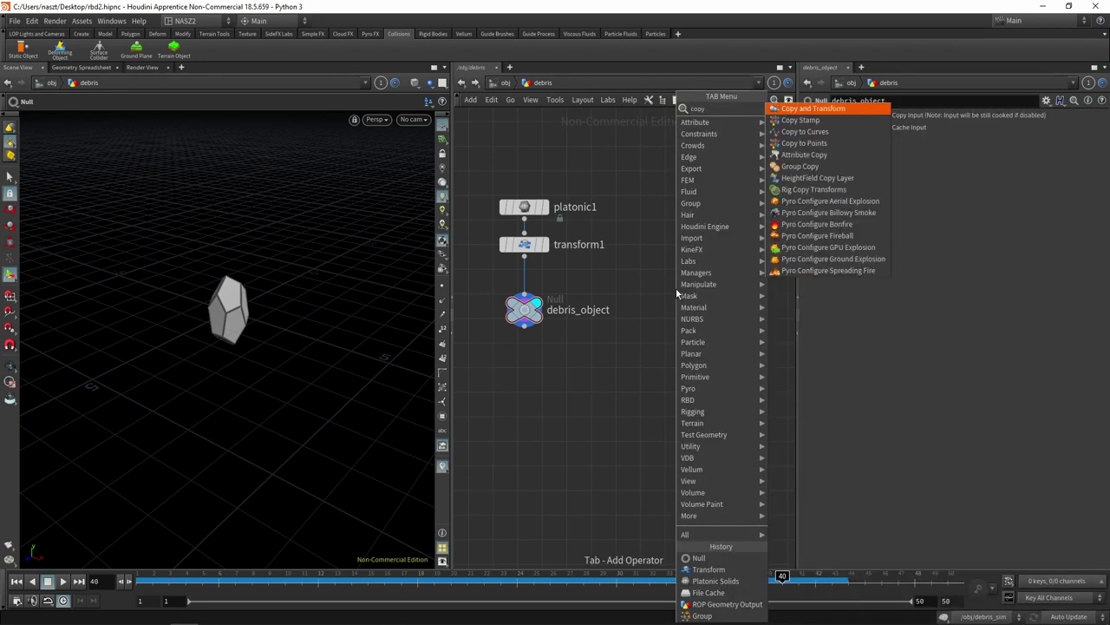
pyautogui.click(830, 145)
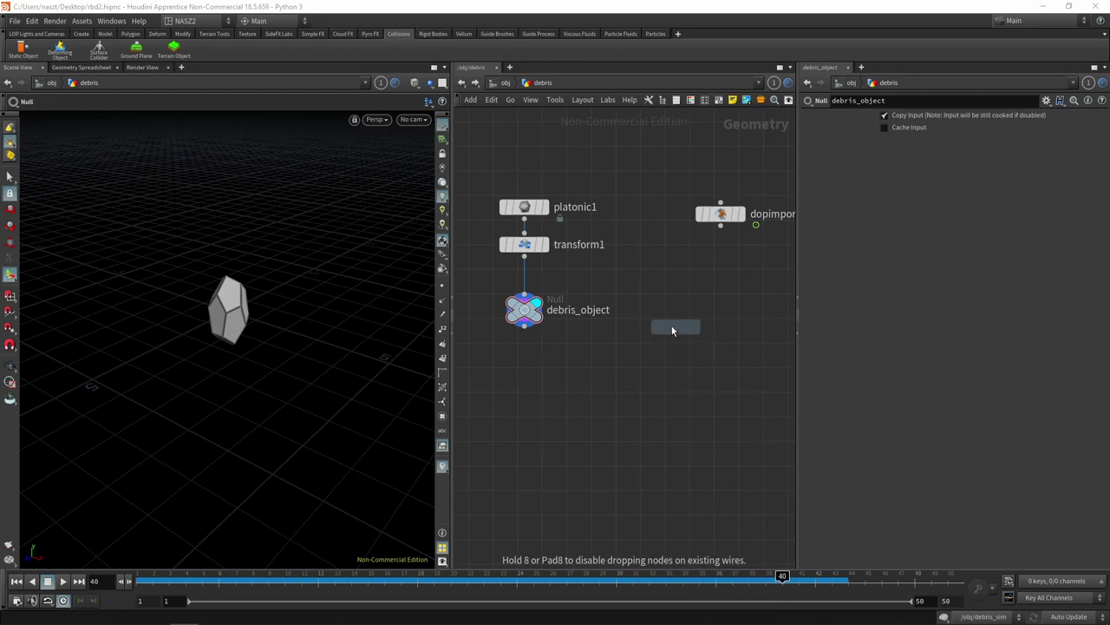
pyautogui.click(667, 326)
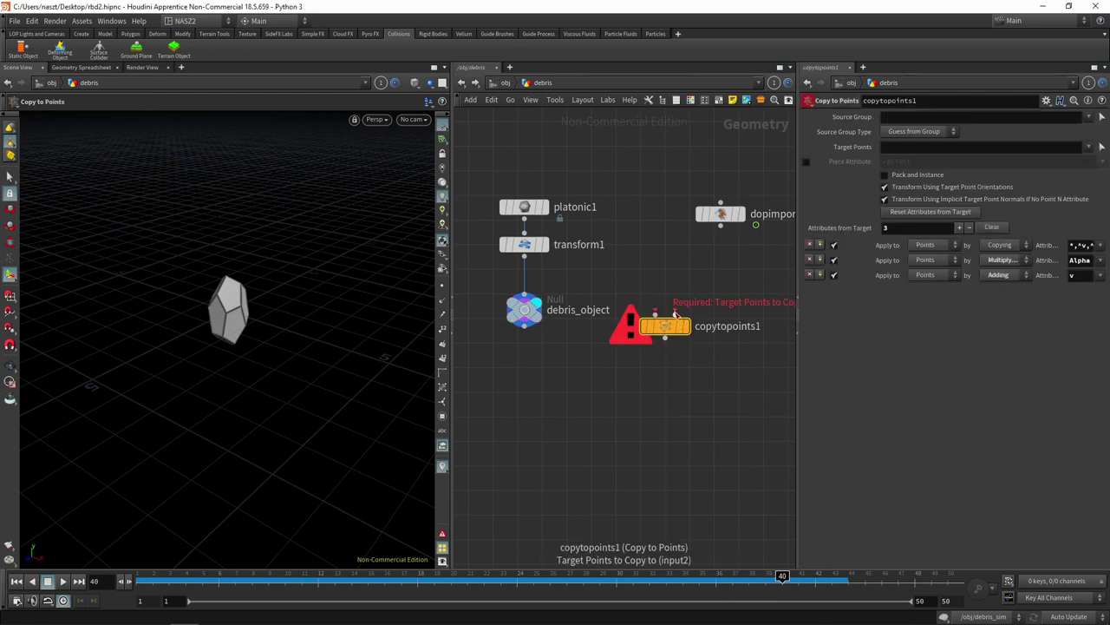
# - Wire transform1 and dopimport1 into copytopoints1, display it, and feed it into debris_object below
pyautogui.moveTo(675, 314); pyautogui.dragTo(720, 228)
pyautogui.moveTo(658, 314); pyautogui.dragTo(524, 255)
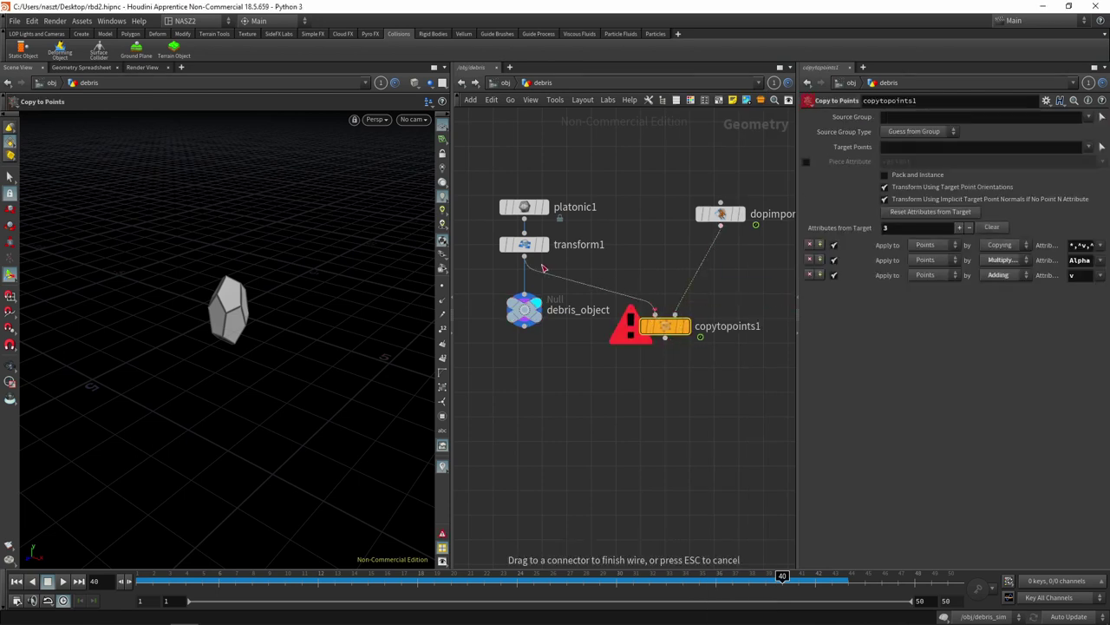
pyautogui.click(688, 327)
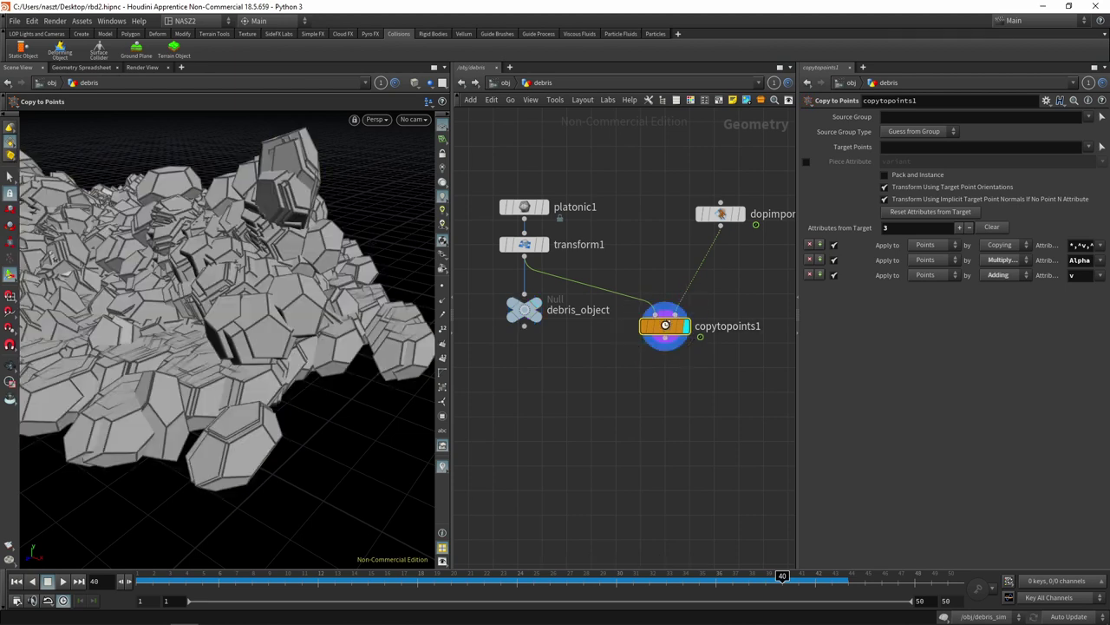
pyautogui.moveTo(663, 268); pyautogui.dragTo(667, 228, button='middle')
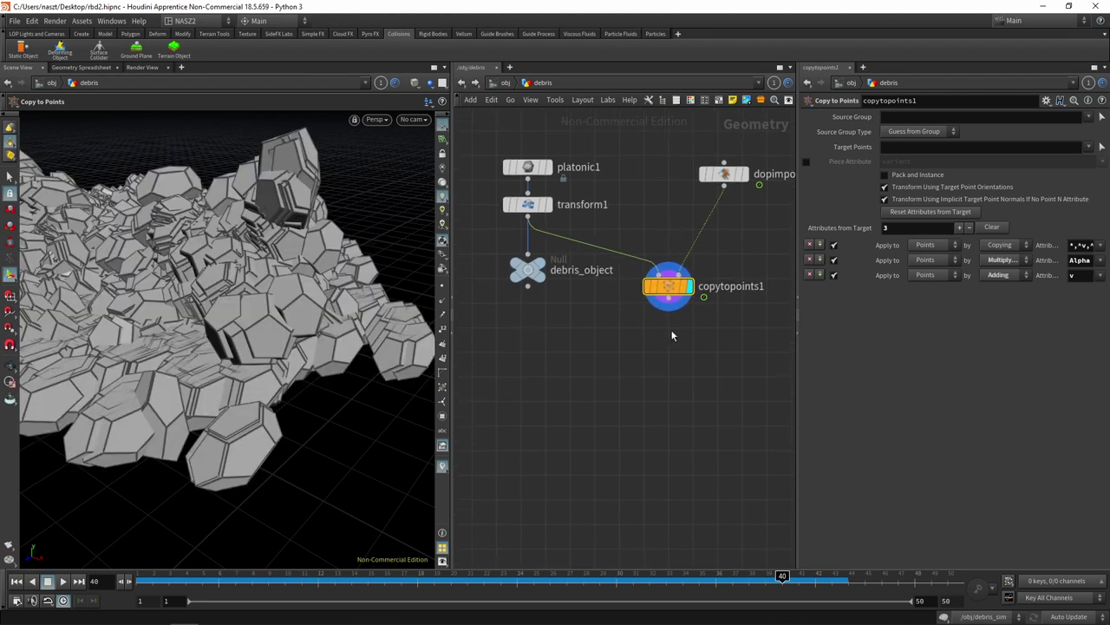
pyautogui.moveTo(668, 287); pyautogui.dragTo(675, 399)
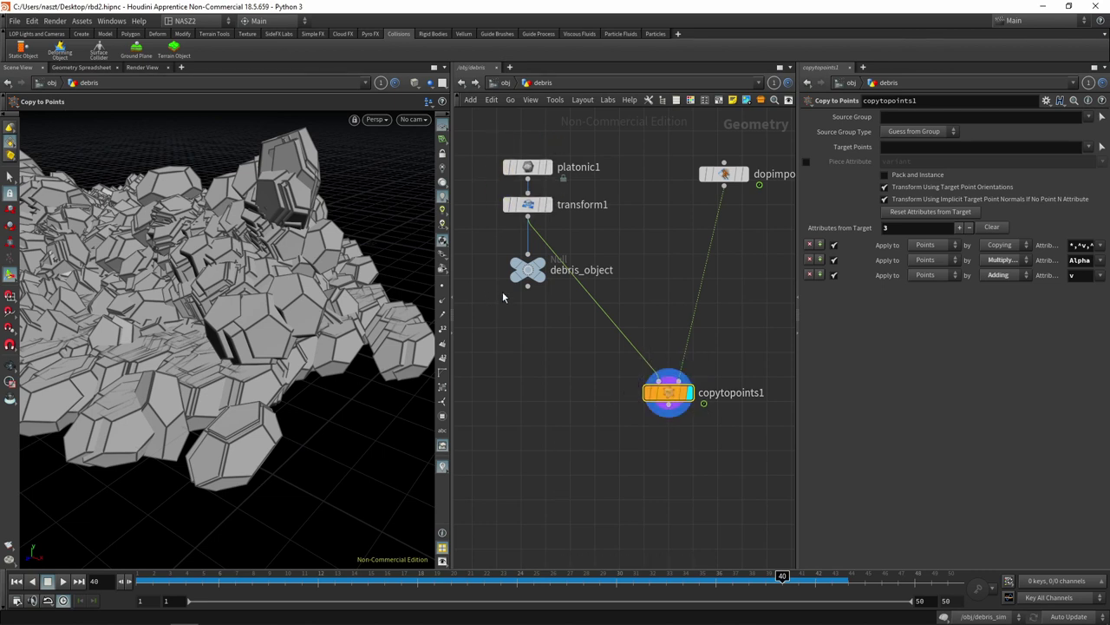
pyautogui.moveTo(527, 270)
pyautogui.mouseDown()
pyautogui.moveTo(517, 425)
pyautogui.moveTo(659, 414)
pyautogui.mouseUp()
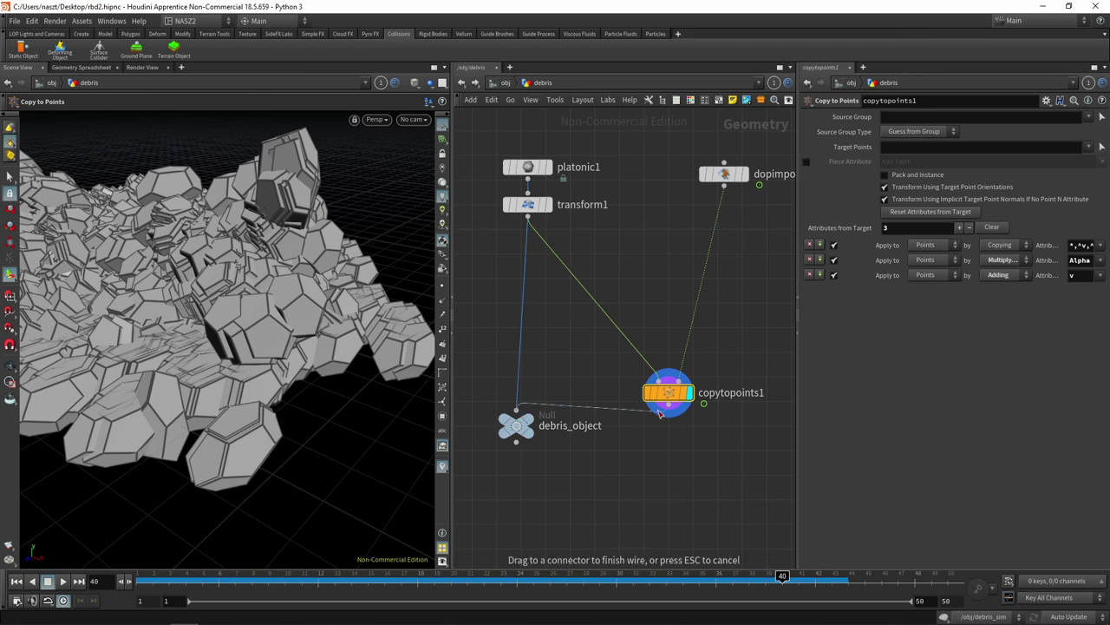
pyautogui.click(659, 413)
pyautogui.moveTo(517, 425); pyautogui.dragTo(668, 451)
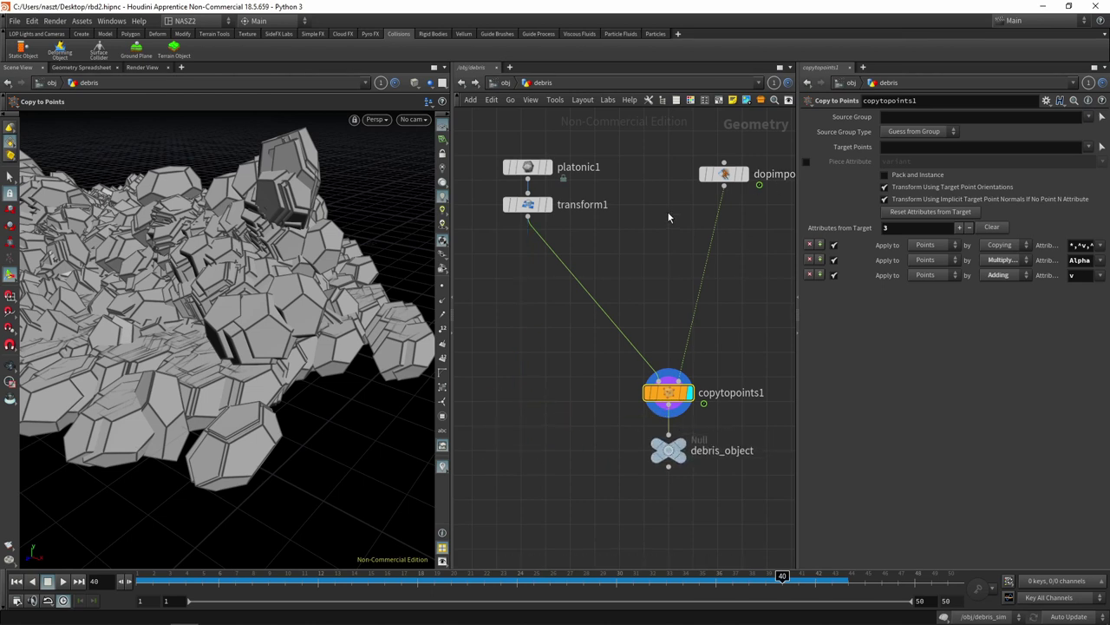
# - Insert an Attribute Randomize node between dopimport1 and copytopoints1
pyautogui.press('Tab')
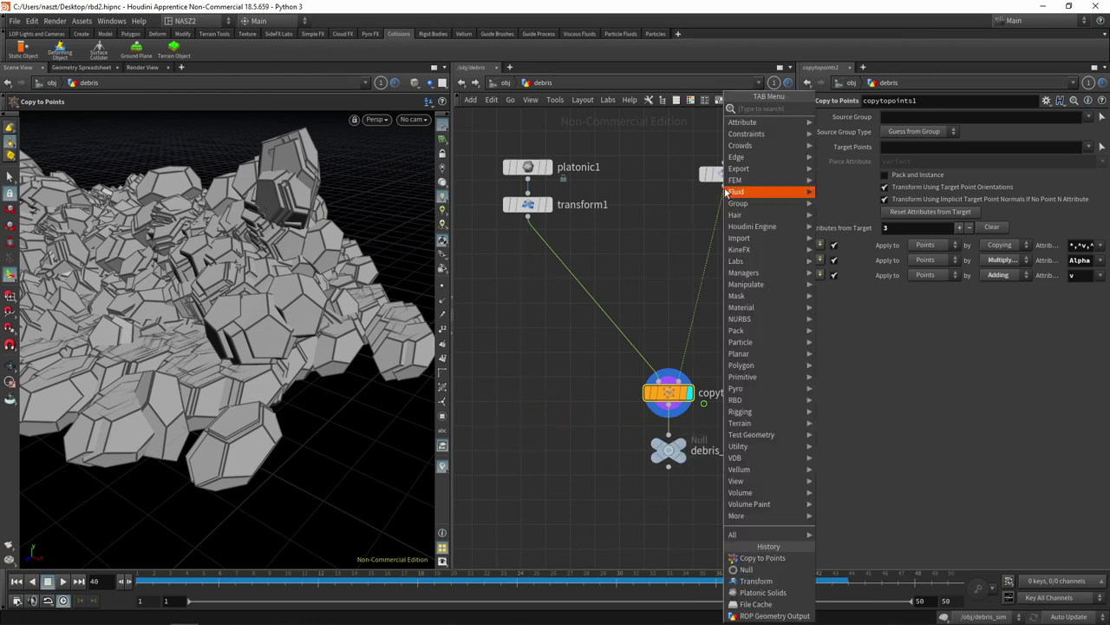
pyautogui.write('atr')
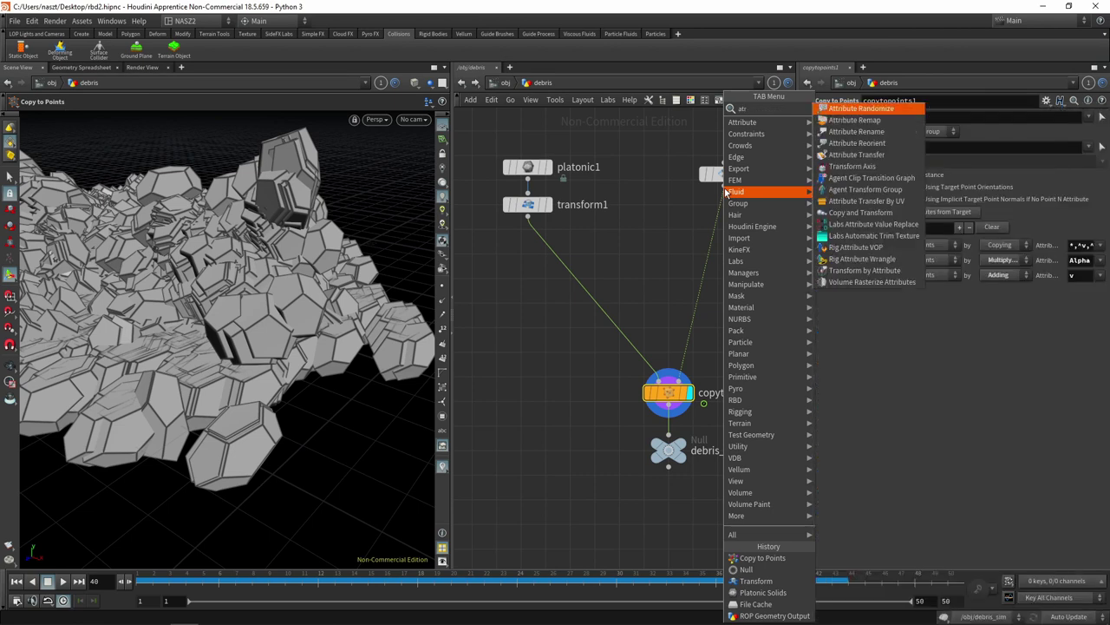
pyautogui.click(887, 112)
pyautogui.click(733, 268)
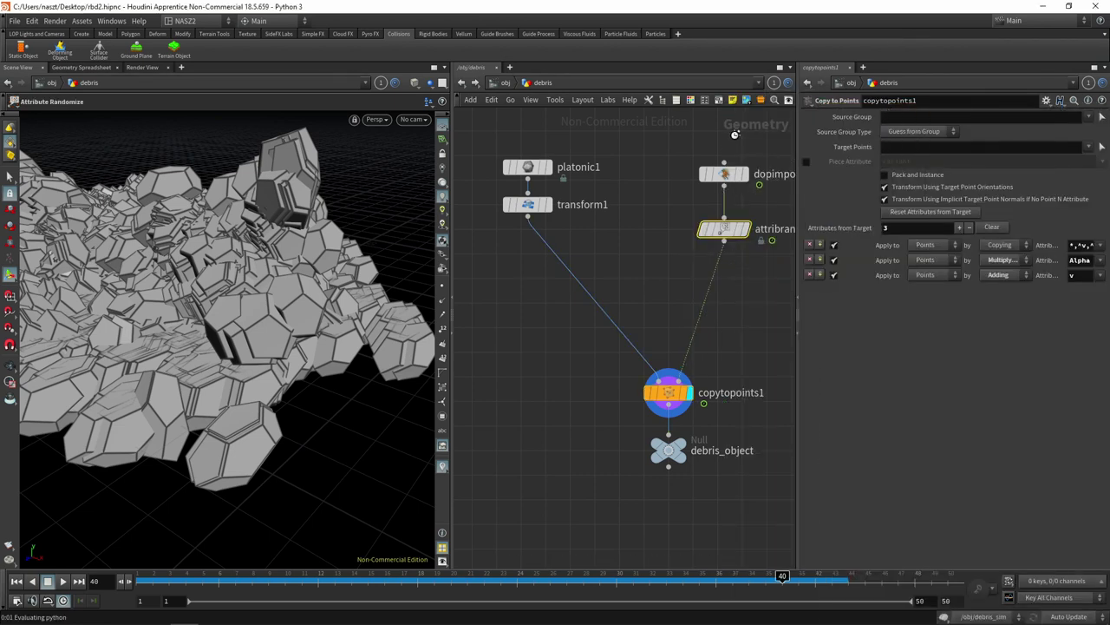
# - Change attribrandomize1's Attribute Name from Cd to pscale
pyautogui.doubleClick(915, 160)
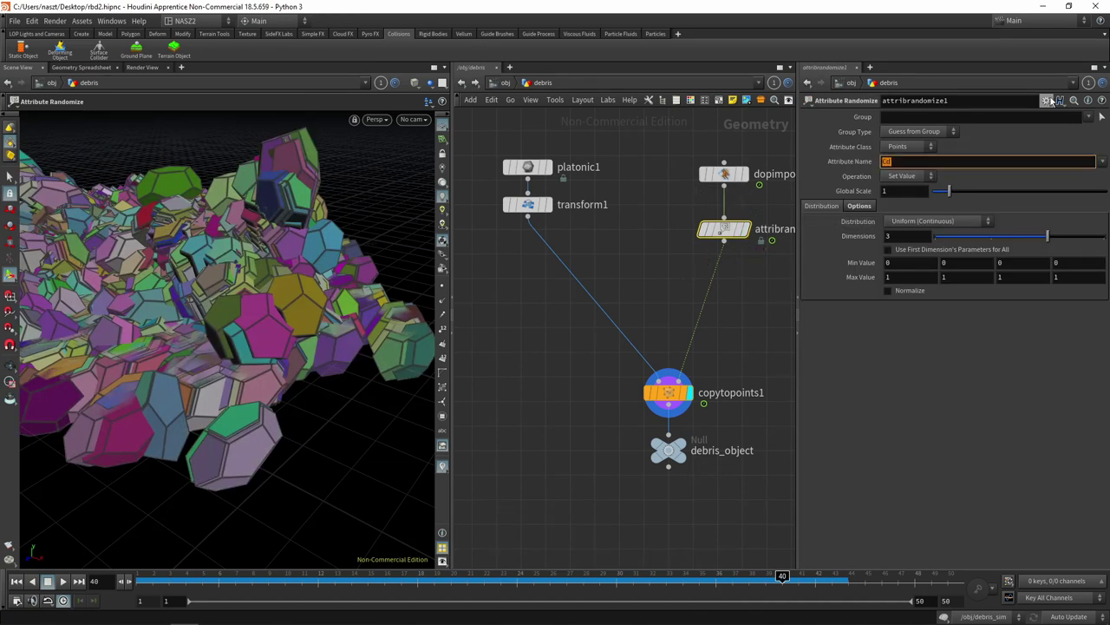
pyautogui.click(1102, 163)
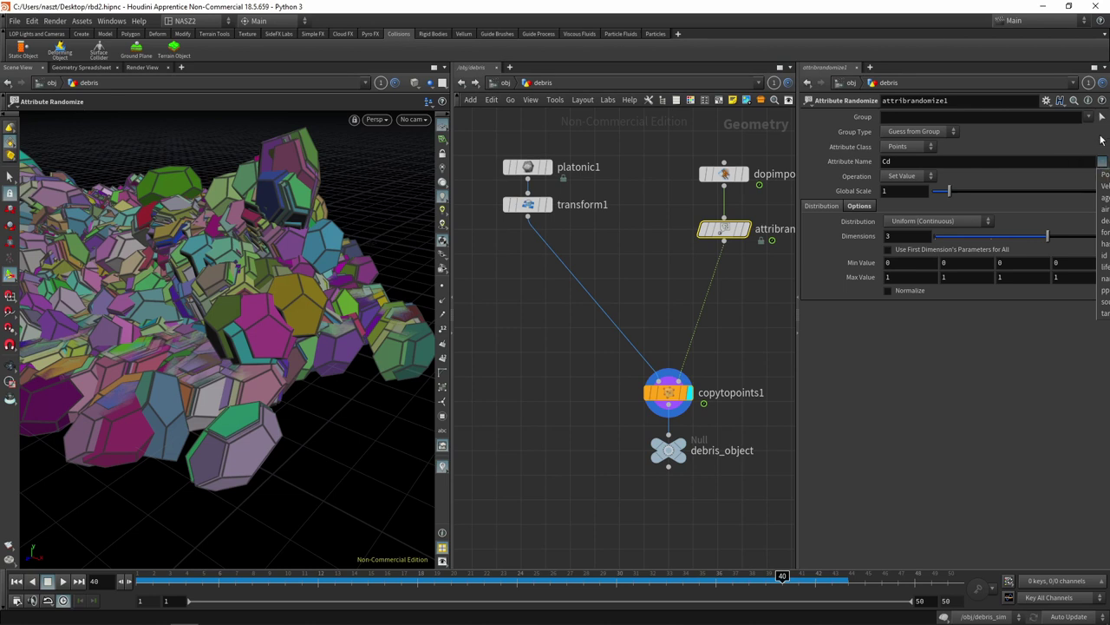
pyautogui.click(927, 174)
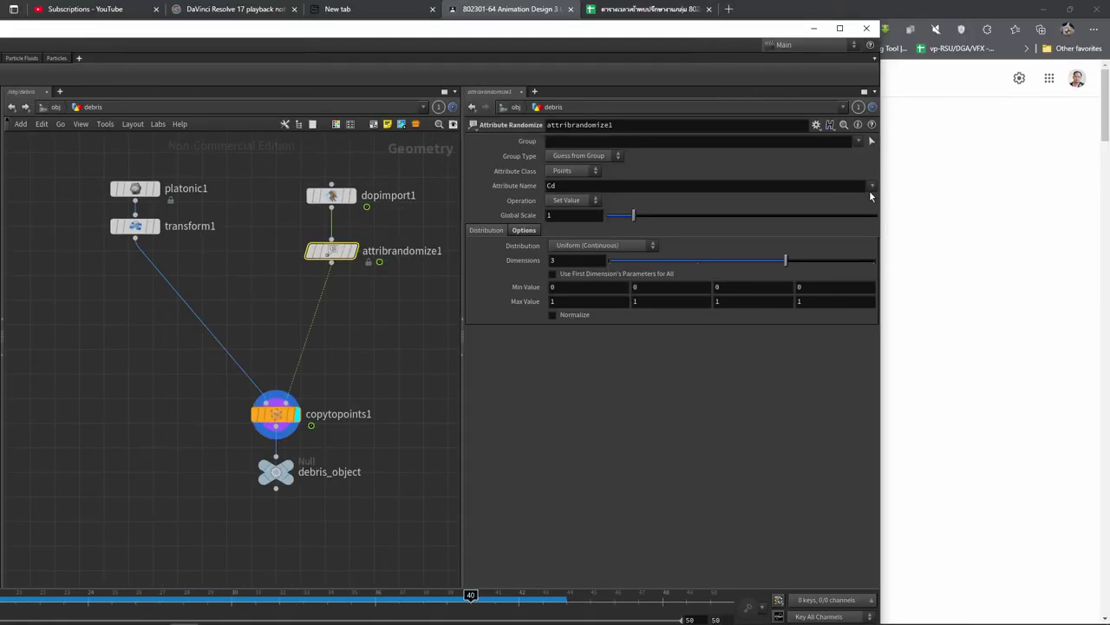
pyautogui.click(871, 186)
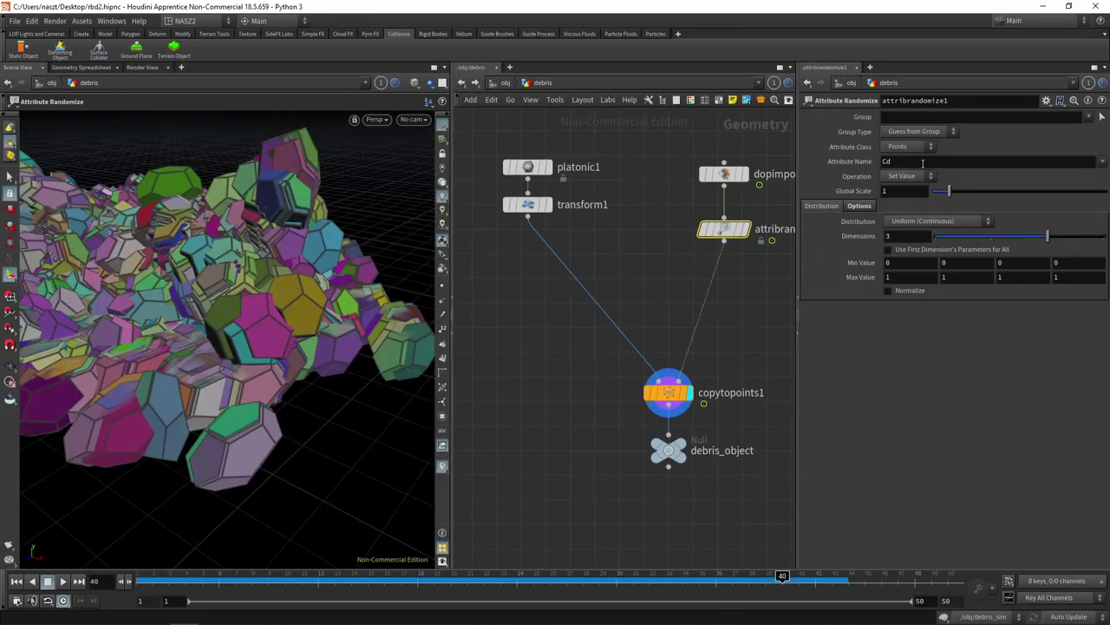
pyautogui.click(919, 162)
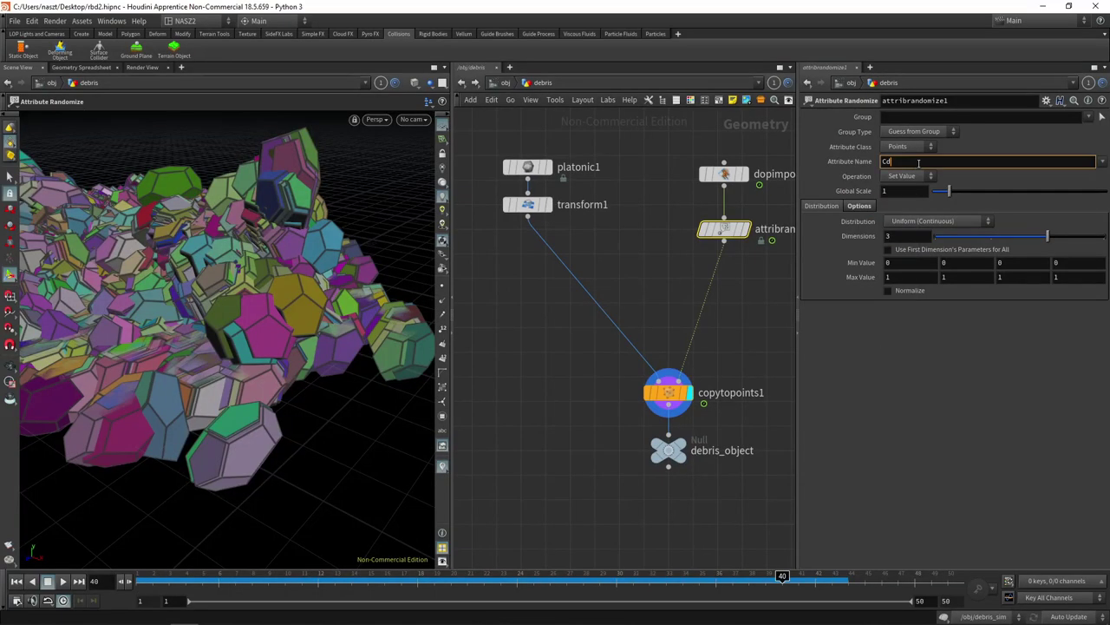
pyautogui.write('pscal')
pyautogui.press('Return')
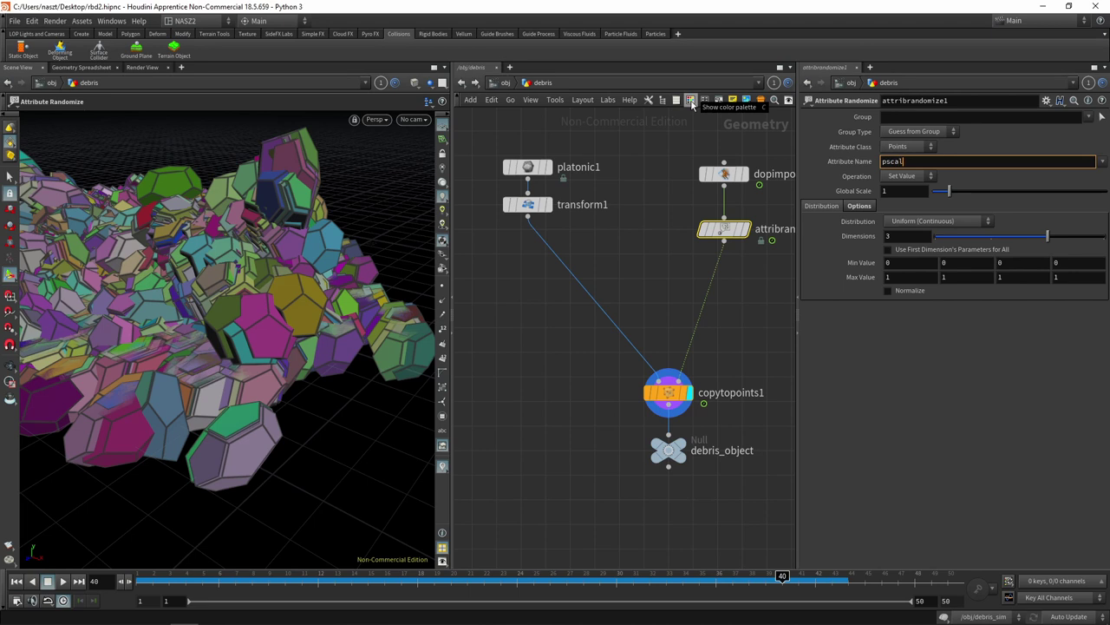
pyautogui.write('e')
pyautogui.press('Return')
pyautogui.press('Escape')
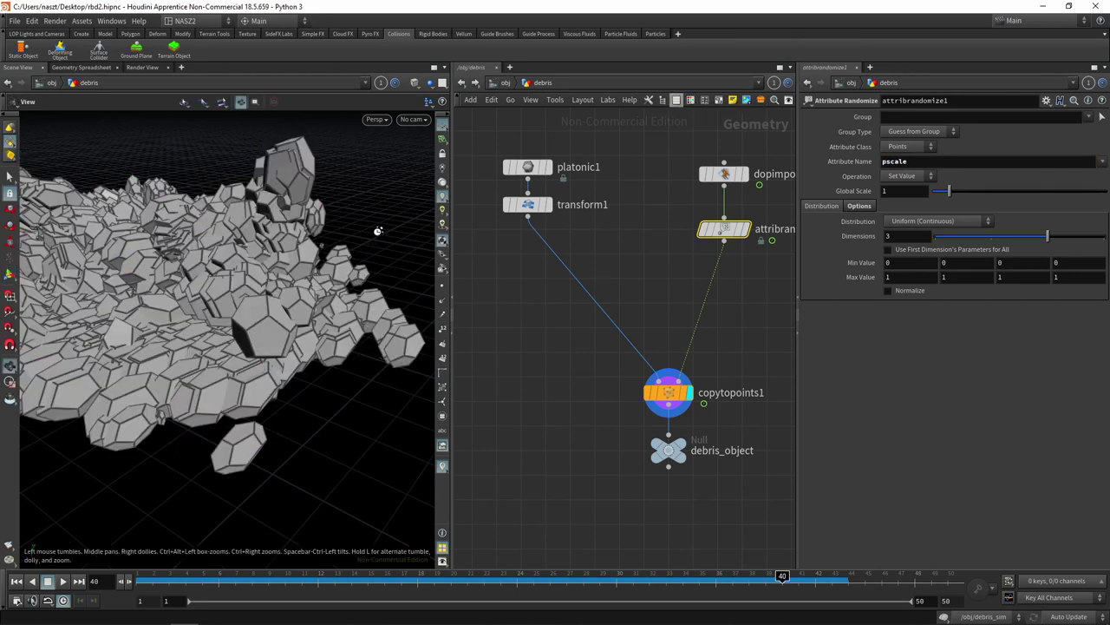
pyautogui.moveTo(378, 231); pyautogui.dragTo(234, 222)
pyautogui.press('Return')
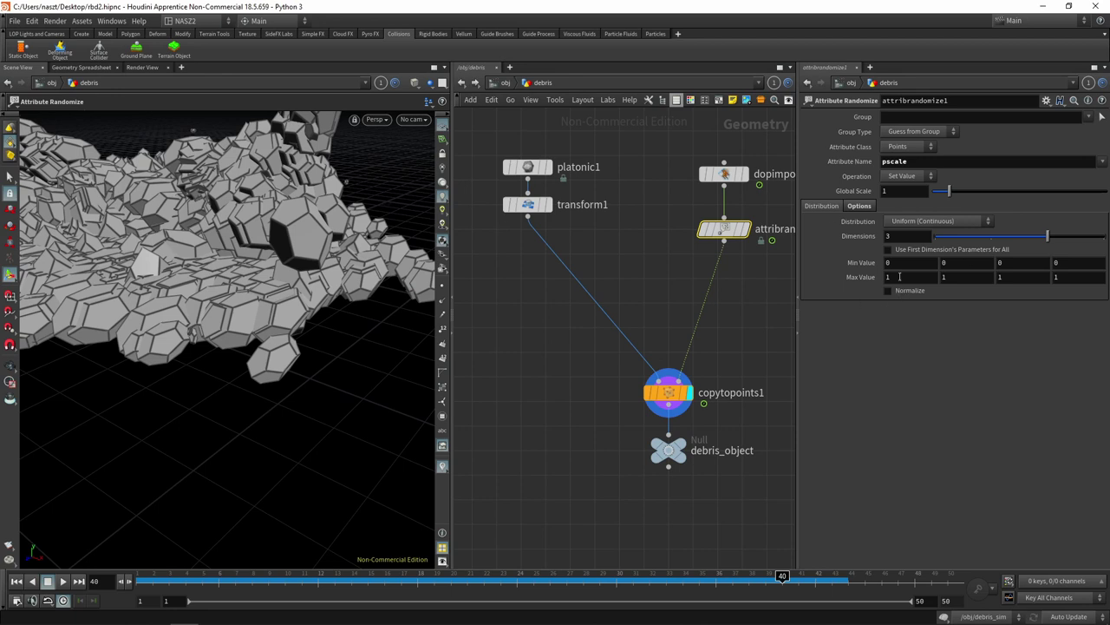
pyautogui.click(527, 167)
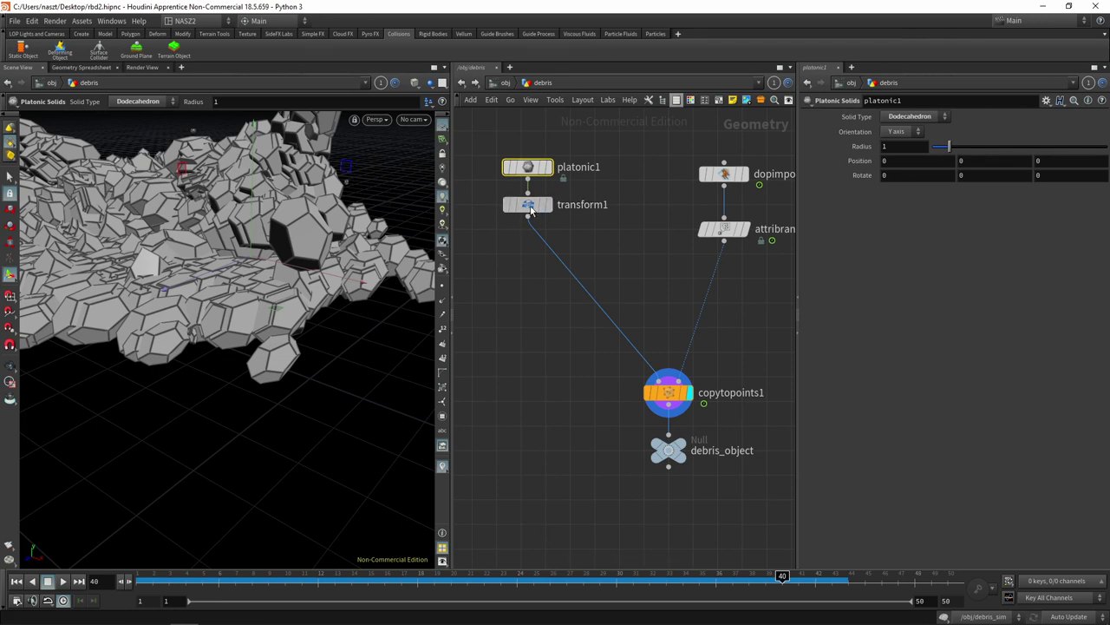
# - Set transform1's Uniform Scale to 0.1 and orbit to inspect the smaller debris
pyautogui.click(529, 206)
pyautogui.click(939, 224)
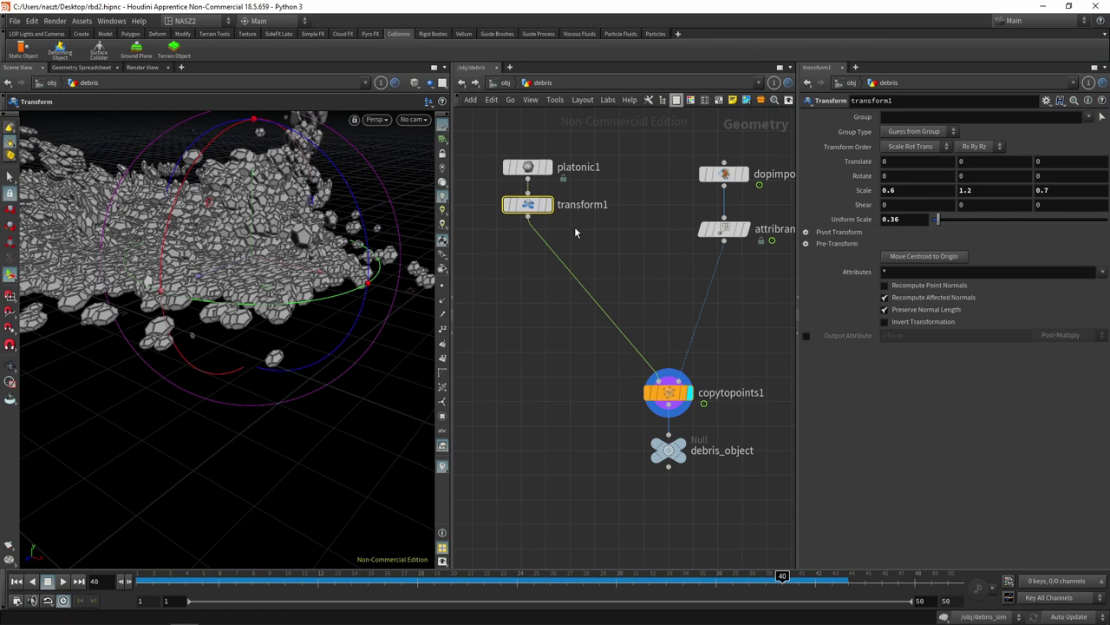
pyautogui.press('Escape')
pyautogui.moveTo(330, 229); pyautogui.dragTo(334, 312)
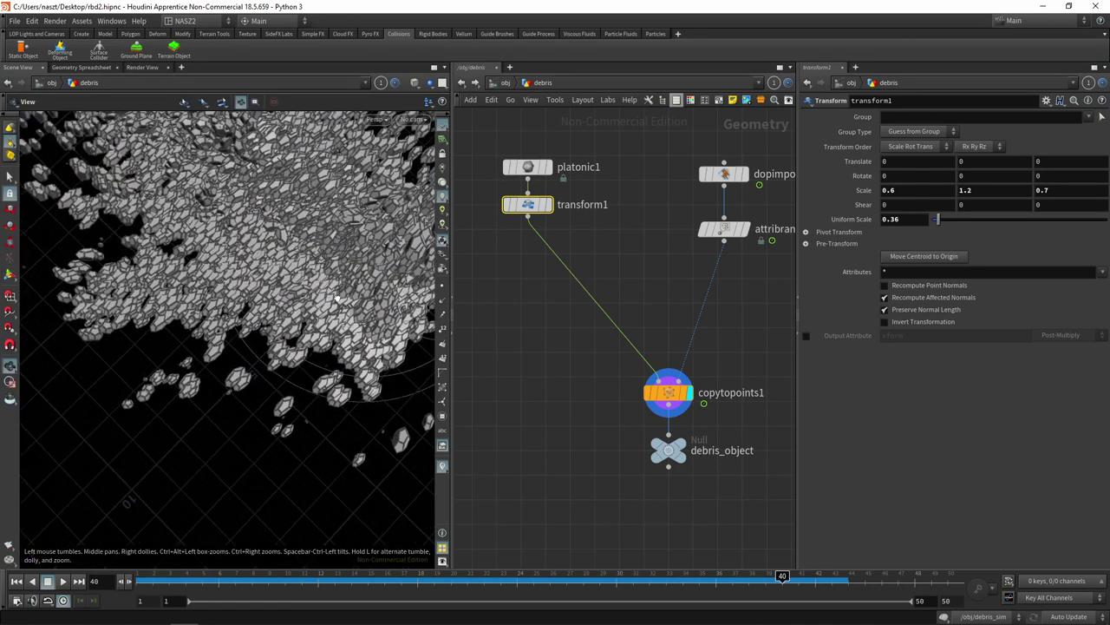
pyautogui.scroll(5, 261, 304)
pyautogui.press('Return')
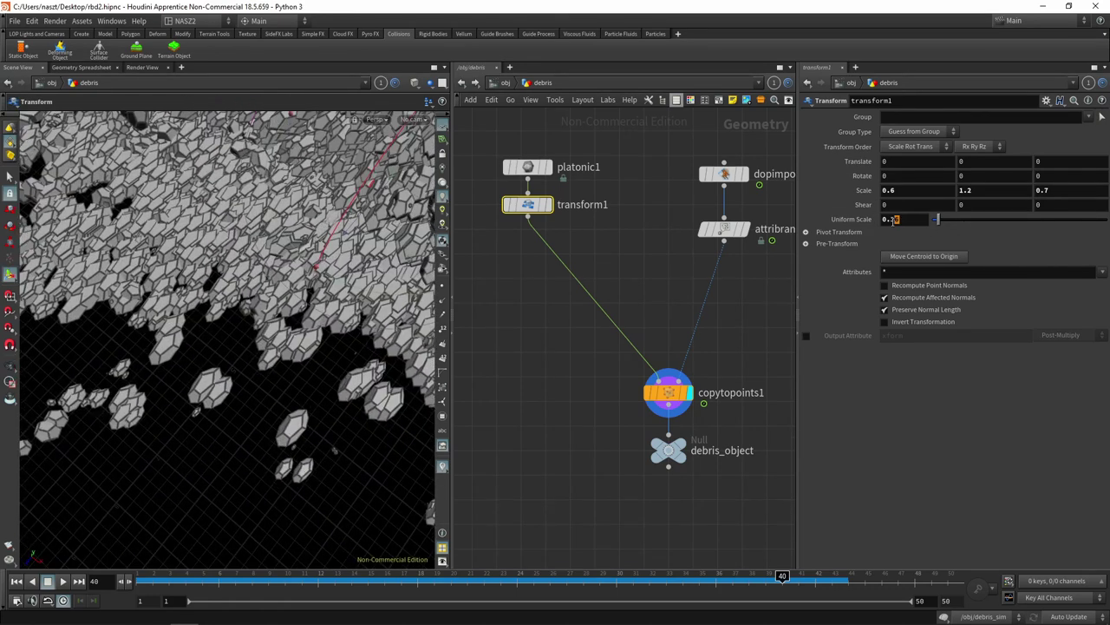
pyautogui.write('1')
pyautogui.press('Return')
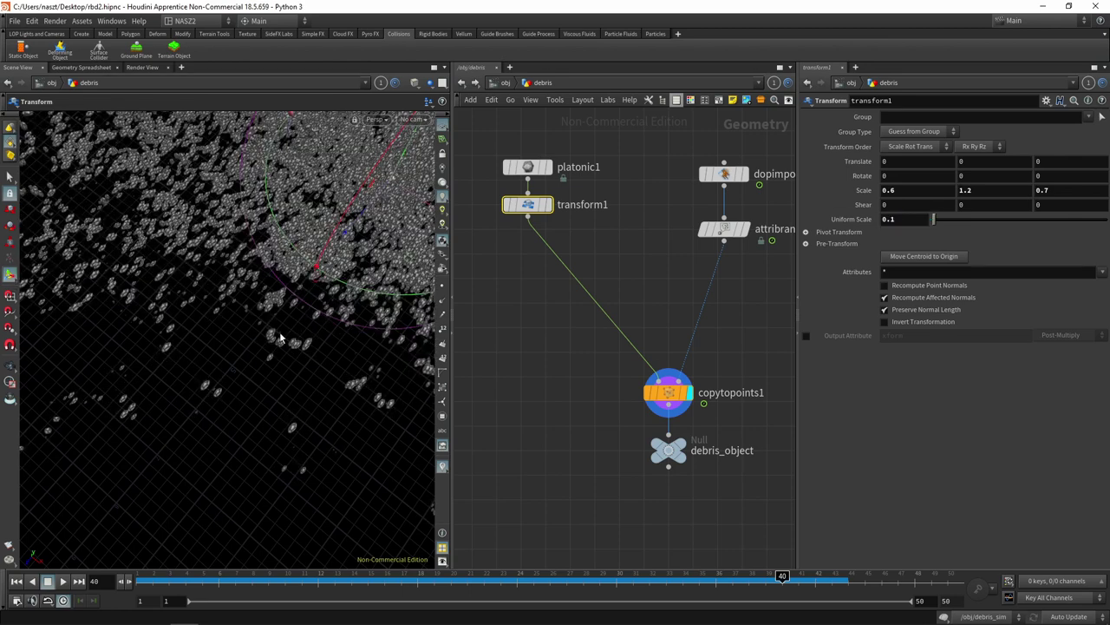
pyautogui.press('Escape')
pyautogui.moveTo(279, 337)
pyautogui.mouseDown()
pyautogui.moveTo(359, 322)
pyautogui.moveTo(255, 322)
pyautogui.moveTo(255, 248)
pyautogui.moveTo(291, 242)
pyautogui.moveTo(239, 247)
pyautogui.mouseUp()
pyautogui.scroll(5, 247, 248)
pyautogui.press('Return')
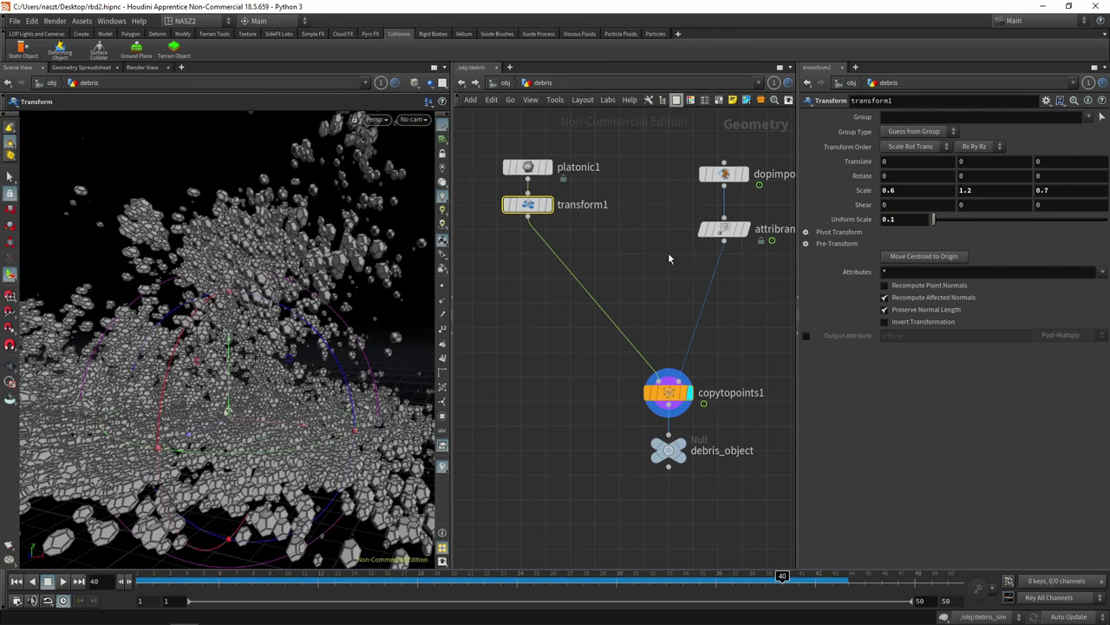
# - Keep attribrandomize1's Uniform (Continuous) distribution and set Dimensions to 1
pyautogui.moveTo(669, 257); pyautogui.dragTo(603, 265, button='middle')
pyautogui.click(658, 236)
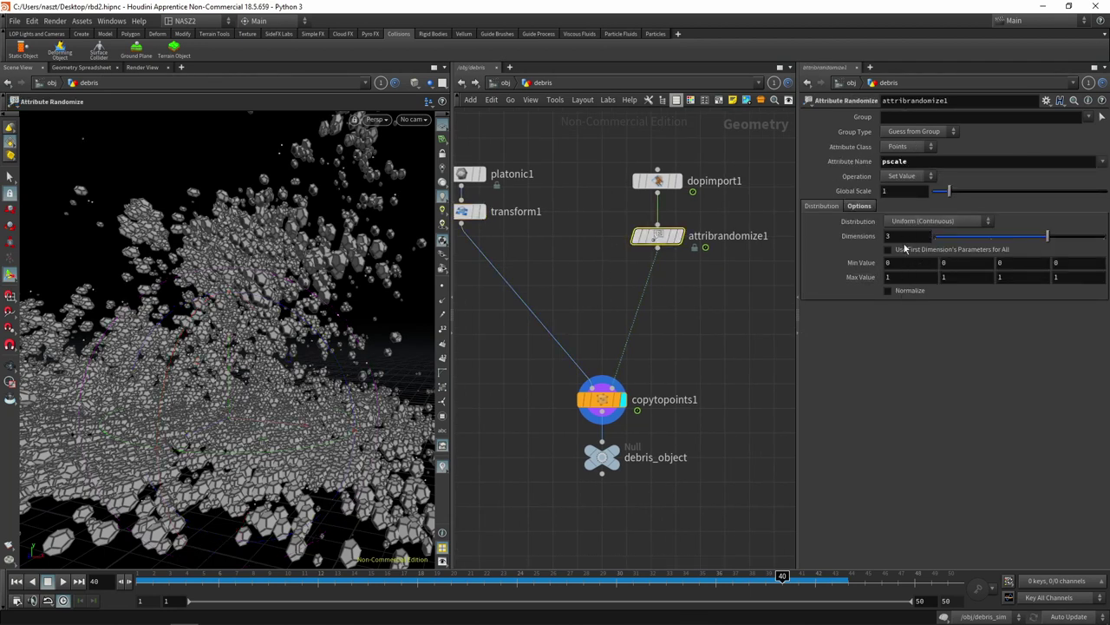
pyautogui.click(950, 221)
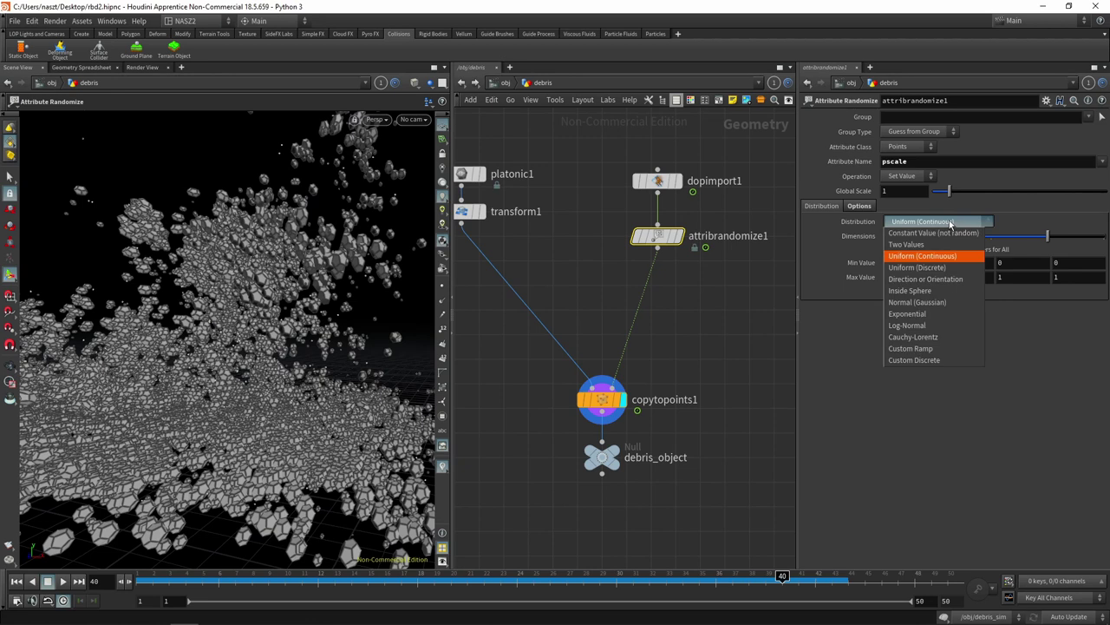
pyautogui.click(916, 224)
pyautogui.doubleClick(914, 236)
pyautogui.write('1')
pyautogui.press('Return')
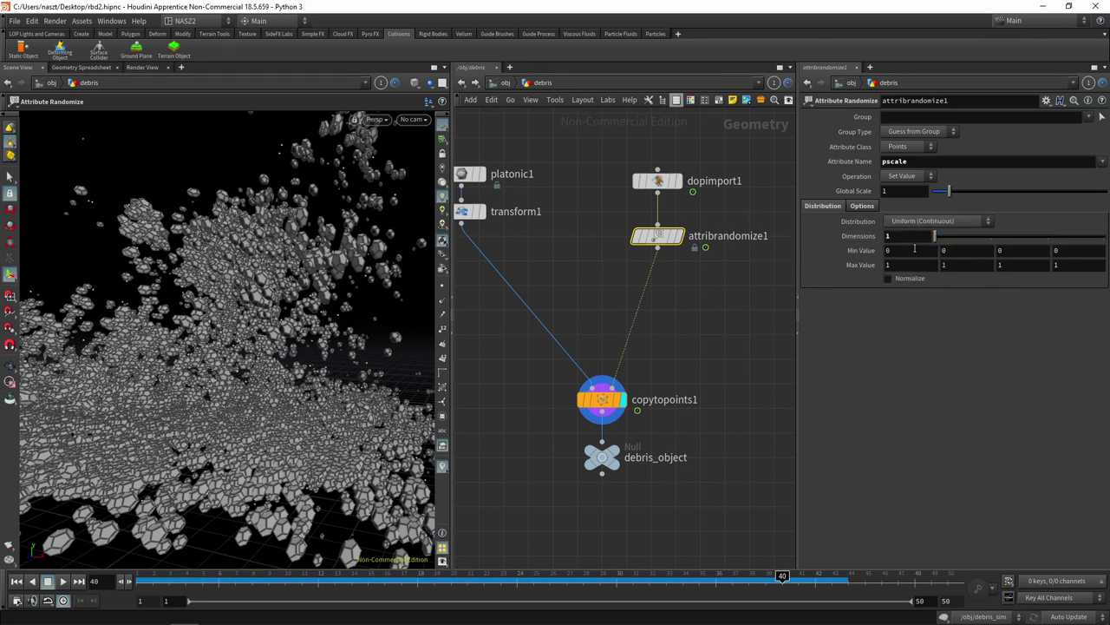
# - Set attribrandomize1's Max Value to 0.3 and view the copytopoints1 debris result
pyautogui.press('Return')
pyautogui.write('0.')
pyautogui.write('85')
pyautogui.press('Return')
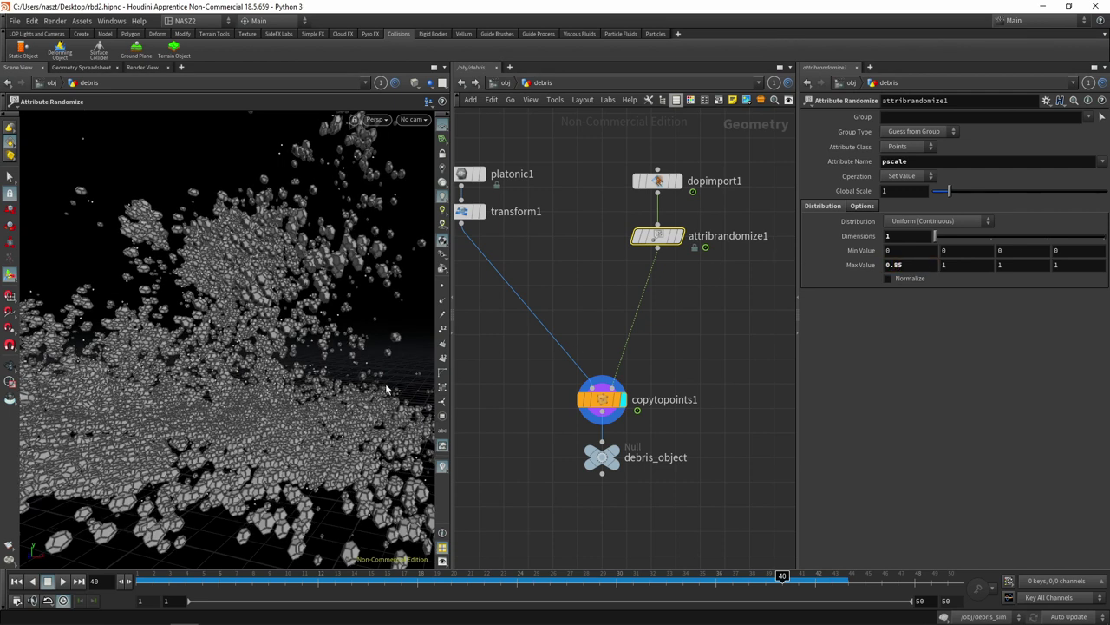
pyautogui.moveTo(890, 265); pyautogui.dragTo(899, 264)
pyautogui.write('1')
pyautogui.press('Return')
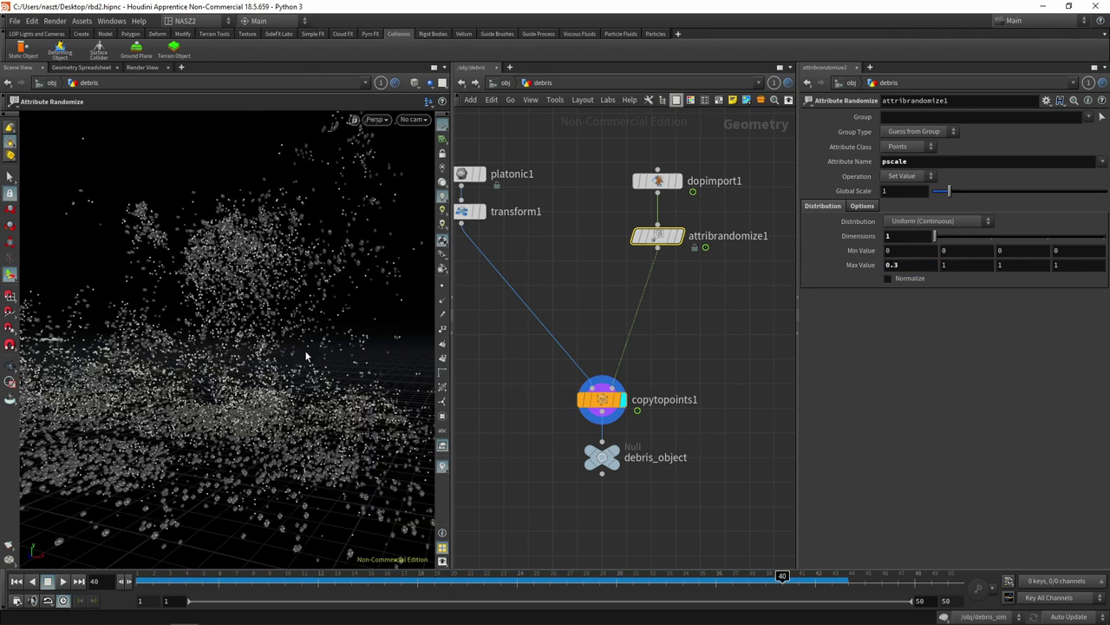
pyautogui.click(602, 399)
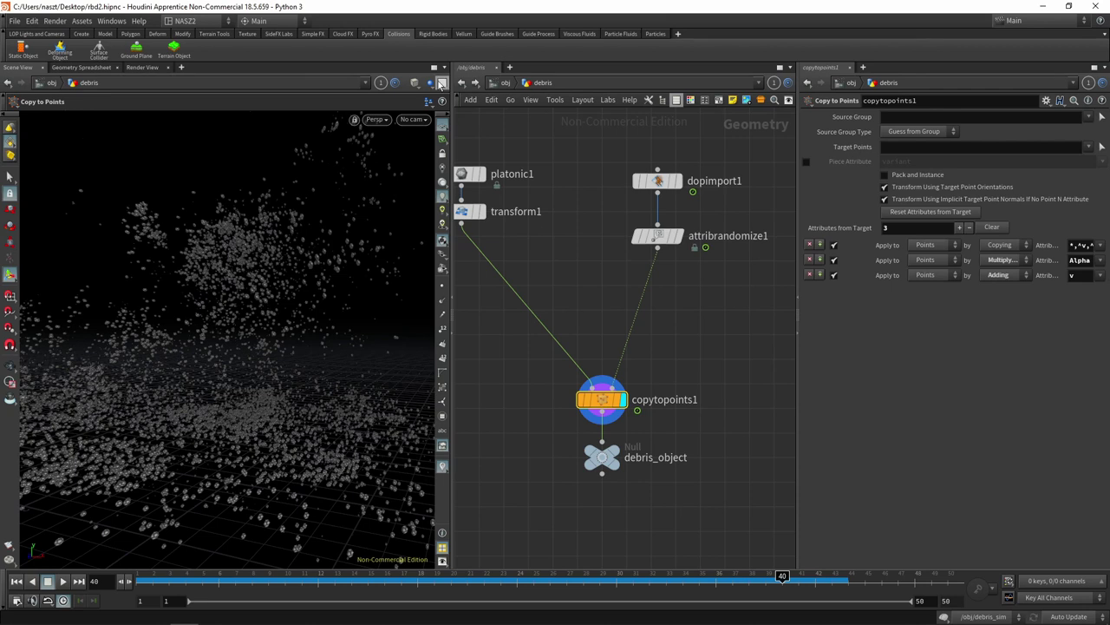
pyautogui.press('Escape')
pyautogui.moveTo(359, 267); pyautogui.dragTo(343, 352)
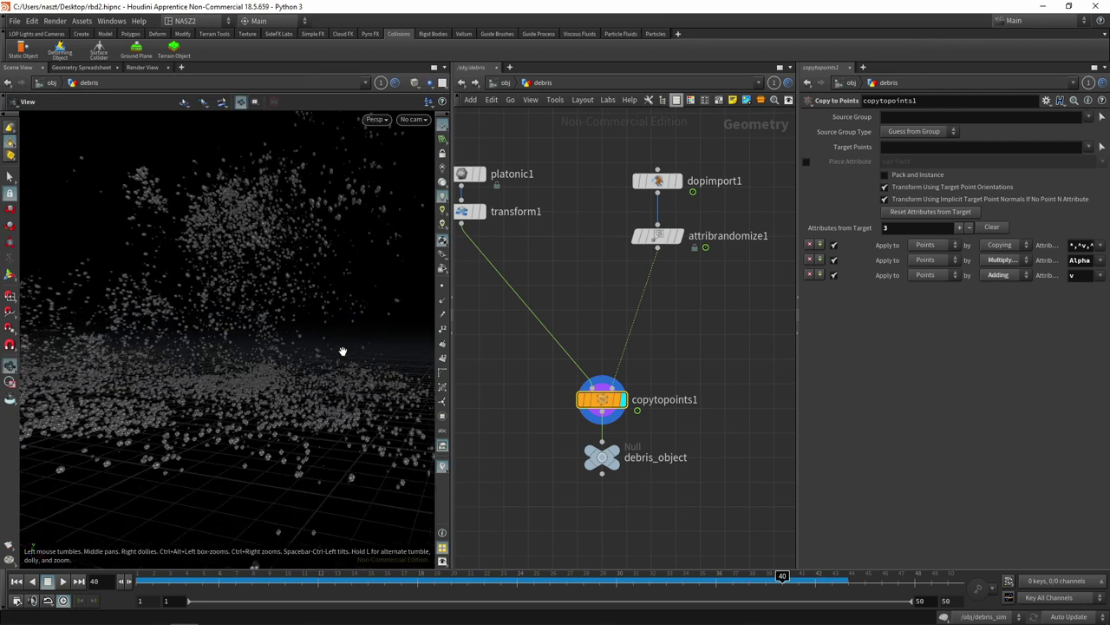
pyautogui.scroll(2, 343, 351)
pyautogui.scroll(2, 323, 319)
pyautogui.scroll(2, 382, 447)
pyautogui.scroll(2, 285, 218)
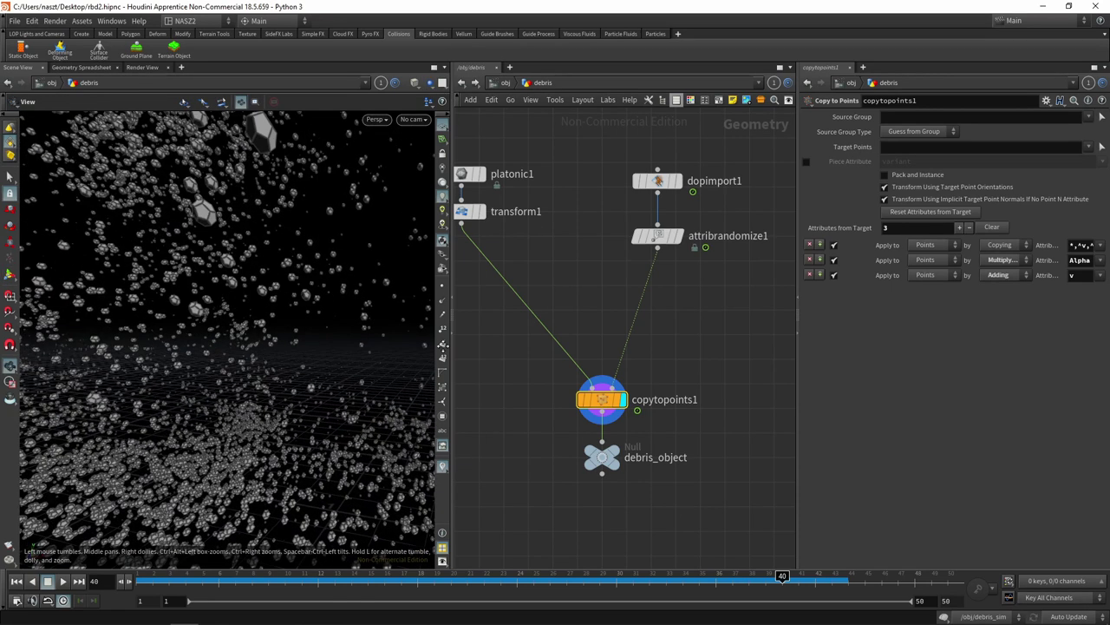
pyautogui.press('Return')
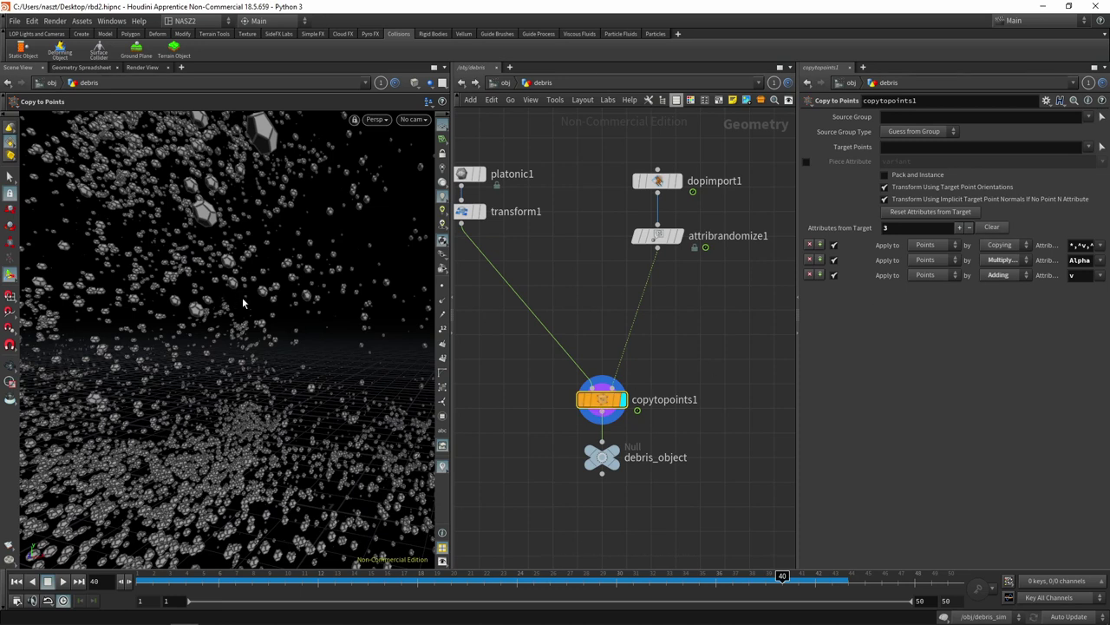
# - Set attribrandomize1's Min Value to 0.01 and orbit to a top-down view of the pieces
pyautogui.click(730, 237)
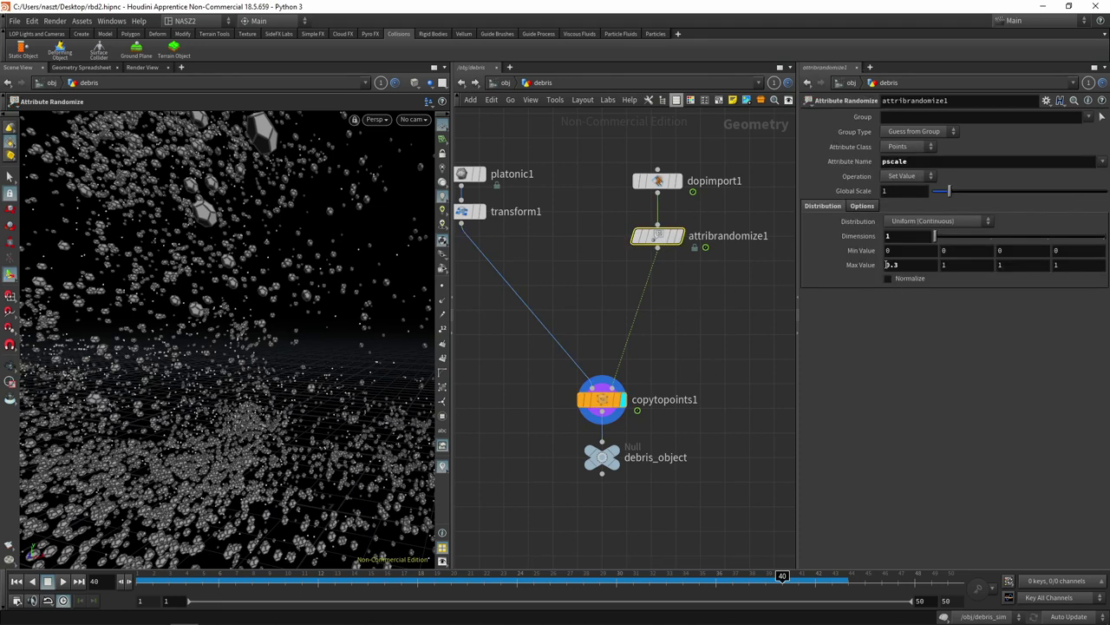
pyautogui.click(897, 252)
pyautogui.write('1')
pyautogui.press('Return')
pyautogui.press('Escape')
pyautogui.moveTo(309, 317)
pyautogui.mouseDown()
pyautogui.moveTo(311, 304)
pyautogui.moveTo(287, 373)
pyautogui.mouseUp()
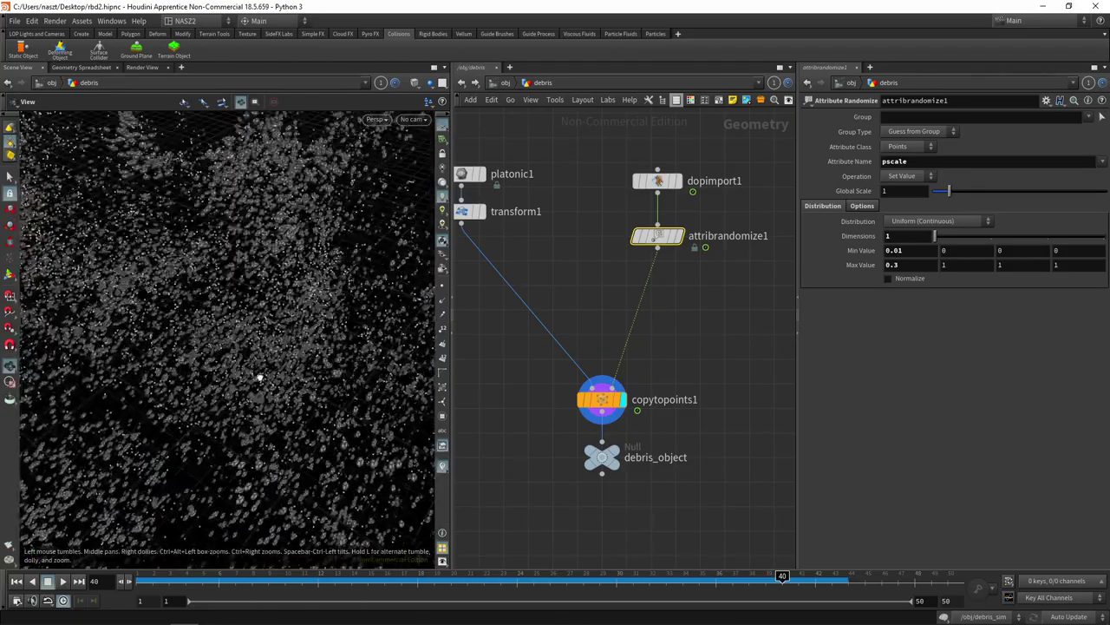
pyautogui.moveTo(286, 373); pyautogui.dragTo(382, 119)
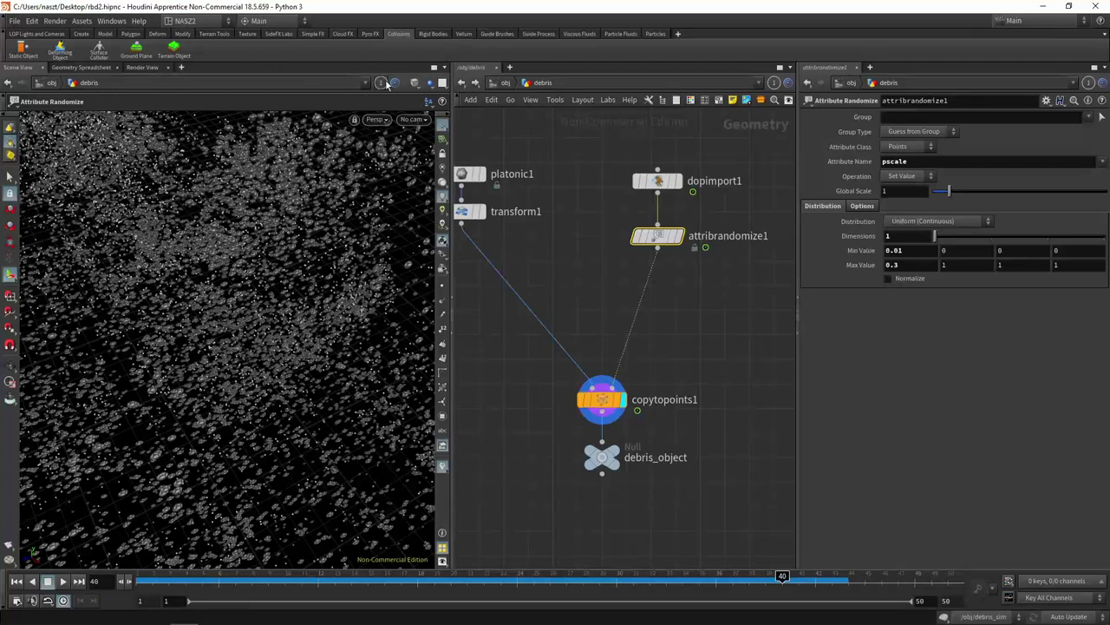
# - Go up to /obj and move in and out of the FractureGEO network
pyautogui.click(506, 84)
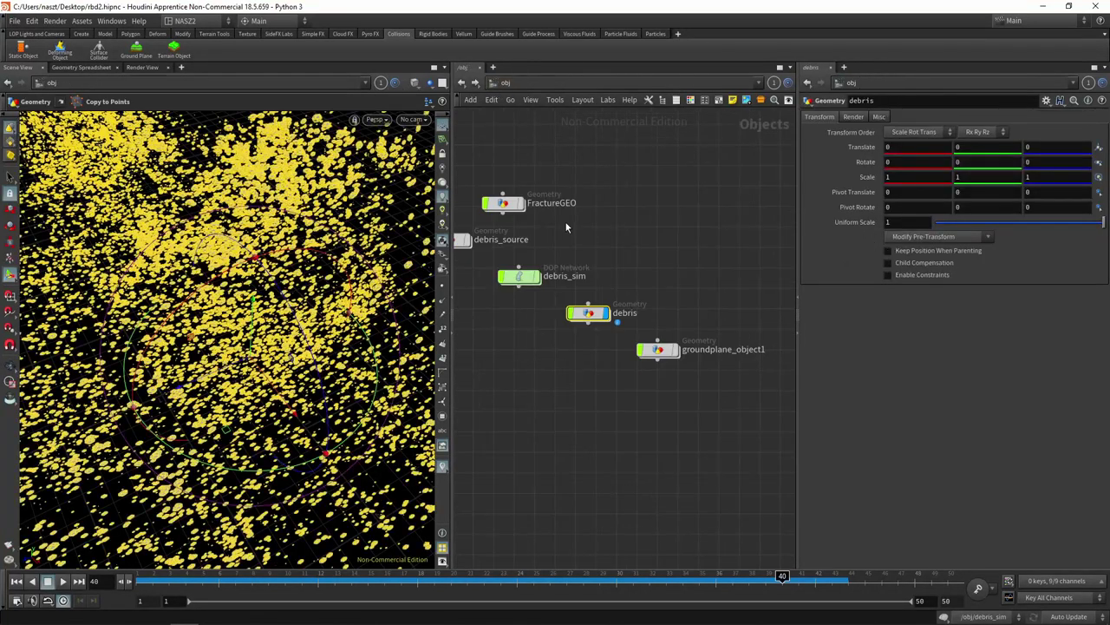
pyautogui.click(619, 227)
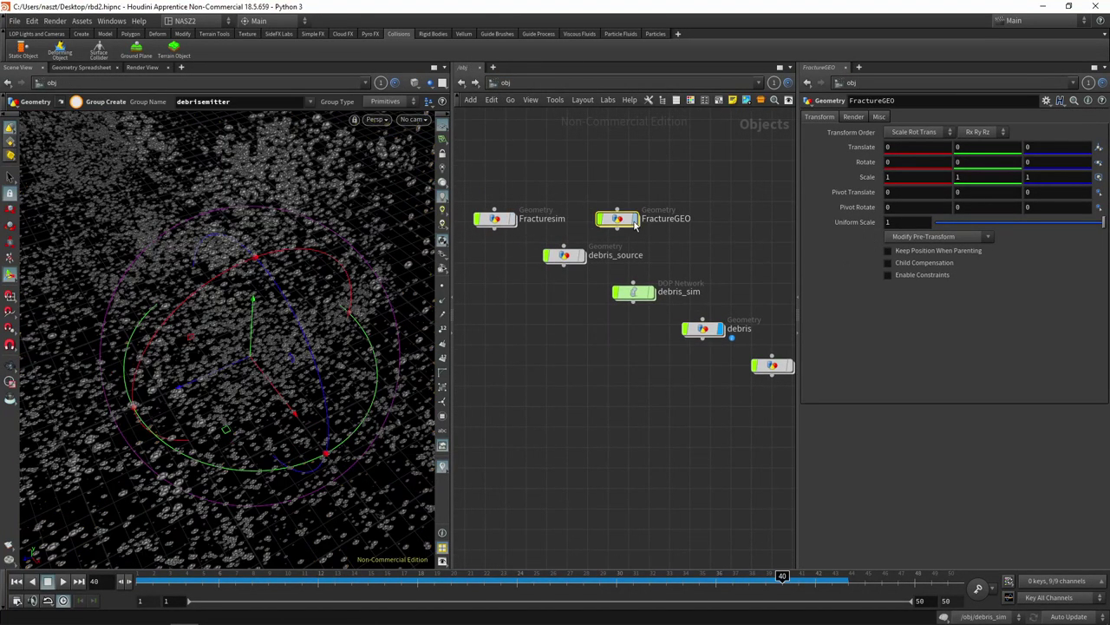
pyautogui.doubleClick(619, 228)
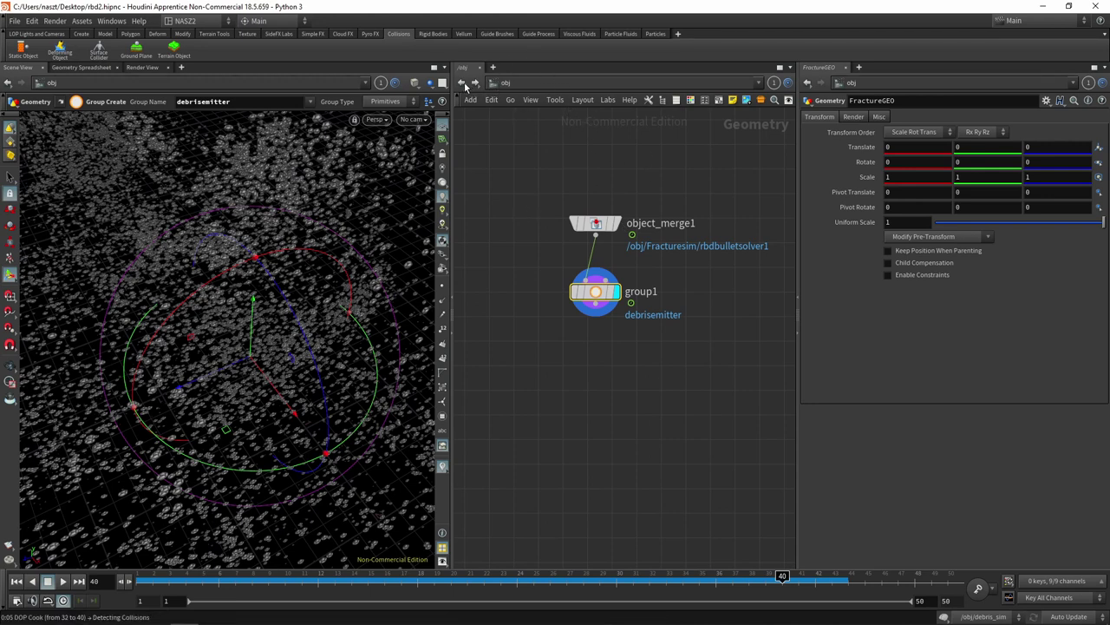
pyautogui.click(464, 84)
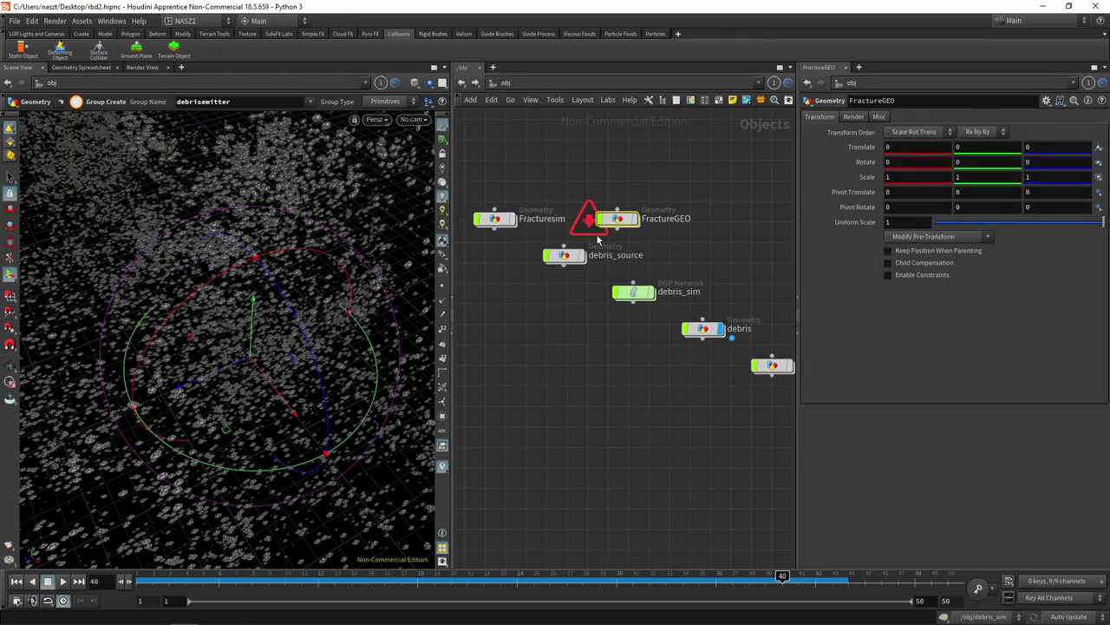
pyautogui.moveTo(617, 218)
pyautogui.click(597, 346)
pyautogui.press('Tab')
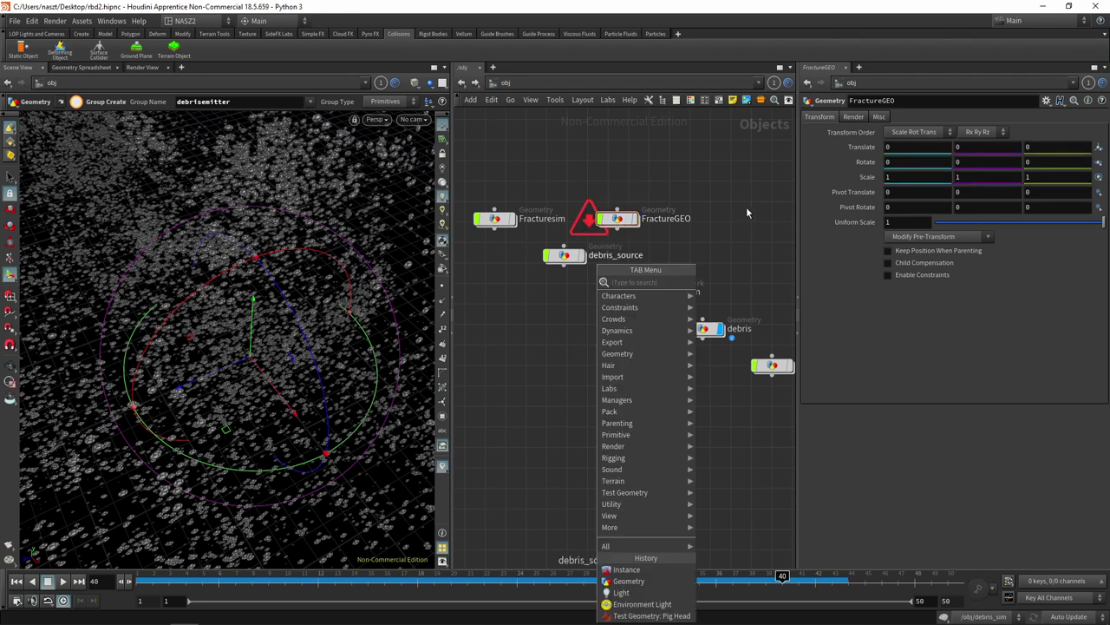
pyautogui.press('Escape')
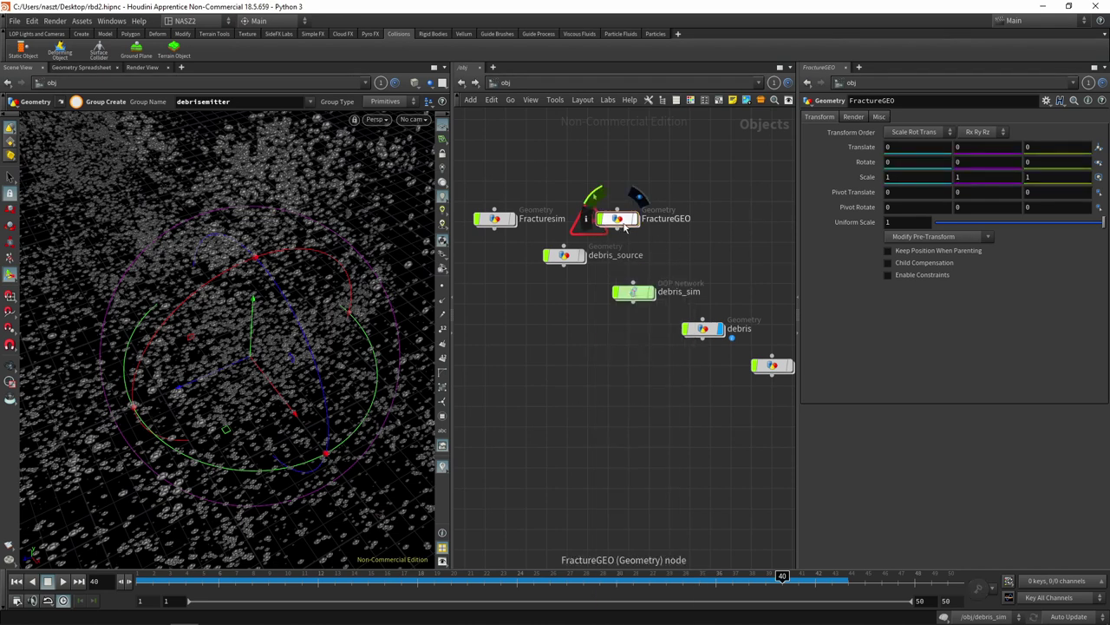
pyautogui.doubleClick(623, 222)
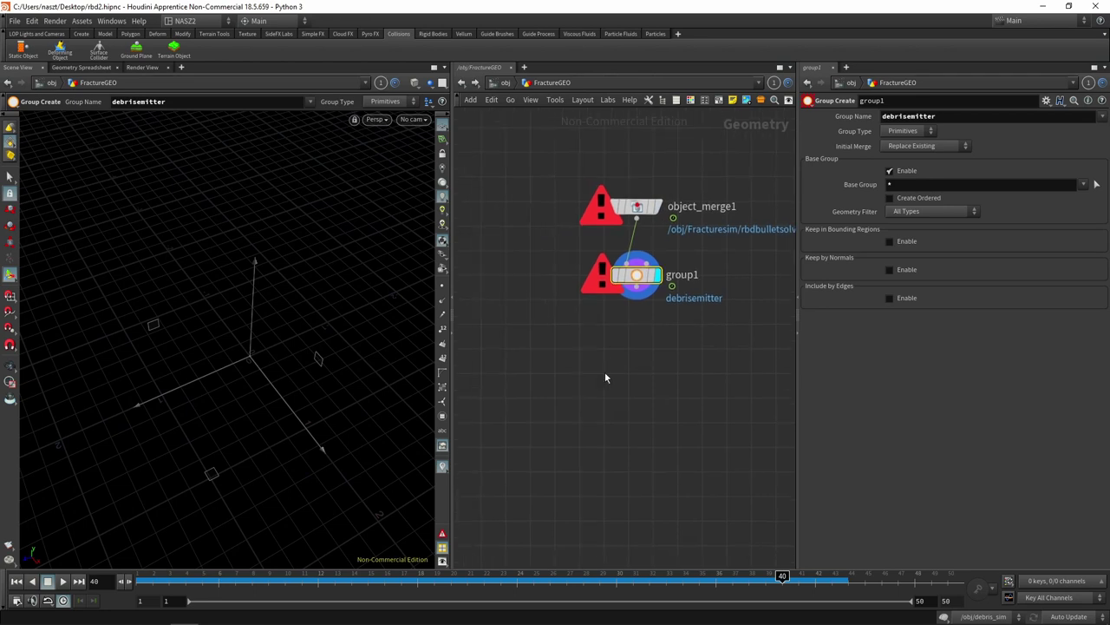
# - Return to the object level and enter the Fracturesim network
pyautogui.press('Tab')
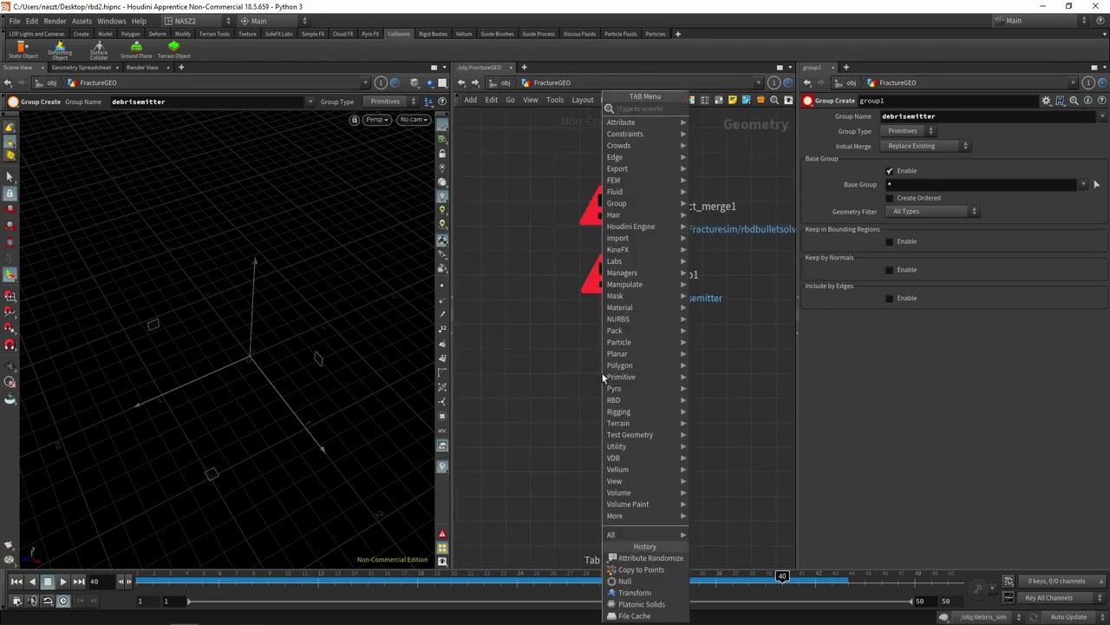
pyautogui.press('Escape')
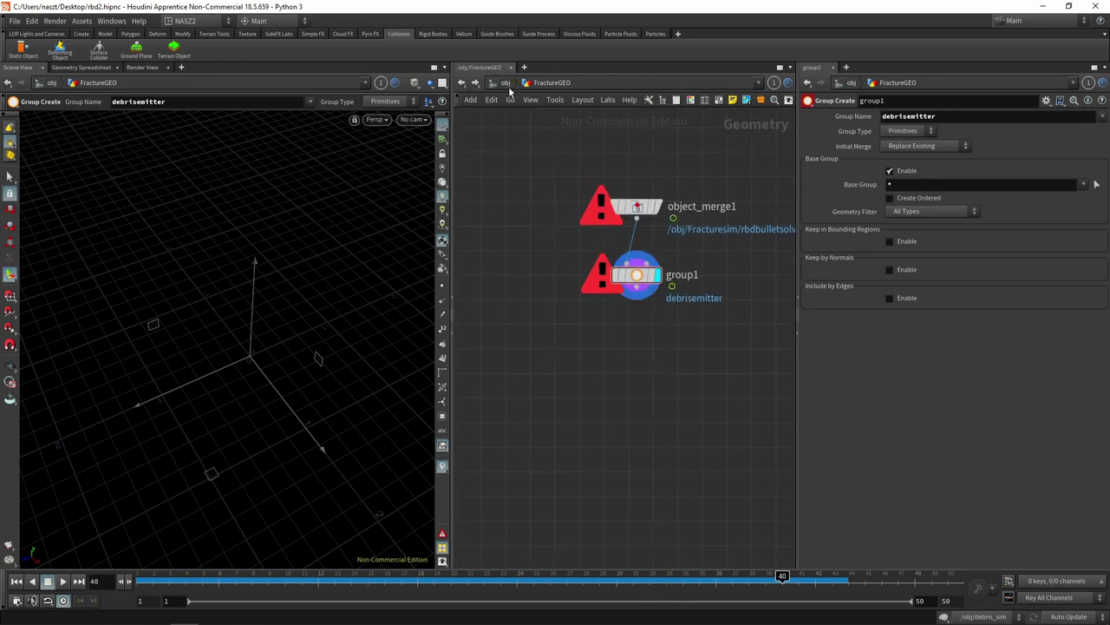
pyautogui.click(506, 83)
pyautogui.doubleClick(496, 217)
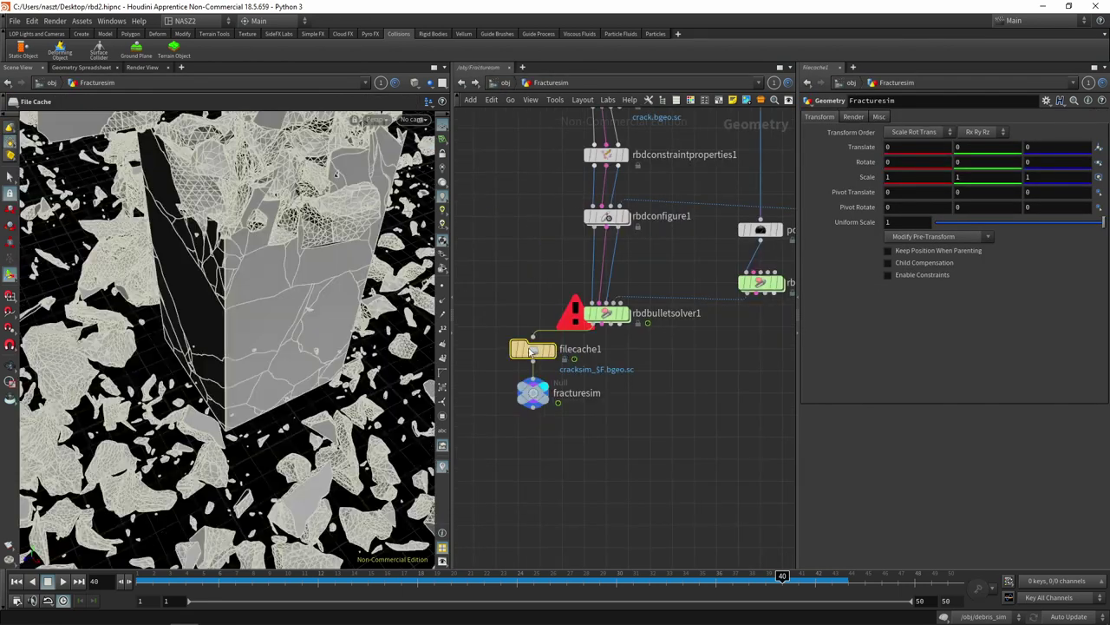
# - Copy filecache1 (cracksim_$F.bgeo.sc) into FractureGEO, display the pasted node, and go up to /obj
pyautogui.click(533, 350)
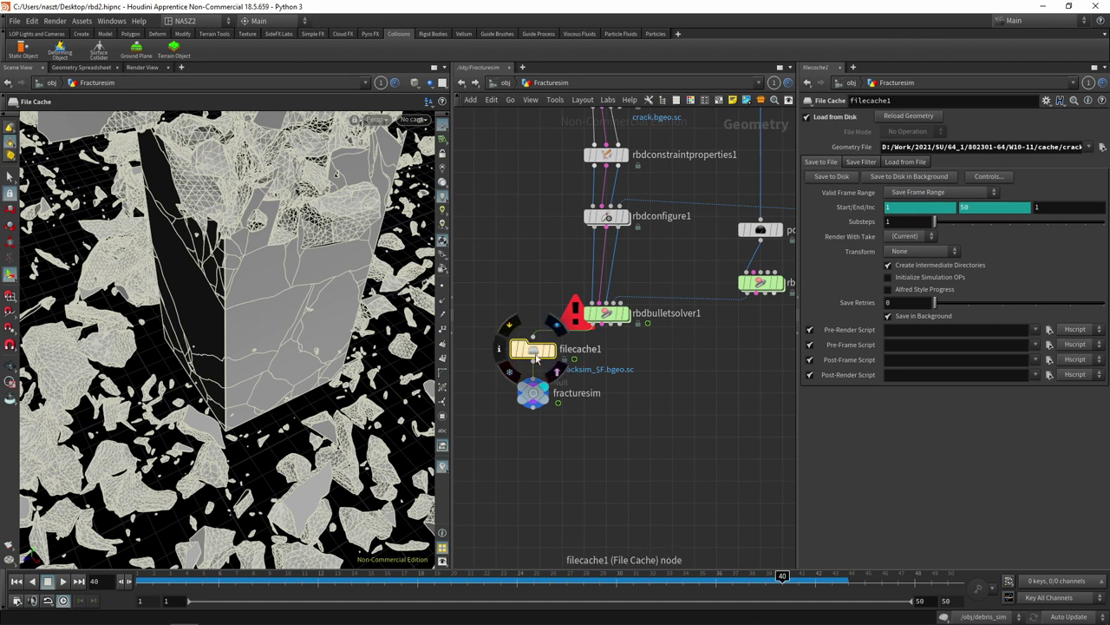
pyautogui.hotkey('ctrl', 'c')
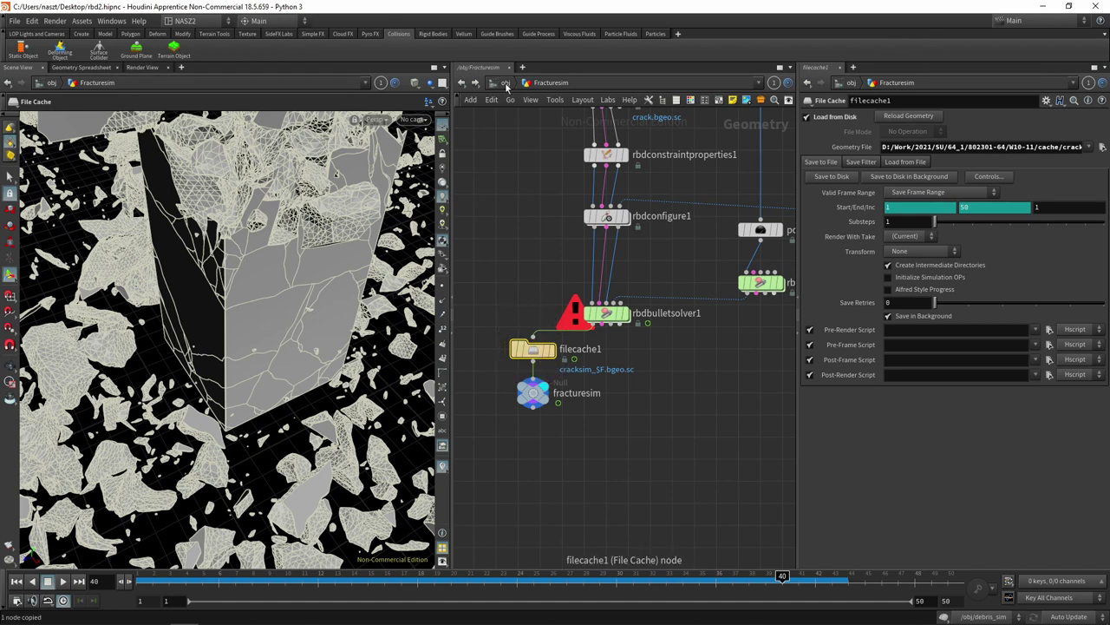
pyautogui.click(505, 83)
pyautogui.doubleClick(617, 215)
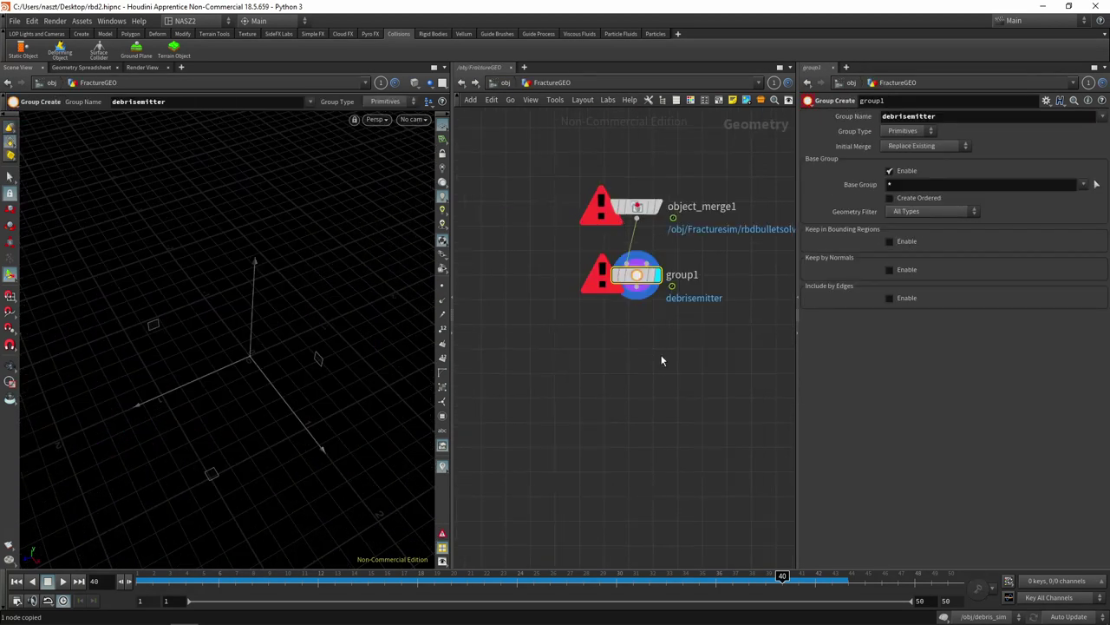
pyautogui.hotkey('ctrl', 'v')
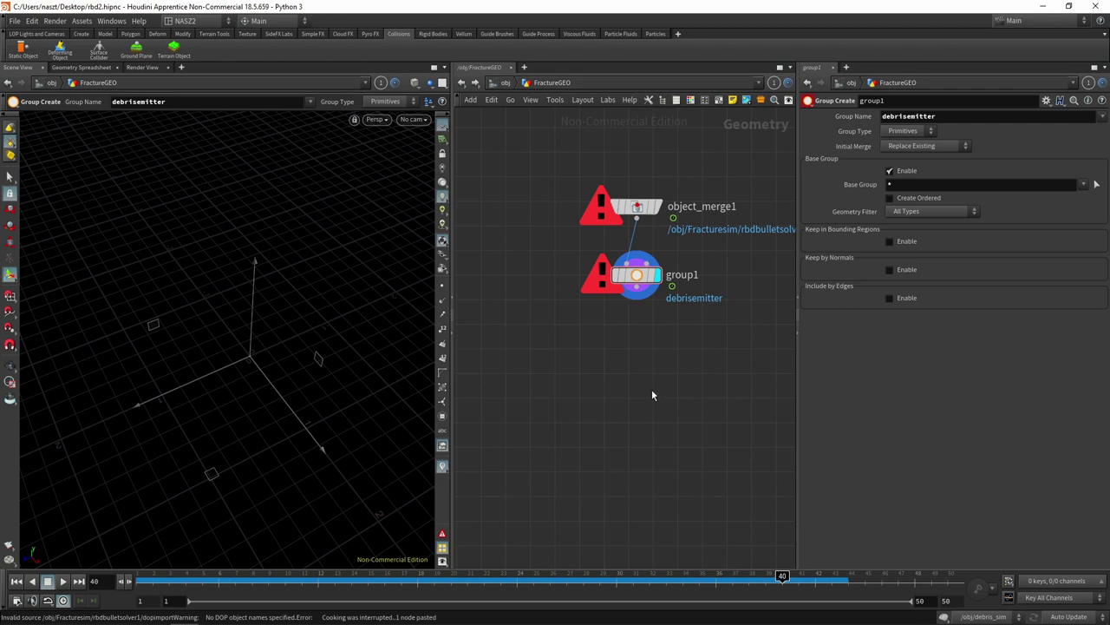
pyautogui.hotkey('ctrl', 'v')
pyautogui.click(666, 406)
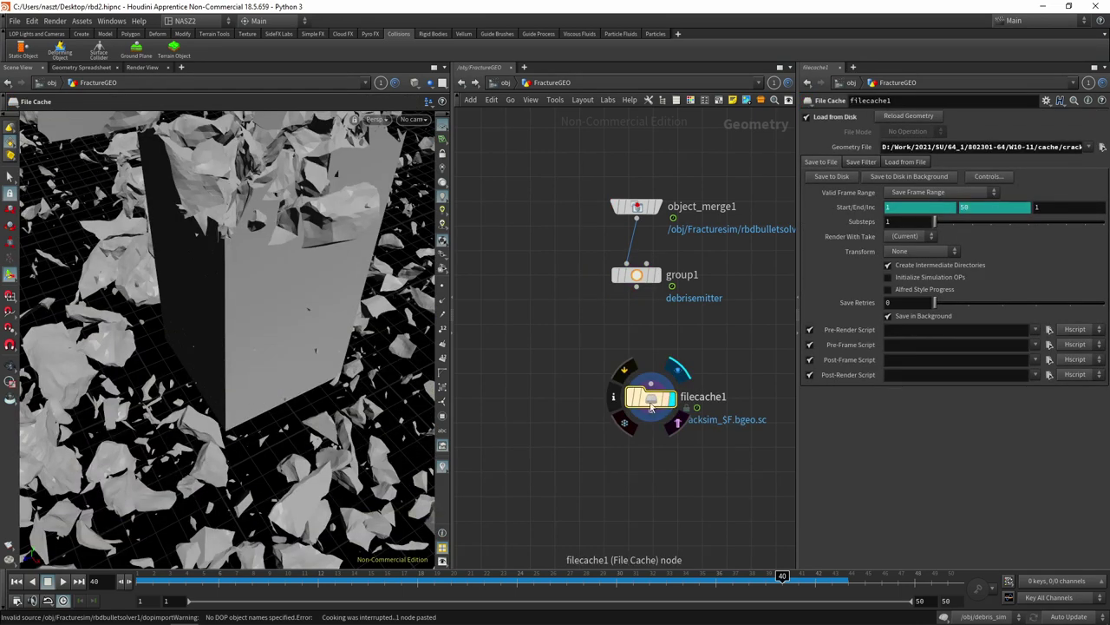
pyautogui.click(506, 83)
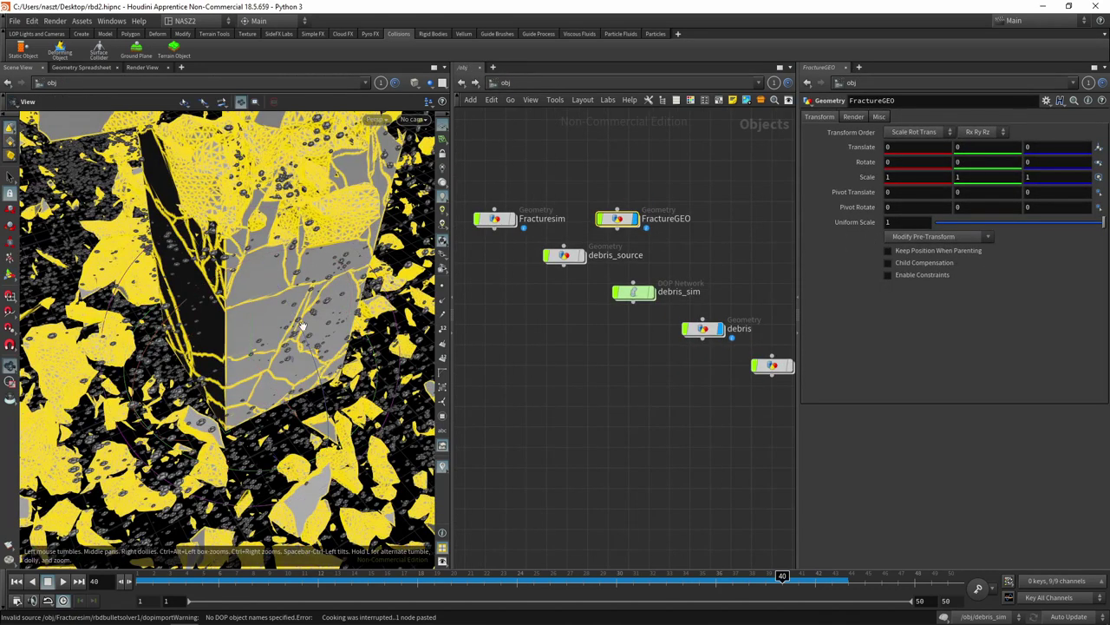
# - Orbit over the scattered debris, then dive into the debris object's network
pyautogui.scroll(2, 345, 355)
pyautogui.moveTo(345, 356); pyautogui.dragTo(373, 432)
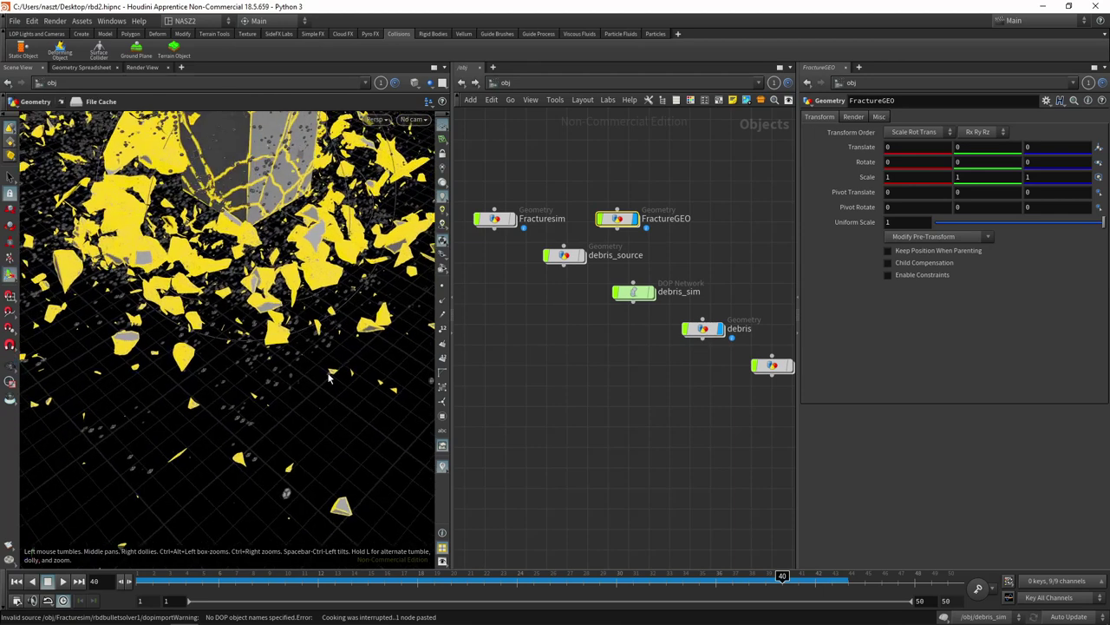
pyautogui.moveTo(286, 390)
pyautogui.mouseDown()
pyautogui.moveTo(313, 311)
pyautogui.moveTo(145, 288)
pyautogui.moveTo(257, 385)
pyautogui.moveTo(314, 398)
pyautogui.moveTo(292, 425)
pyautogui.mouseUp()
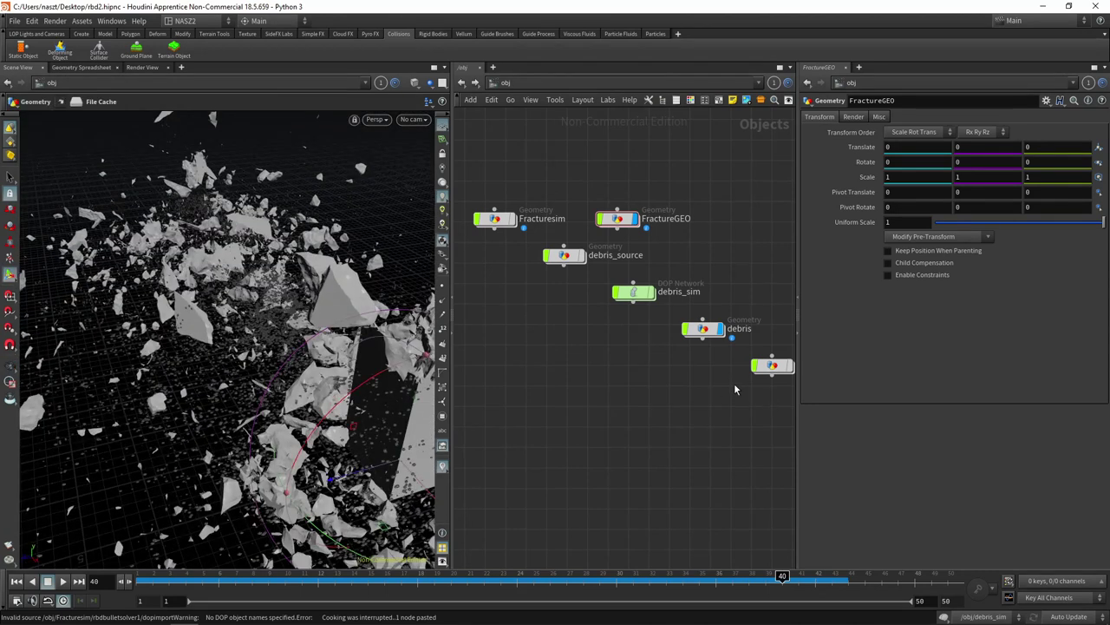
pyautogui.click(703, 330)
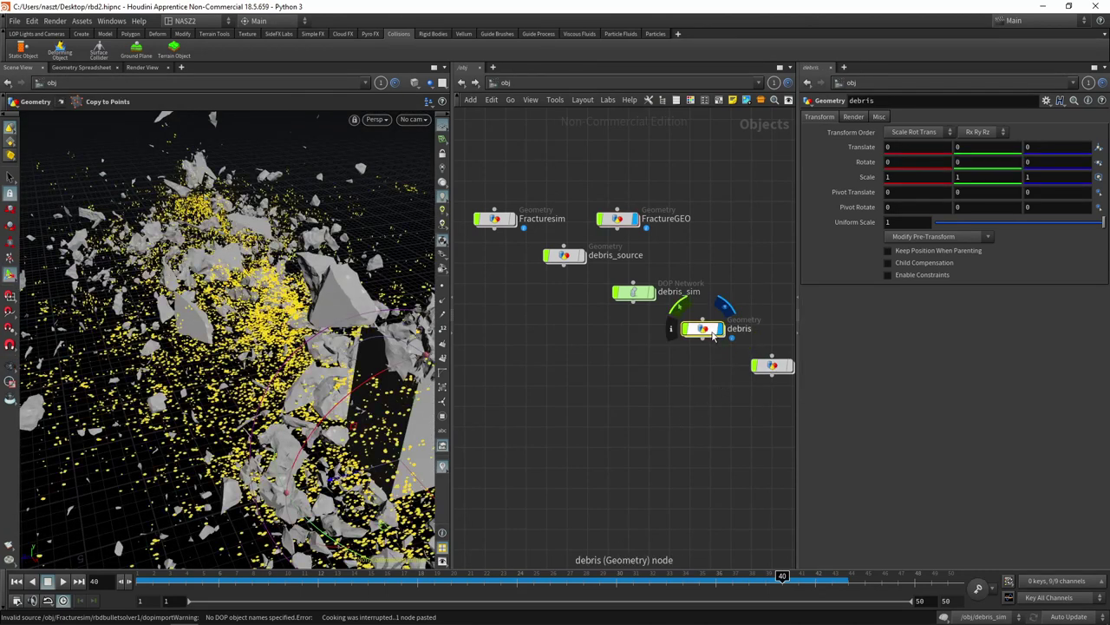
pyautogui.doubleClick(703, 329)
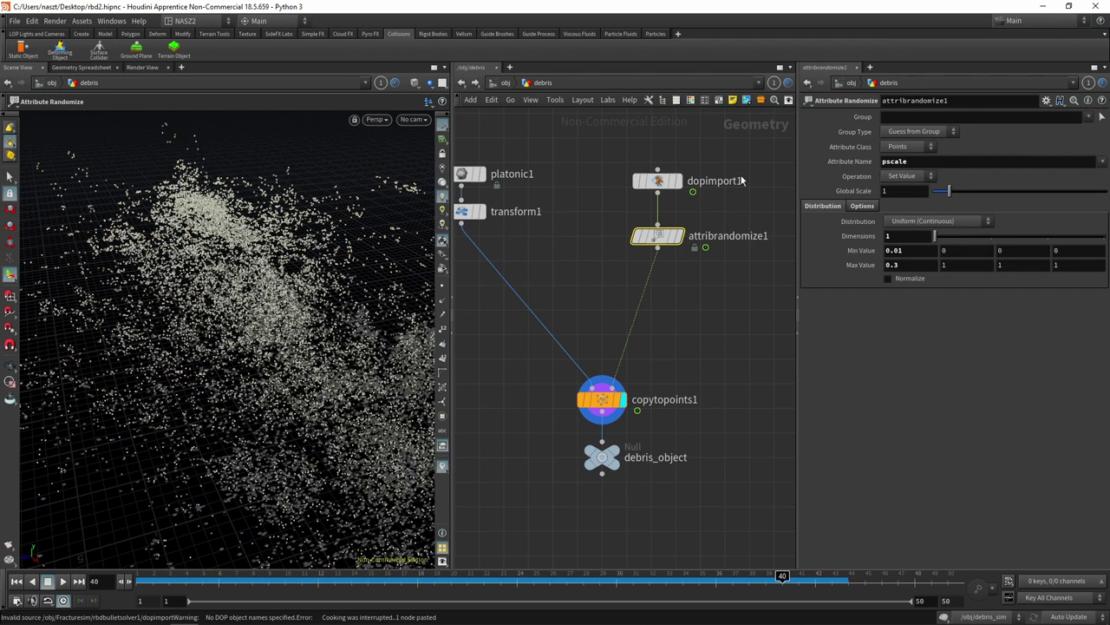
# - Lower attribrandomize1's Max Value to 0.2
pyautogui.write('2')
pyautogui.press('Return')
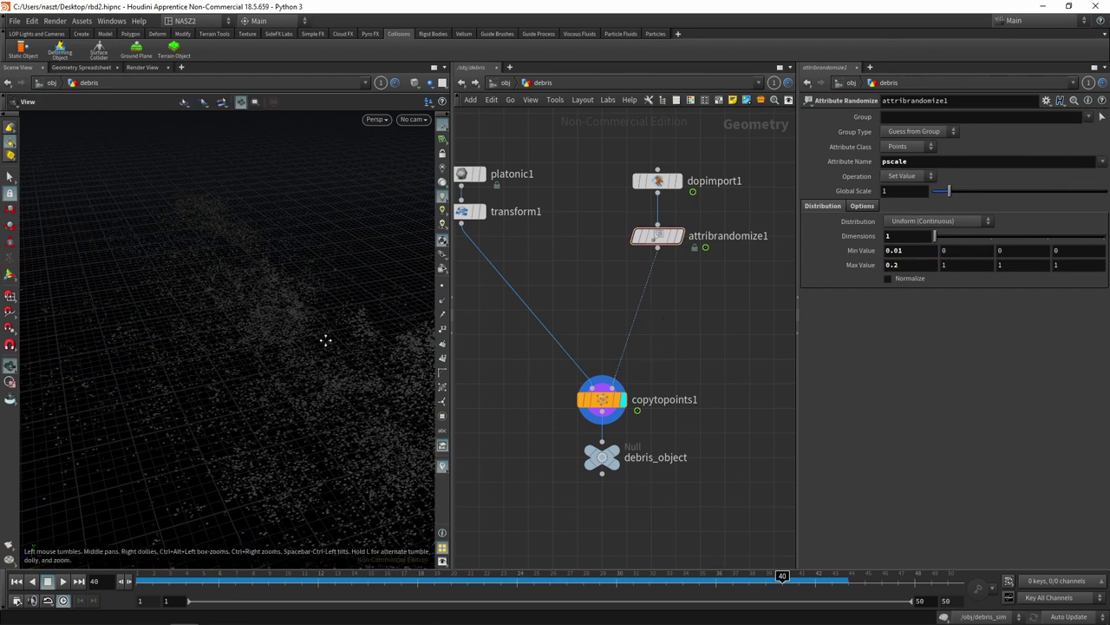
pyautogui.keyDown('alt'); pyautogui.moveTo(324, 337); pyautogui.dragTo(300, 260); pyautogui.keyUp('alt')
# - Show all other objects in the viewport and orbit and zoom to inspect the debris
pyautogui.click(429, 83)
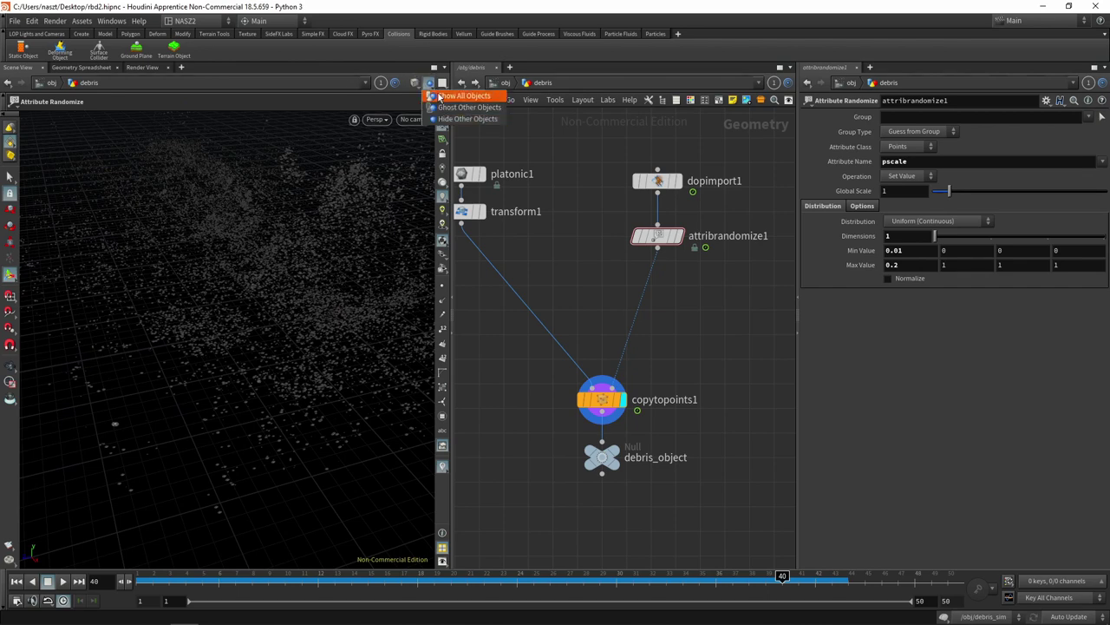
pyautogui.click(460, 118)
pyautogui.press('Escape')
pyautogui.moveTo(332, 213)
pyautogui.mouseDown()
pyautogui.moveTo(261, 260)
pyautogui.moveTo(255, 293)
pyautogui.moveTo(291, 295)
pyautogui.moveTo(304, 279)
pyautogui.moveTo(271, 264)
pyautogui.mouseUp()
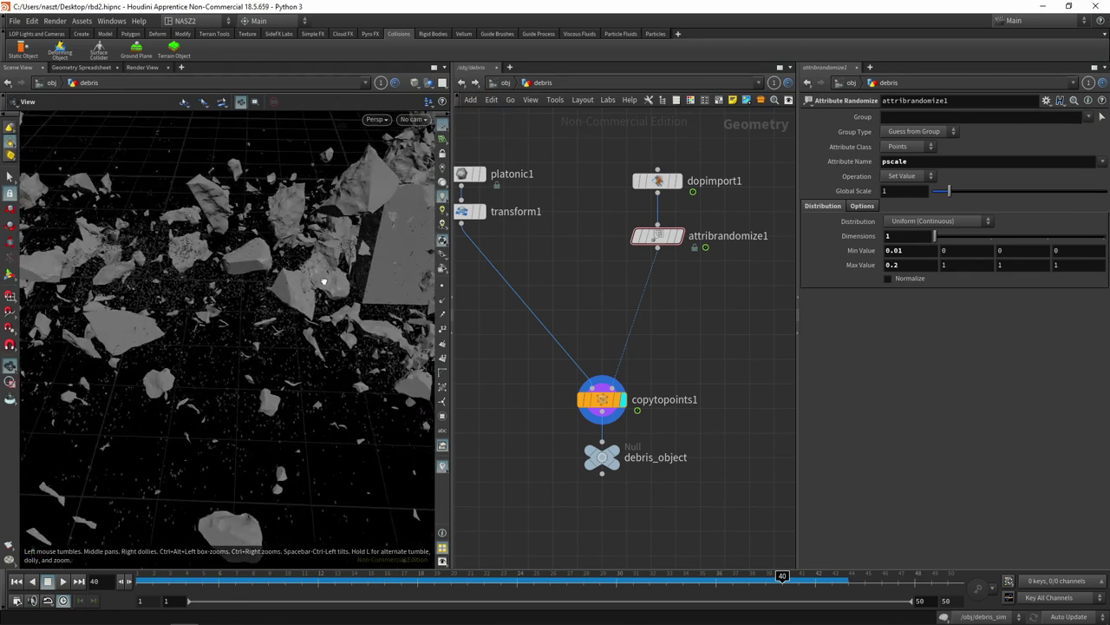
pyautogui.press('Return')
pyautogui.press('Escape')
pyautogui.scroll(5, 313, 396)
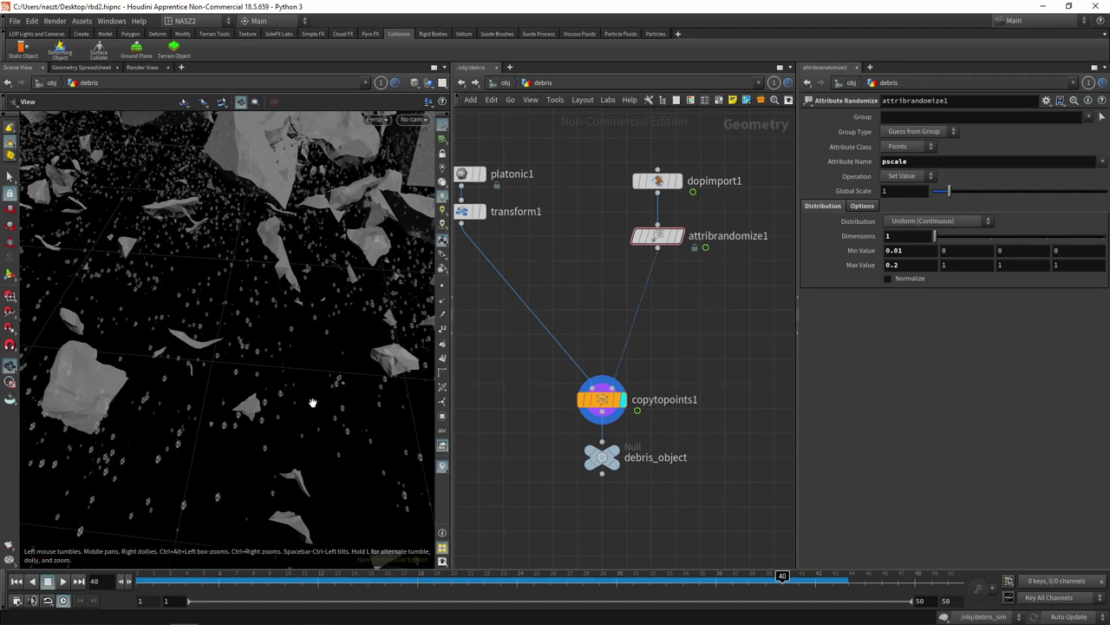
pyautogui.scroll(5, 328, 314)
pyautogui.scroll(3, 327, 314)
pyautogui.scroll(-3, 289, 330)
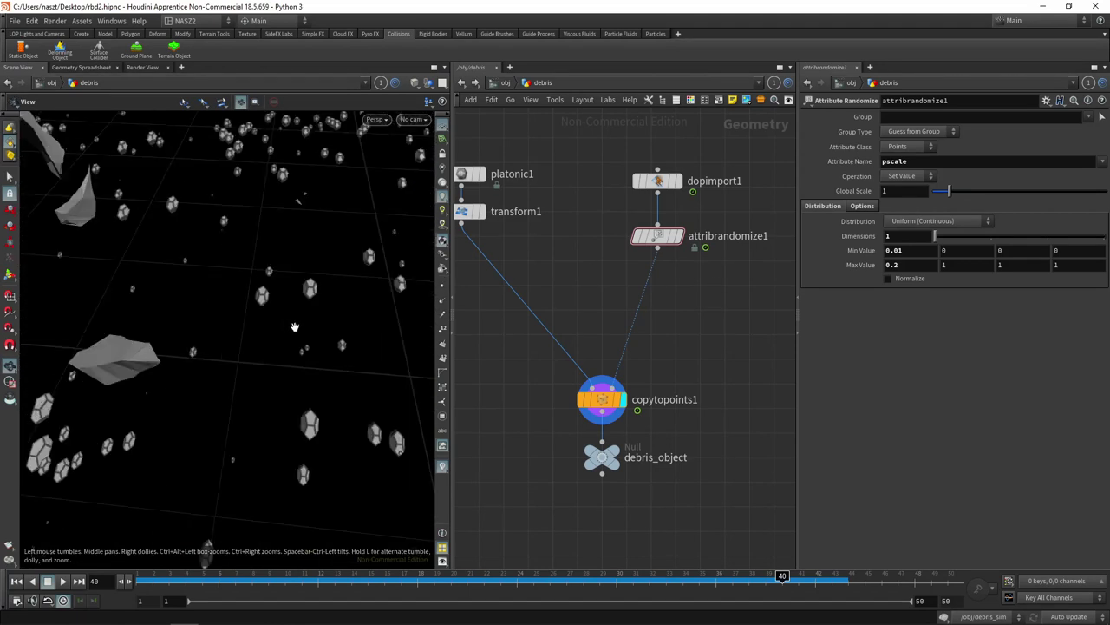
pyautogui.scroll(-3, 293, 328)
pyautogui.moveTo(317, 315); pyautogui.dragTo(297, 384)
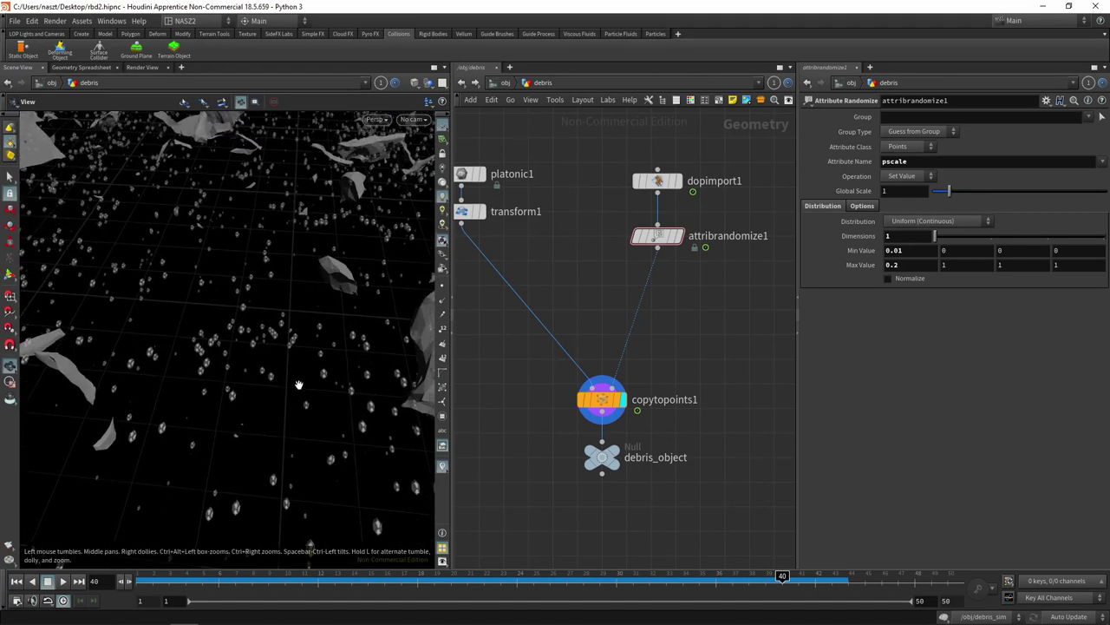
pyautogui.scroll(3, 320, 329)
pyautogui.scroll(-3, 320, 330)
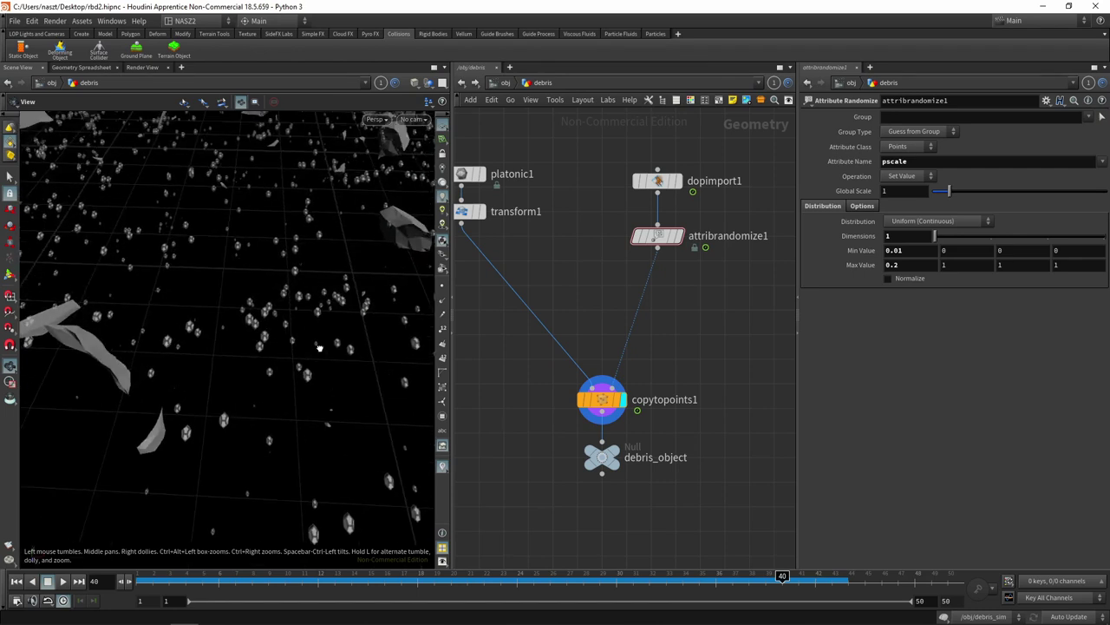
pyautogui.moveTo(320, 329); pyautogui.dragTo(318, 379)
pyautogui.press('Return')
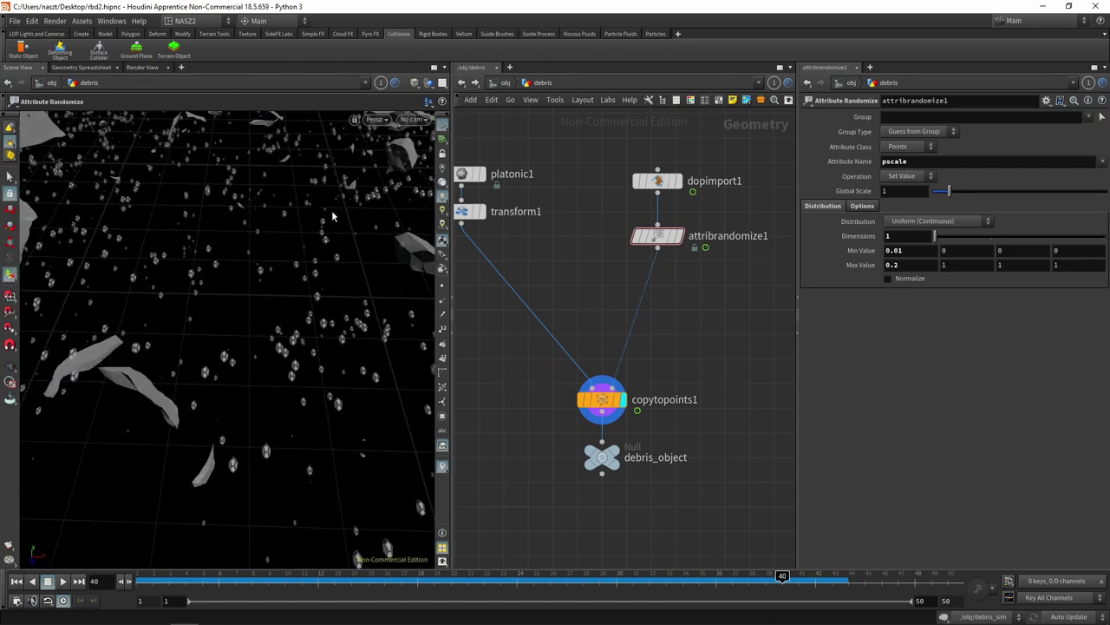
# - Add a second Attribute Randomize node, attribrandomize2, wired in below attribrandomize1
pyautogui.click(658, 248)
pyautogui.click(659, 253)
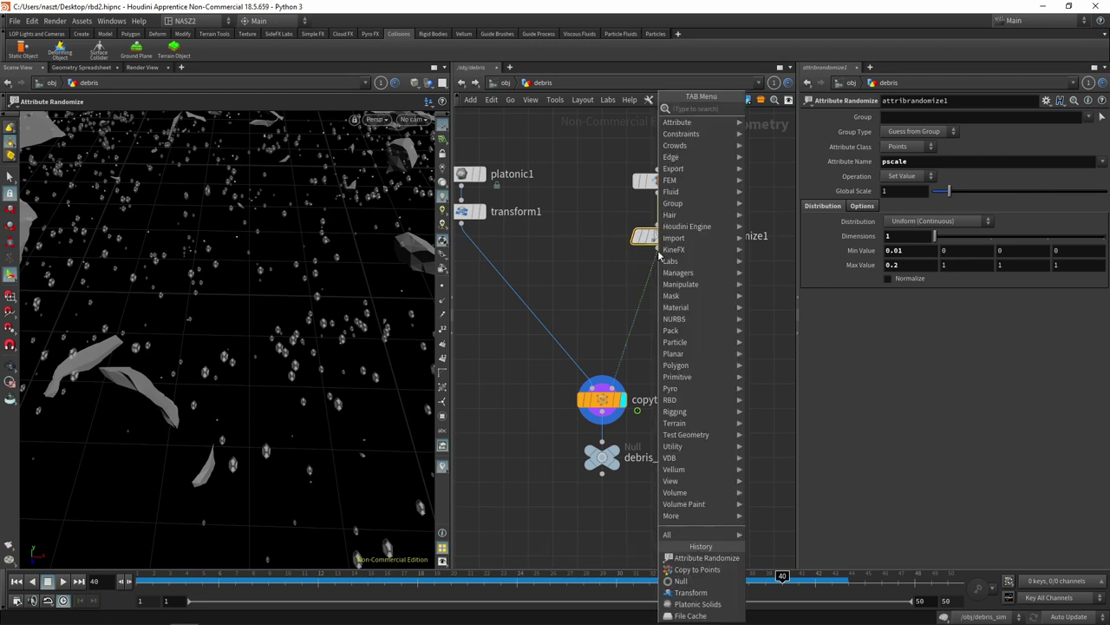
pyautogui.write('a')
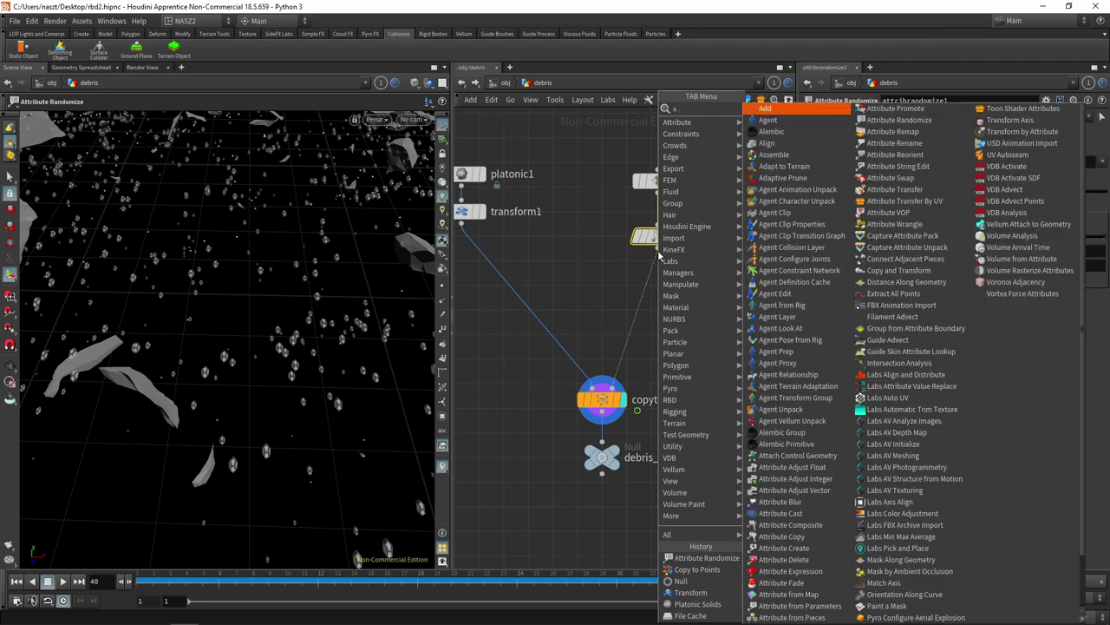
pyautogui.write('djus')
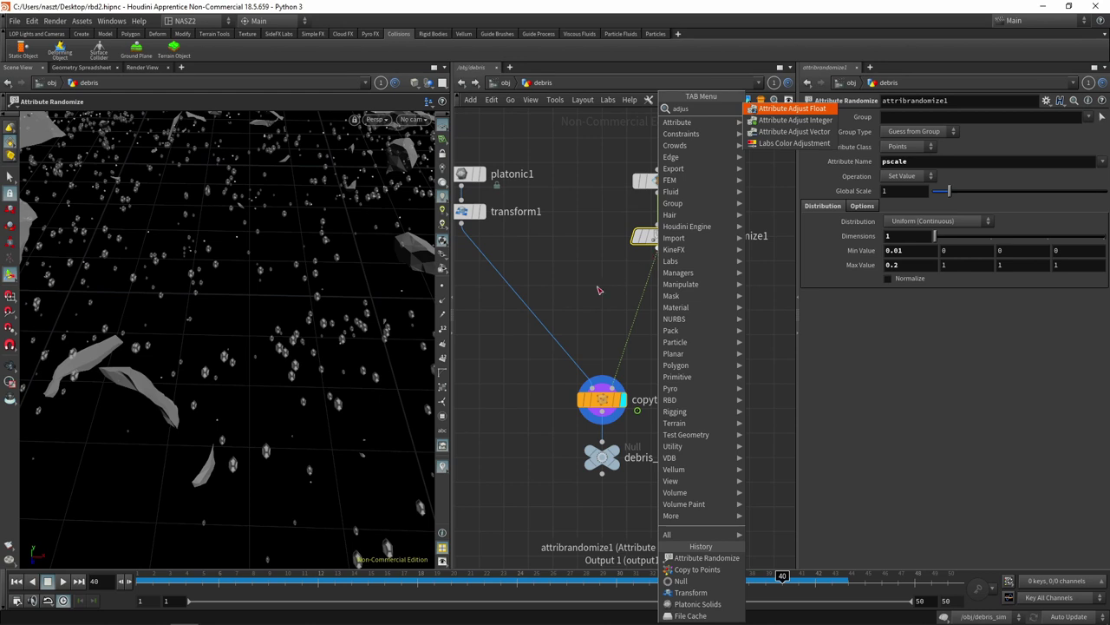
pyautogui.press('Escape')
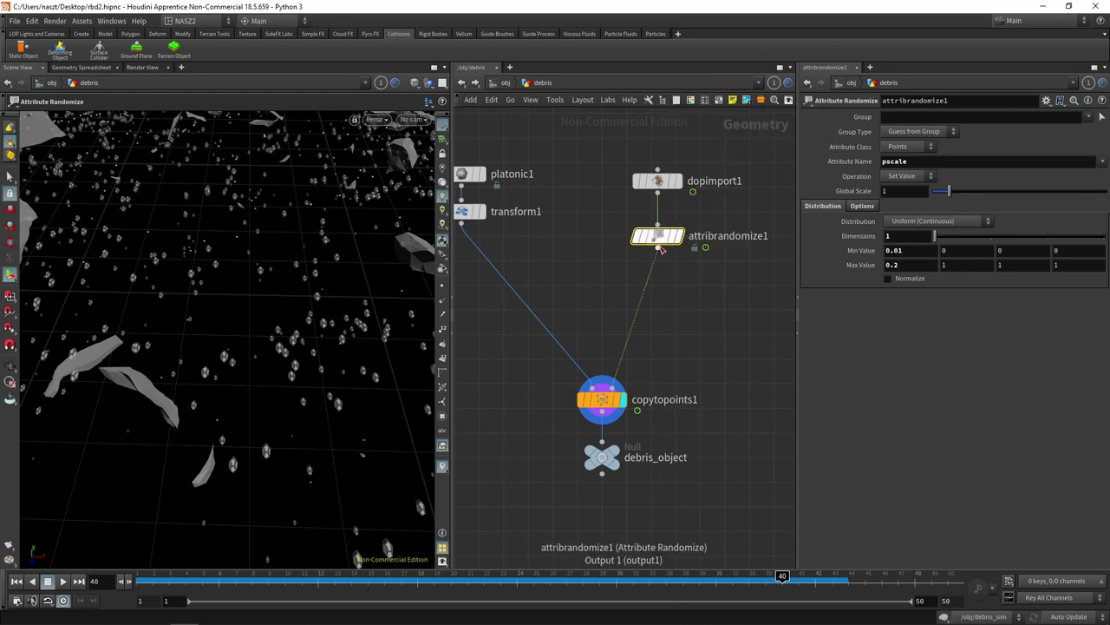
pyautogui.press('Tab')
pyautogui.write('ran')
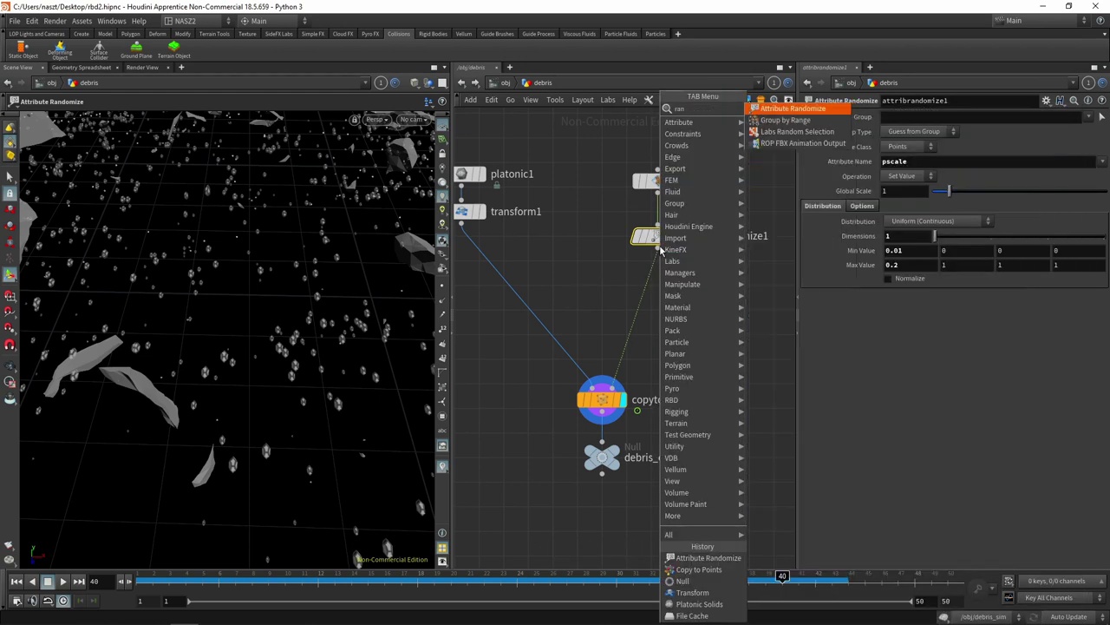
pyautogui.write('d')
pyautogui.click(822, 109)
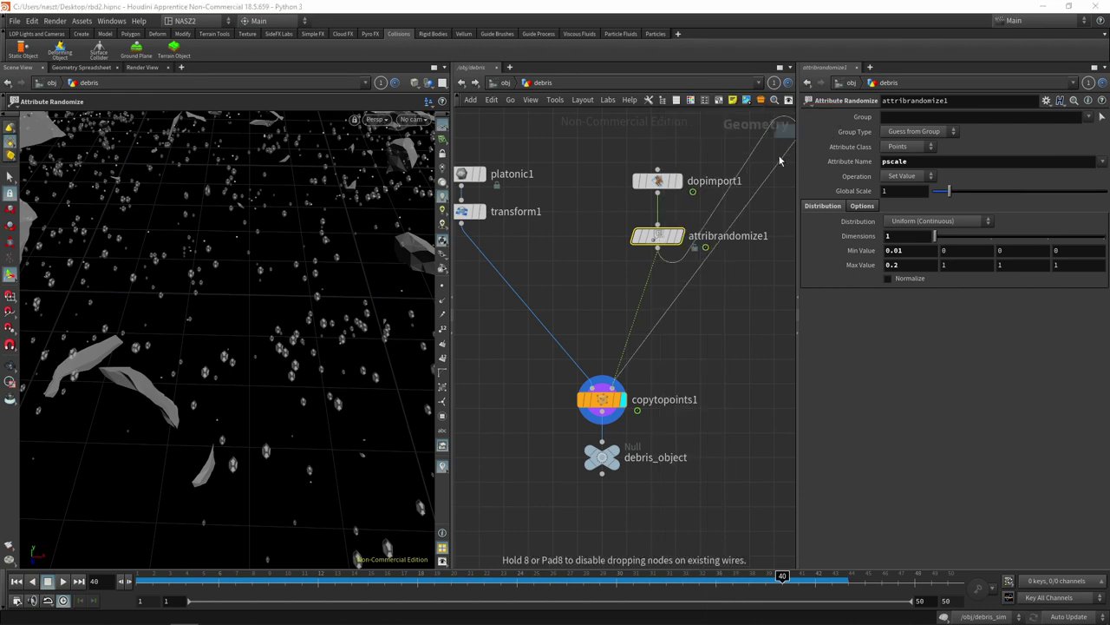
pyautogui.click(673, 315)
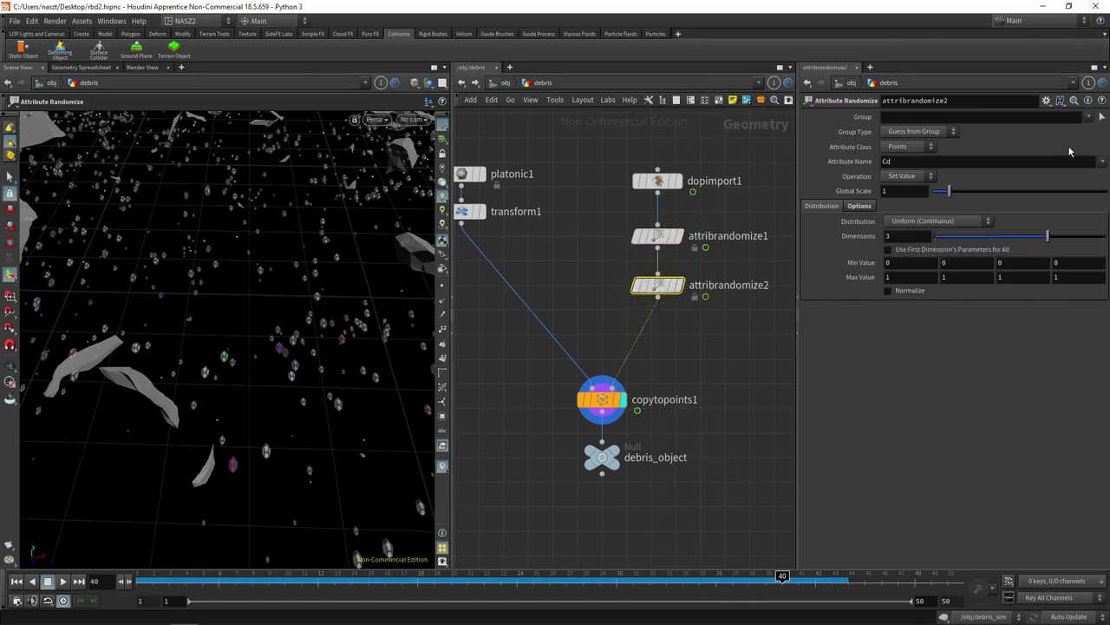
# - Set attribrandomize2 to randomize the rot attribute across 4 dimensions
pyautogui.doubleClick(929, 163)
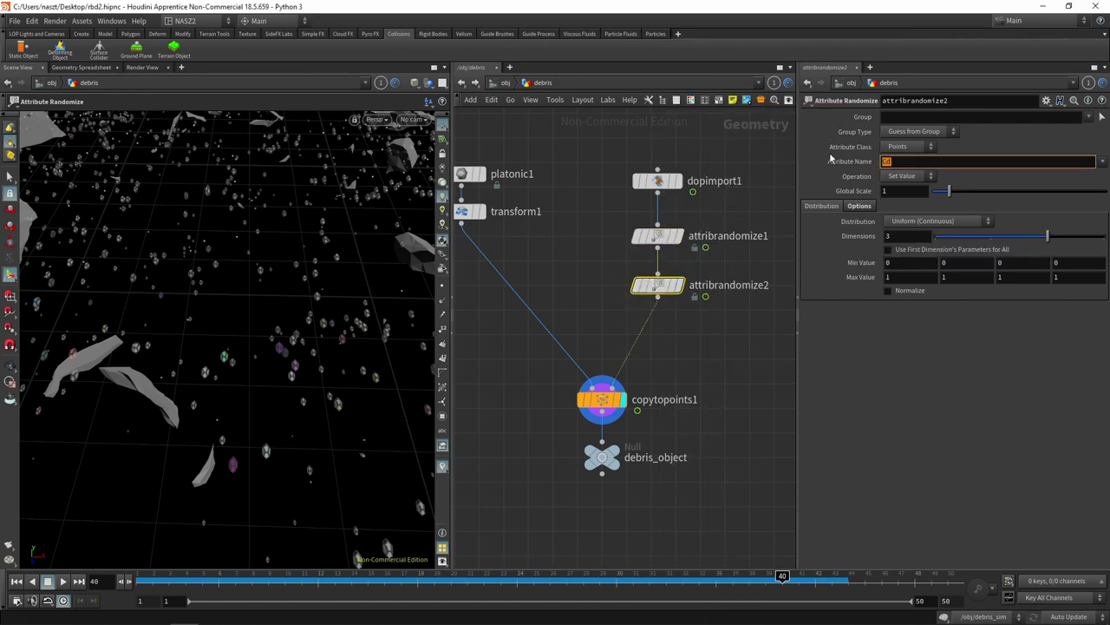
pyautogui.write('rot')
pyautogui.press('Return')
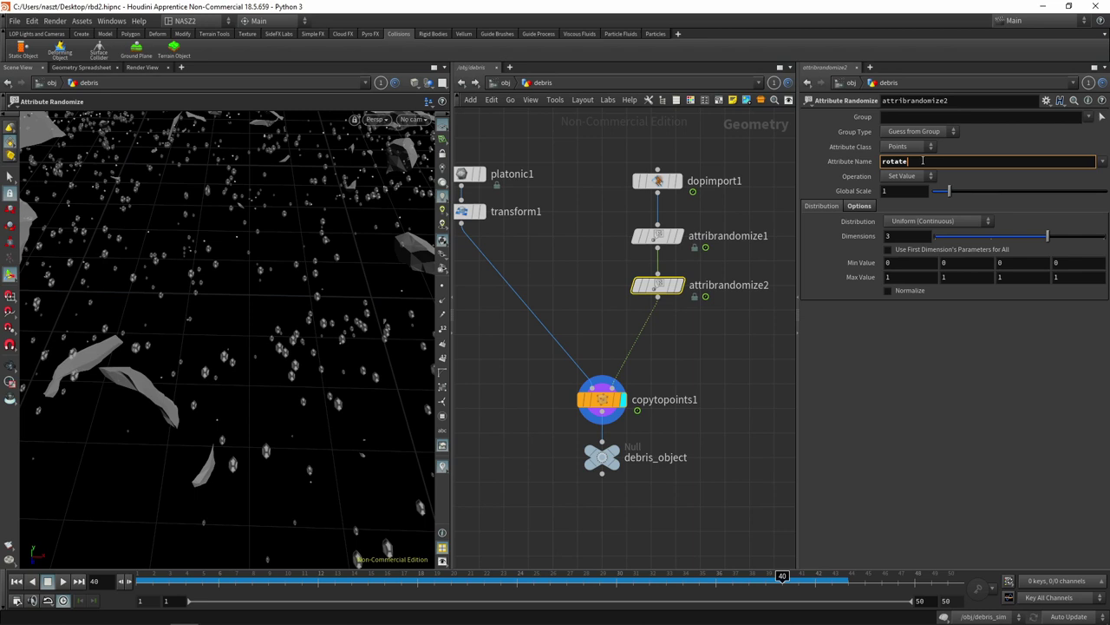
pyautogui.press('Return')
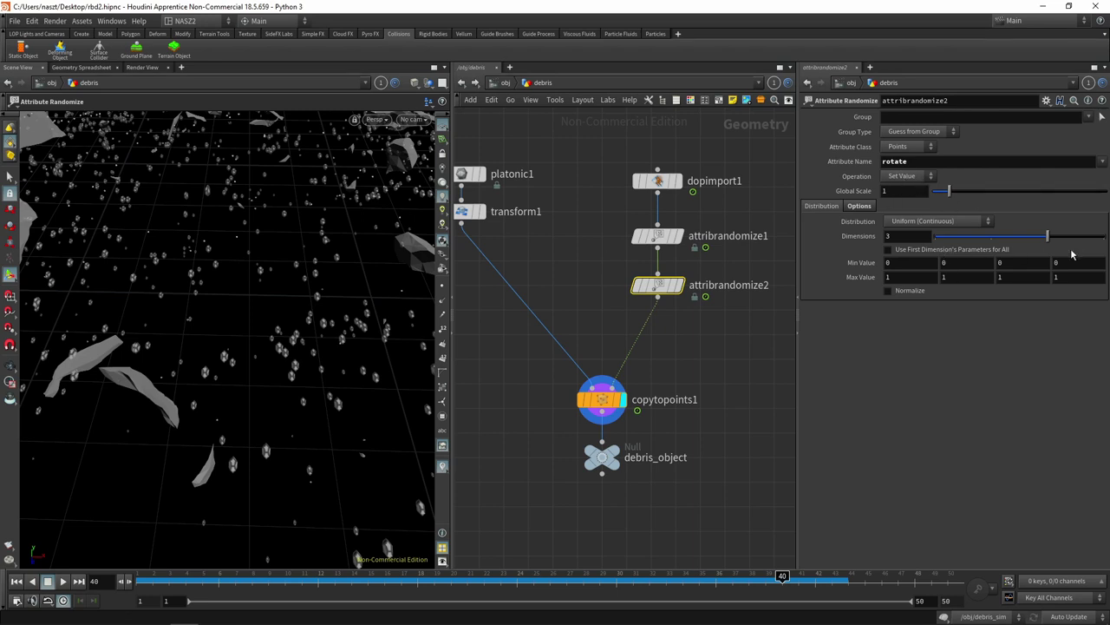
pyautogui.moveTo(1047, 236); pyautogui.dragTo(1103, 235)
pyautogui.moveTo(909, 161); pyautogui.dragTo(895, 162)
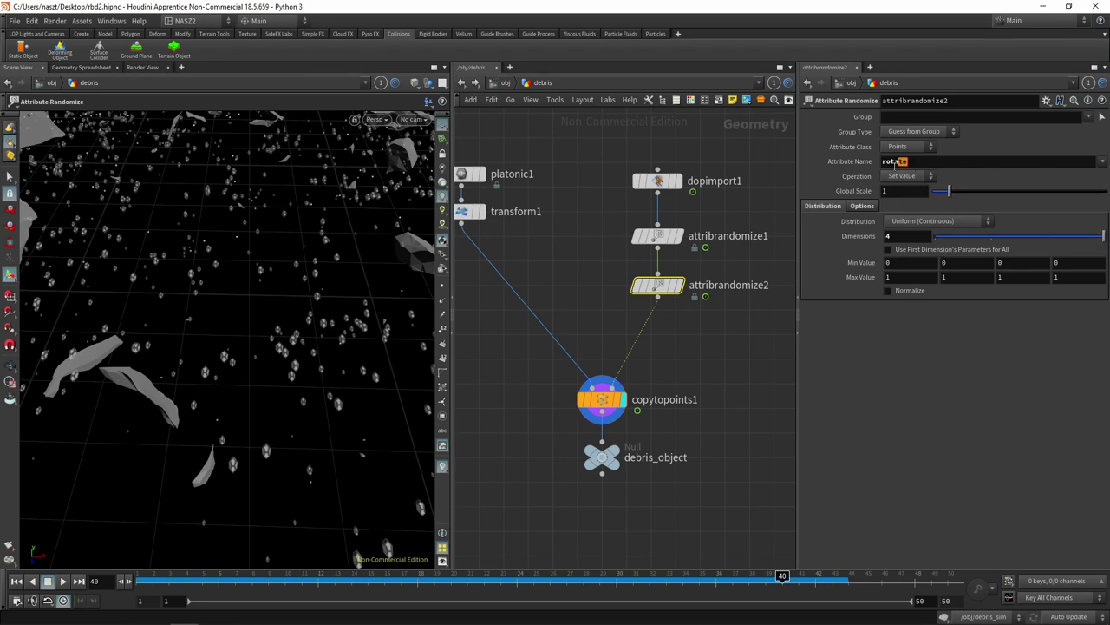
pyautogui.press('BackSpace')
pyautogui.press('Return')
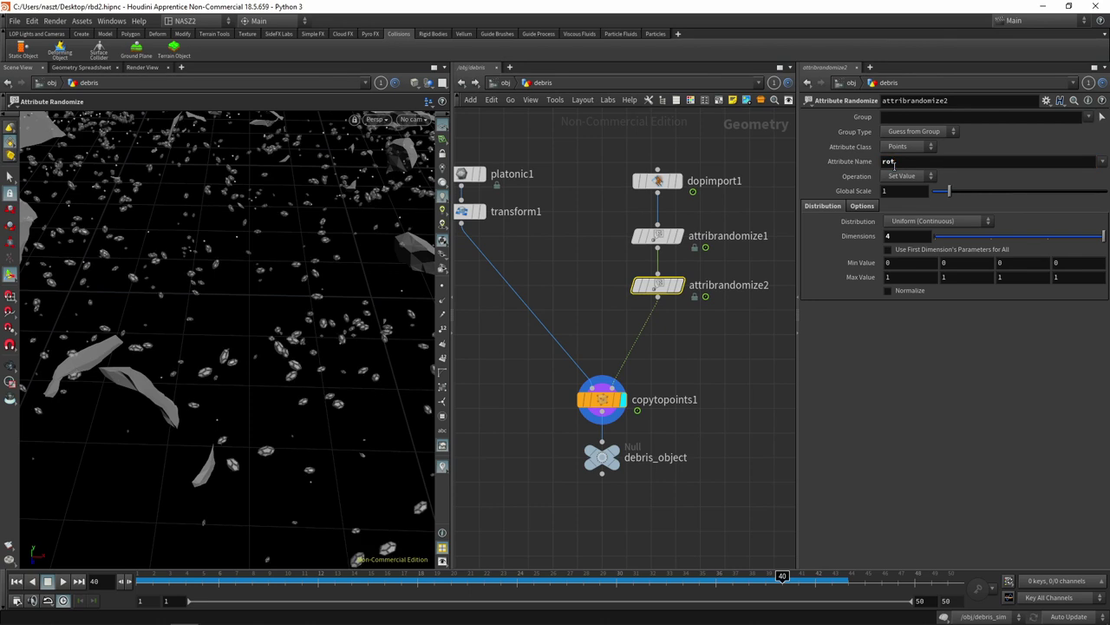
# - Orbit to check the rotated debris, look through the attribute-name list, and open the node help
pyautogui.press('Escape')
pyautogui.moveTo(278, 273)
pyautogui.mouseDown()
pyautogui.moveTo(303, 301)
pyautogui.moveTo(226, 290)
pyautogui.moveTo(255, 285)
pyautogui.moveTo(255, 295)
pyautogui.mouseUp()
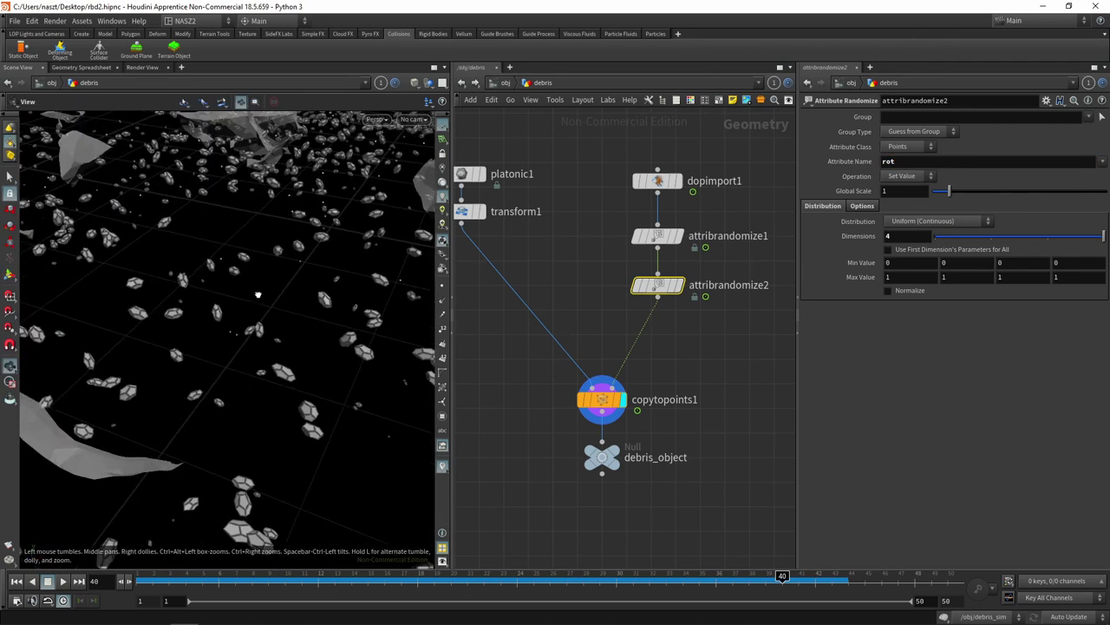
pyautogui.press('Return')
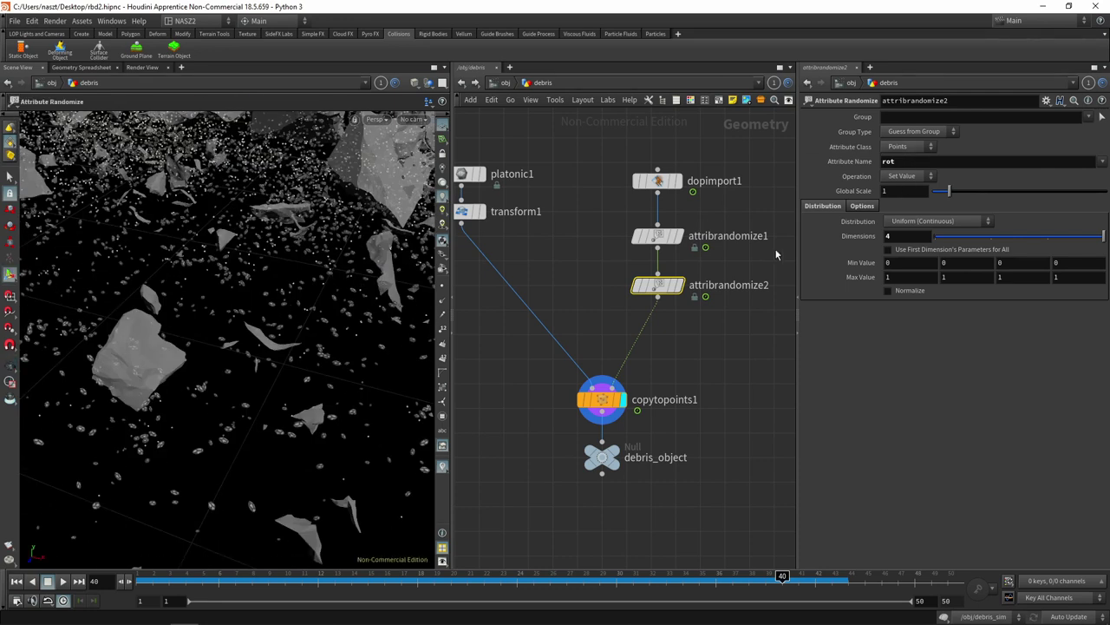
pyautogui.click(1101, 161)
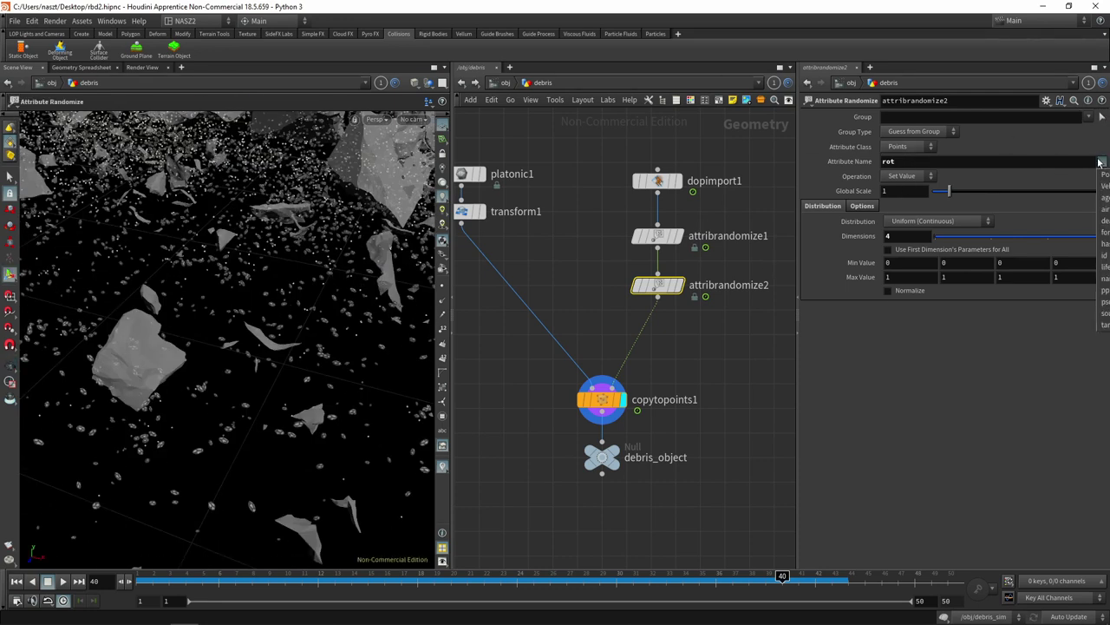
pyautogui.click(1101, 158)
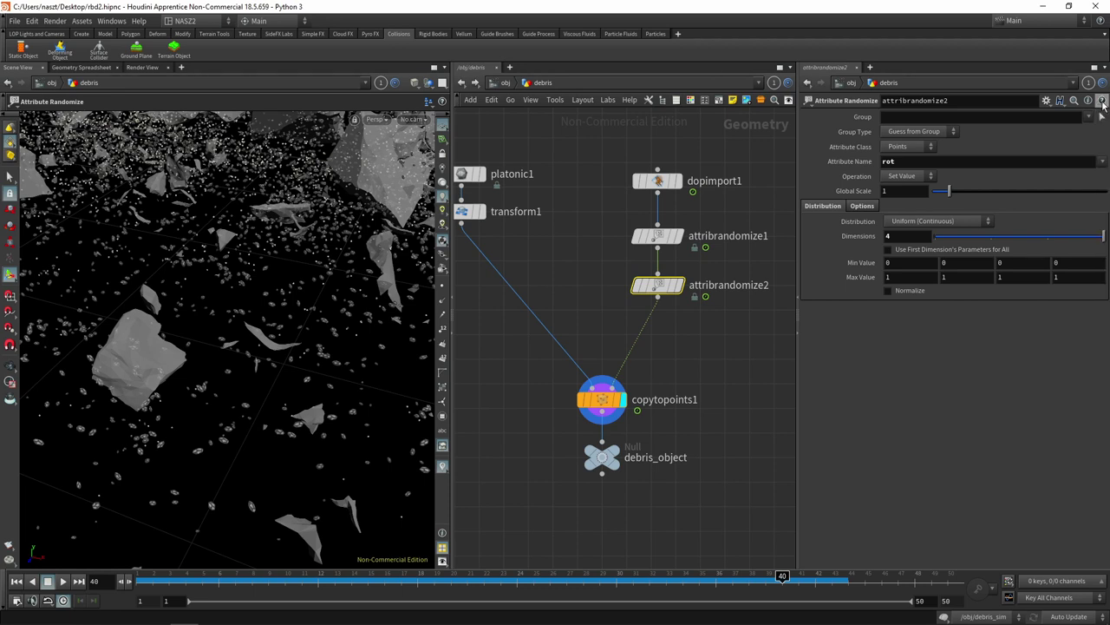
pyautogui.click(1103, 102)
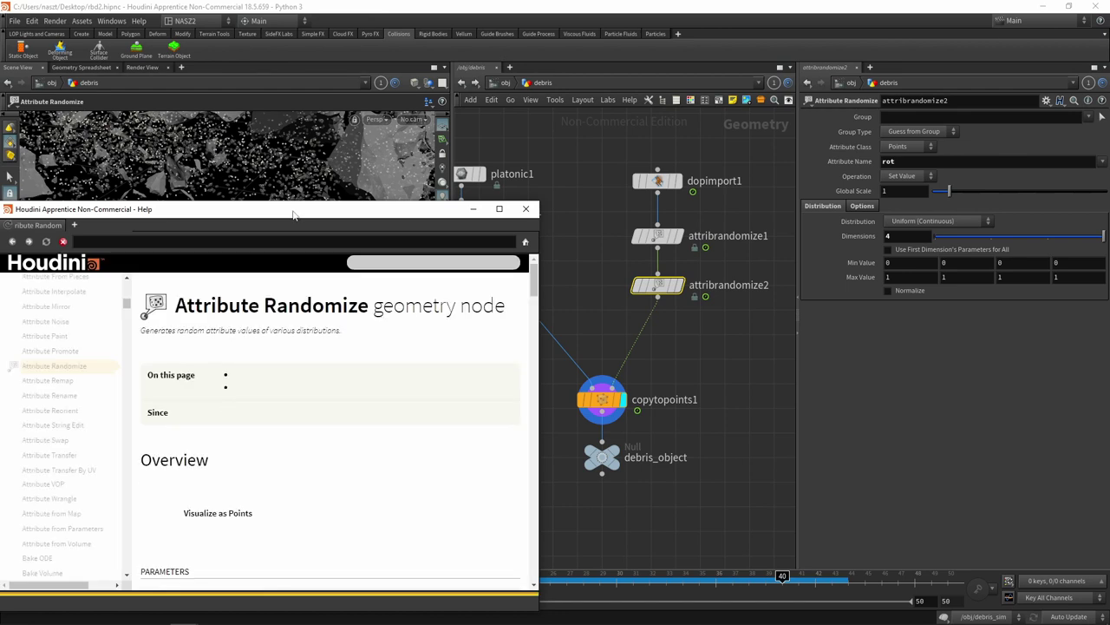
# - Move the Help window aside and search the docs for 'attribute name'
pyautogui.moveTo(298, 212); pyautogui.dragTo(478, 121)
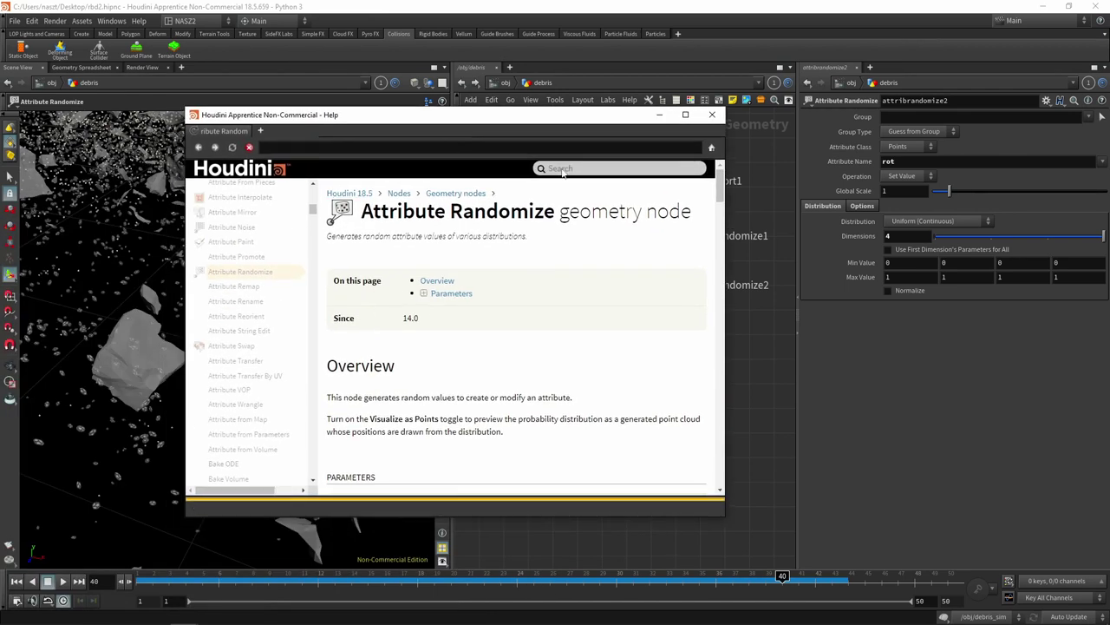
pyautogui.write('attribute')
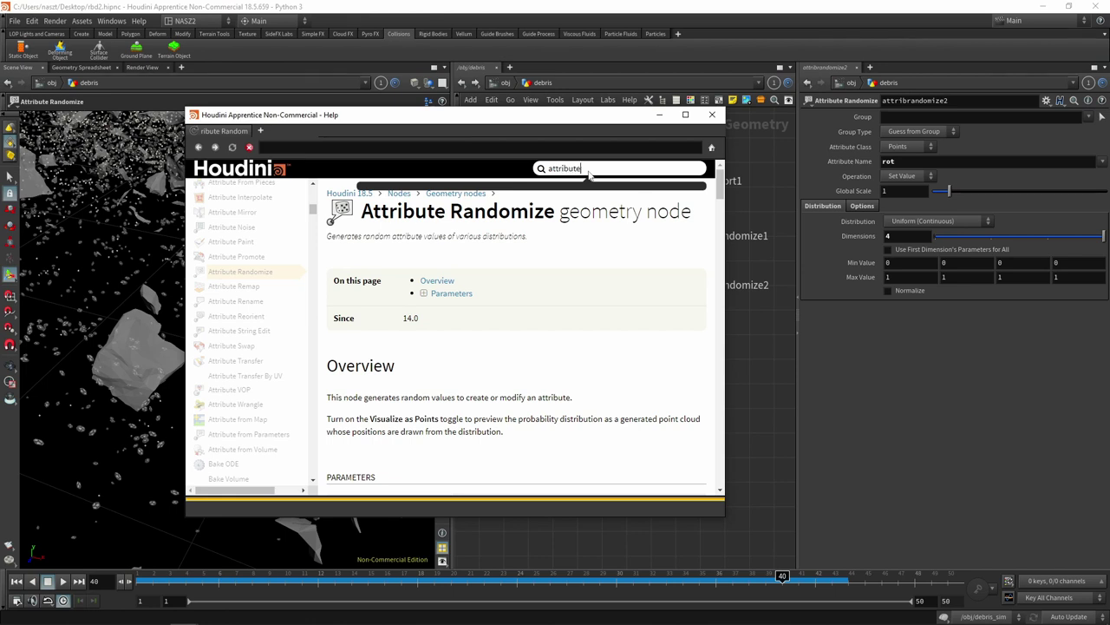
pyautogui.write(' name')
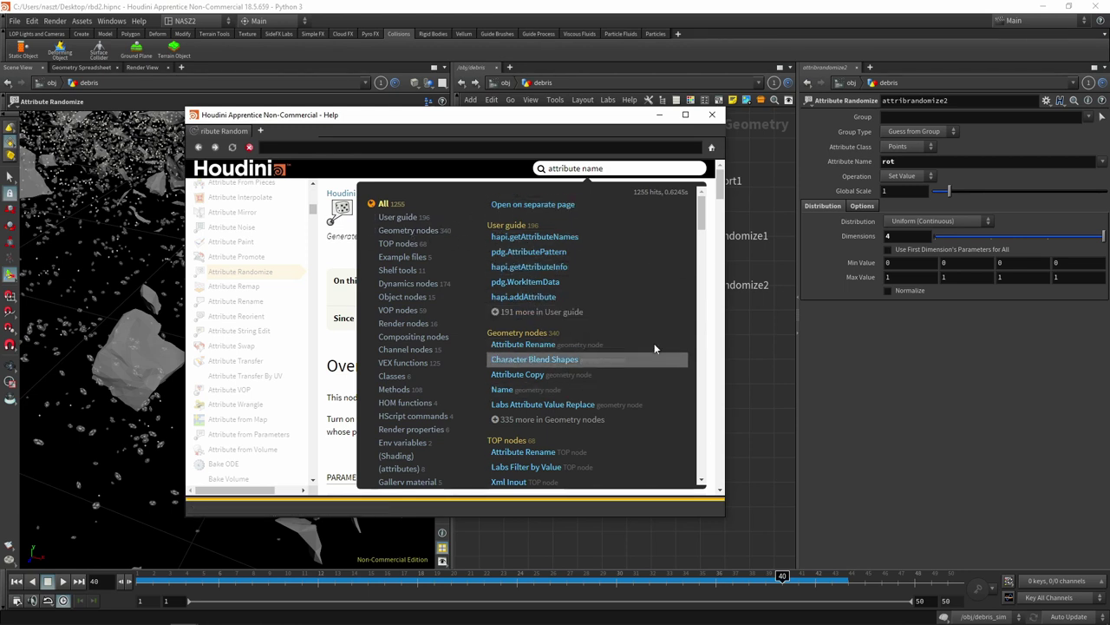
pyautogui.scroll(-3, 669, 321)
pyautogui.scroll(3, 668, 321)
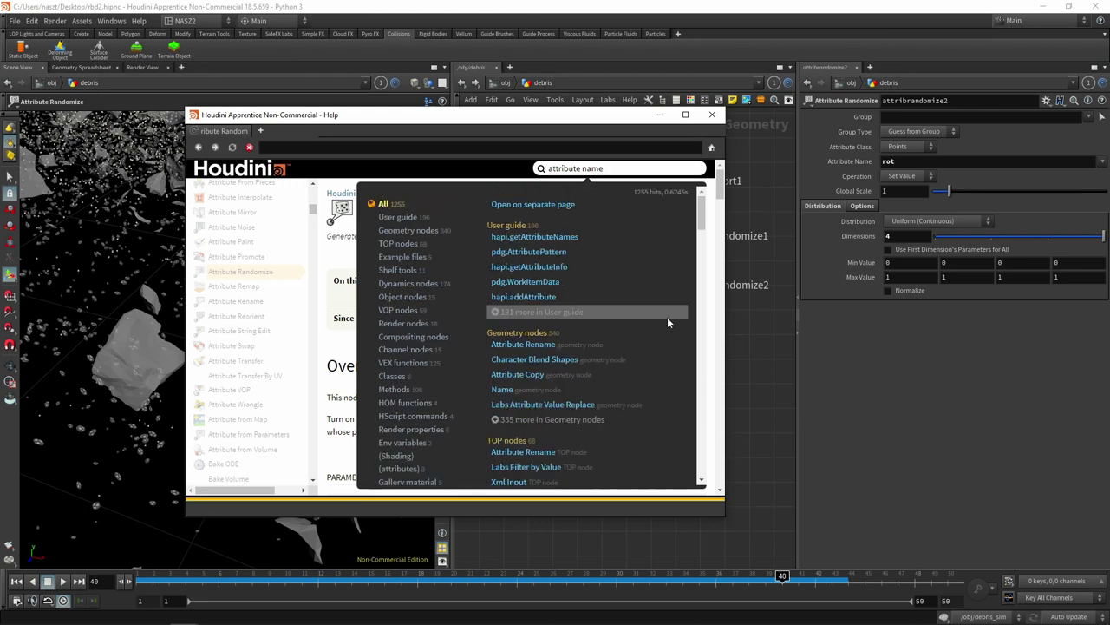
# - Scroll through the search results, then select the word 'name' in the search field
pyautogui.click(401, 222)
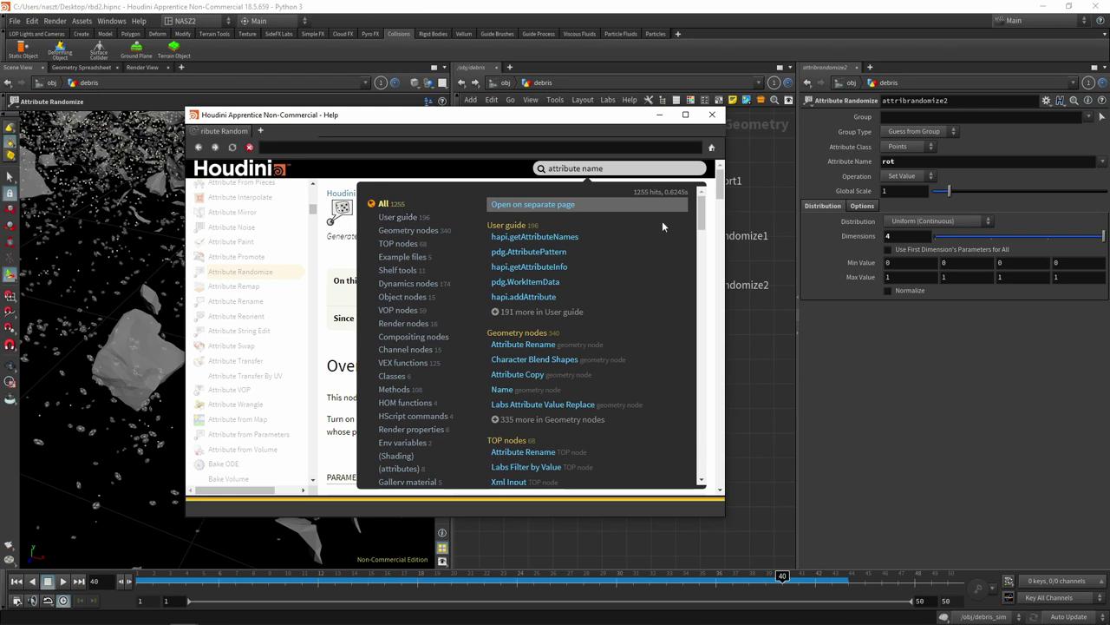
pyautogui.moveTo(698, 210); pyautogui.dragTo(687, 367)
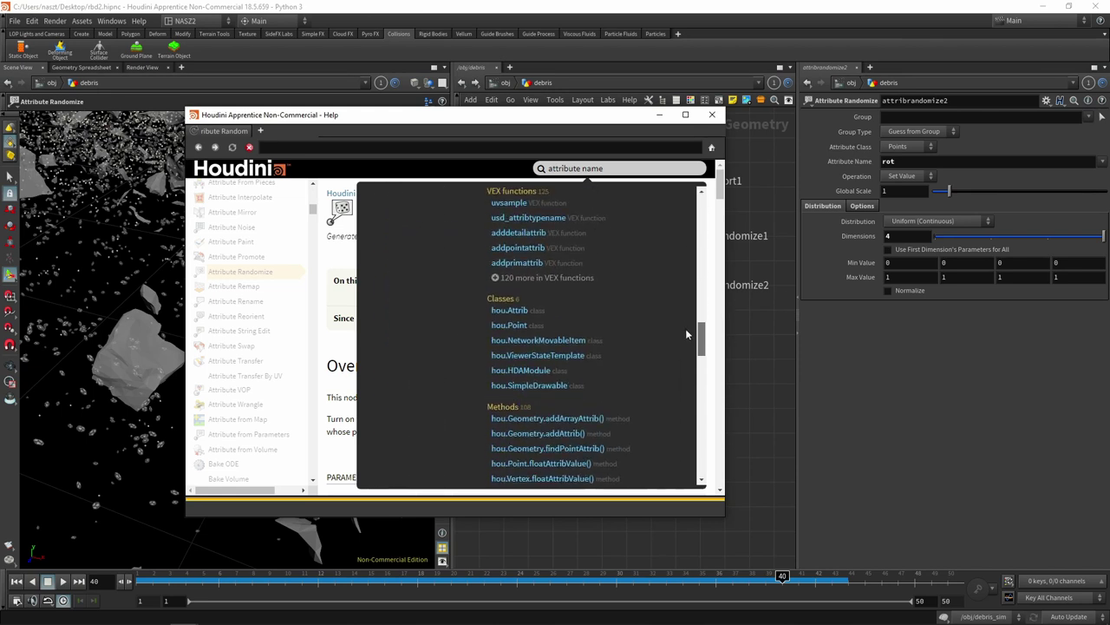
pyautogui.scroll(3, 688, 365)
pyautogui.scroll(3, 690, 352)
pyautogui.scroll(3, 692, 338)
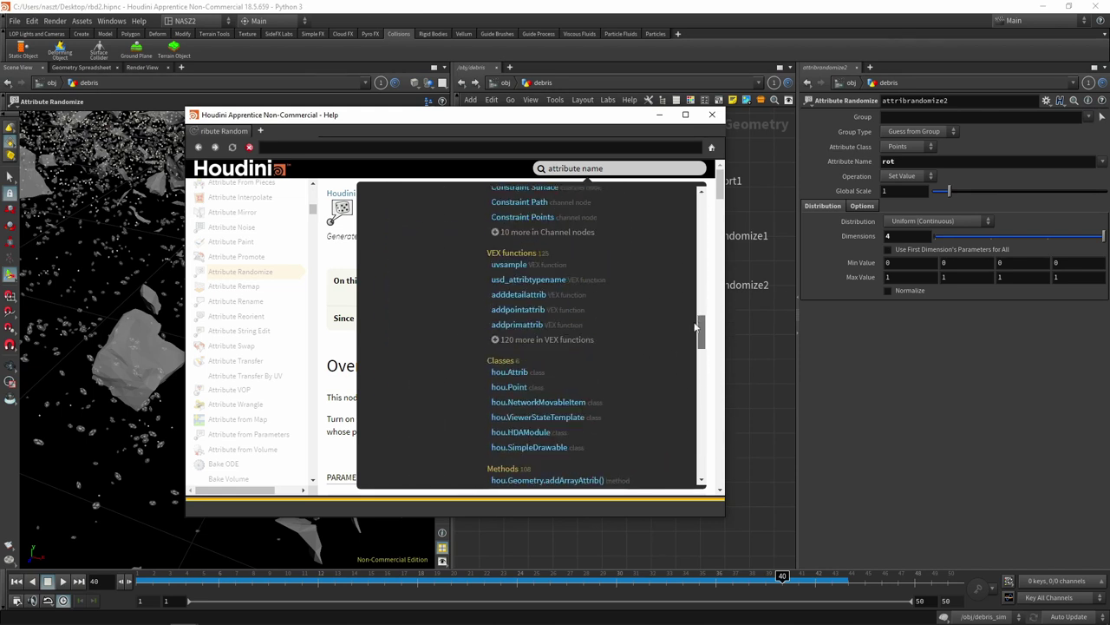
pyautogui.scroll(3, 695, 327)
pyautogui.moveTo(701, 207)
pyautogui.mouseDown()
pyautogui.moveTo(671, 403)
pyautogui.moveTo(678, 457)
pyautogui.moveTo(692, 349)
pyautogui.mouseUp()
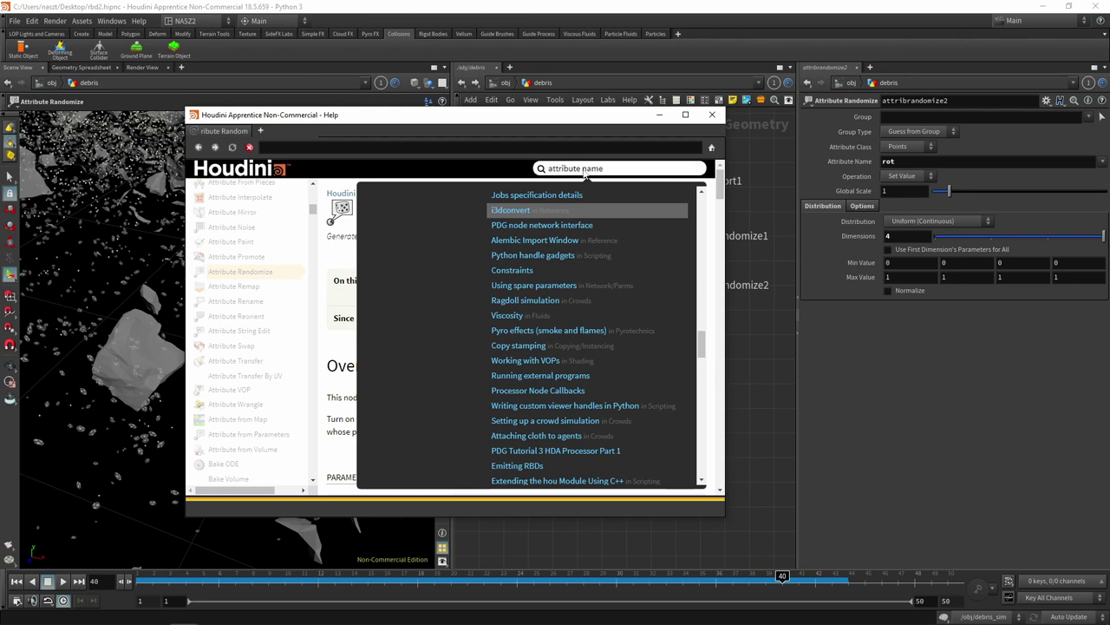
pyautogui.moveTo(582, 170); pyautogui.dragTo(644, 176)
# - Change the help search to 'attribute rotate' and load the full list of results
pyautogui.write('rotat')
pyautogui.write('e')
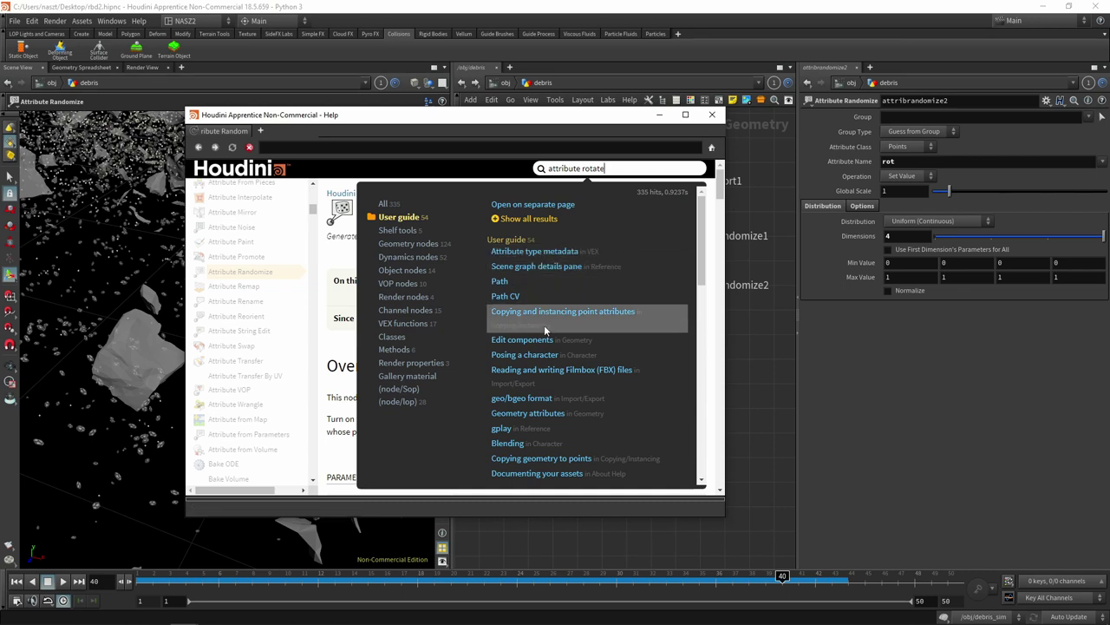
pyautogui.click(498, 221)
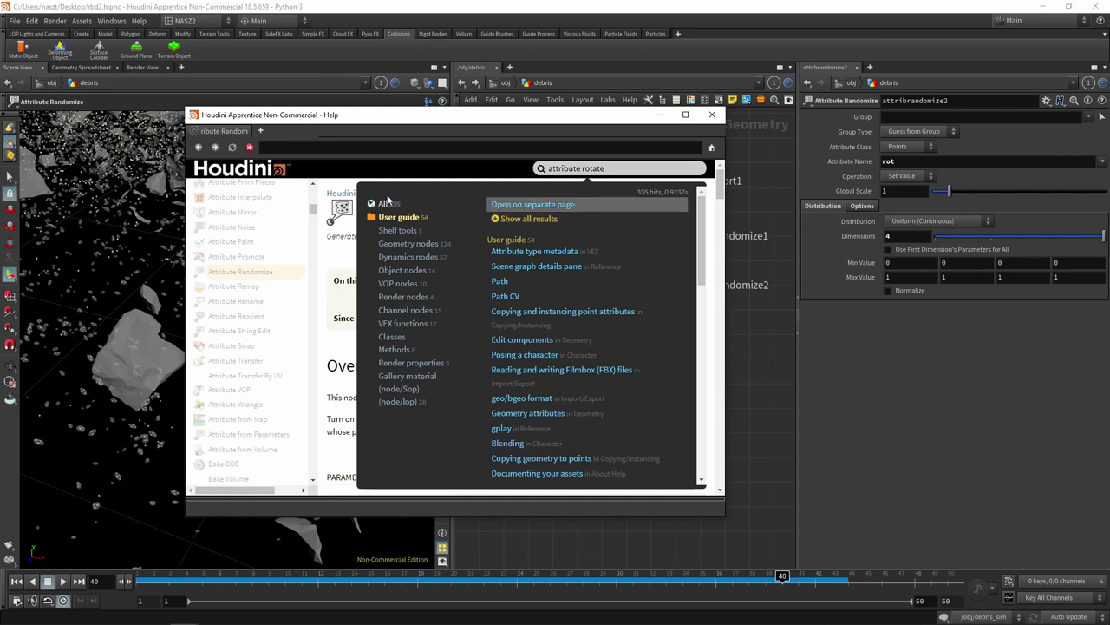
pyautogui.click(385, 205)
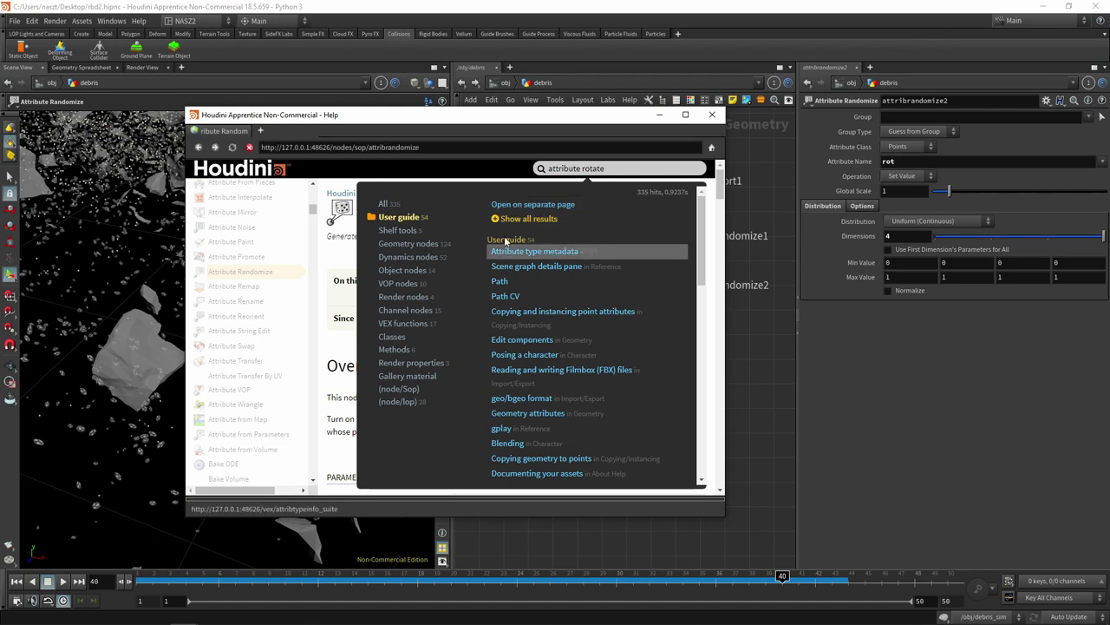
pyautogui.click(626, 170)
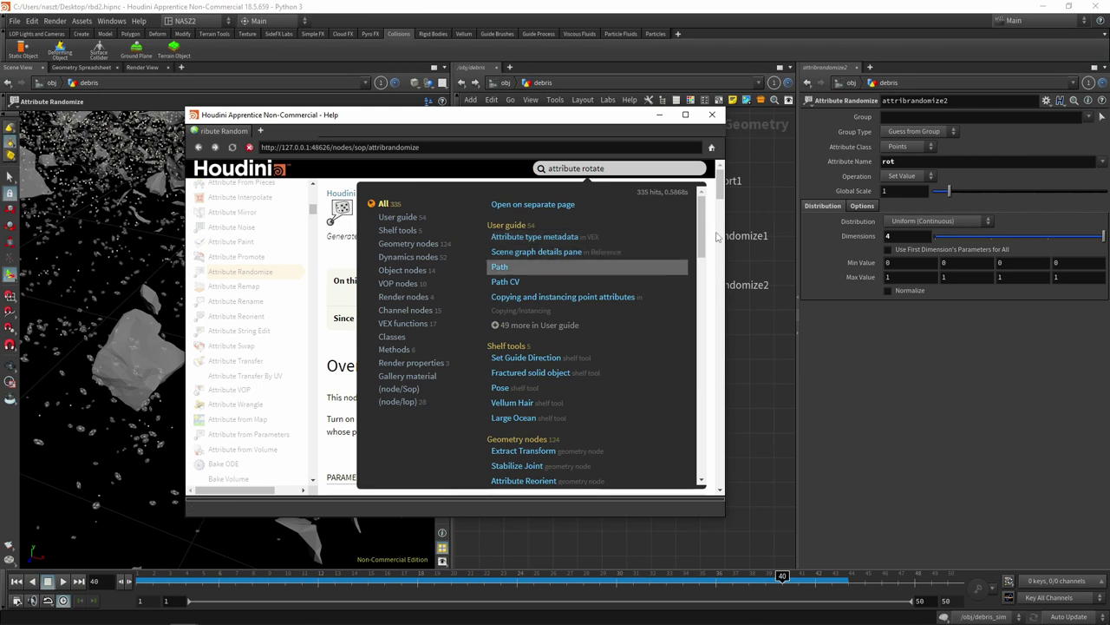
pyautogui.scroll(-2, 637, 310)
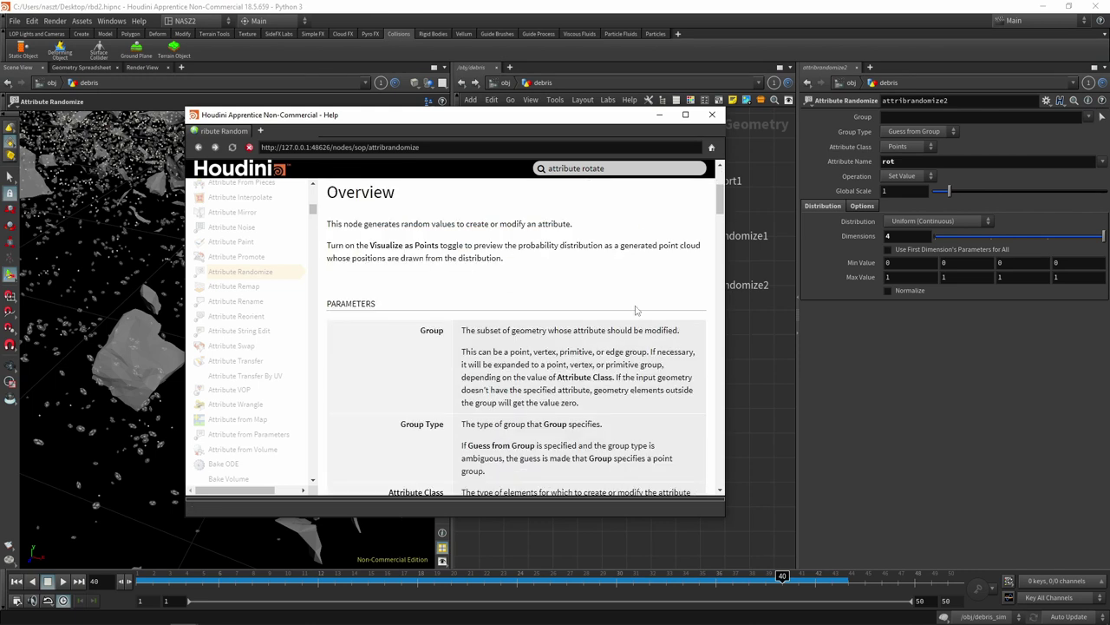
pyautogui.scroll(-2, 638, 310)
pyautogui.scroll(-1, 637, 311)
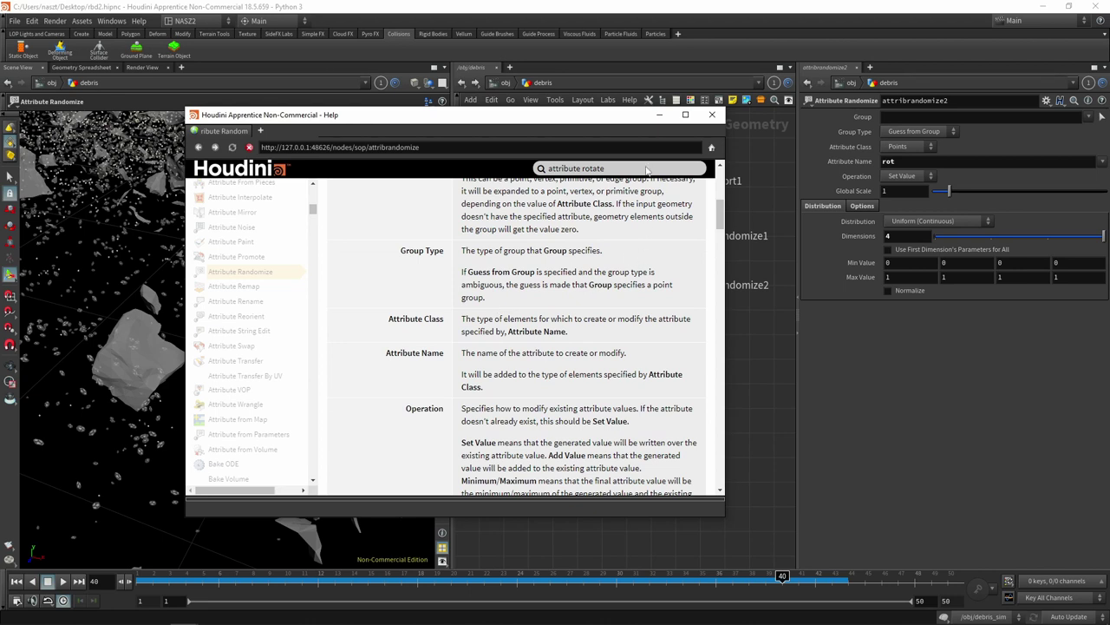
# - Open the Attribute type metadata help page and scroll through it
pyautogui.click(578, 168)
pyautogui.press('Return')
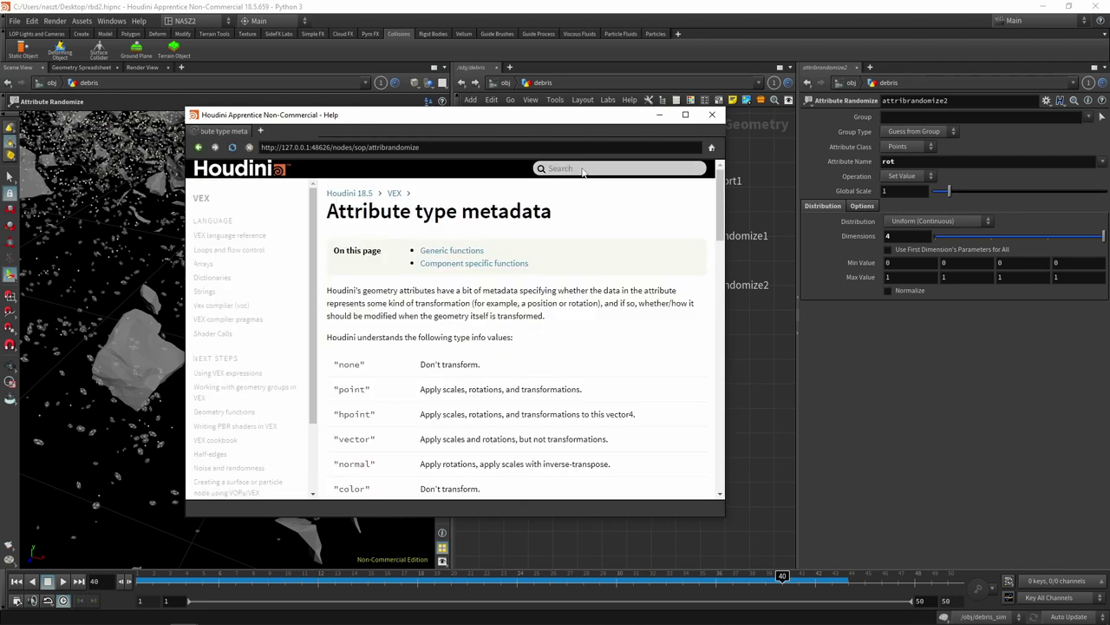
pyautogui.scroll(-1, 576, 350)
pyautogui.scroll(-3, 590, 335)
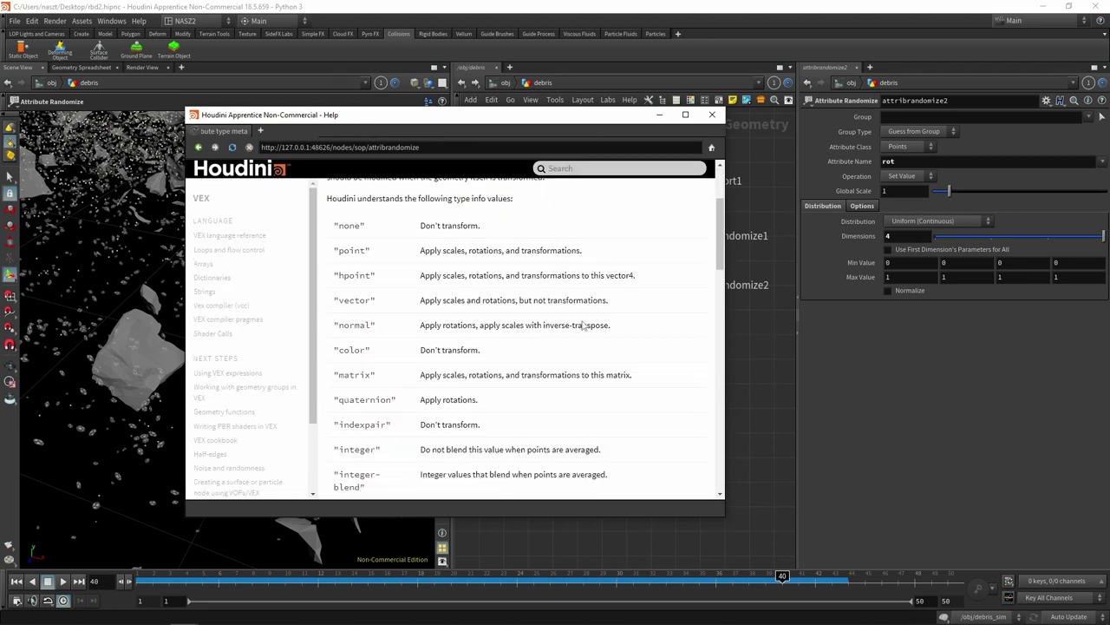
pyautogui.scroll(-2, 582, 325)
pyautogui.scroll(-3, 582, 324)
pyautogui.scroll(-2, 583, 325)
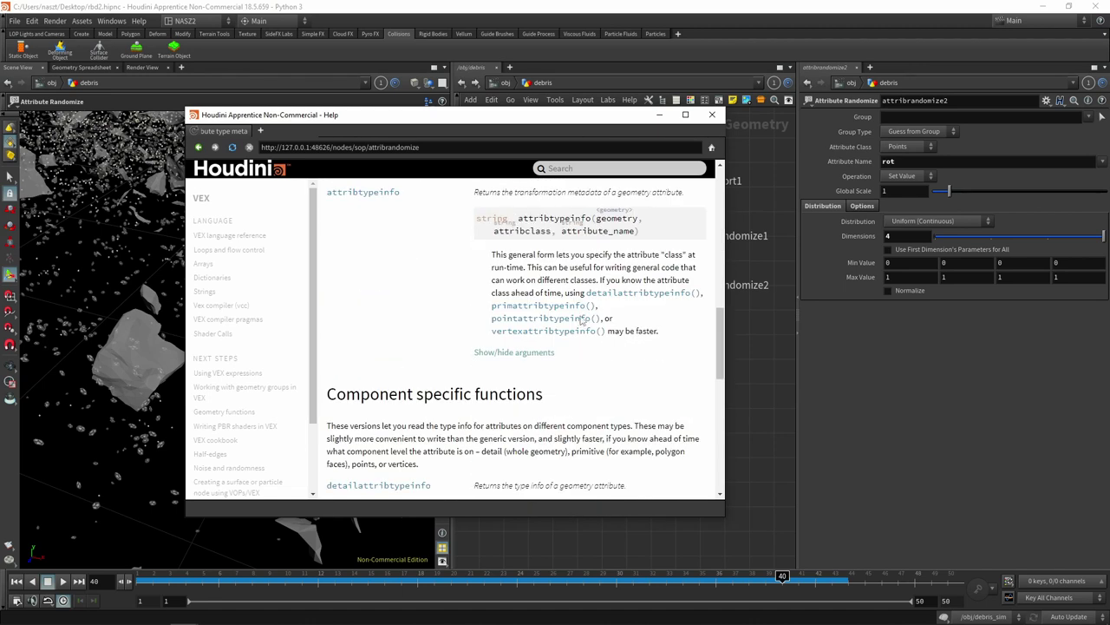
# - Close the Help window to return to the debris network
pyautogui.click(607, 172)
pyautogui.scroll(-3, 618, 327)
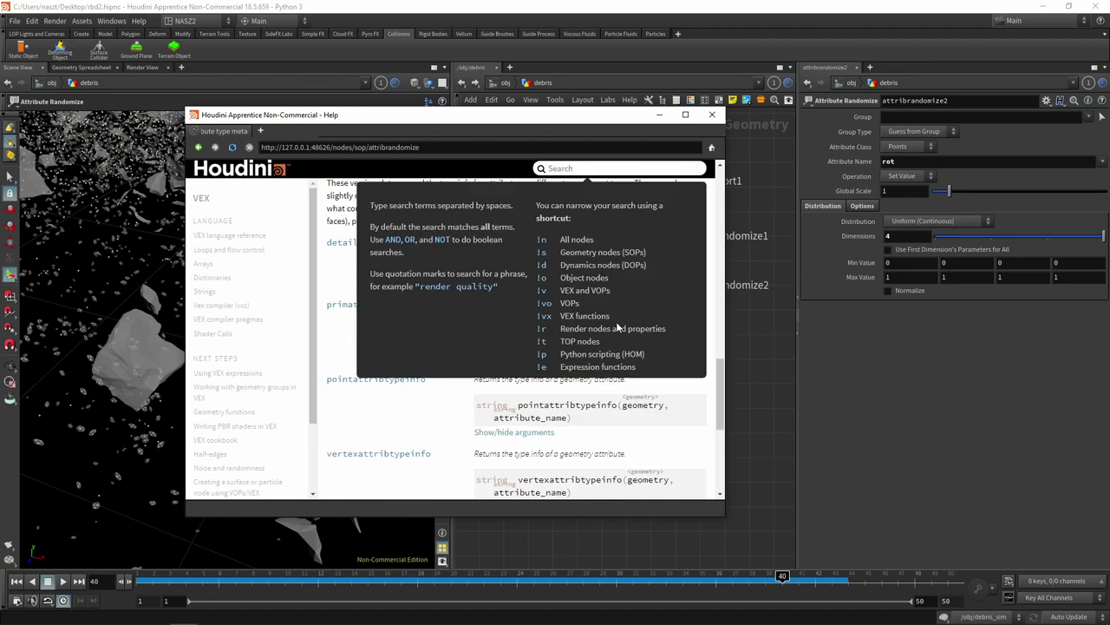
pyautogui.moveTo(659, 119); pyautogui.dragTo(600, 143)
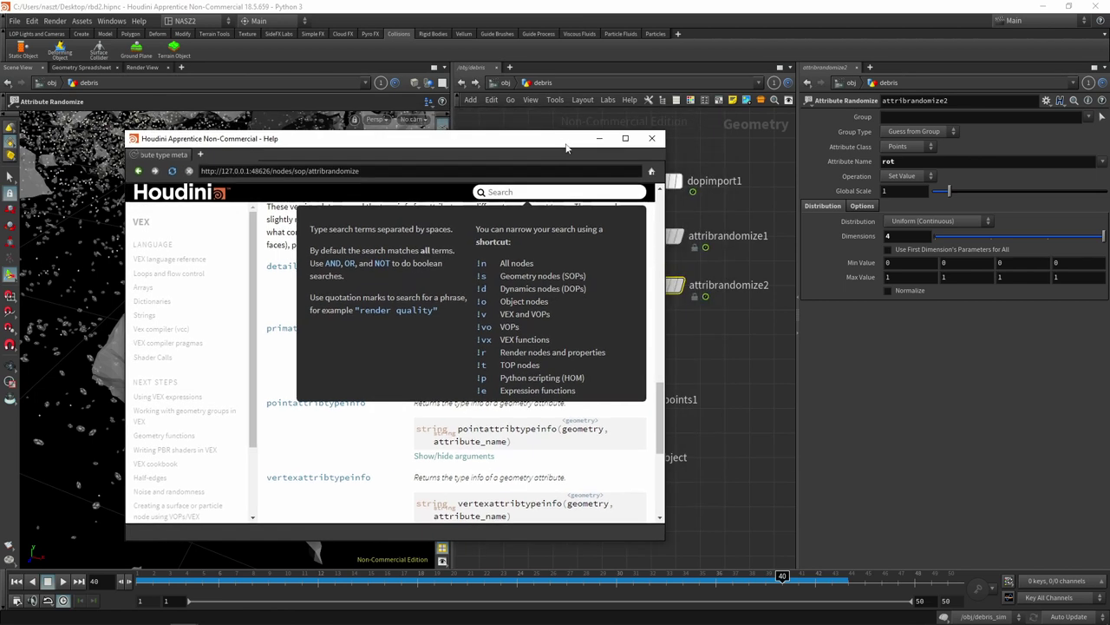
pyautogui.click(657, 139)
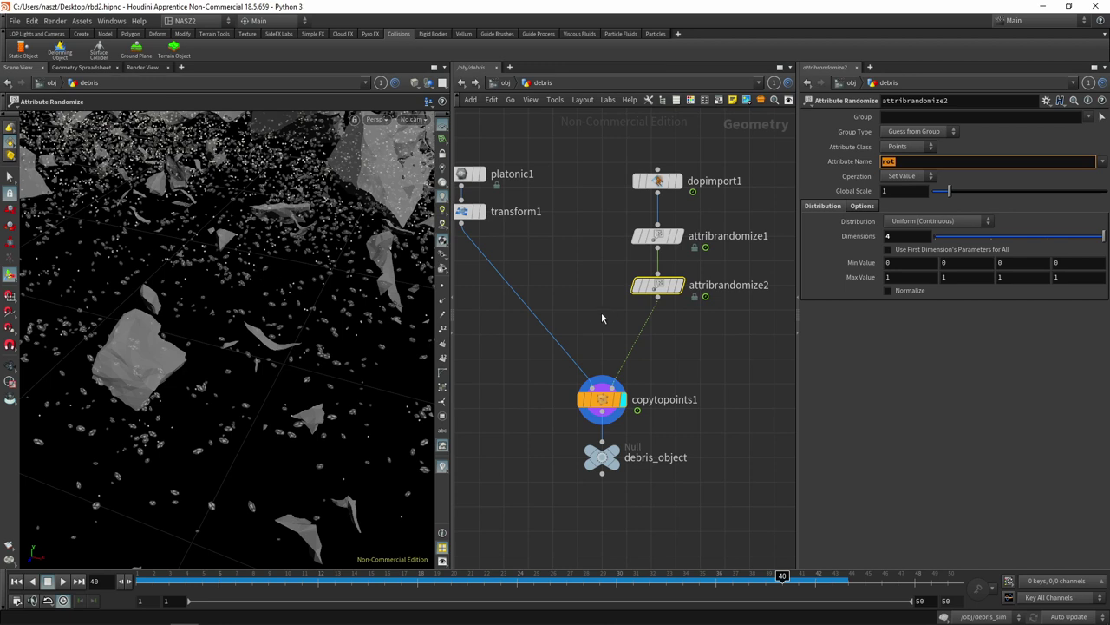
# - Confirm rot as the attribute name and try other Dimensions values before returning to 4
pyautogui.click(570, 295)
pyautogui.press('Escape')
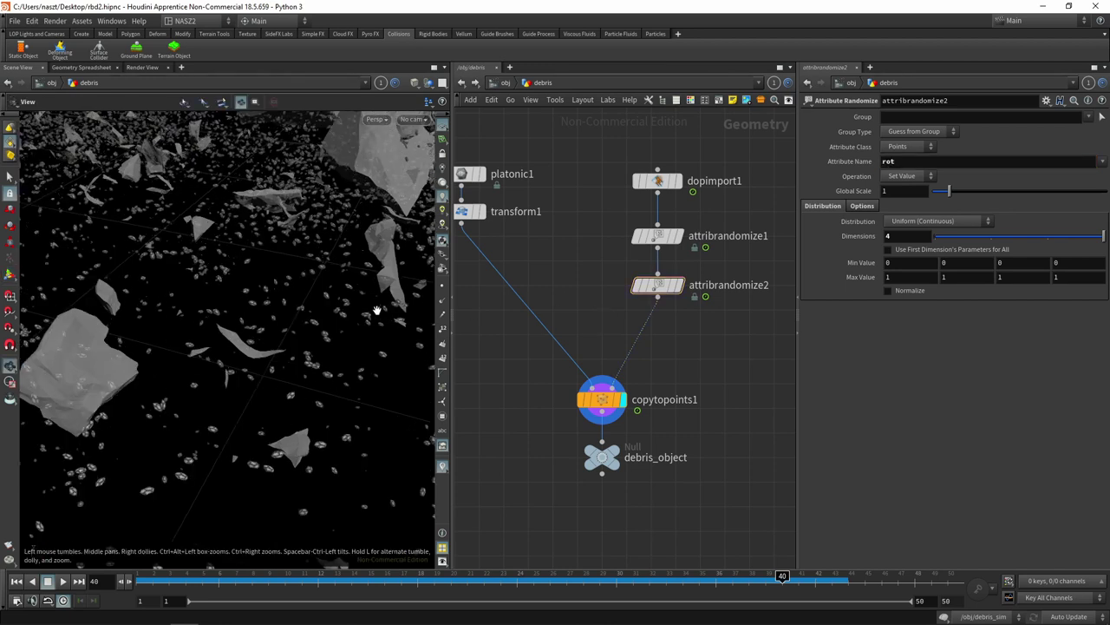
pyautogui.scroll(5, 377, 312)
pyautogui.scroll(-1, 399, 302)
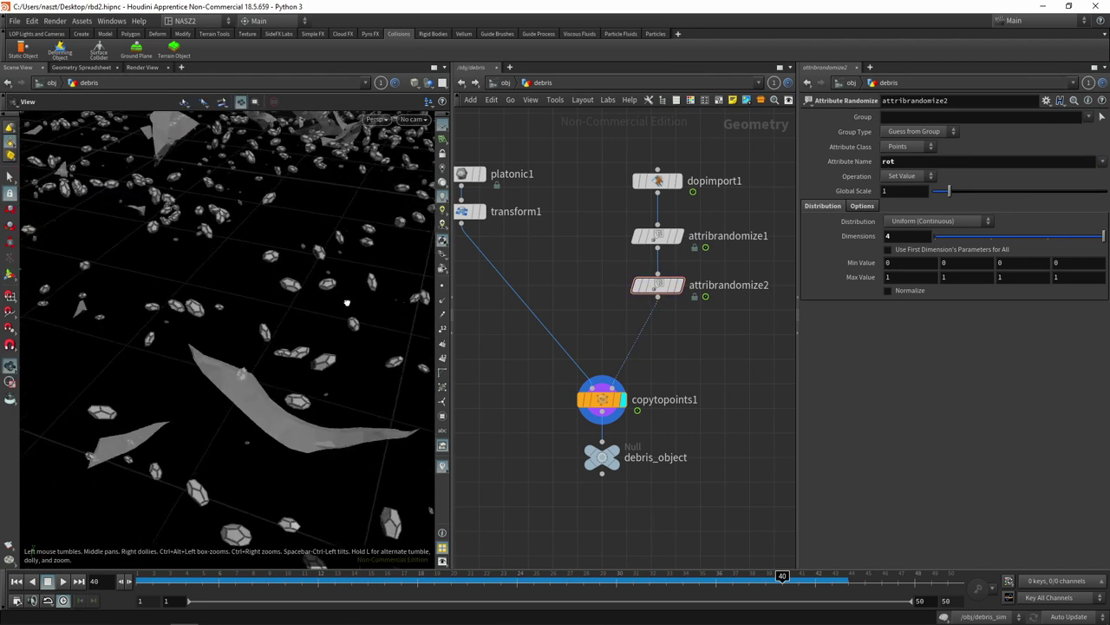
pyautogui.scroll(-2, 399, 302)
pyautogui.scroll(-2, 399, 302)
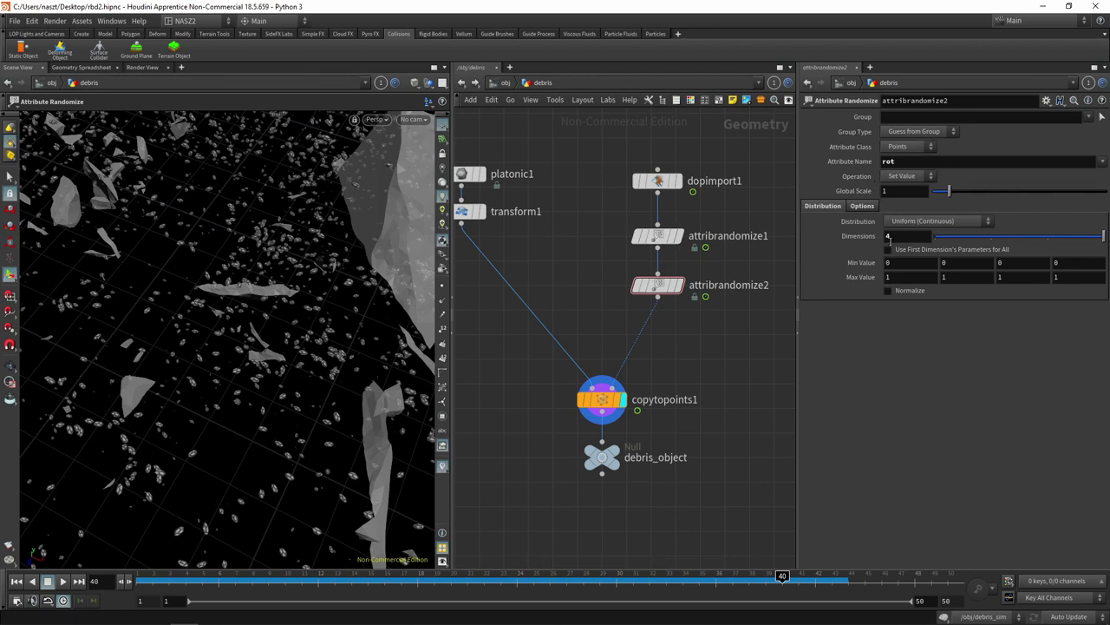
pyautogui.moveTo(1101, 236); pyautogui.dragTo(1098, 242)
pyautogui.moveTo(1044, 242); pyautogui.dragTo(1090, 245)
# - Zoom and tumble in close on the debris, then show attribrandomize1's pscale settings
pyautogui.press('Escape')
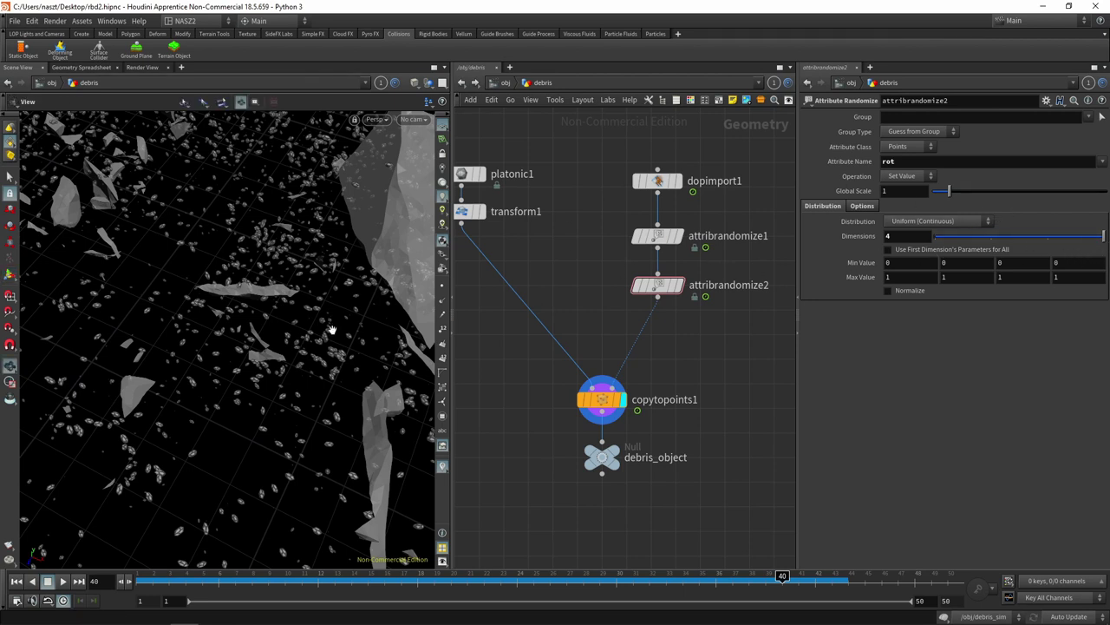
pyautogui.scroll(3, 317, 298)
pyautogui.scroll(3, 316, 298)
pyautogui.scroll(3, 315, 255)
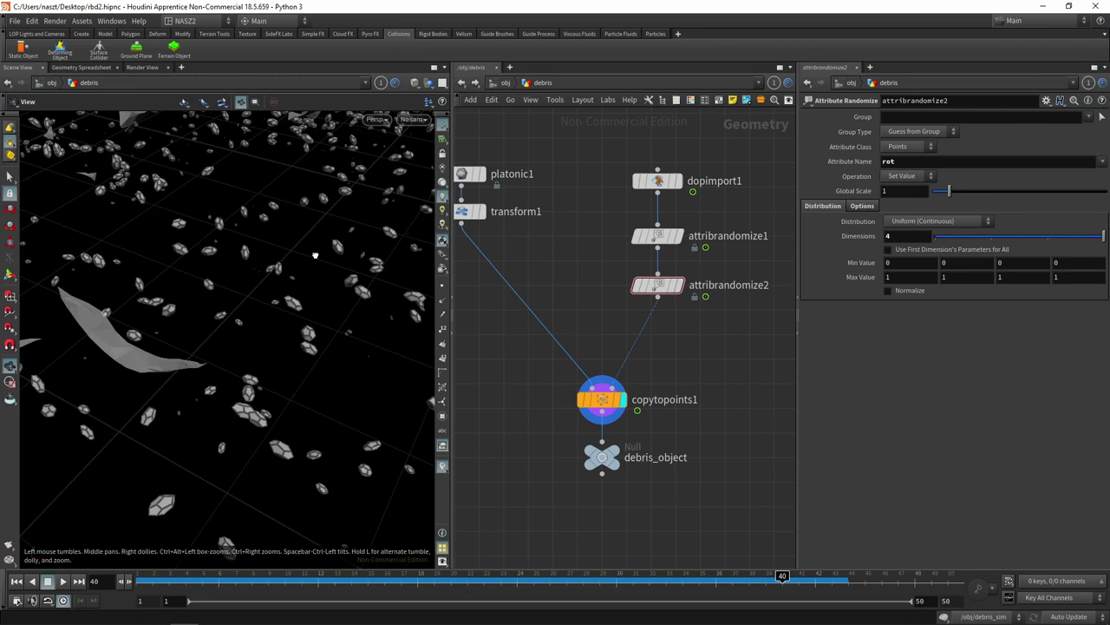
pyautogui.scroll(3, 316, 254)
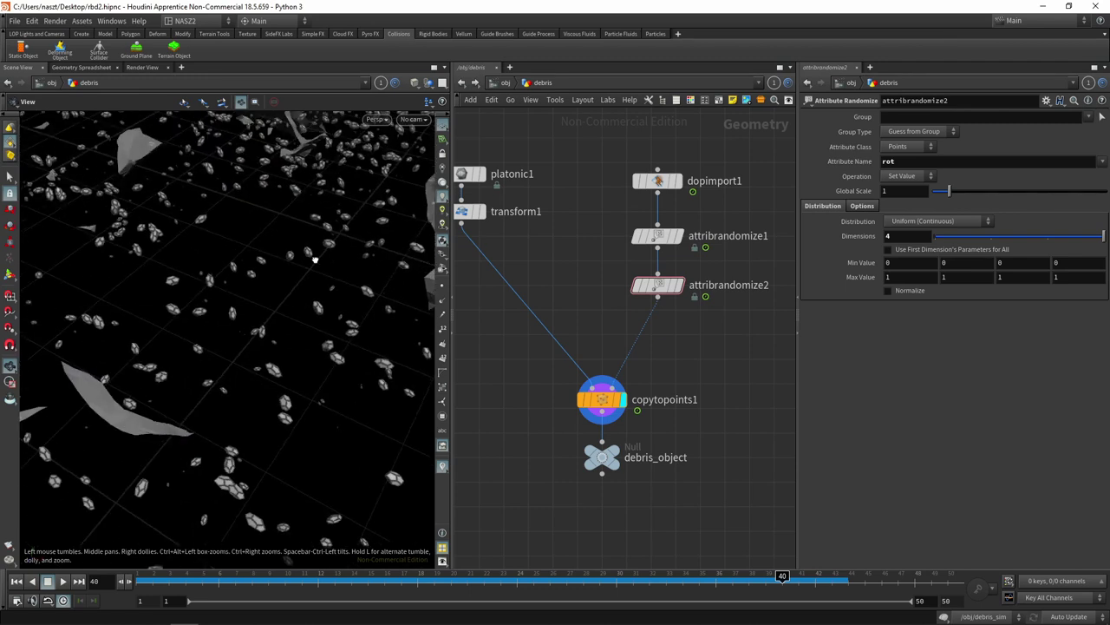
pyautogui.scroll(5, 334, 247)
pyautogui.scroll(-5, 338, 242)
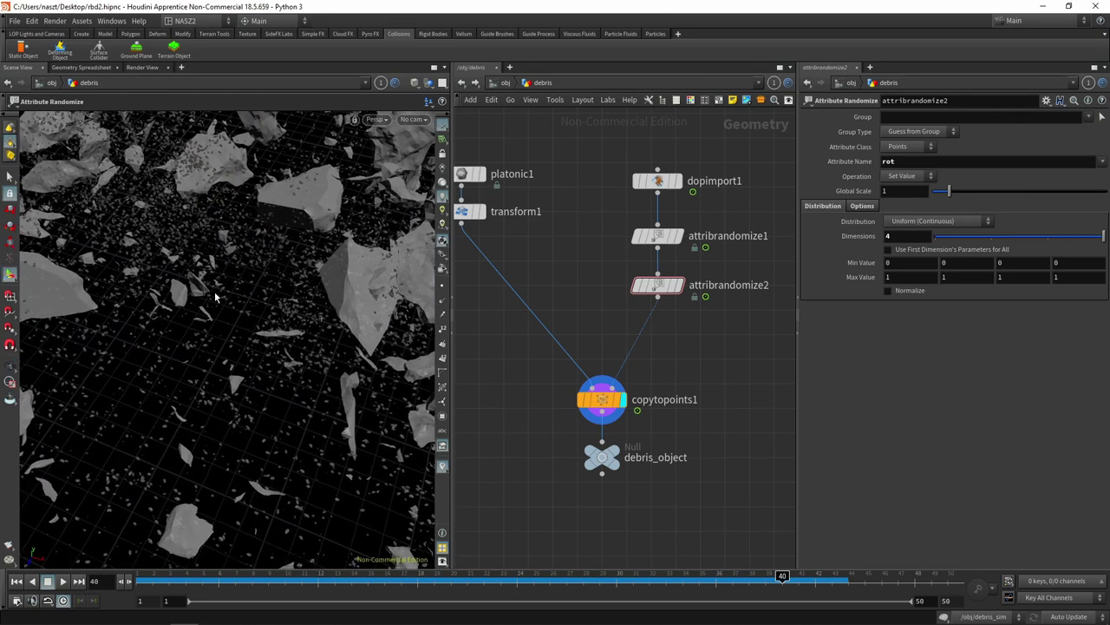
pyautogui.press('Escape')
pyautogui.moveTo(215, 297)
pyautogui.mouseDown()
pyautogui.moveTo(220, 240)
pyautogui.moveTo(199, 261)
pyautogui.moveTo(299, 252)
pyautogui.moveTo(291, 261)
pyautogui.mouseUp()
pyautogui.scroll(3, 281, 268)
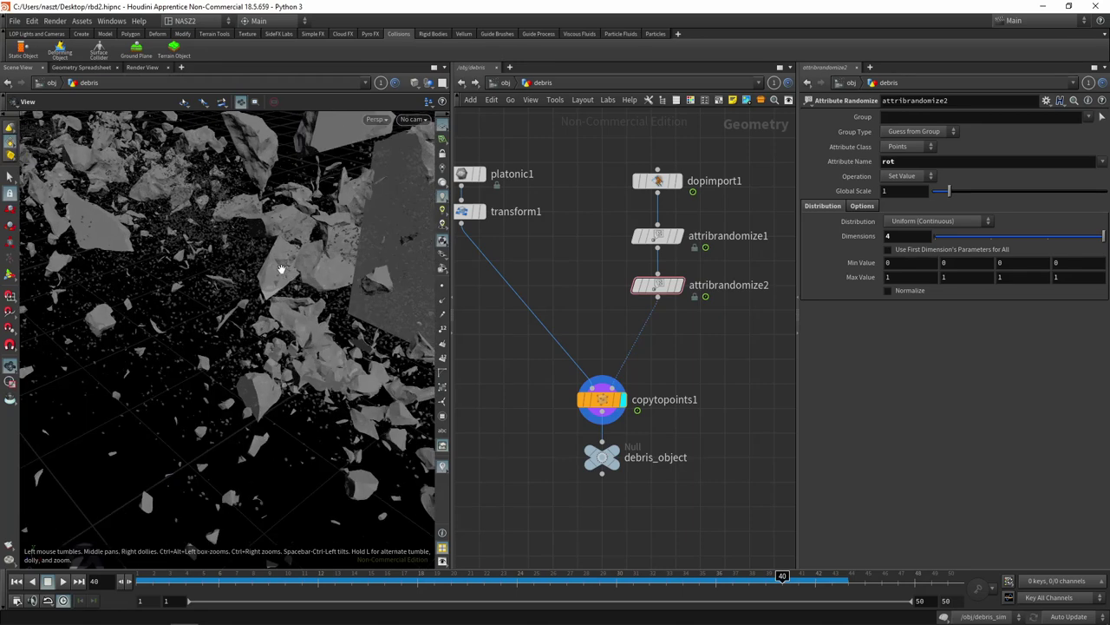
pyautogui.scroll(3, 282, 279)
pyautogui.scroll(2, 284, 286)
pyautogui.scroll(3, 287, 295)
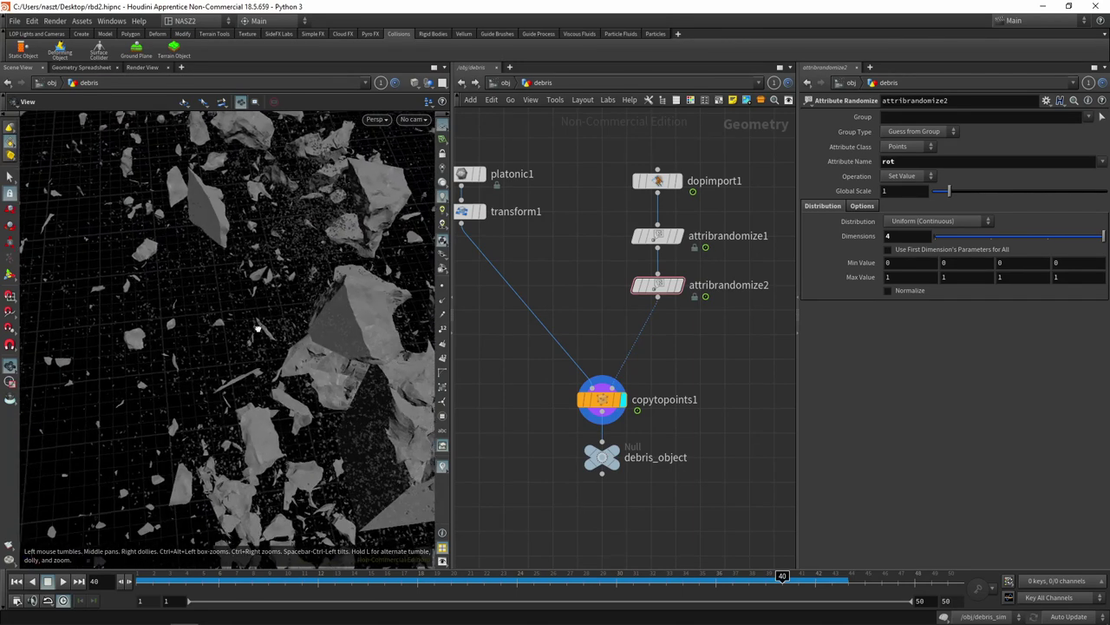
pyautogui.scroll(3, 291, 305)
pyautogui.scroll(3, 292, 314)
pyautogui.scroll(3, 293, 317)
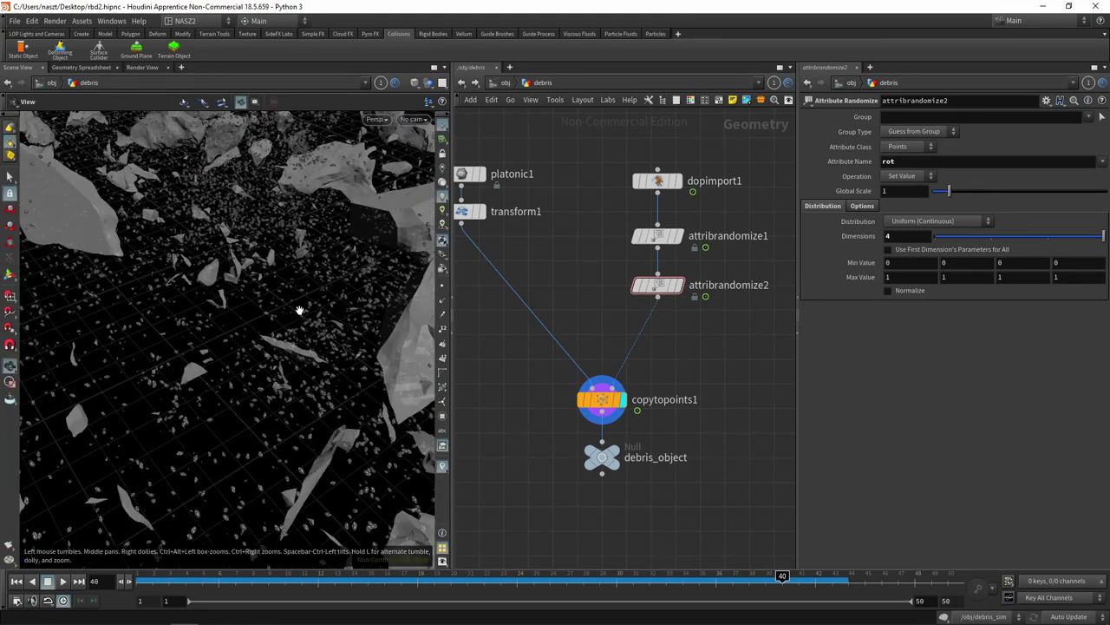
pyautogui.click(658, 236)
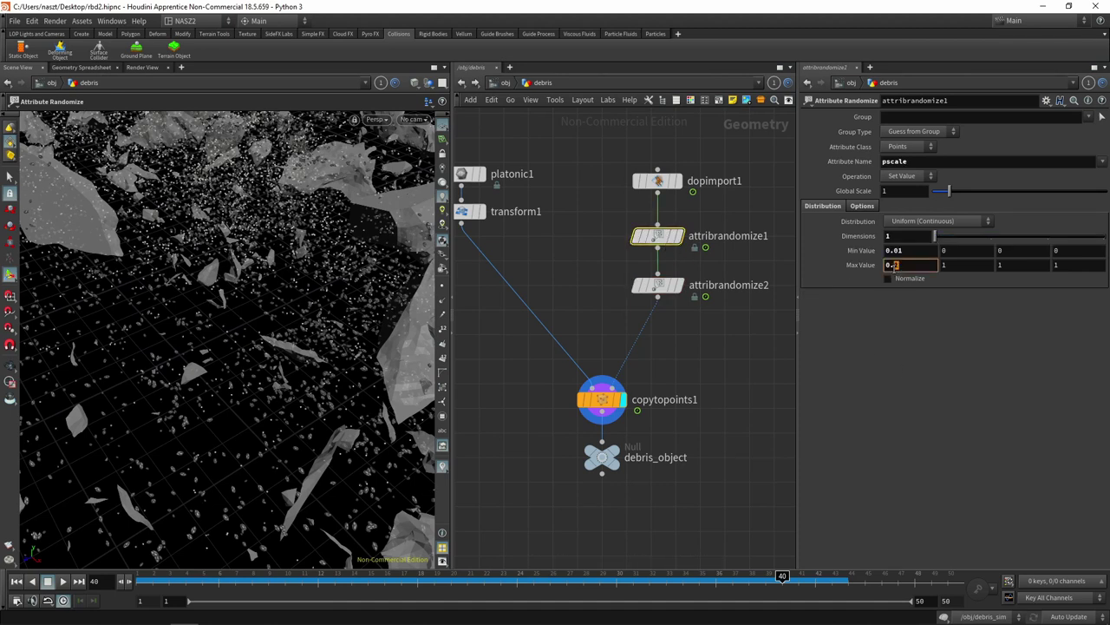
# - Set attribrandomize1's pscale Max Value to 0.1 and inspect the copied debris
pyautogui.write('1')
pyautogui.press('Return')
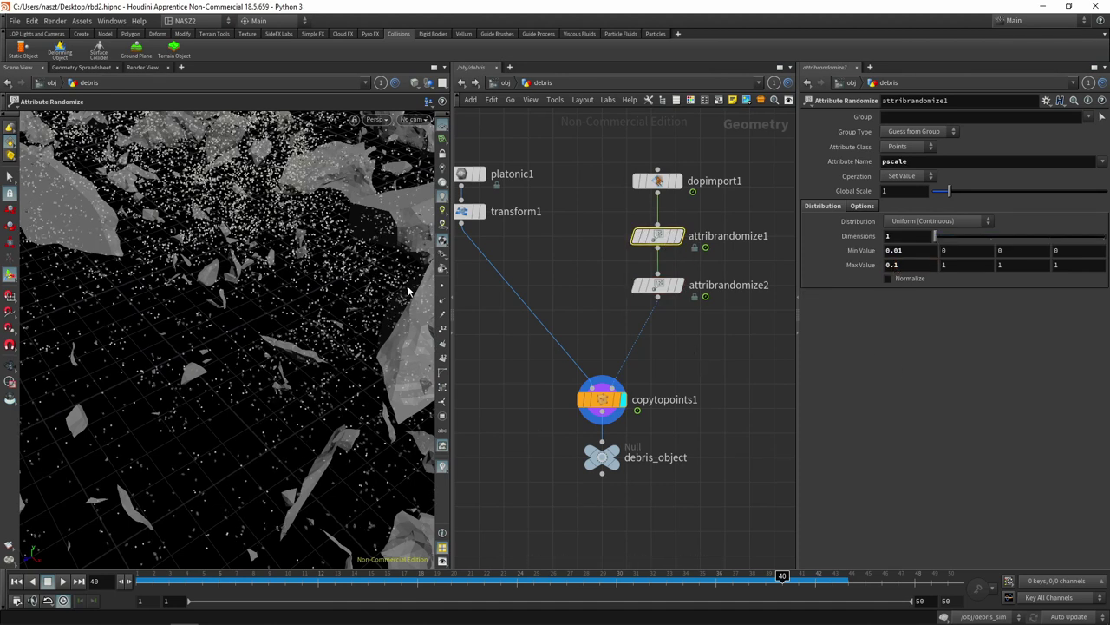
pyautogui.scroll(3, 394, 277)
pyautogui.click(602, 399)
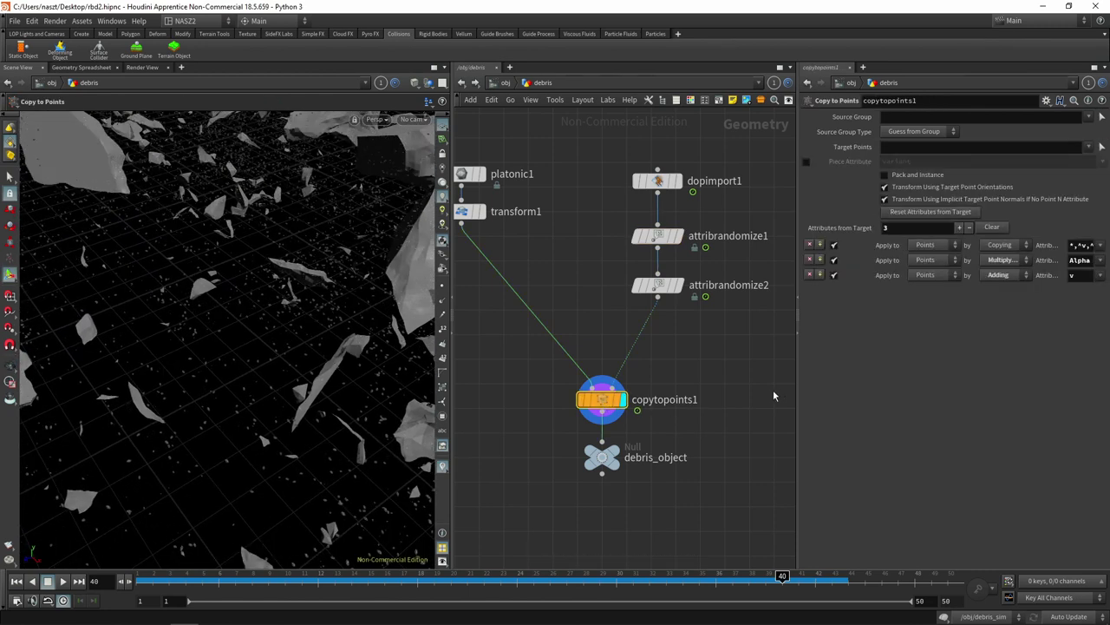
pyautogui.moveTo(396, 327)
pyautogui.mouseDown()
pyautogui.moveTo(273, 344)
pyautogui.moveTo(322, 335)
pyautogui.moveTo(297, 402)
pyautogui.moveTo(258, 369)
pyautogui.moveTo(252, 279)
pyautogui.moveTo(320, 339)
pyautogui.mouseUp()
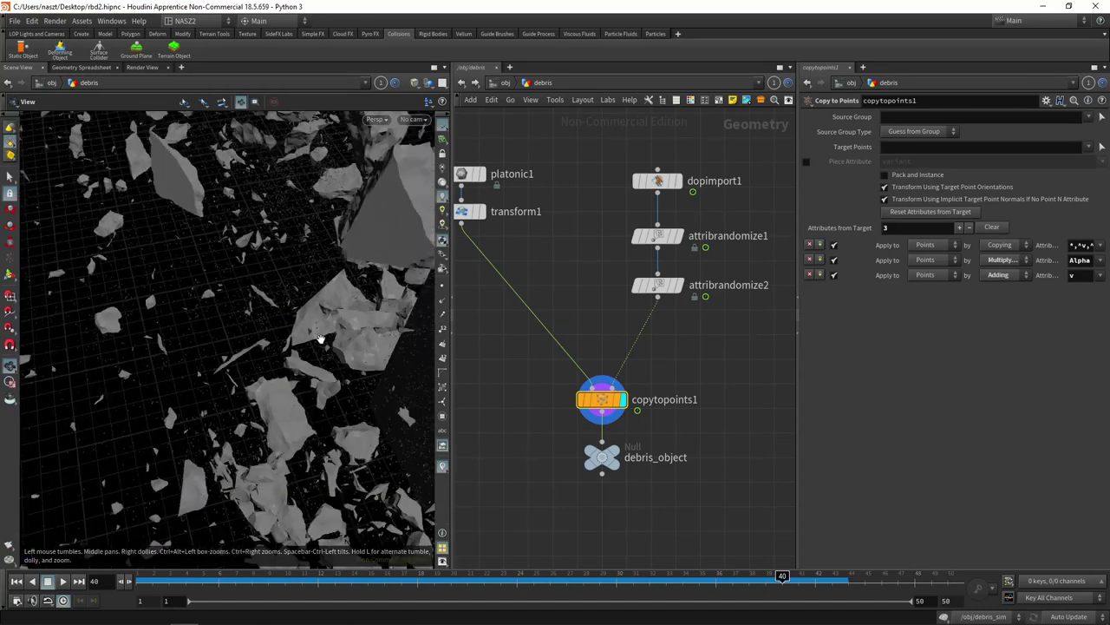
# - Try a pscale maximum of 0.3, then settle on 0.15
pyautogui.click(657, 235)
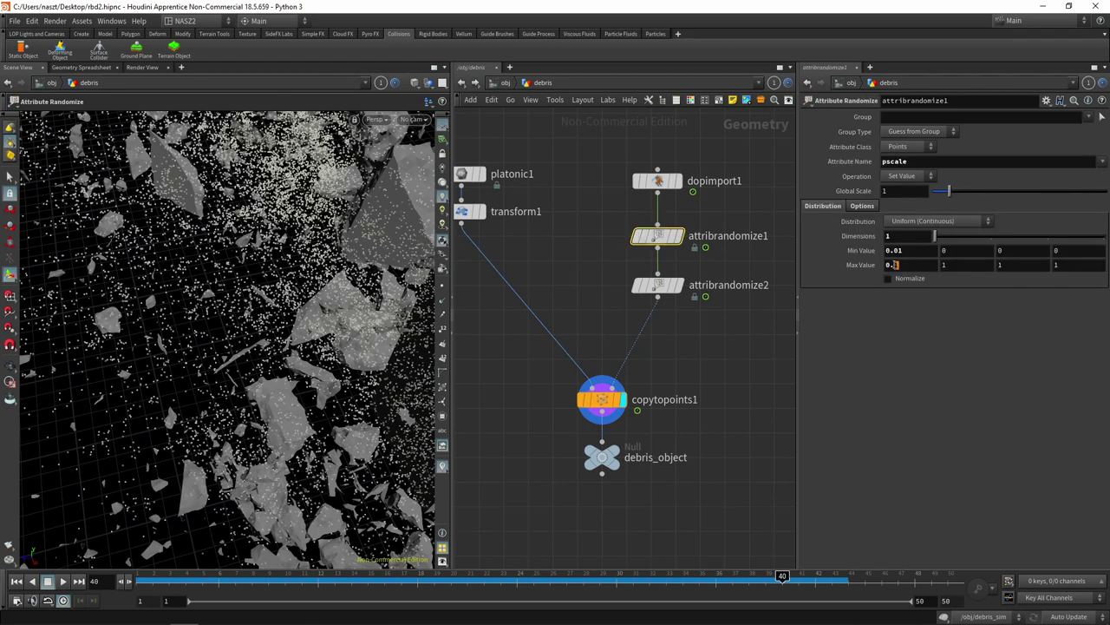
pyautogui.press('Return')
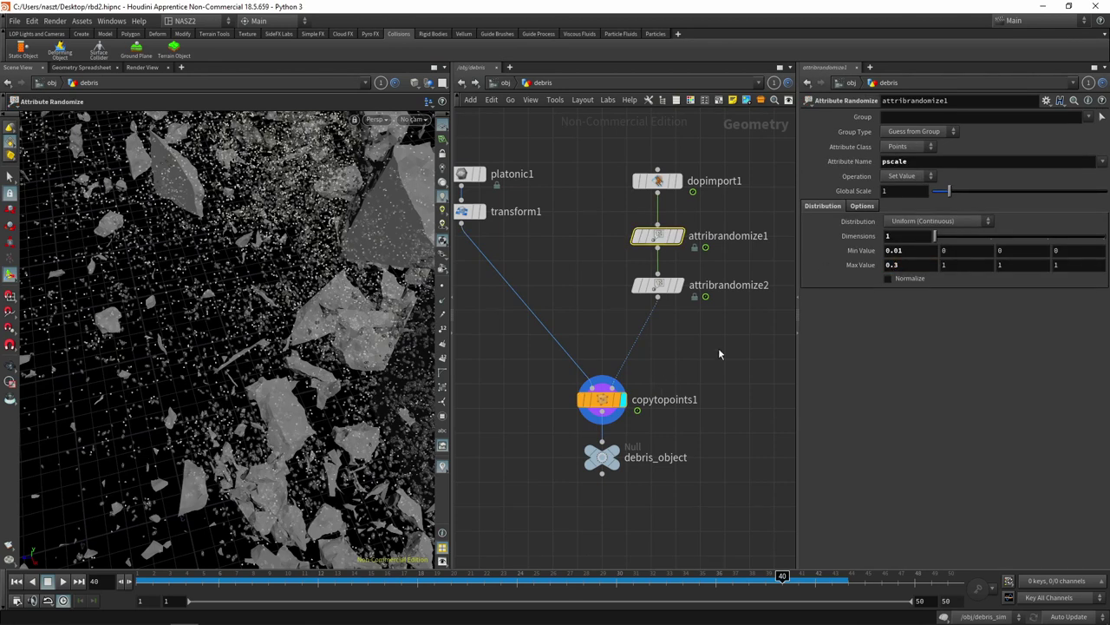
pyautogui.press('Escape')
pyautogui.moveTo(225, 260)
pyautogui.mouseDown()
pyautogui.moveTo(269, 285)
pyautogui.moveTo(429, 278)
pyautogui.mouseUp()
pyautogui.press('Escape')
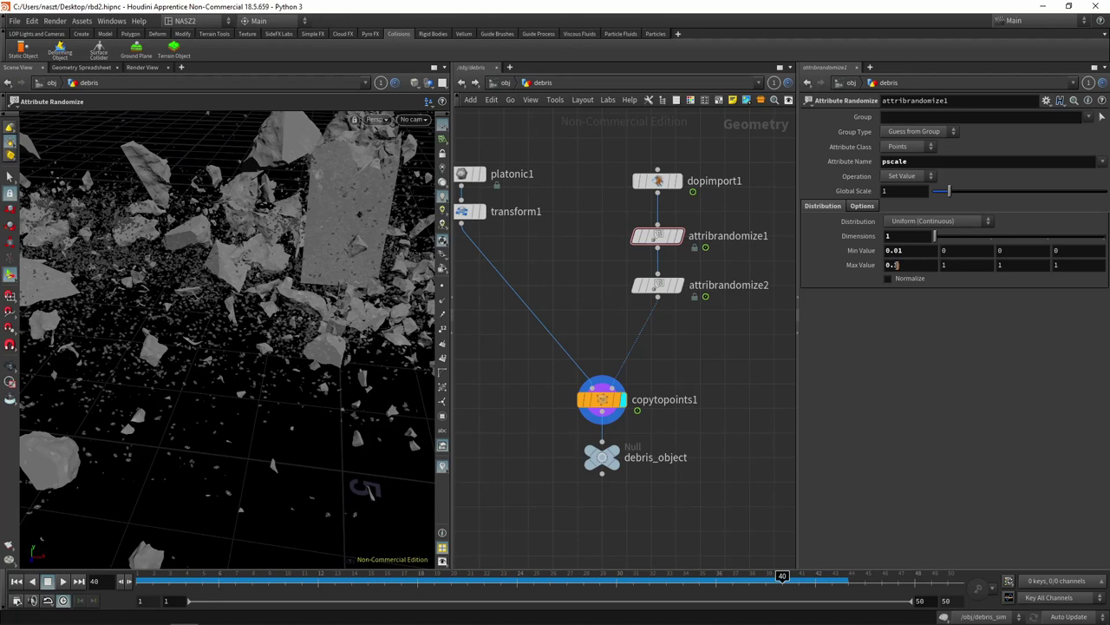
pyautogui.write('0.15')
pyautogui.press('Return')
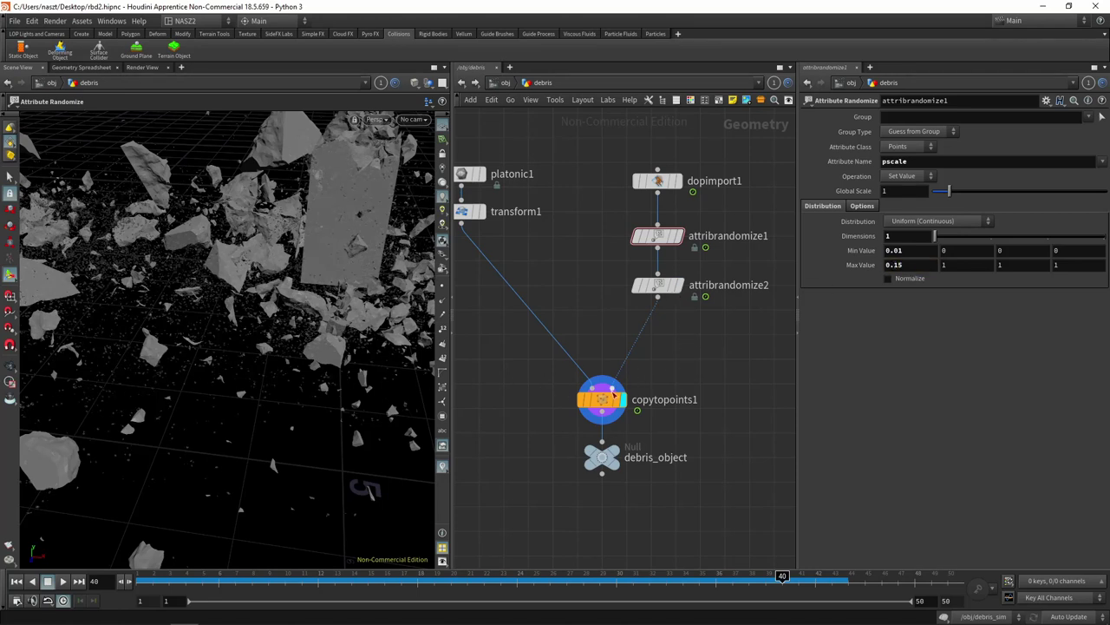
# - Select copytopoints1 and go up to the object-level network
pyautogui.click(613, 395)
pyautogui.click(507, 82)
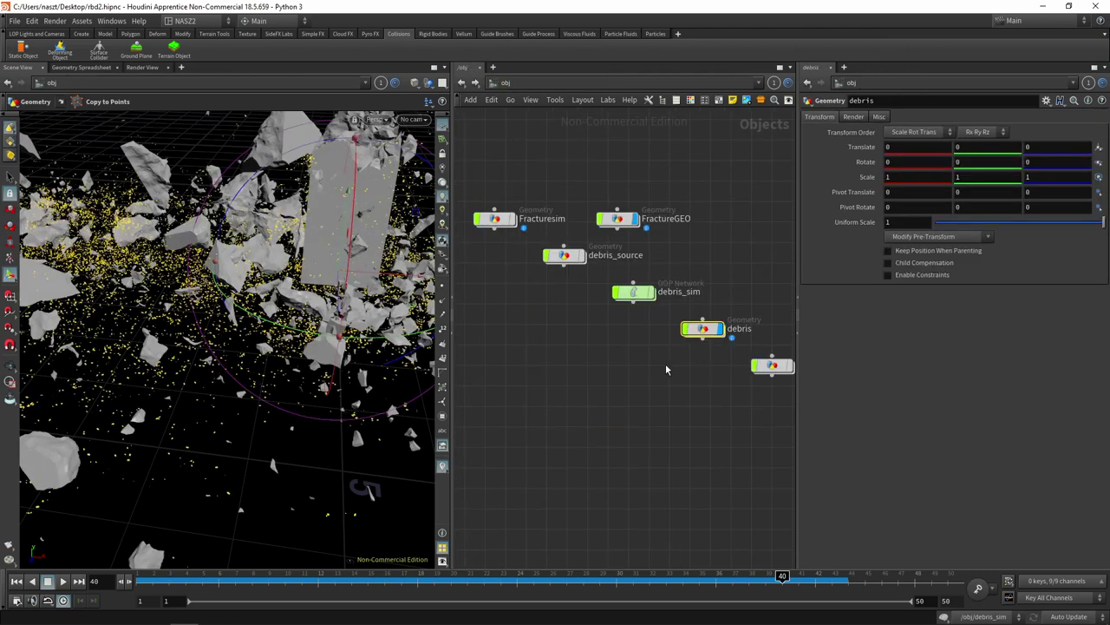
pyautogui.moveTo(249, 374); pyautogui.dragTo(295, 232)
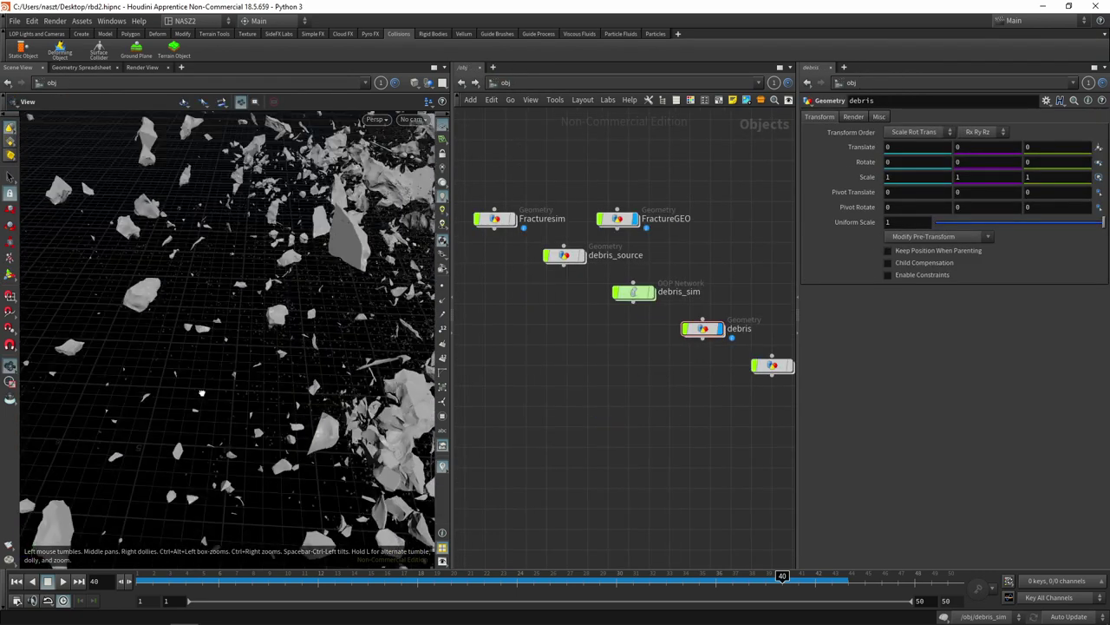
pyautogui.click(415, 83)
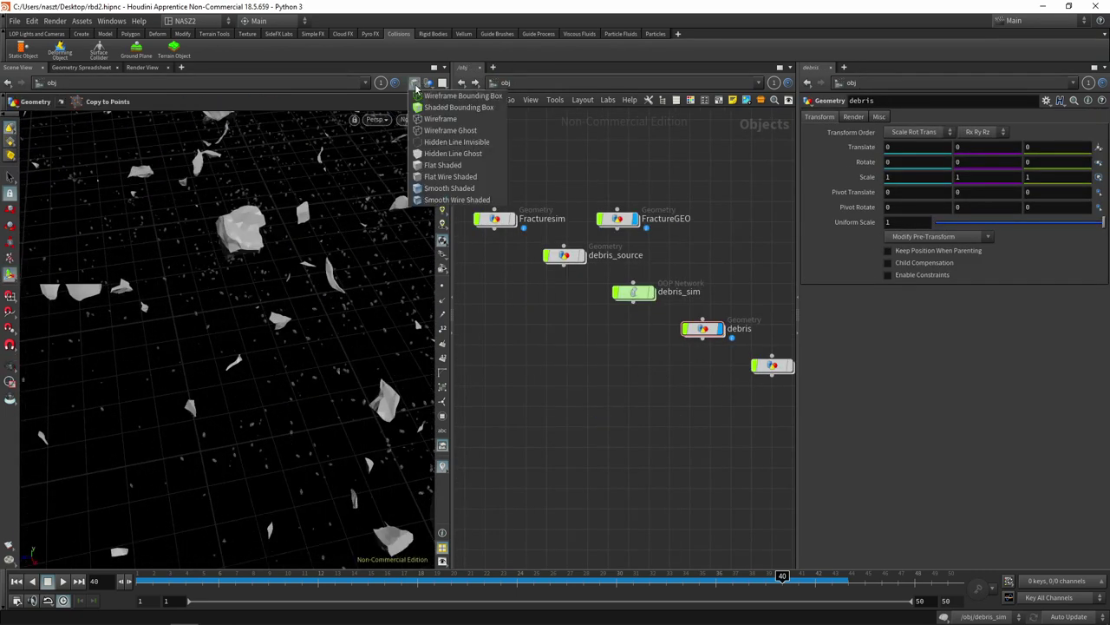
pyautogui.click(443, 165)
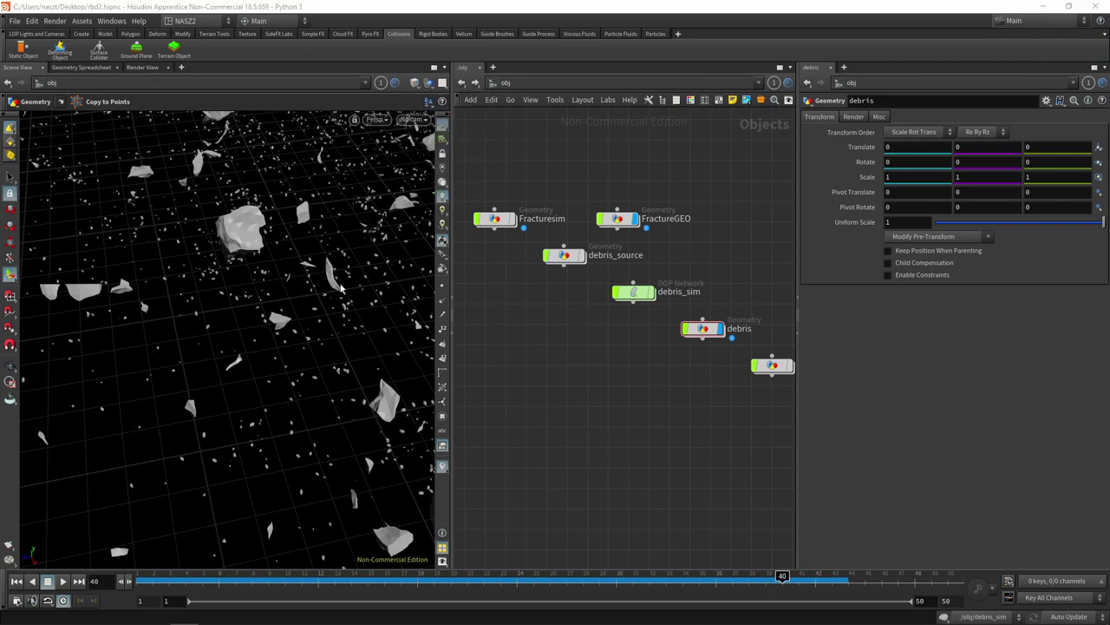
pyautogui.moveTo(260, 286)
pyautogui.mouseDown()
pyautogui.moveTo(308, 332)
pyautogui.moveTo(246, 271)
pyautogui.moveTo(161, 319)
pyautogui.moveTo(273, 292)
pyautogui.moveTo(114, 296)
pyautogui.moveTo(174, 294)
pyautogui.moveTo(171, 282)
pyautogui.moveTo(331, 318)
pyautogui.mouseUp()
pyautogui.scroll(-5, 258, 314)
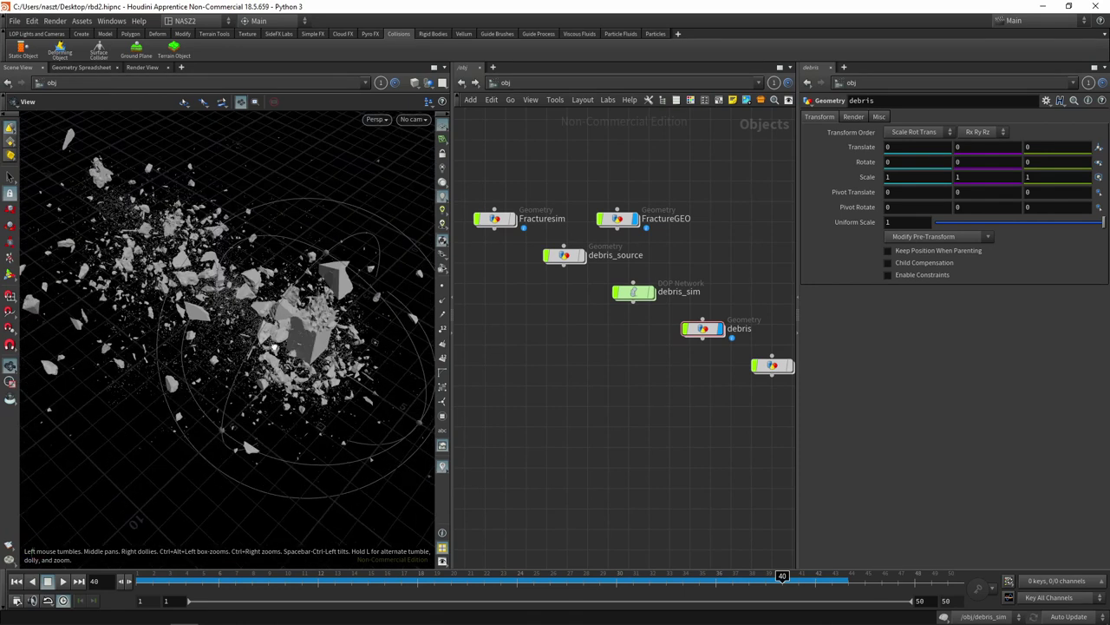
pyautogui.press('Return')
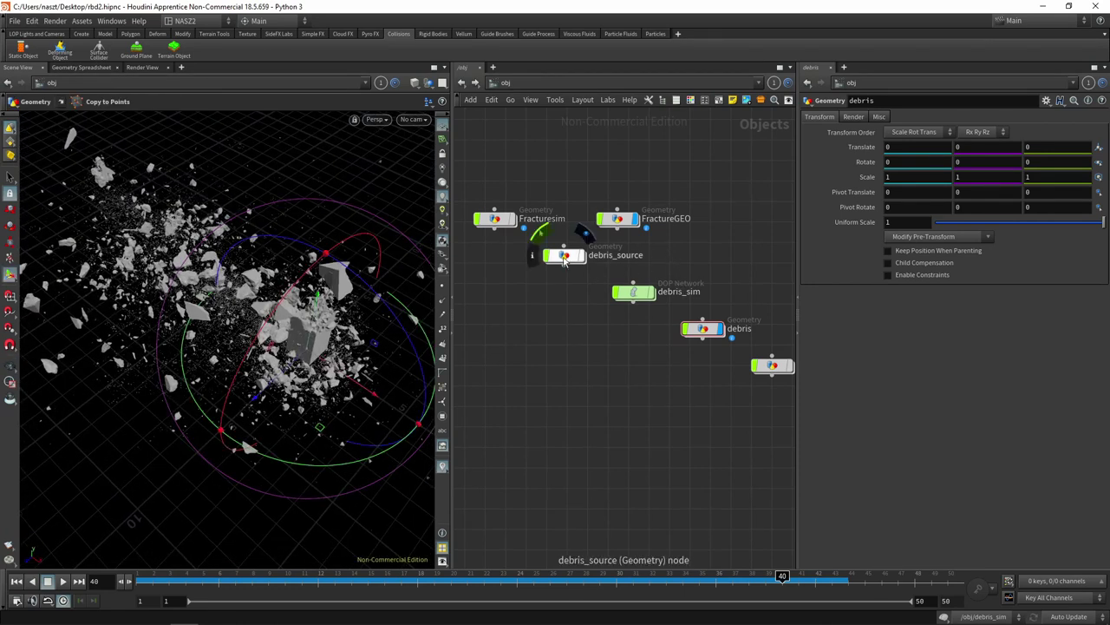
# - In debris_sim, set popsource1's Const. Birth Rate to 500 and replay the simulation to frame 31
pyautogui.doubleClick(624, 295)
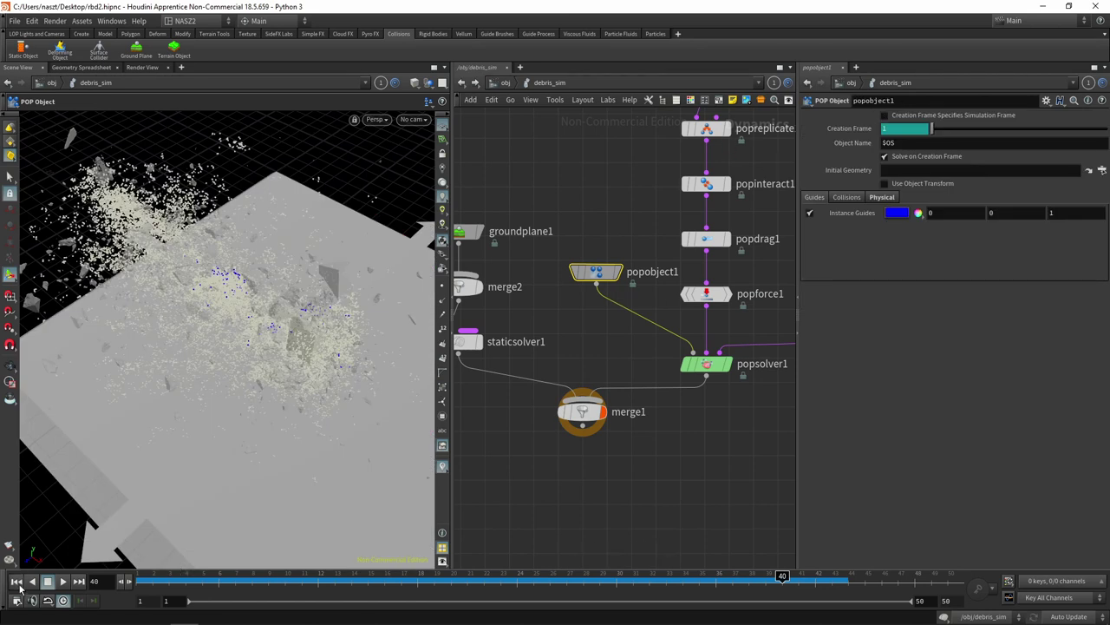
pyautogui.click(15, 580)
pyautogui.moveTo(763, 153)
pyautogui.mouseDown(button='middle')
pyautogui.moveTo(705, 218)
pyautogui.moveTo(646, 230)
pyautogui.mouseUp(button='middle')
pyautogui.click(718, 150)
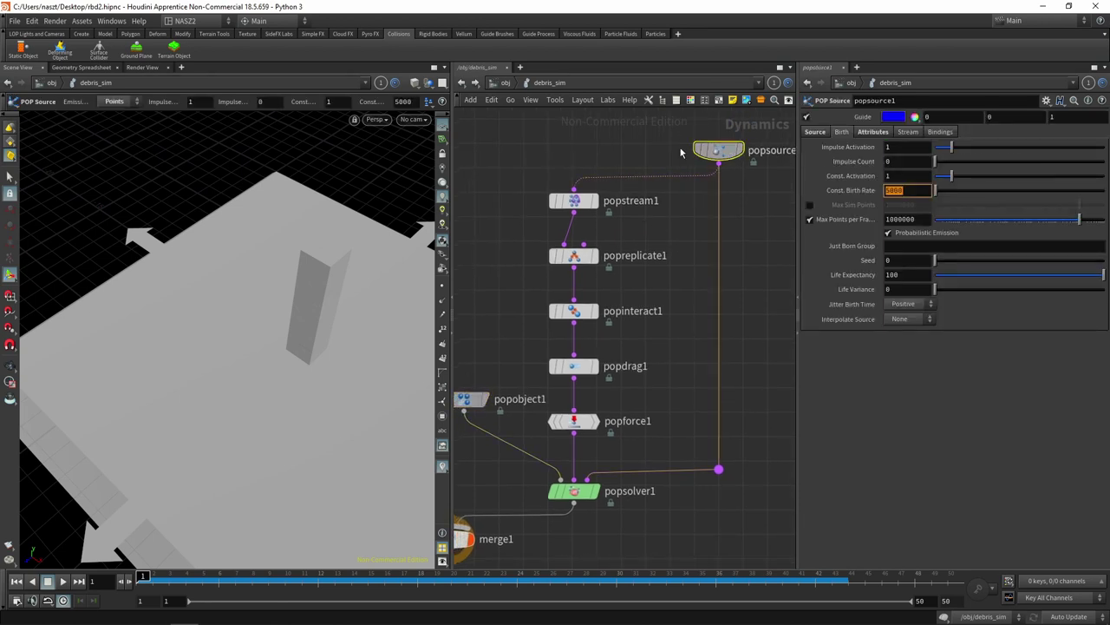
pyautogui.write('50')
pyautogui.press('Return')
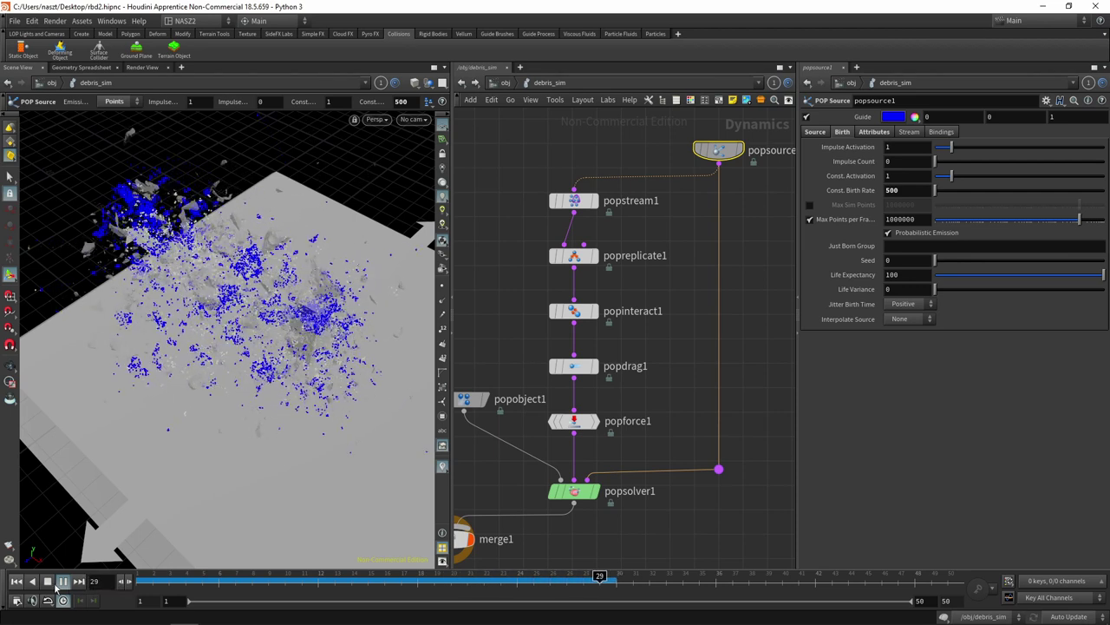
pyautogui.click(62, 580)
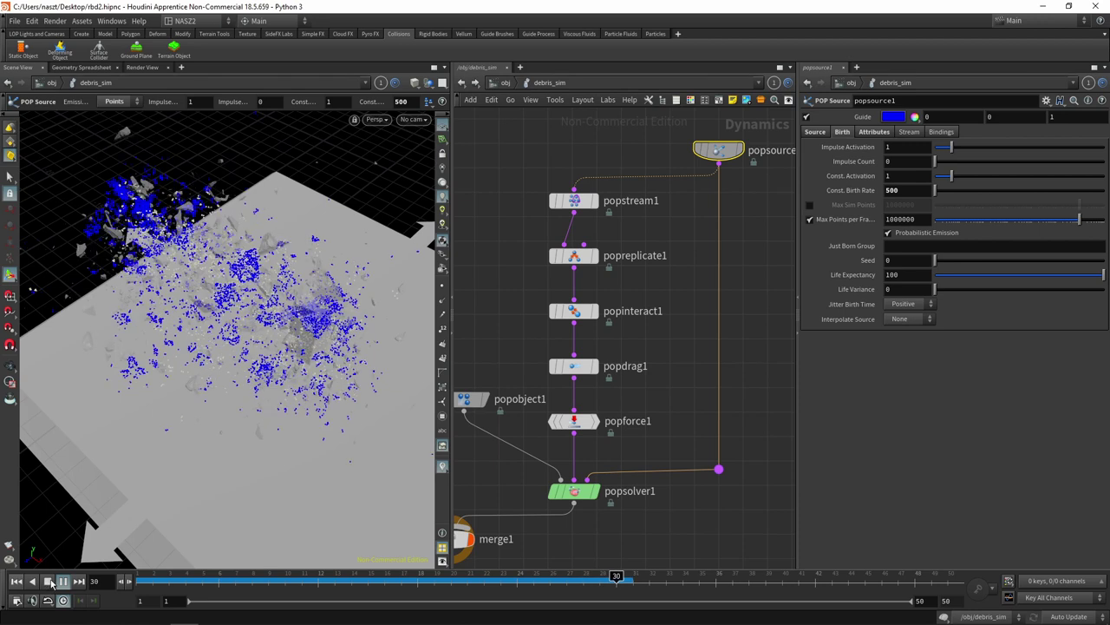
pyautogui.click(505, 83)
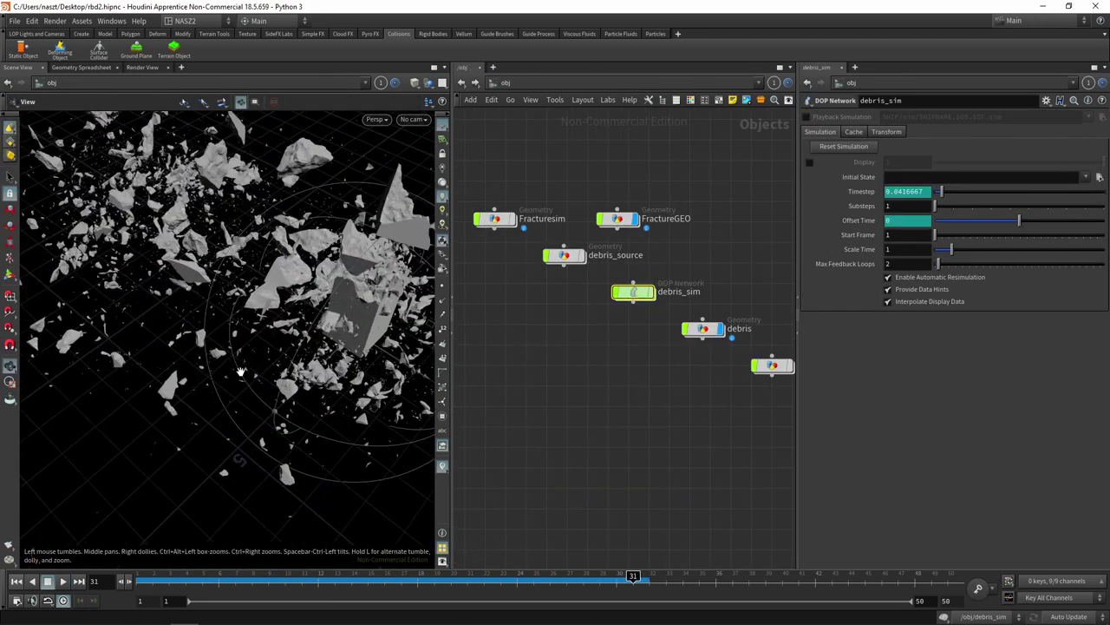
# - Orbit closer around the debris cluster and move the debris node higher in the network
pyautogui.scroll(4, 347, 364)
pyautogui.scroll(3, 347, 364)
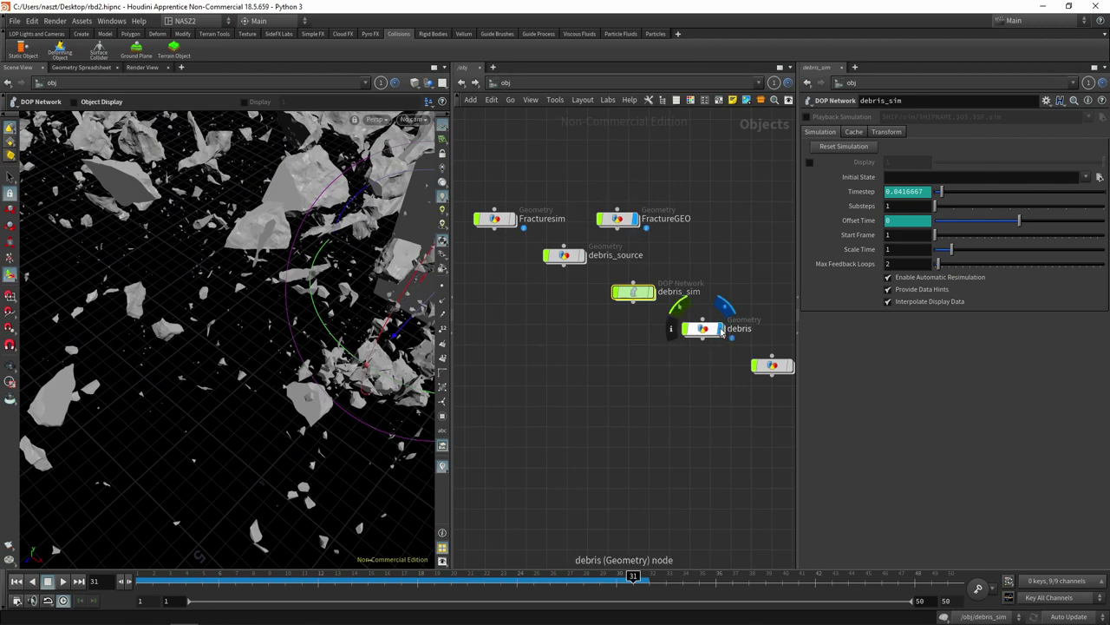
pyautogui.moveTo(260, 286)
pyautogui.mouseDown()
pyautogui.moveTo(226, 270)
pyautogui.moveTo(273, 227)
pyautogui.moveTo(295, 321)
pyautogui.moveTo(315, 301)
pyautogui.moveTo(141, 299)
pyautogui.moveTo(232, 310)
pyautogui.mouseUp()
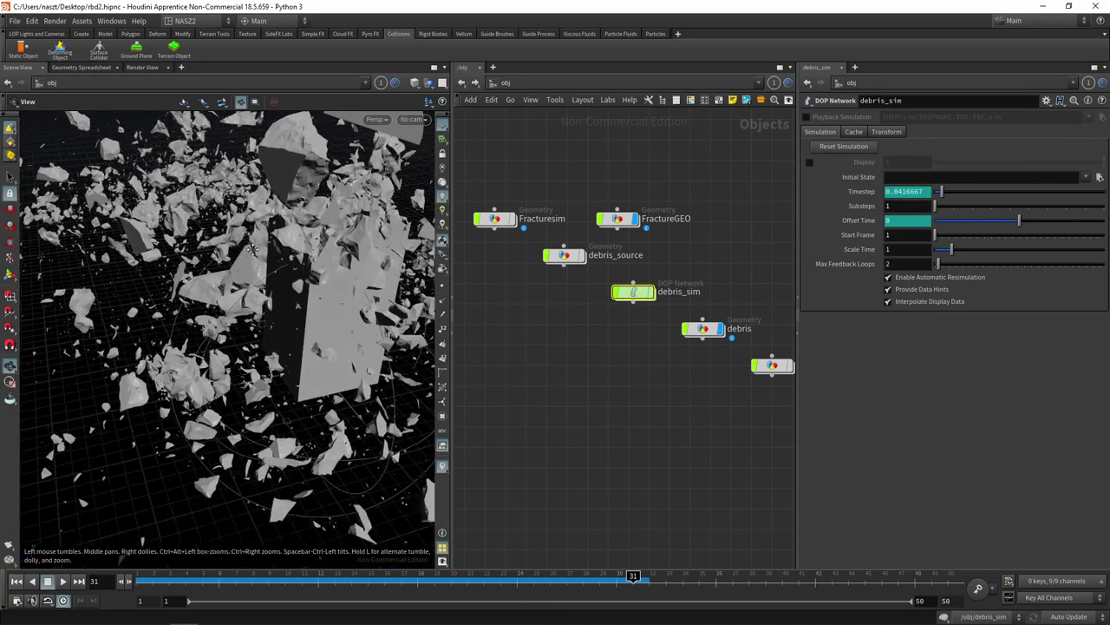
pyautogui.moveTo(232, 309); pyautogui.dragTo(251, 301)
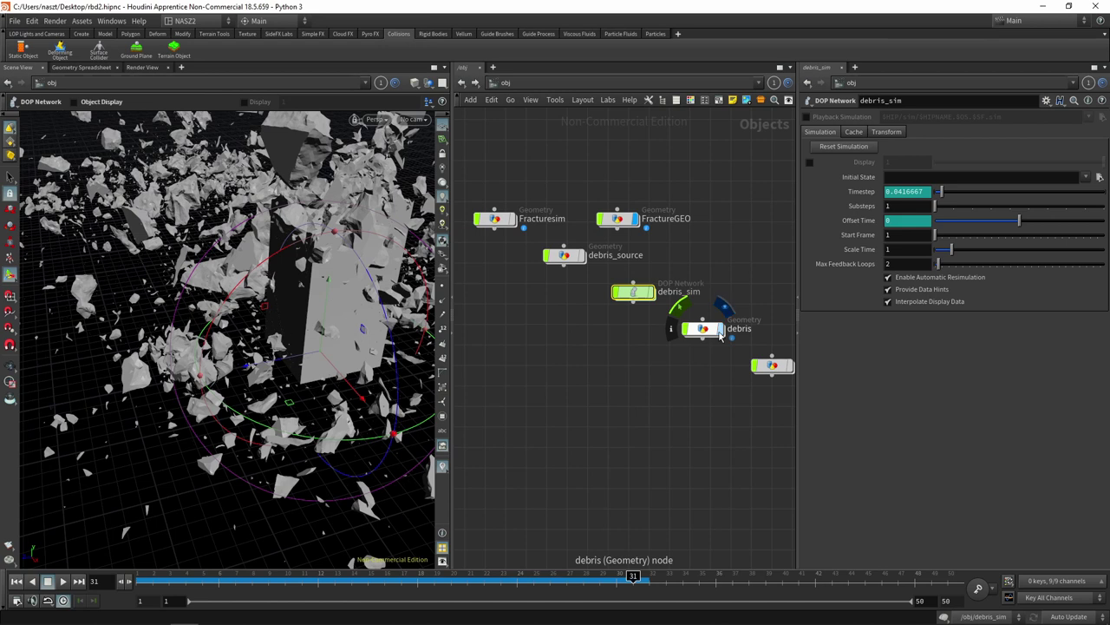
pyautogui.moveTo(704, 328)
pyautogui.moveTo(252, 347)
pyautogui.mouseDown()
pyautogui.moveTo(184, 362)
pyautogui.moveTo(225, 330)
pyautogui.mouseUp()
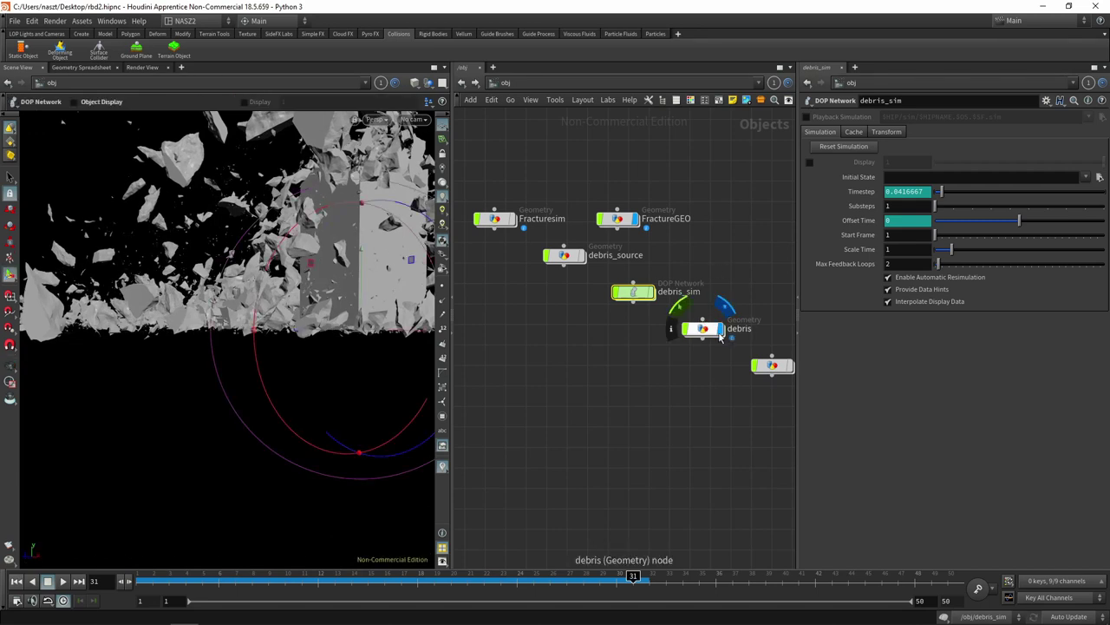
pyautogui.moveTo(736, 339); pyautogui.dragTo(744, 252)
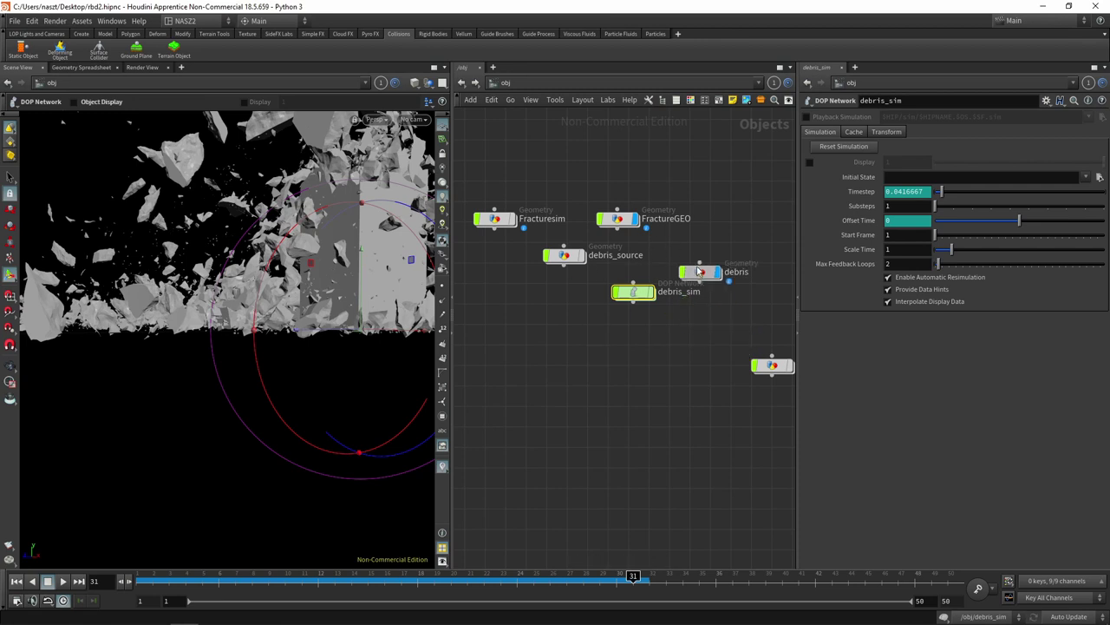
# - Look inside Fracturesim and FractureGEO, then enter the debris network and select copytopoints1
pyautogui.click(623, 221)
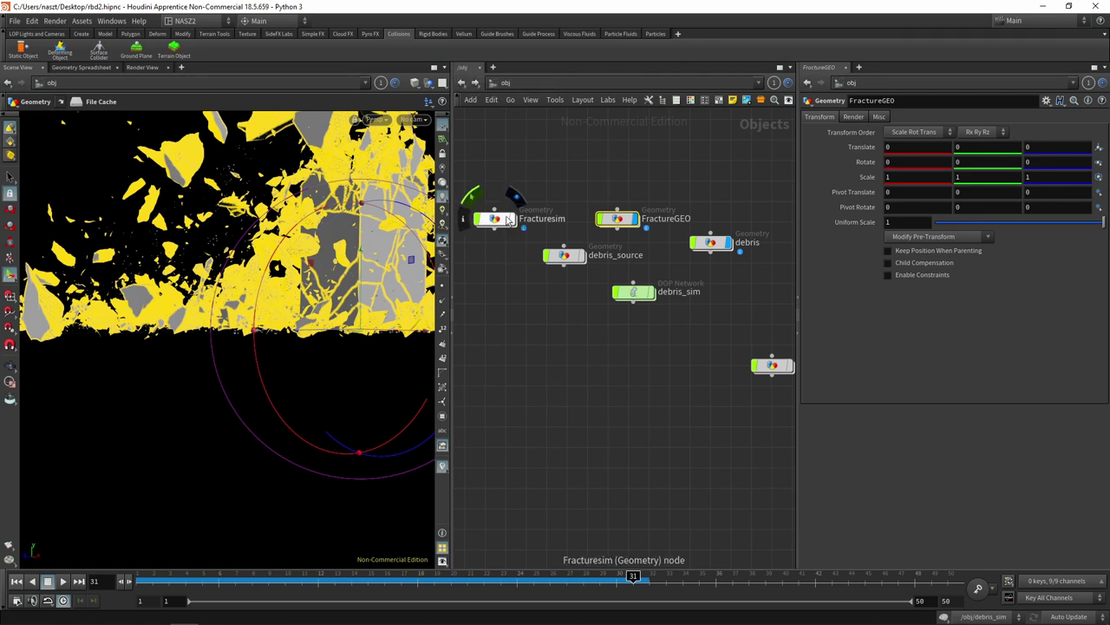
pyautogui.doubleClick(503, 219)
pyautogui.click(596, 347)
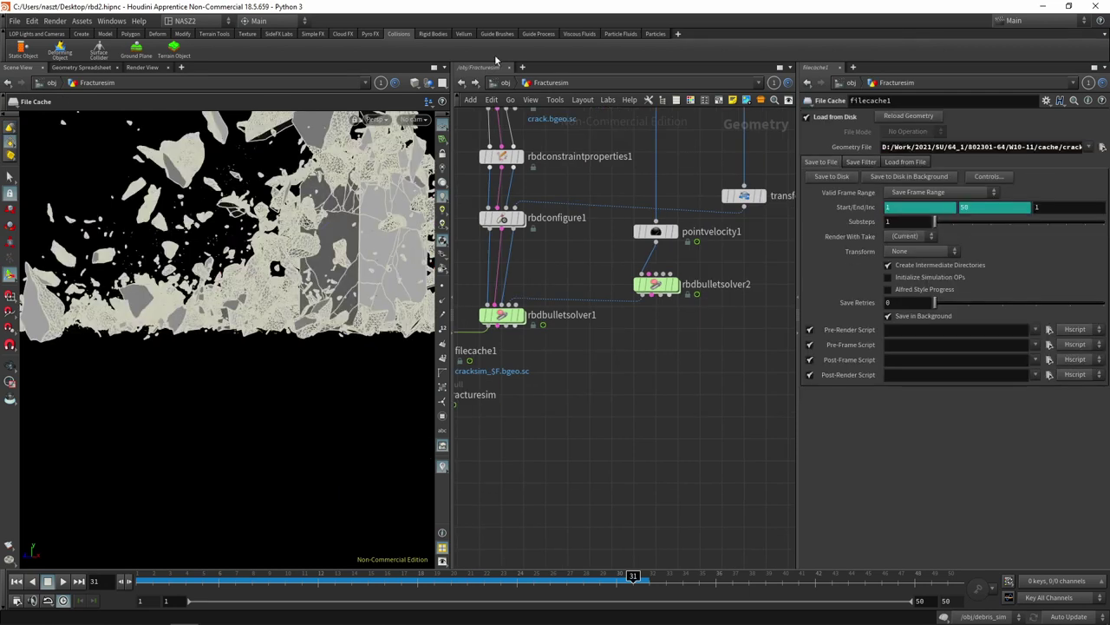
pyautogui.click(506, 84)
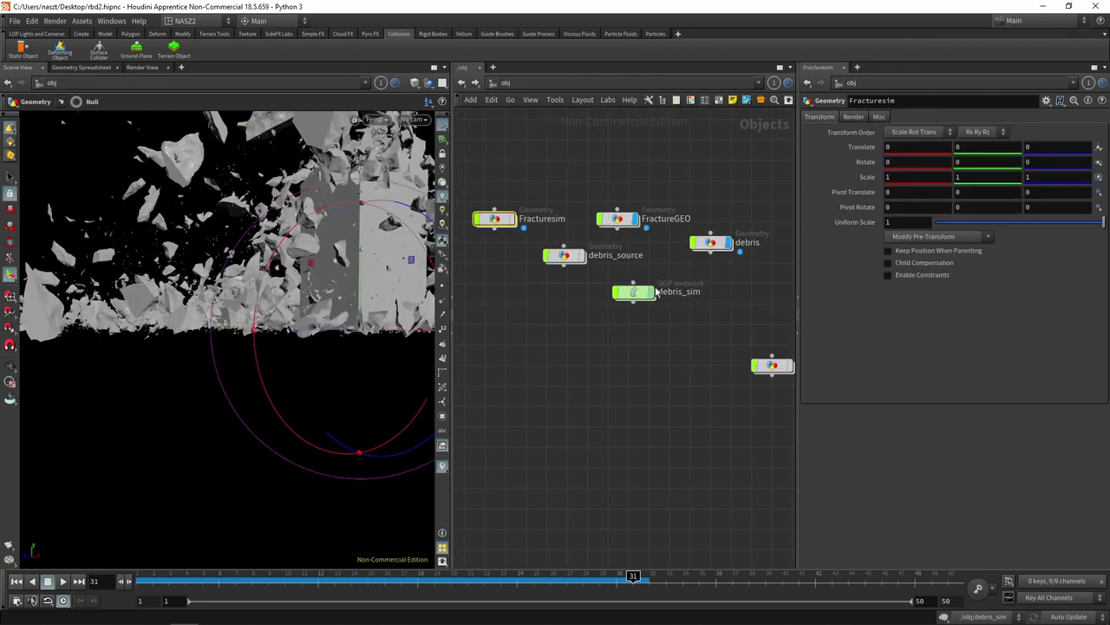
pyautogui.doubleClick(618, 220)
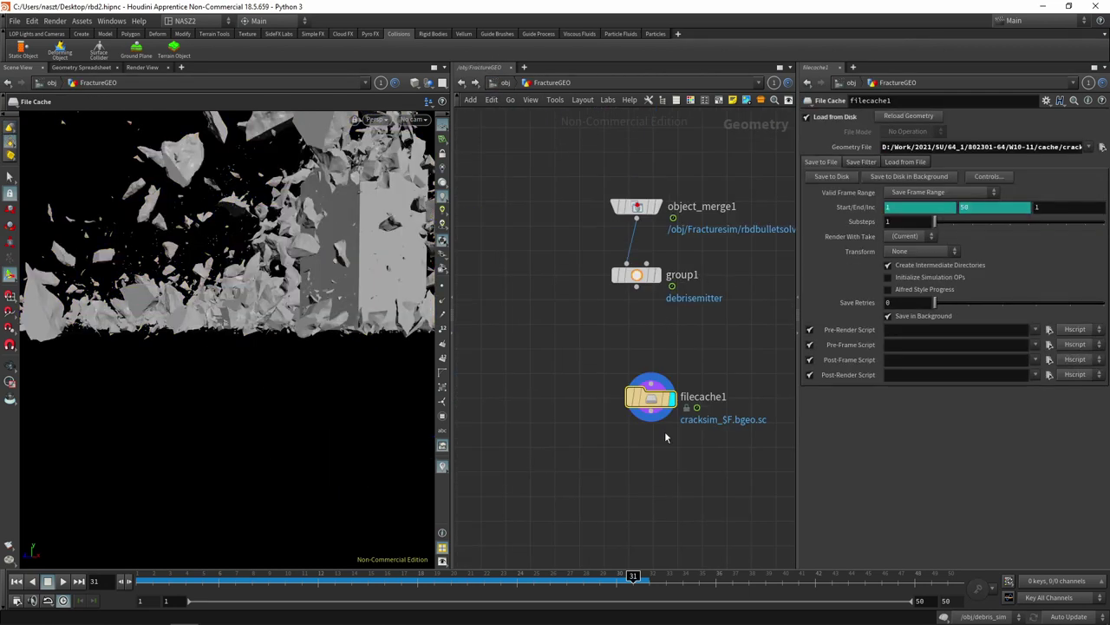
pyautogui.click(505, 83)
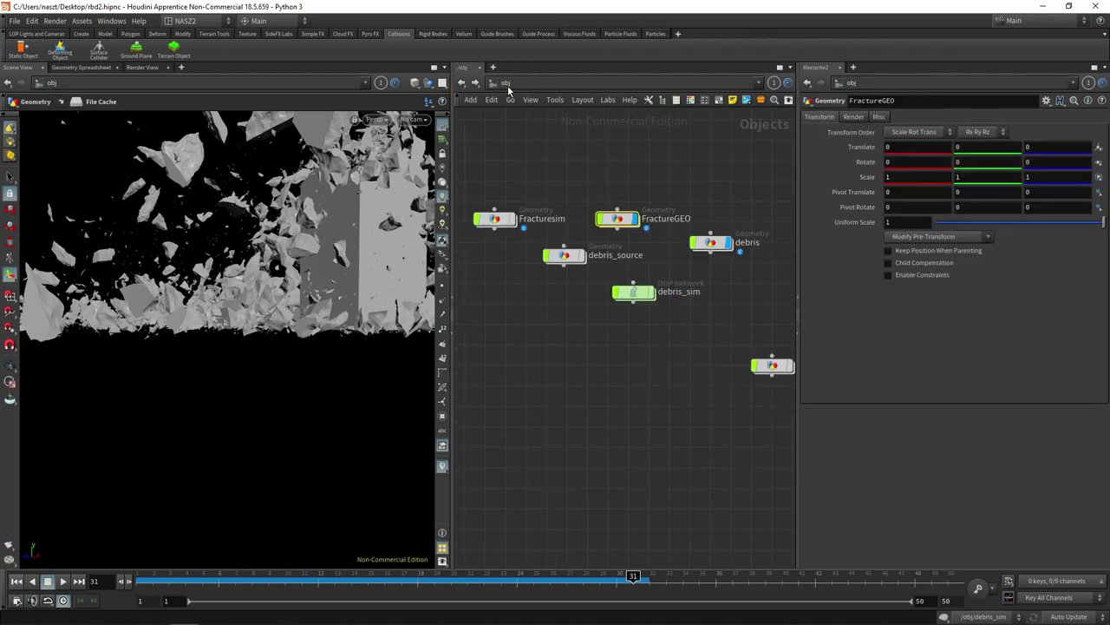
pyautogui.doubleClick(672, 245)
pyautogui.click(607, 401)
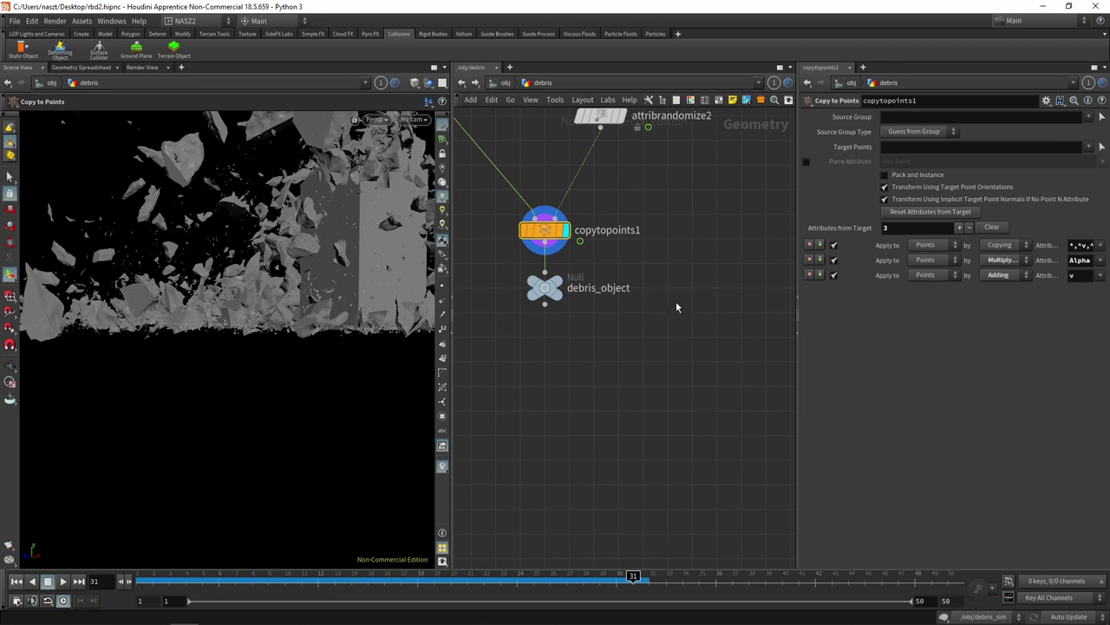
# - Add a ROP Geometry Output node fed by copytopoints1
pyautogui.press('Tab')
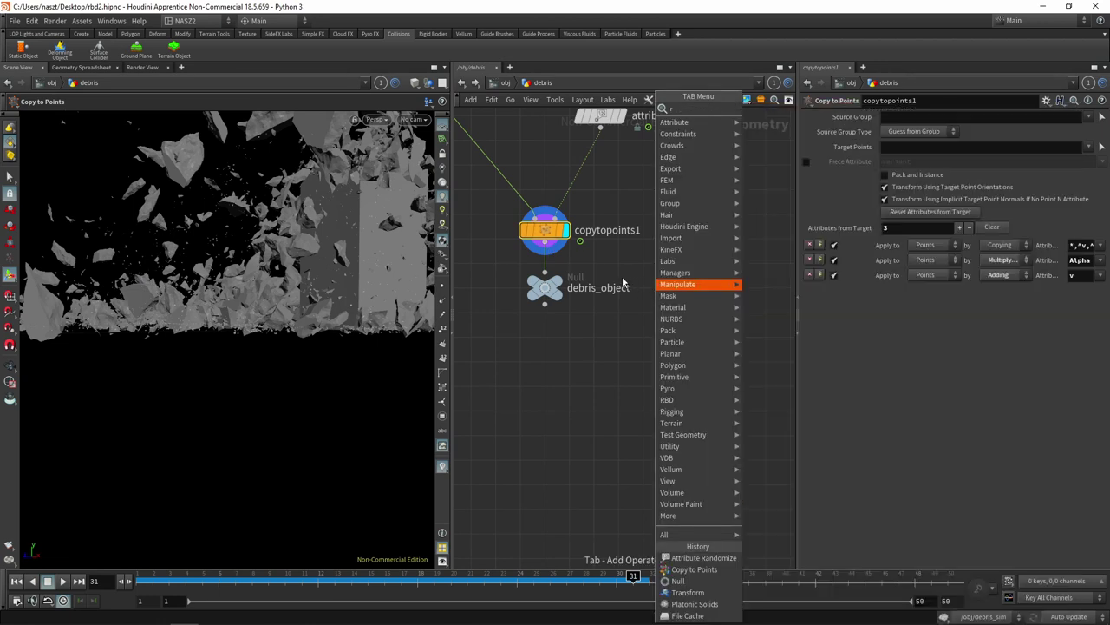
pyautogui.write('rop')
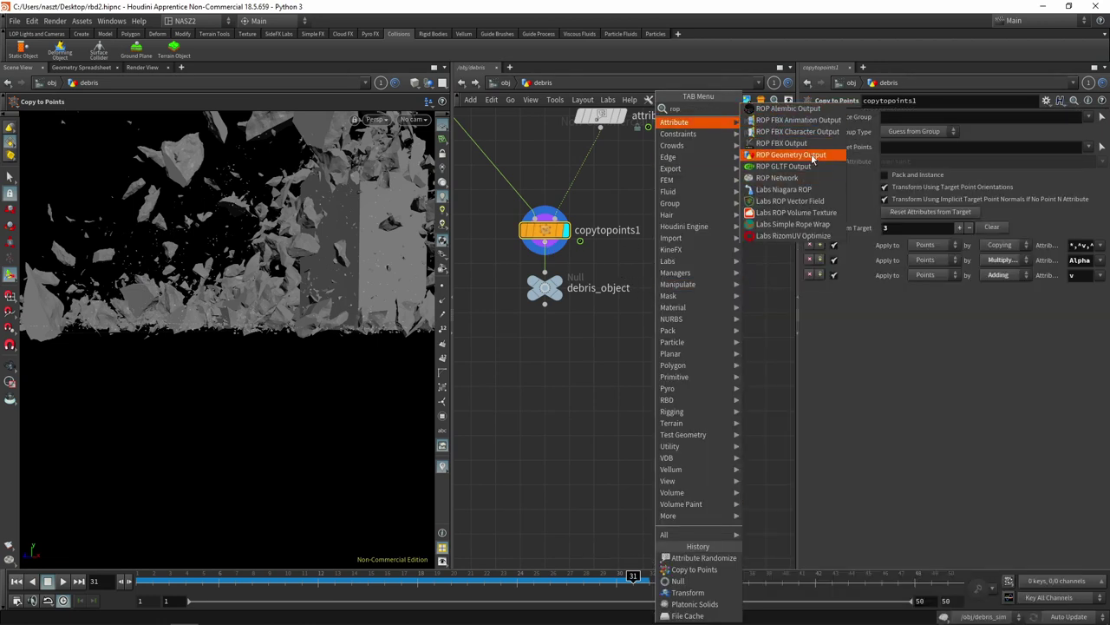
pyautogui.click(797, 156)
pyautogui.click(673, 268)
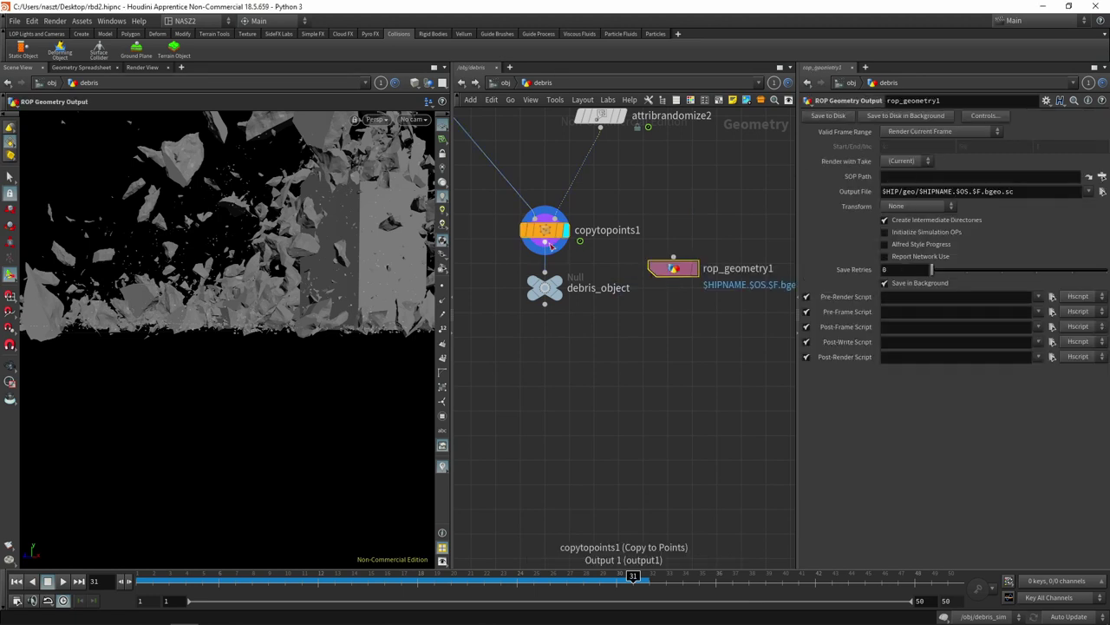
pyautogui.click(701, 263)
# - Set rop_geometry1's output file to $HIP/geo/debrisgeo_$F.bgeo.sc
pyautogui.doubleClick(1007, 191)
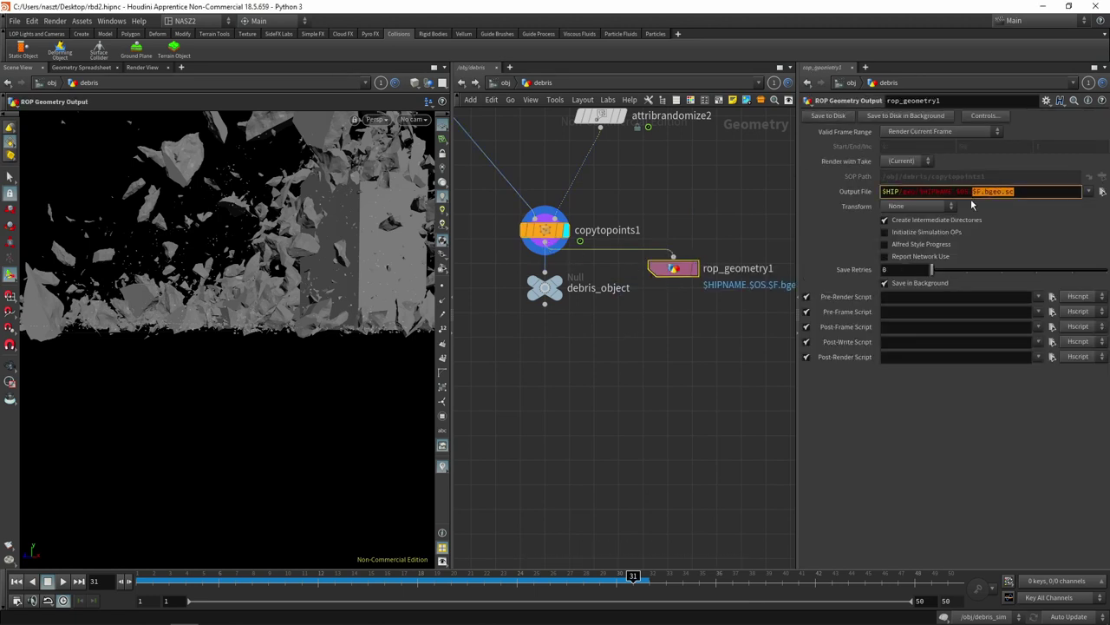
pyautogui.click(1100, 192)
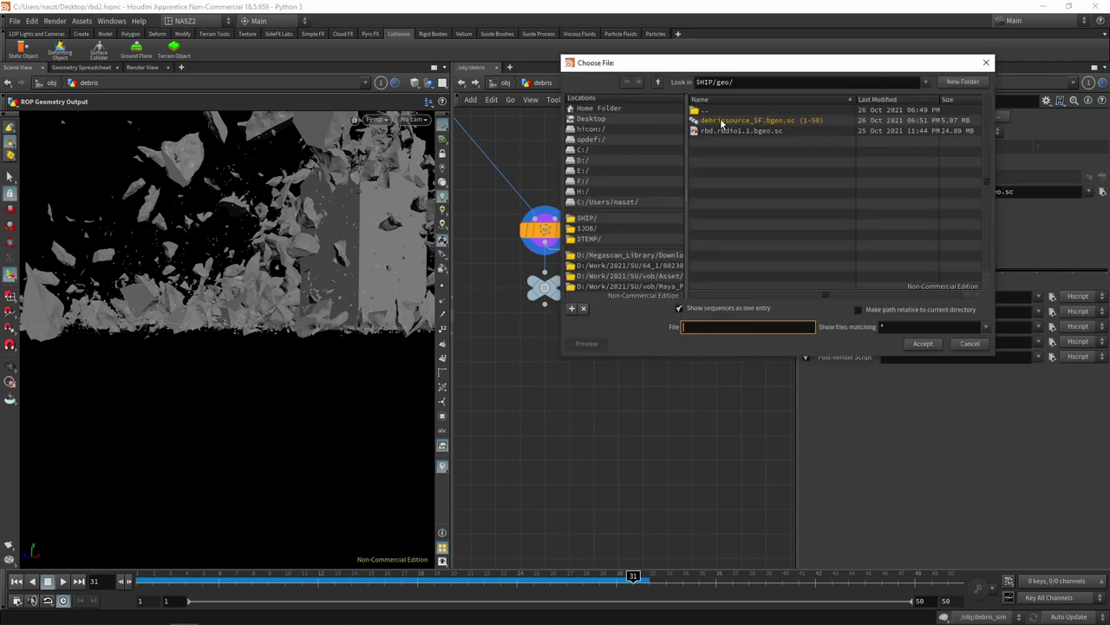
pyautogui.click(718, 123)
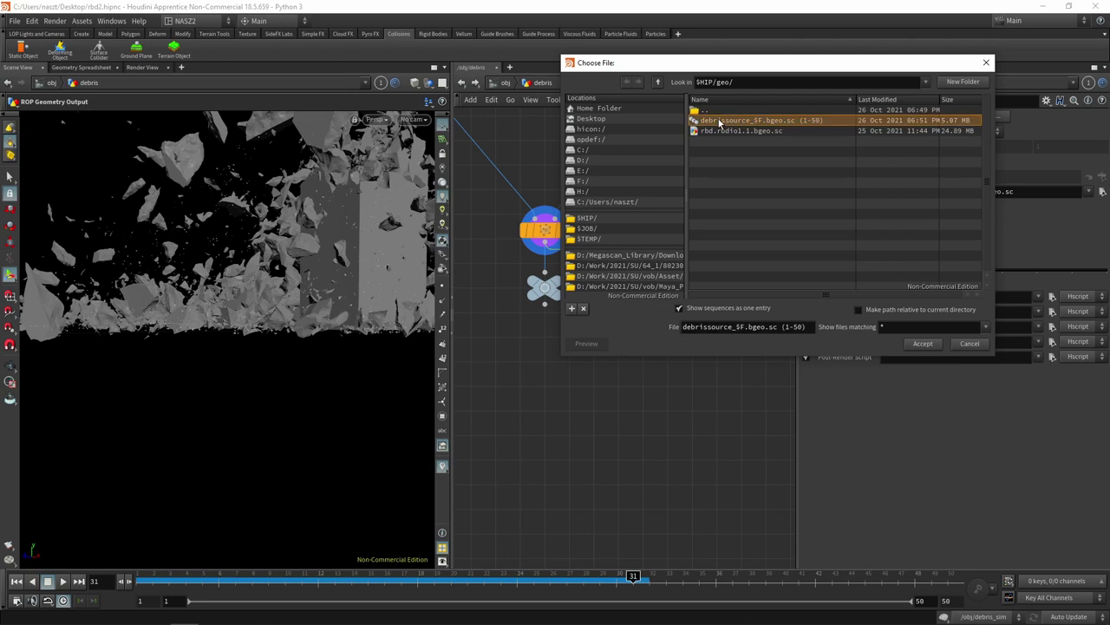
pyautogui.click(736, 327)
pyautogui.write('ge')
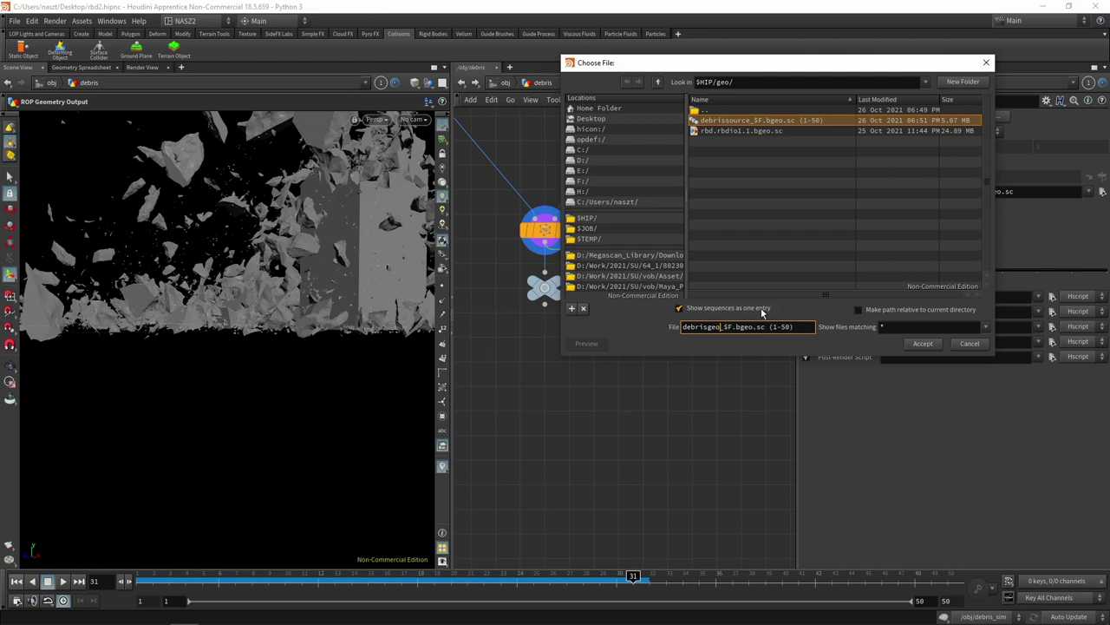
pyautogui.press('Tab')
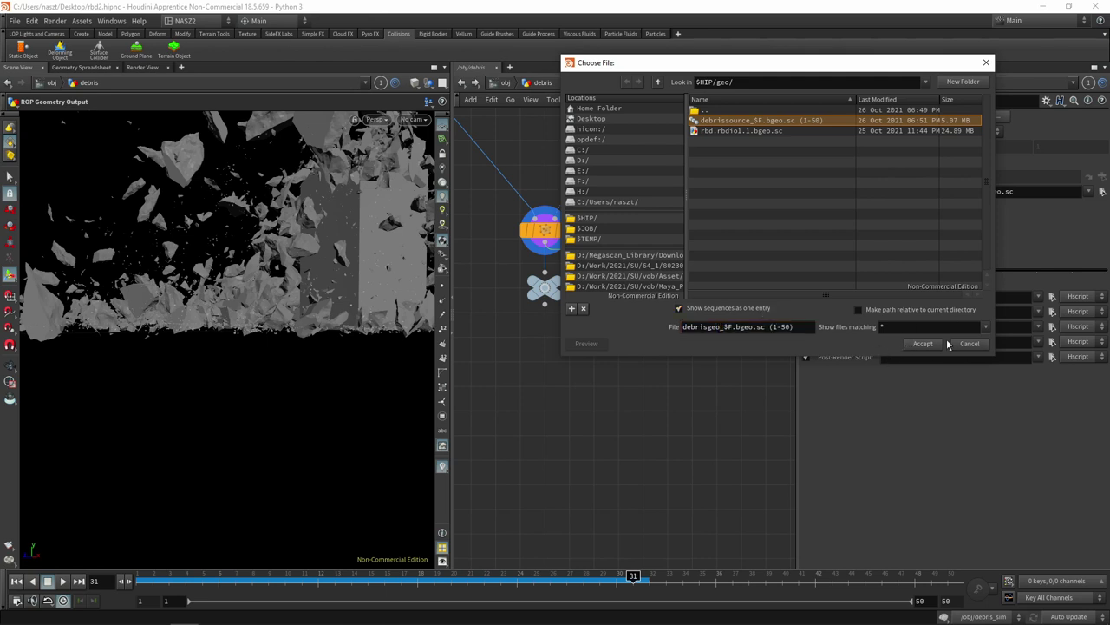
pyautogui.click(933, 344)
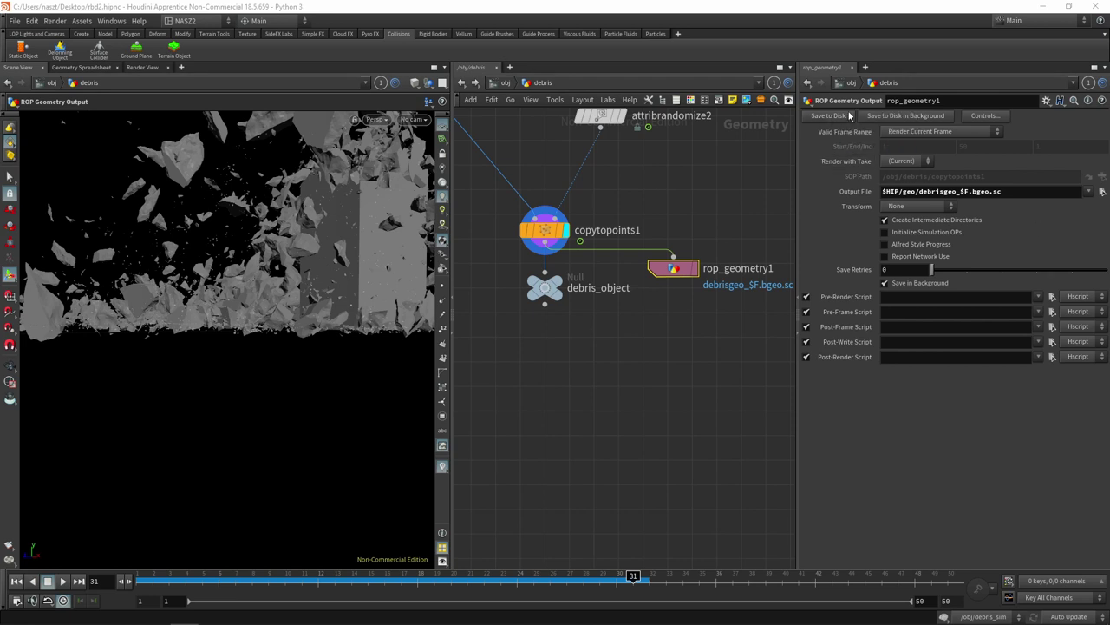
# - Set the frame range to render frames 1–50 and save the sequence to disk
pyautogui.click(932, 134)
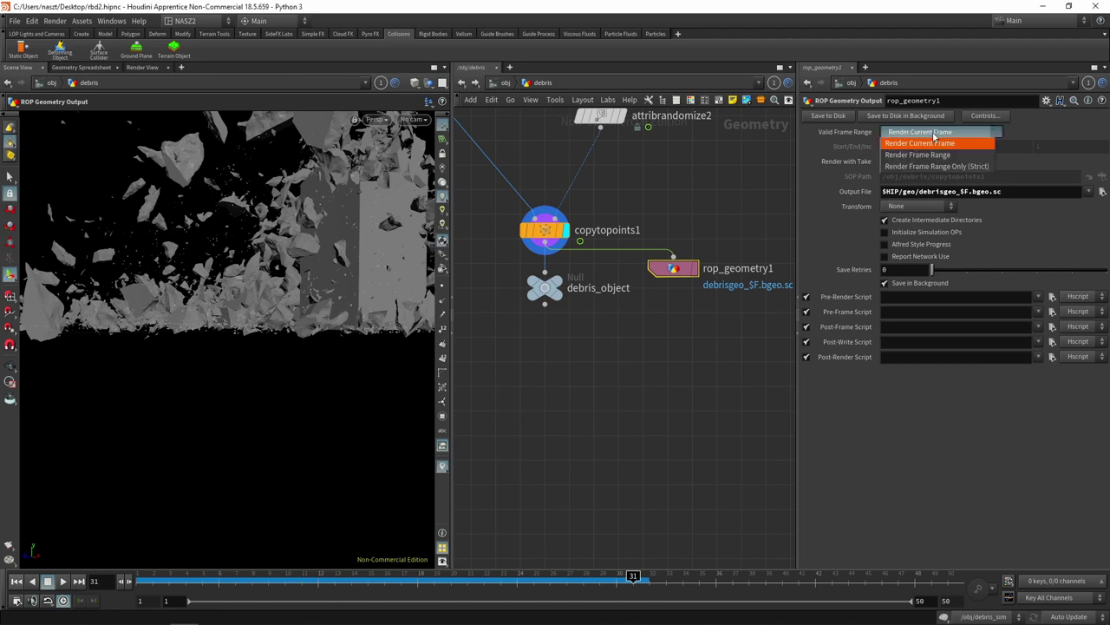
pyautogui.click(939, 160)
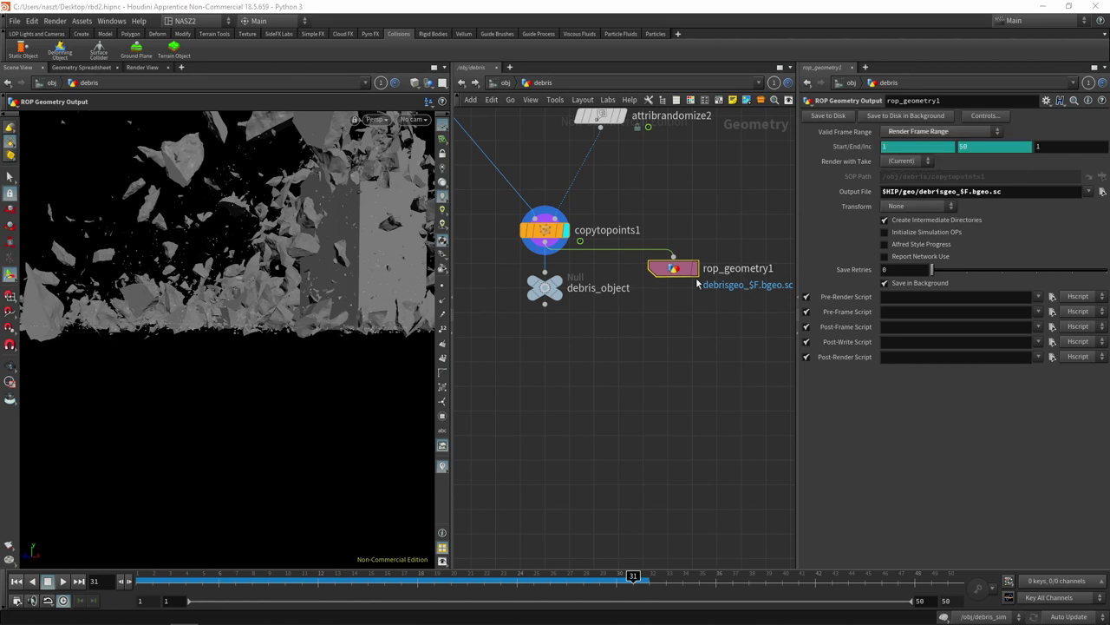
pyautogui.click(824, 121)
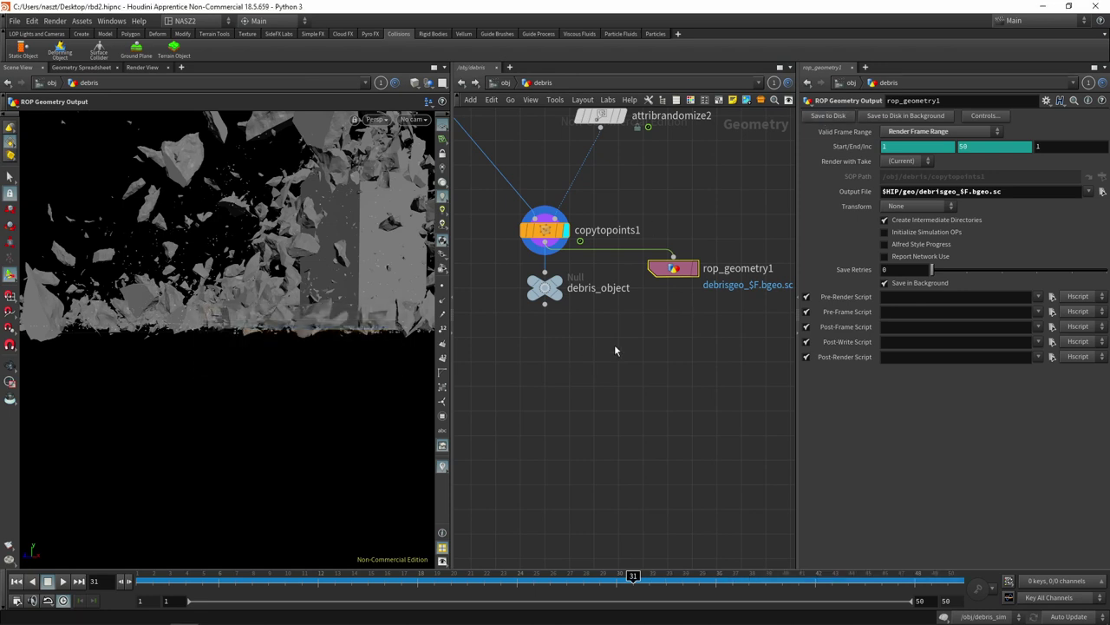
pyautogui.press('Tab')
# - Add a file1 node that loads $HIP/geo/debrisgeo_$F.bgeo.sc and view the cached debris
pyautogui.write('f')
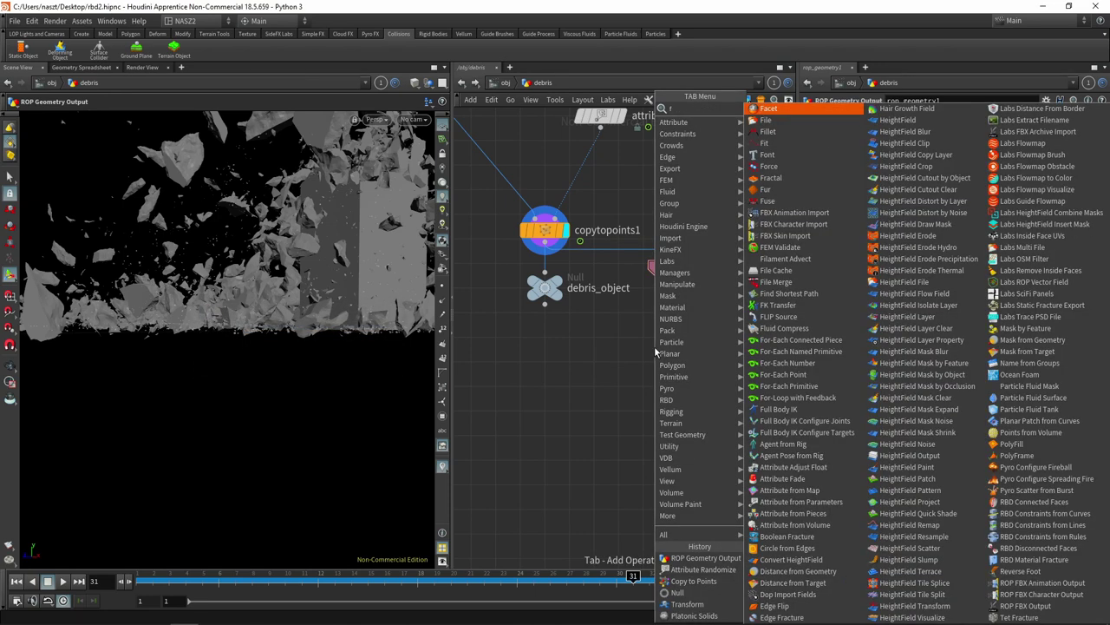
pyautogui.write('ile')
pyautogui.press('Return')
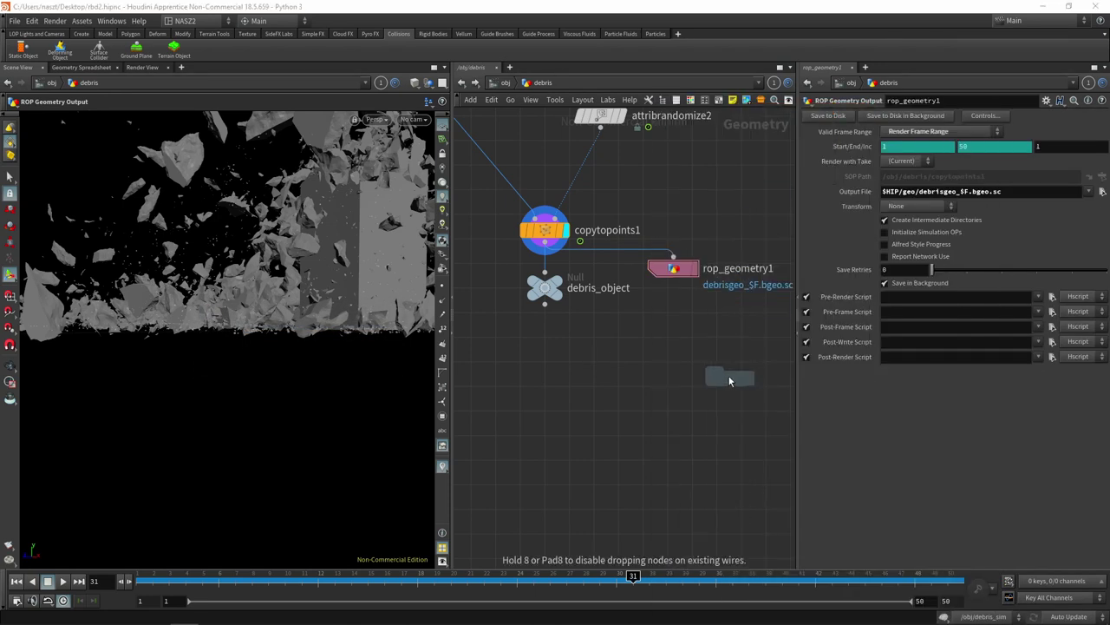
pyautogui.click(717, 343)
pyautogui.click(1086, 133)
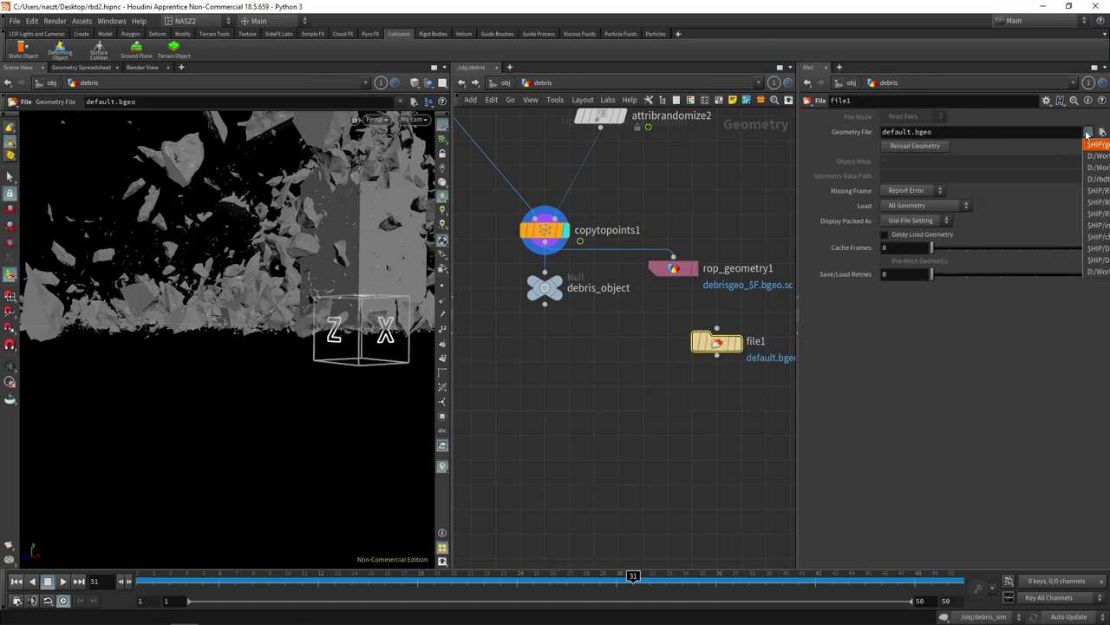
pyautogui.click(1103, 132)
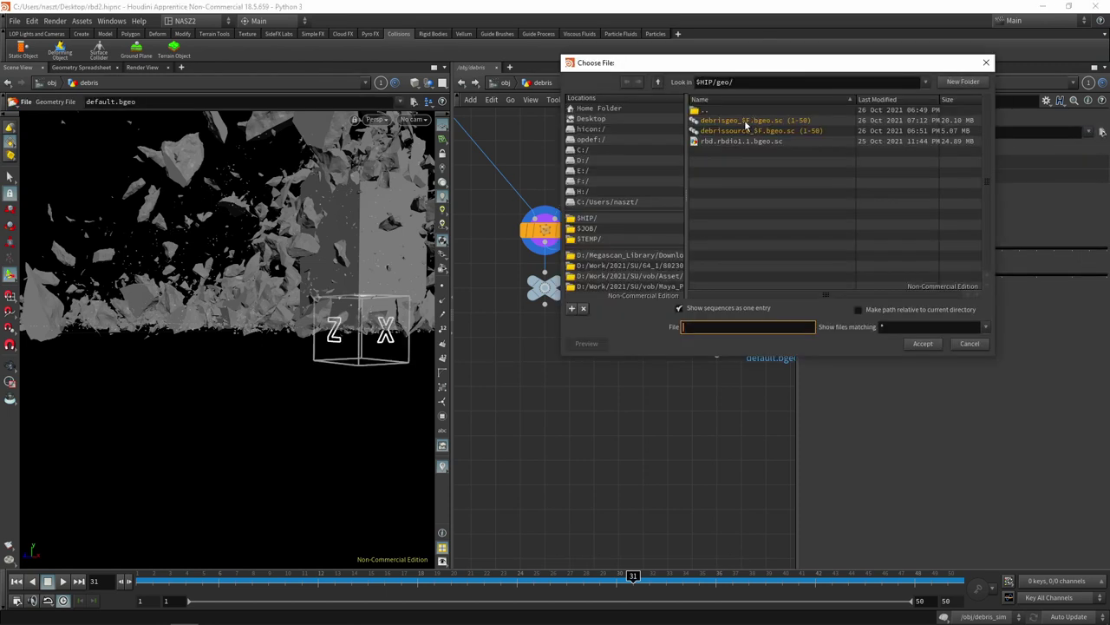
pyautogui.click(735, 121)
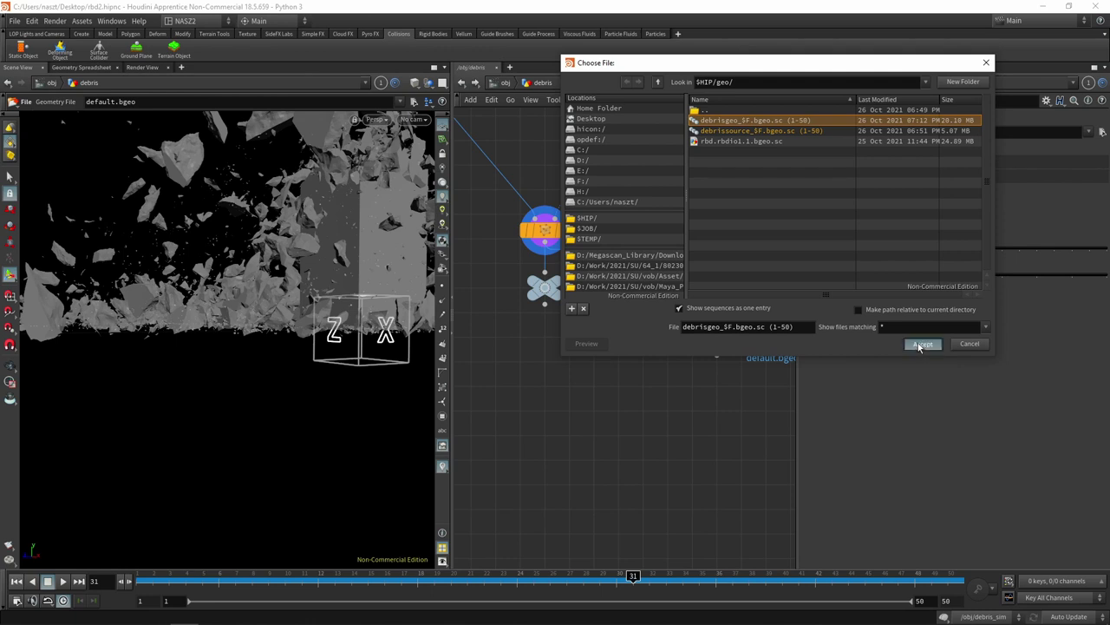
pyautogui.click(921, 344)
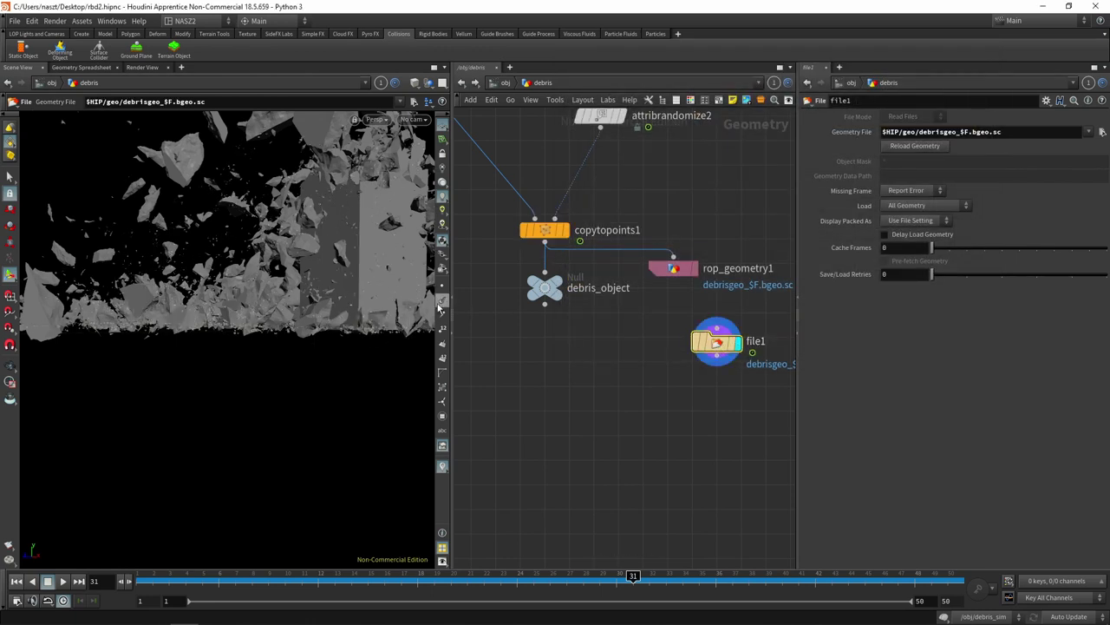
pyautogui.keyDown('alt'); pyautogui.moveTo(348, 322); pyautogui.dragTo(456, 297); pyautogui.keyUp('alt')
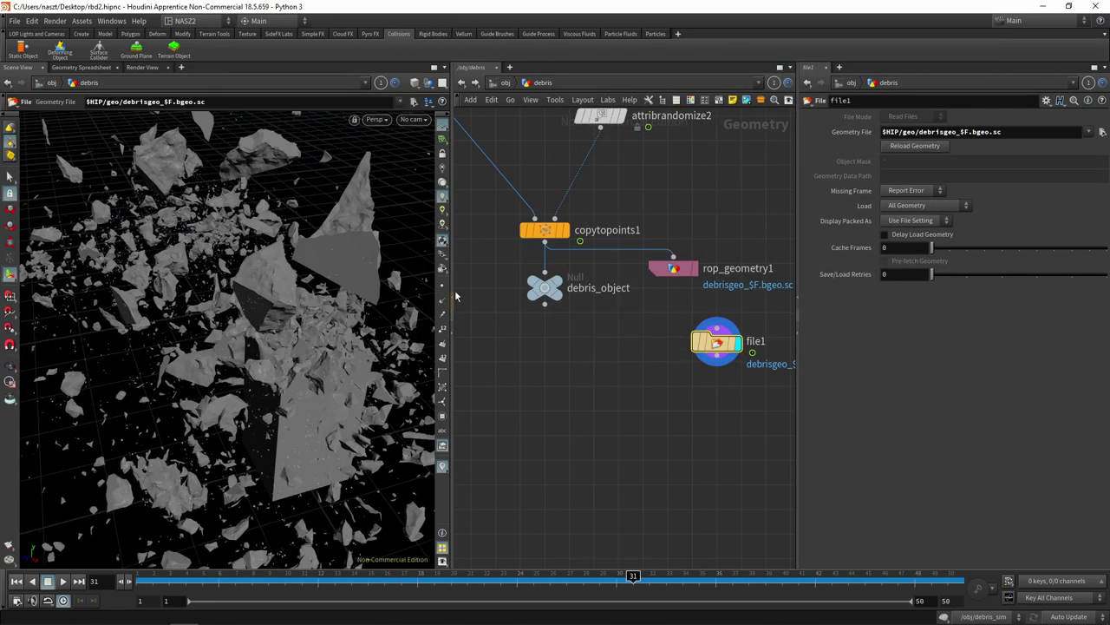
# - Back at /obj, drag groundplane_object1 beside the other nodes and apply Layout All (L)
pyautogui.click(505, 83)
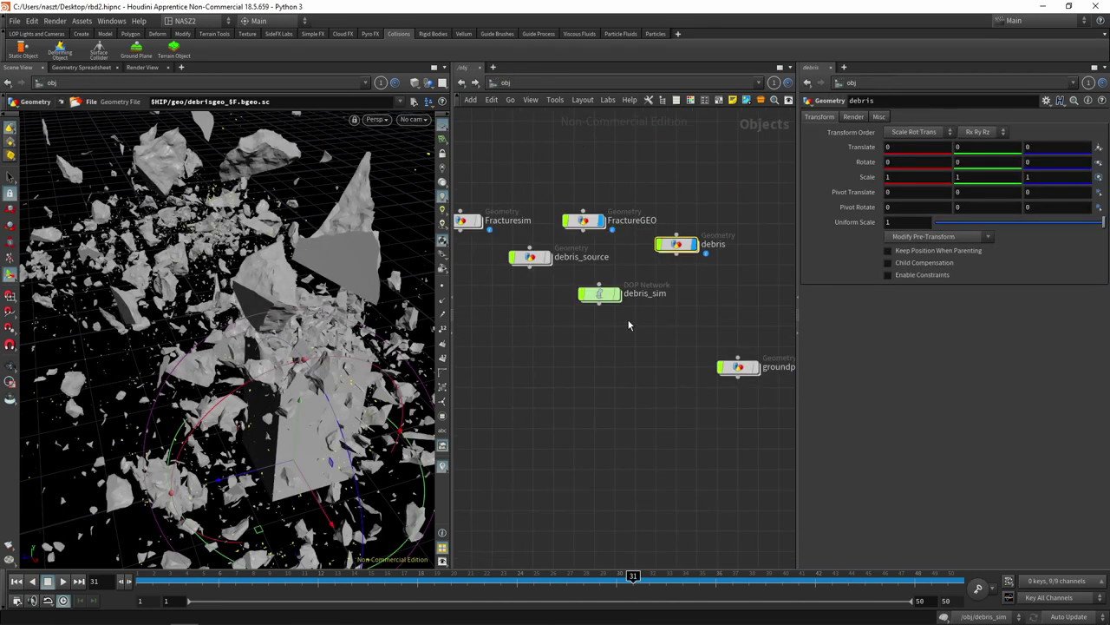
pyautogui.moveTo(682, 301); pyautogui.dragTo(690, 292, button='middle')
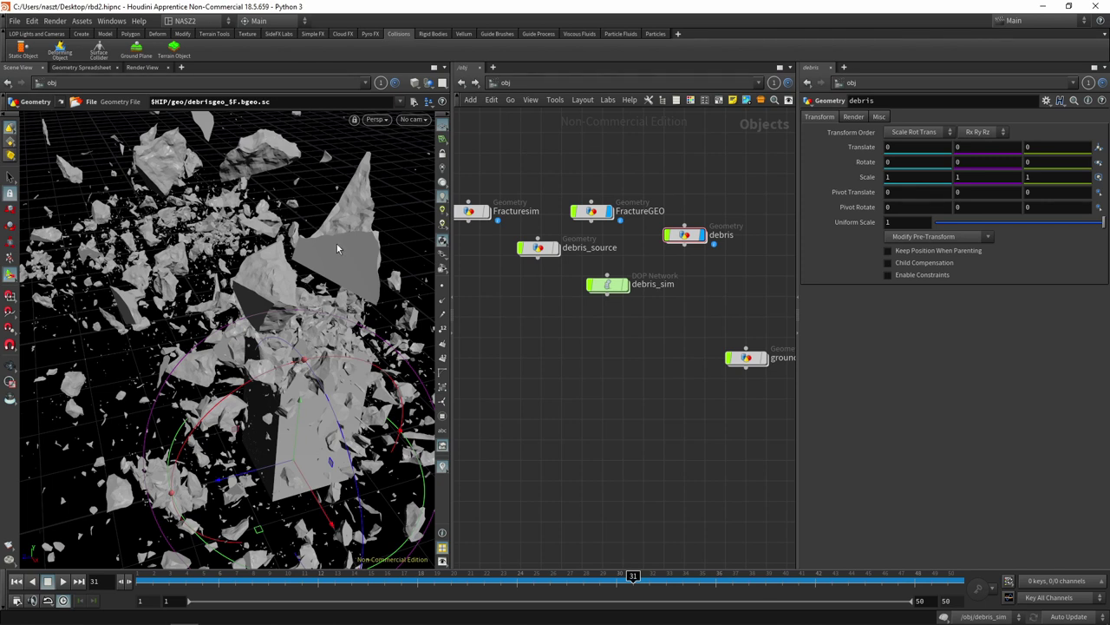
pyautogui.moveTo(644, 335); pyautogui.dragTo(665, 336, button='middle')
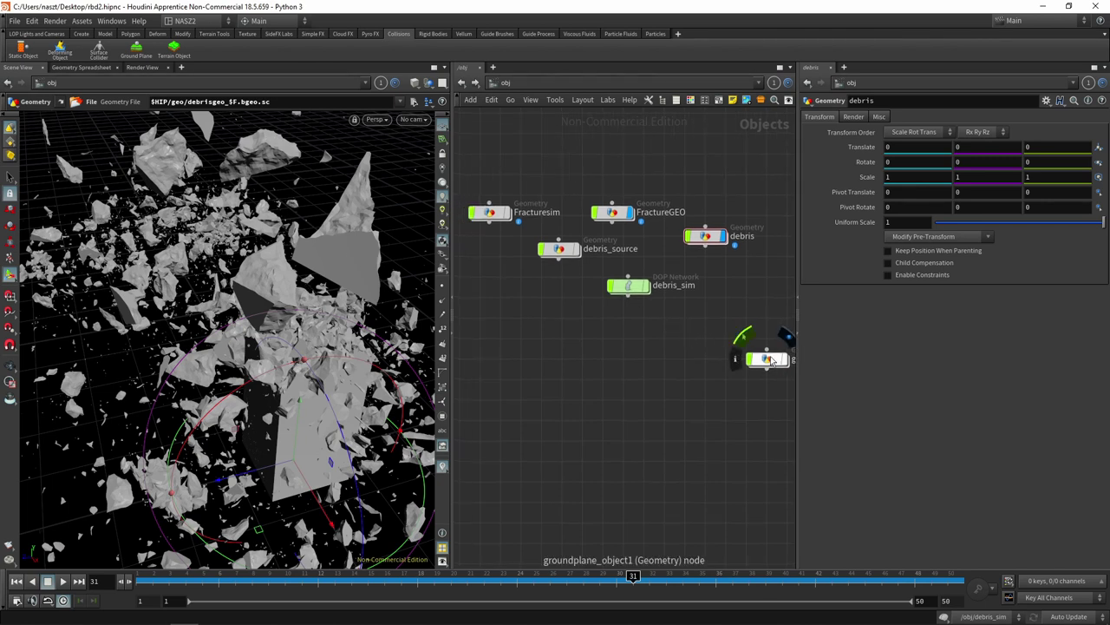
pyautogui.moveTo(767, 358); pyautogui.dragTo(641, 335)
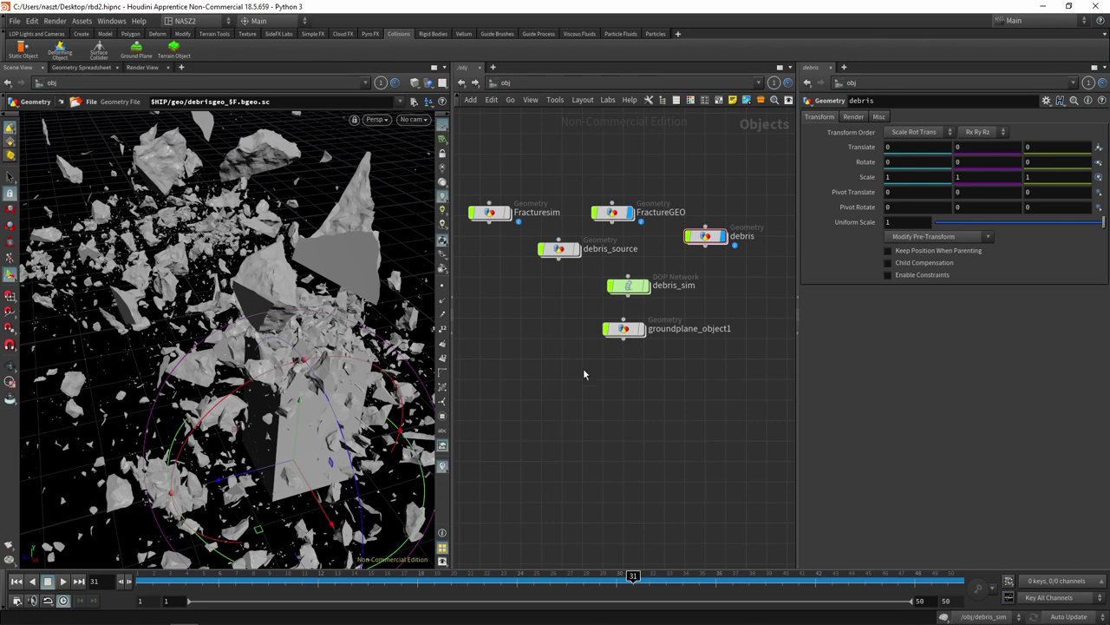
pyautogui.press('l')
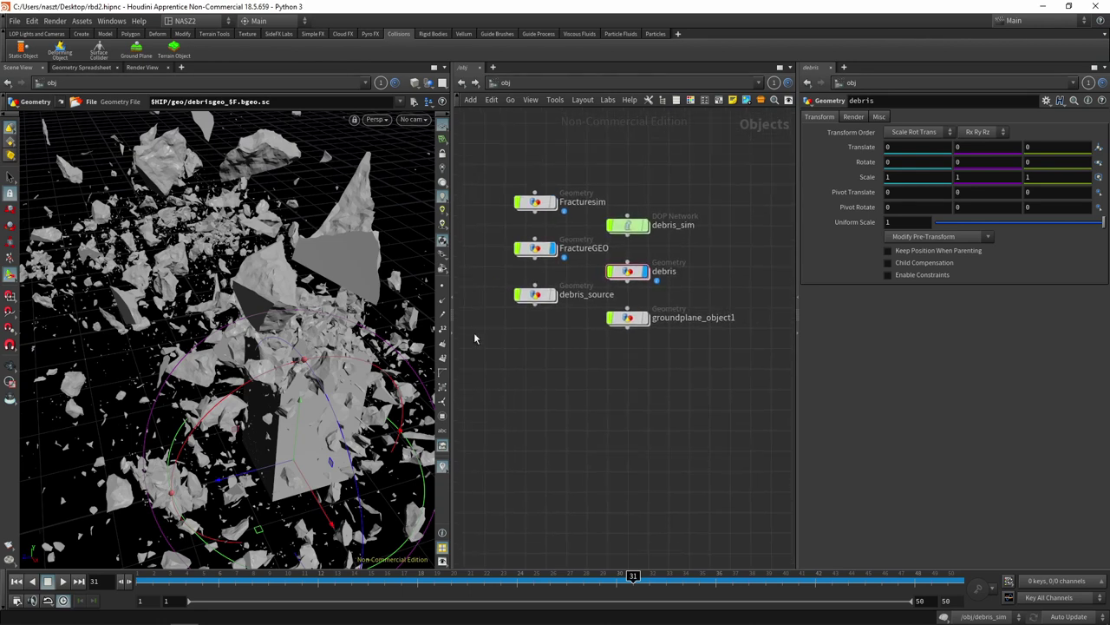
pyautogui.press('space')
pyautogui.moveTo(353, 317)
pyautogui.mouseDown()
pyautogui.moveTo(328, 291)
pyautogui.moveTo(338, 284)
pyautogui.mouseUp()
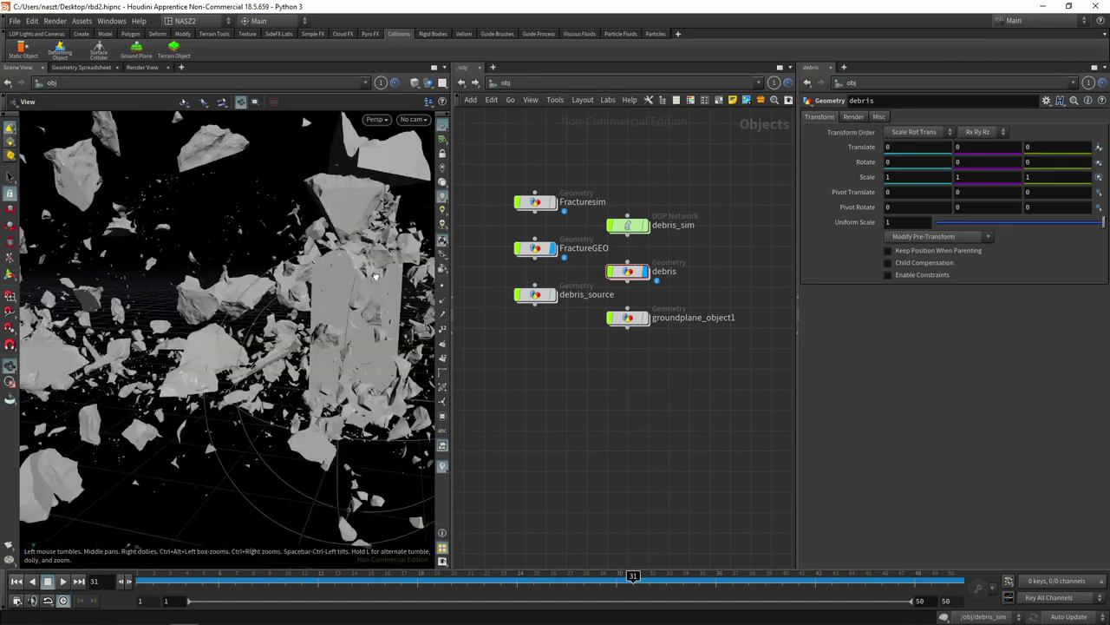